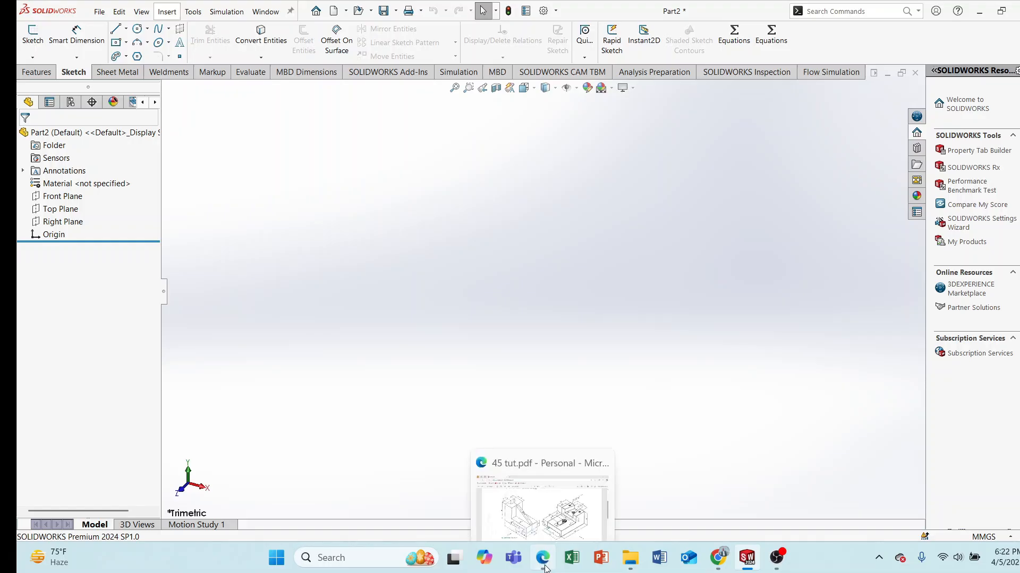
# Look over the dimensioned drawings in 45 tut.pdf and create a new part document in SOLIDWORKS.
pyautogui.click(573, 541)
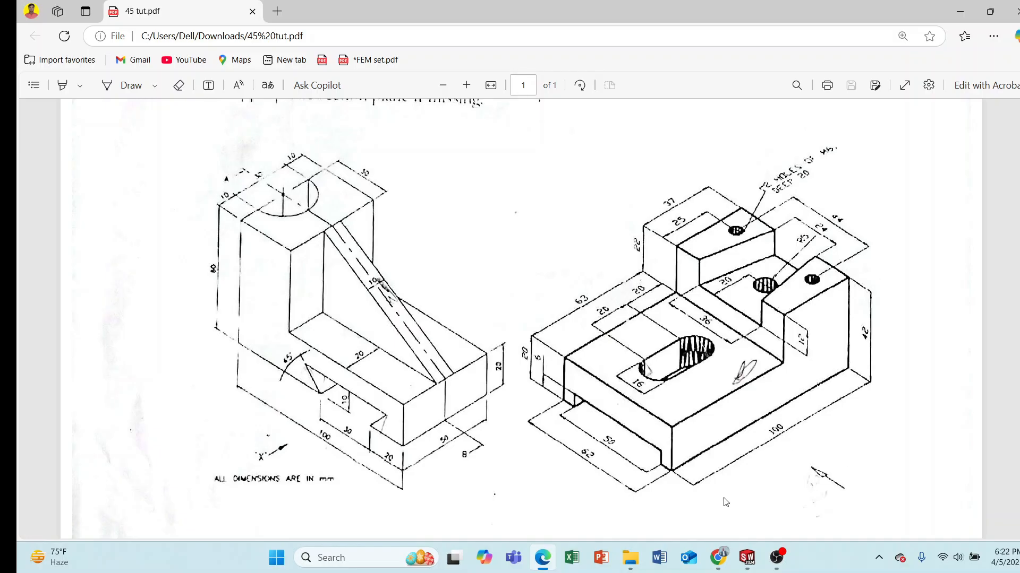
pyautogui.click(746, 557)
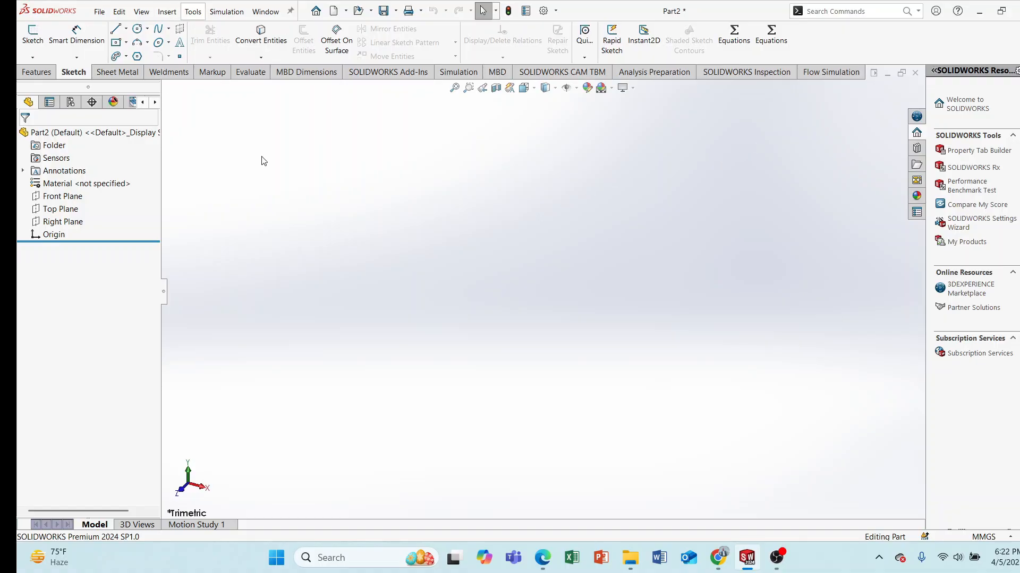
pyautogui.click(97, 12)
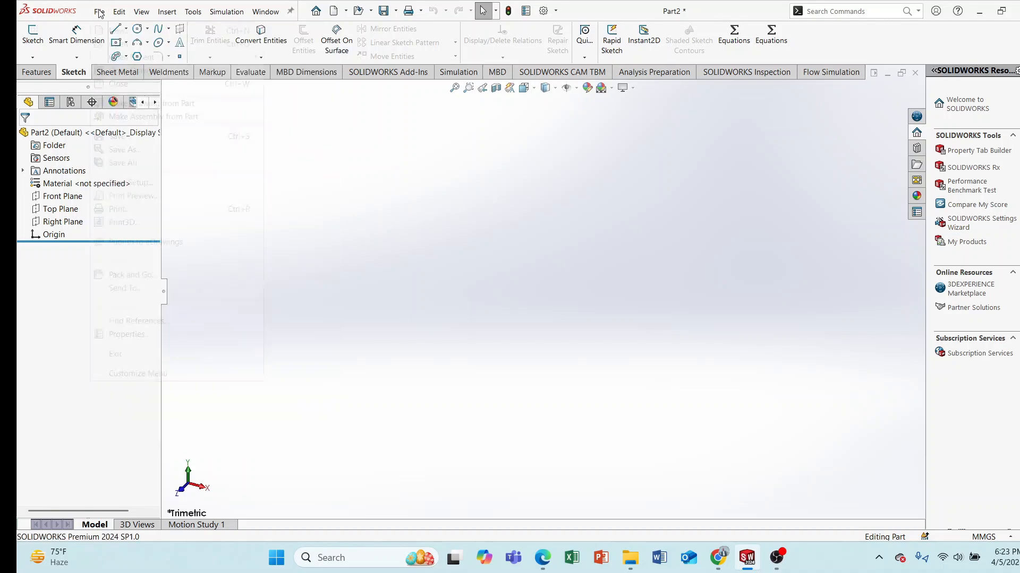
pyautogui.click(116, 30)
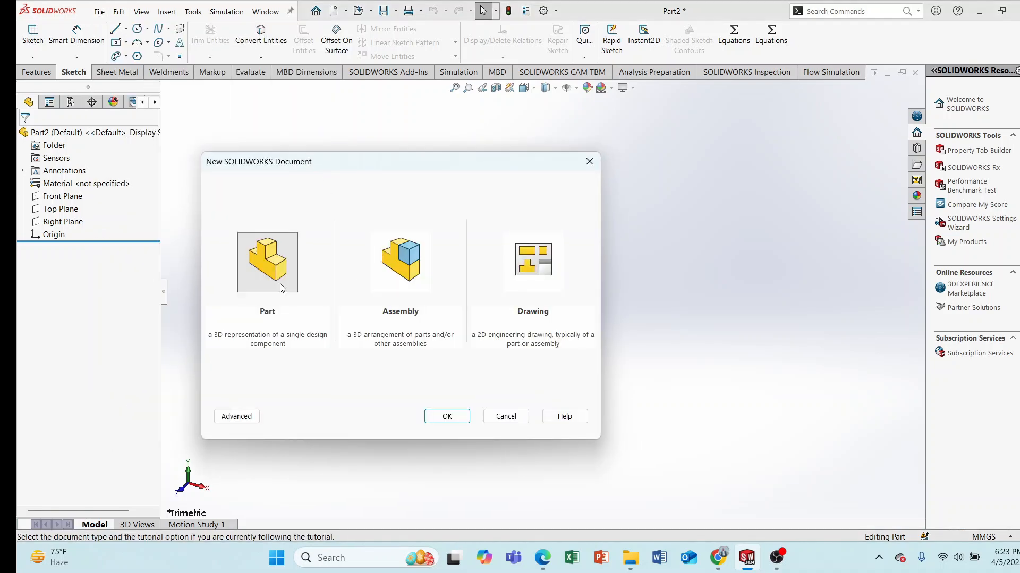
pyautogui.click(266, 285)
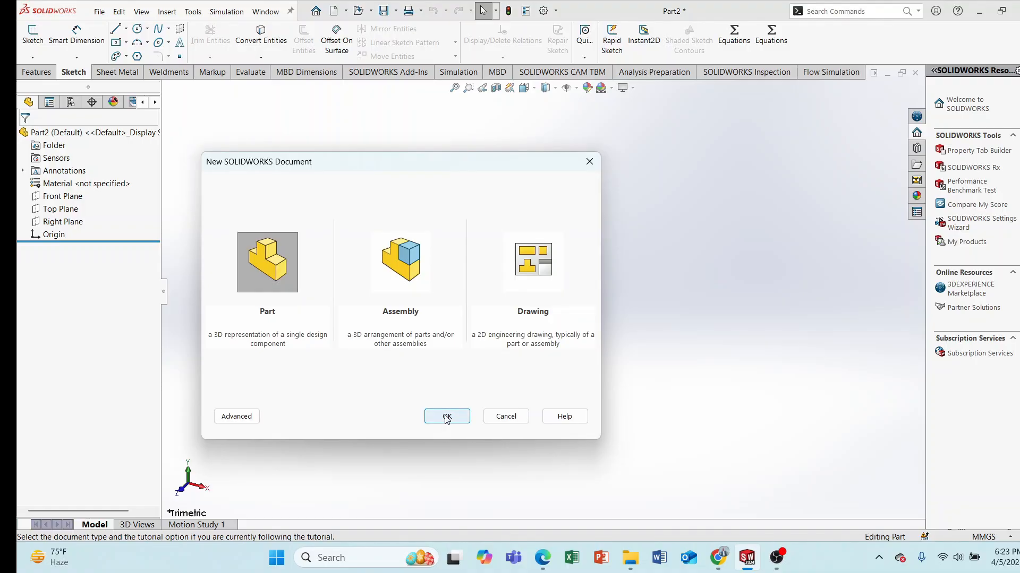
pyautogui.click(447, 417)
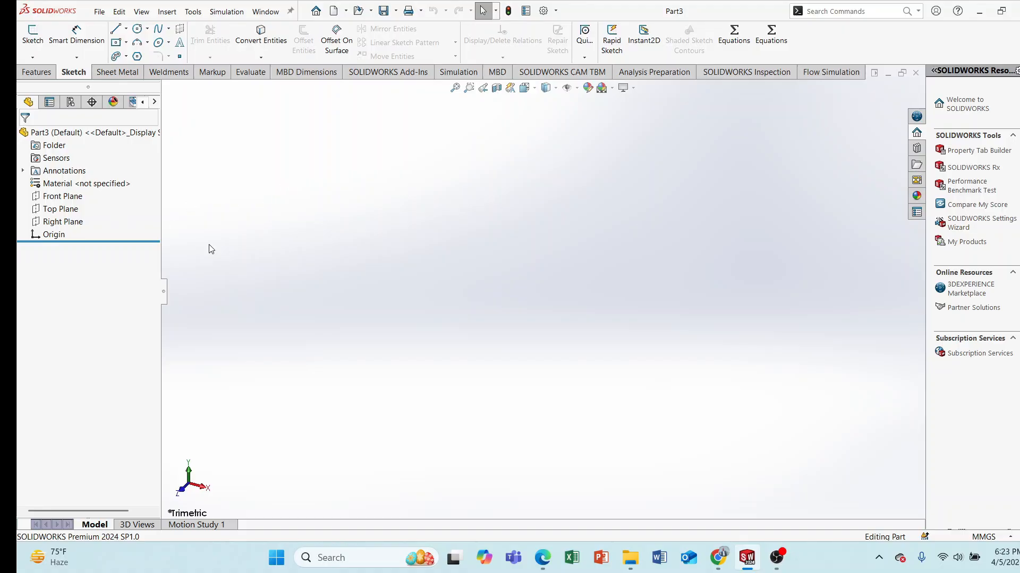
# Start a new sketch on the Top Plane.
pyautogui.click(56, 210)
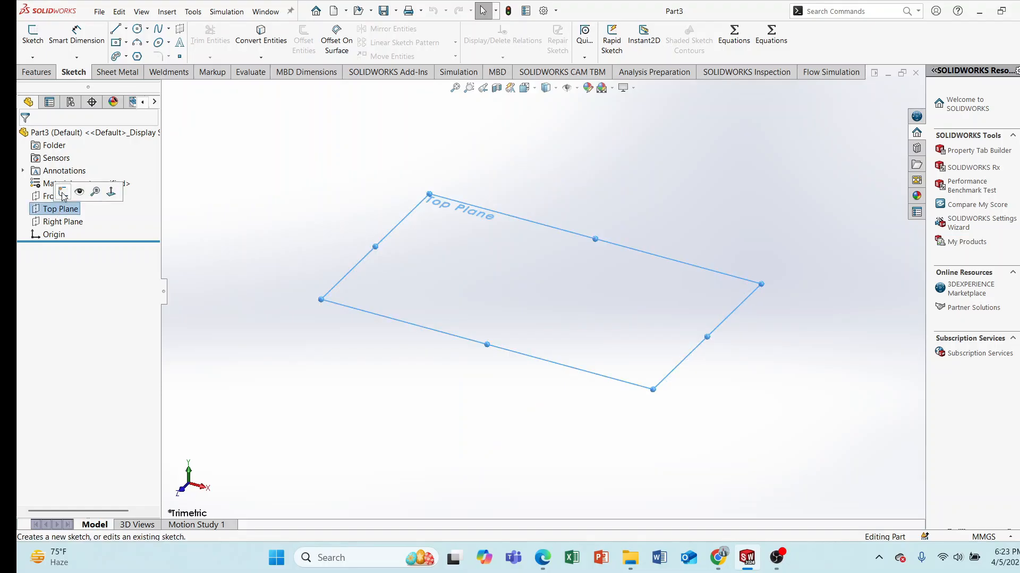
pyautogui.click(62, 192)
pyautogui.click(292, 192)
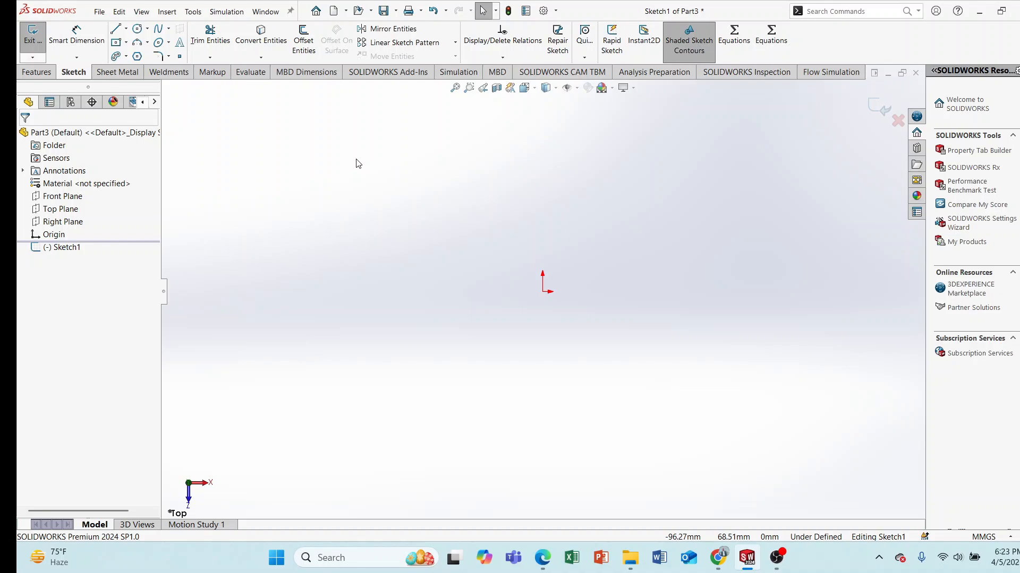
pyautogui.click(127, 31)
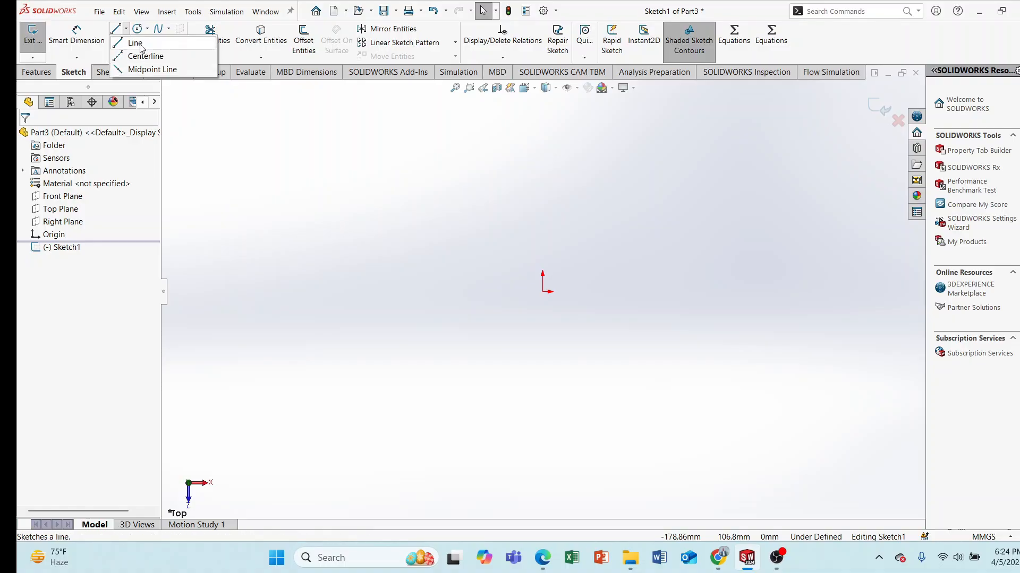
pyautogui.click(141, 45)
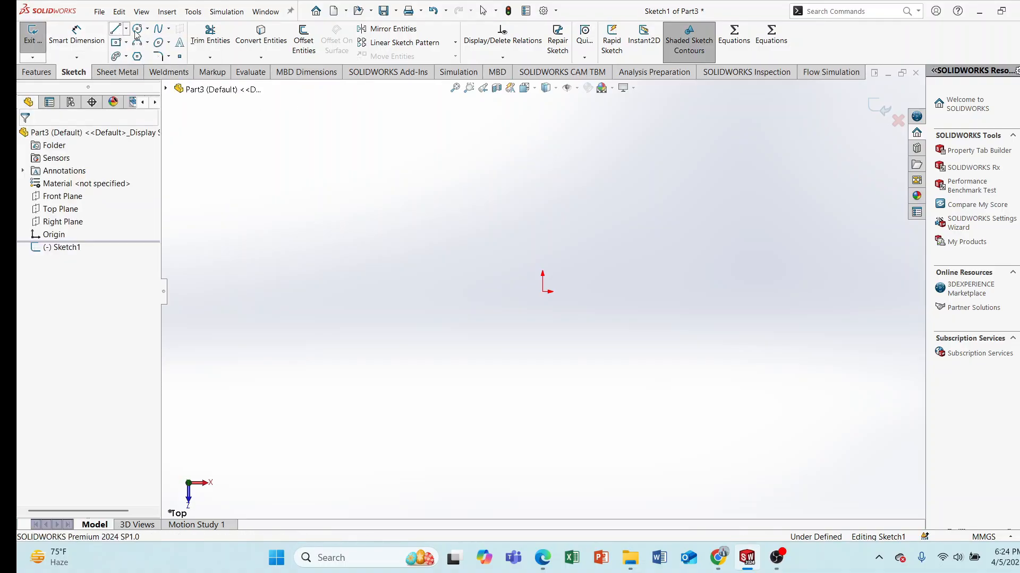
pyautogui.press('Escape')
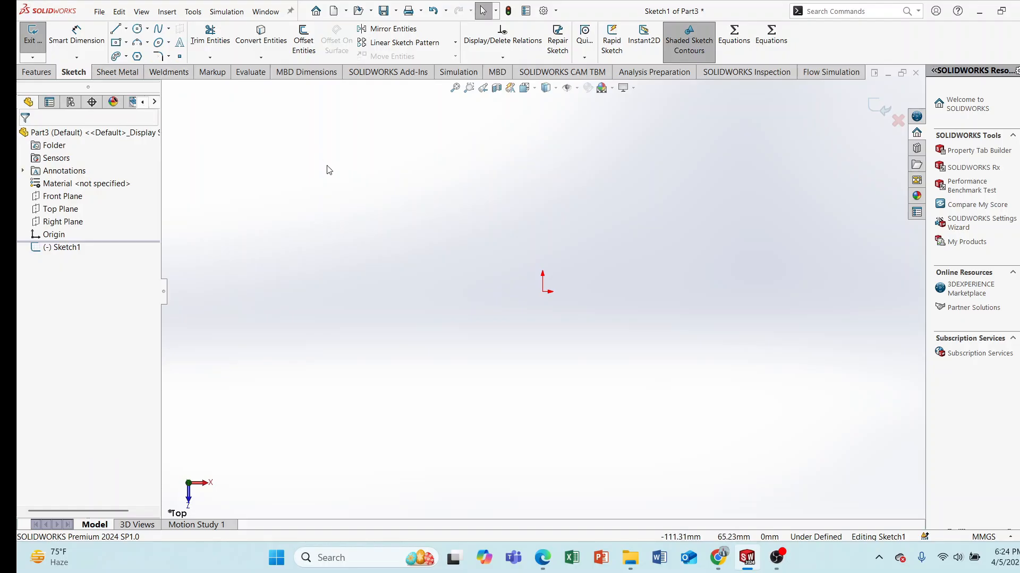
pyautogui.press('l')
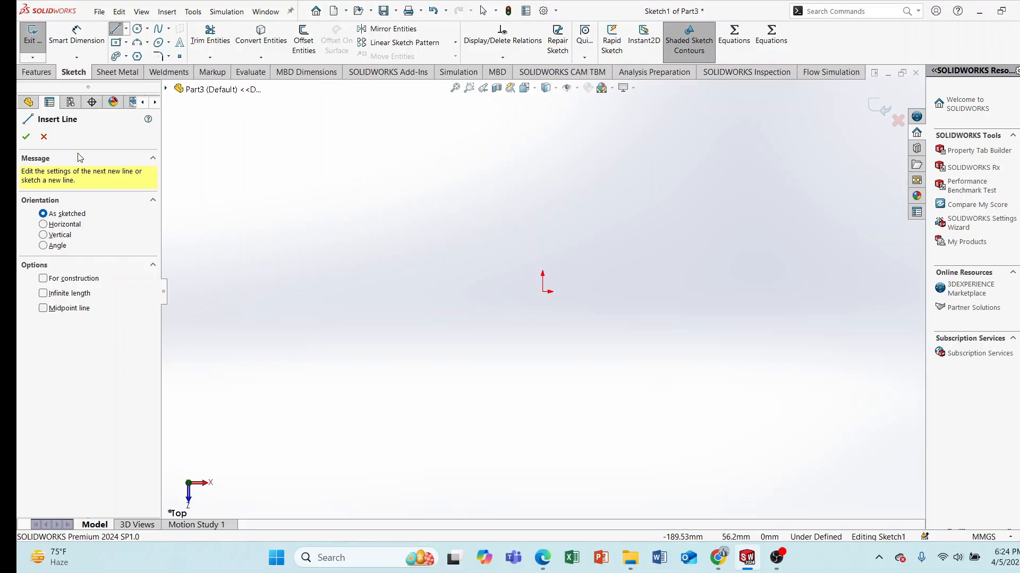
pyautogui.click(44, 137)
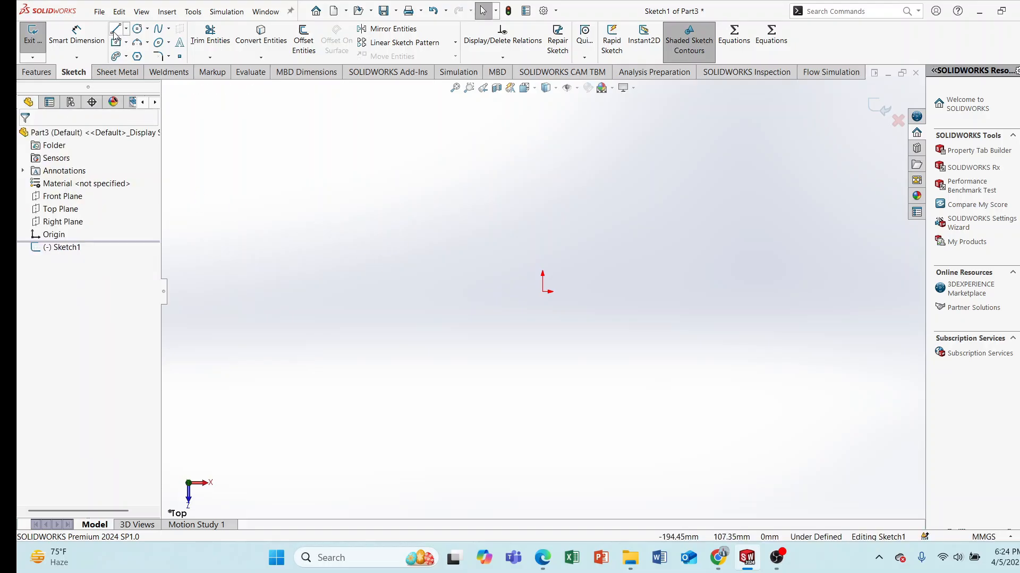
# Sketch a single short, slightly inclined line to the left of the origin and end the line chain.
pyautogui.click(118, 33)
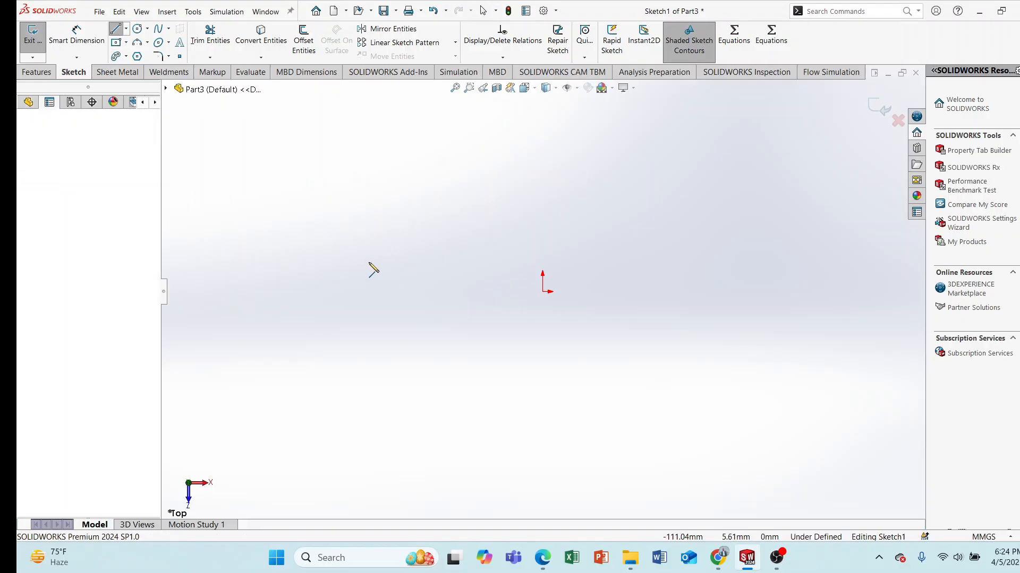
pyautogui.click(401, 269)
pyautogui.click(401, 273)
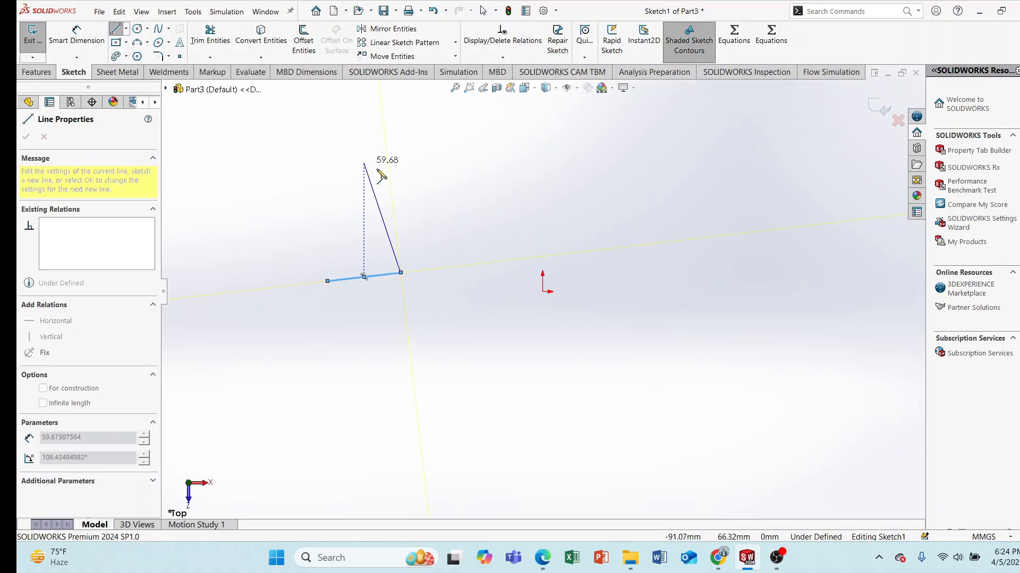
pyautogui.press('Escape')
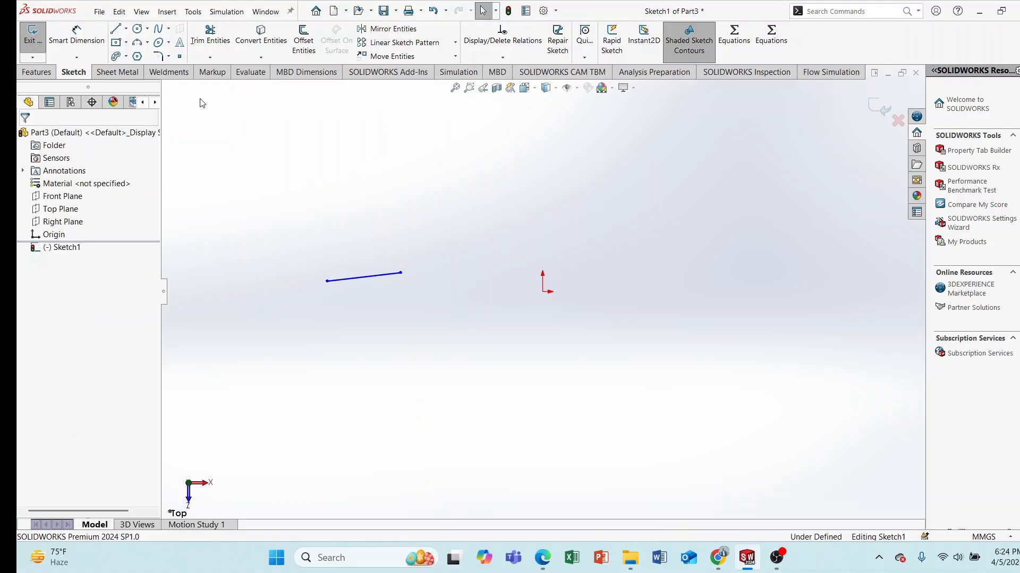
# Sketch an open zigzag chain of seven connected lines passing above, right of and below the origin.
pyautogui.click(118, 28)
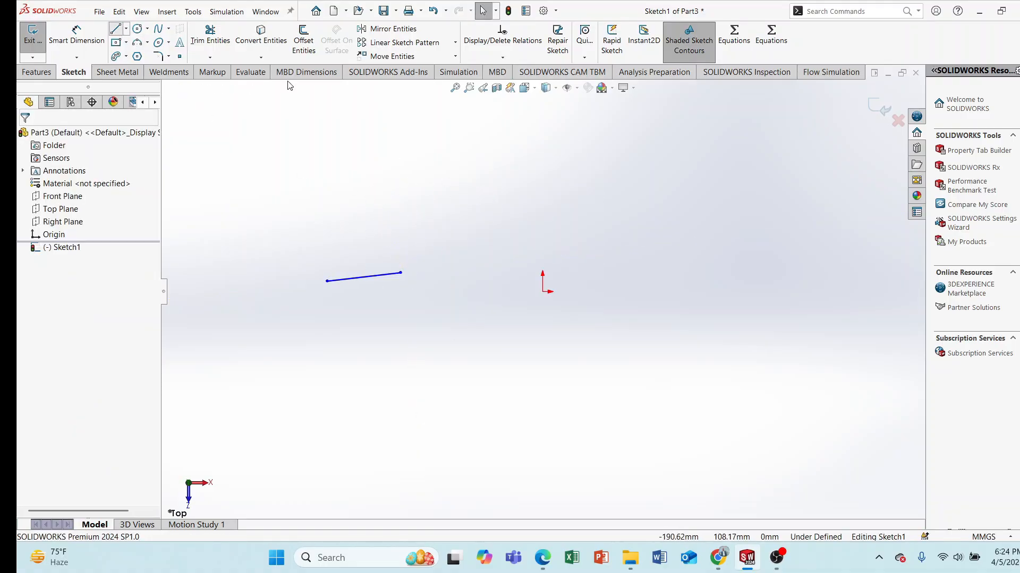
pyautogui.click(378, 159)
pyautogui.click(439, 225)
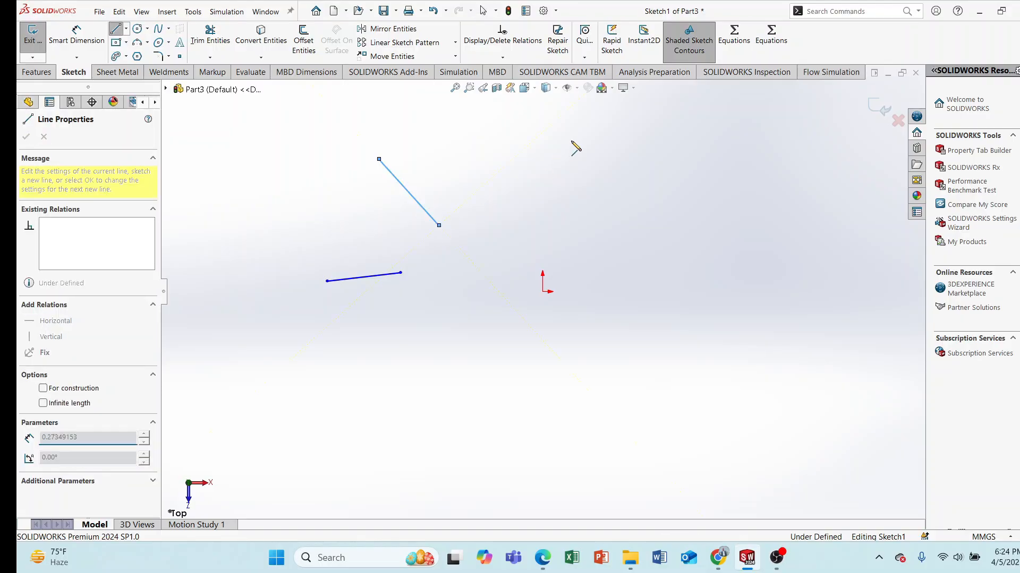
pyautogui.click(578, 132)
pyautogui.click(509, 246)
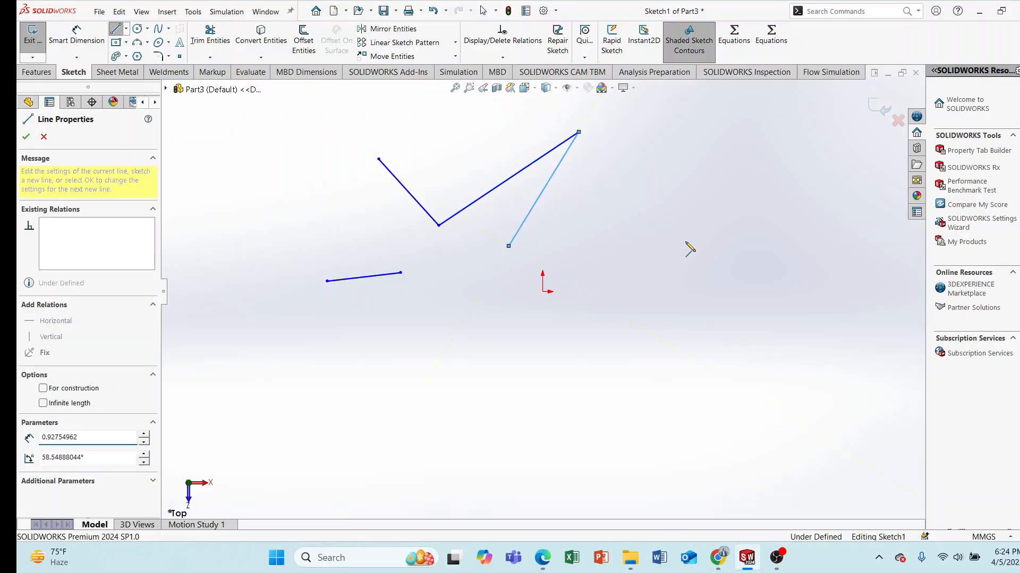
pyautogui.click(685, 241)
pyautogui.click(668, 296)
pyautogui.click(480, 352)
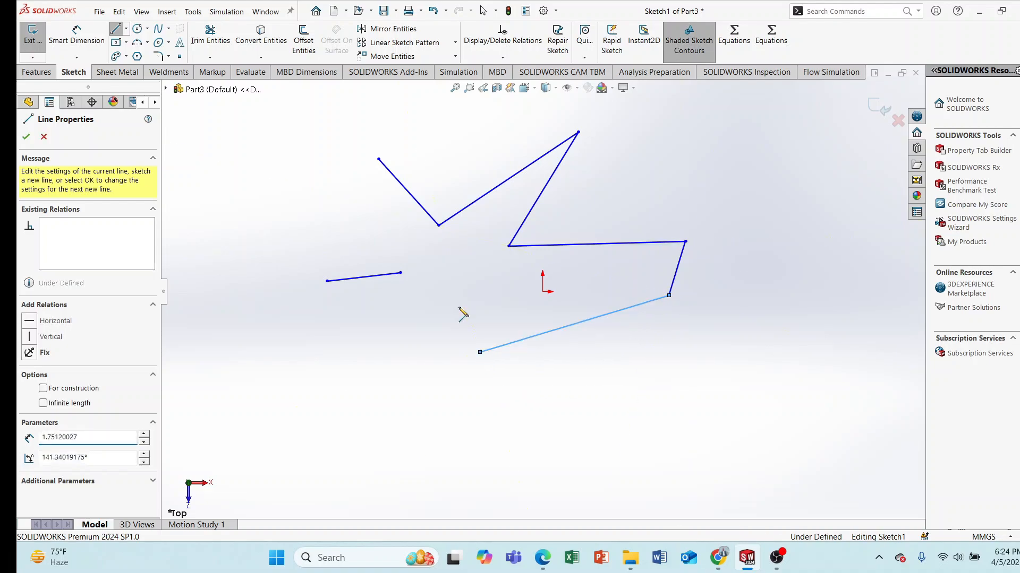
pyautogui.rightClick(568, 412)
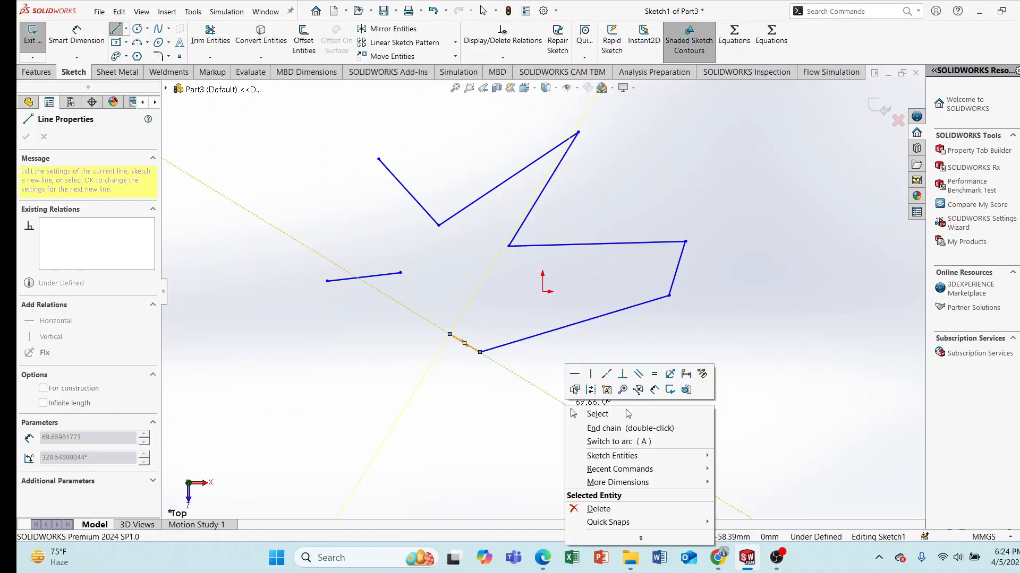
pyautogui.click(600, 415)
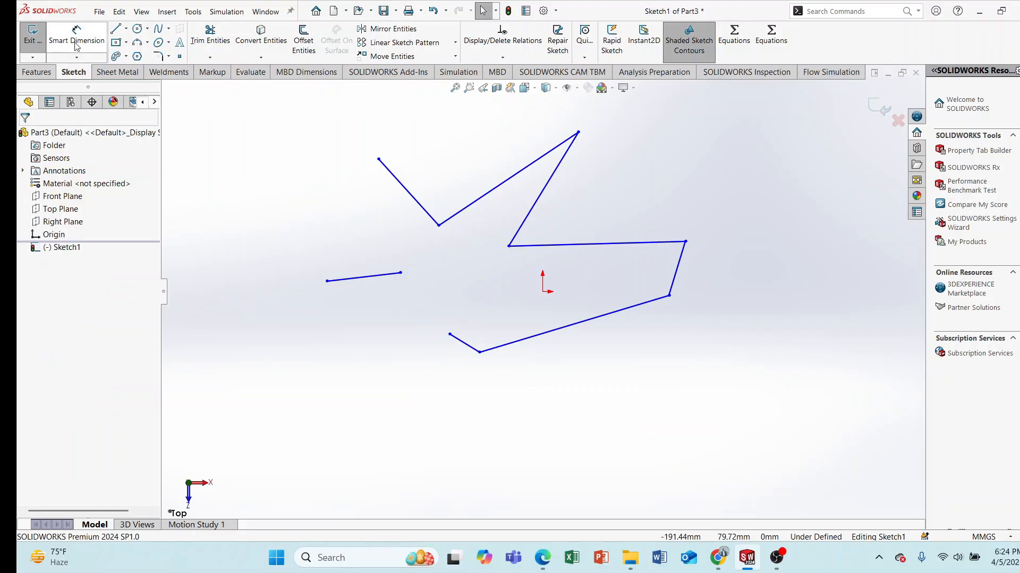
# Sketch a slanted centerline from the origin up to the right, beyond the zigzag chain, and end the chain.
pyautogui.click(126, 30)
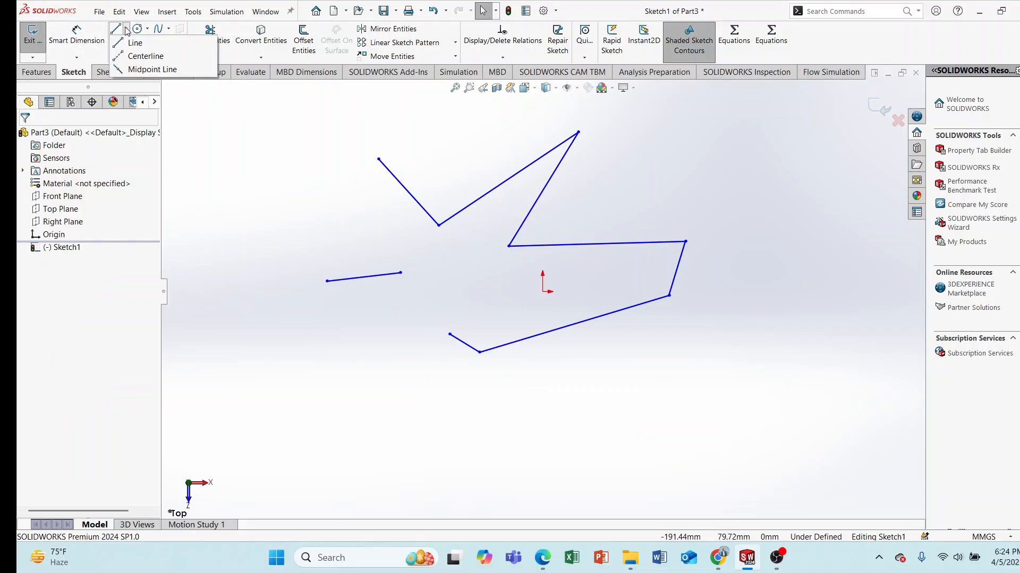
pyautogui.click(139, 59)
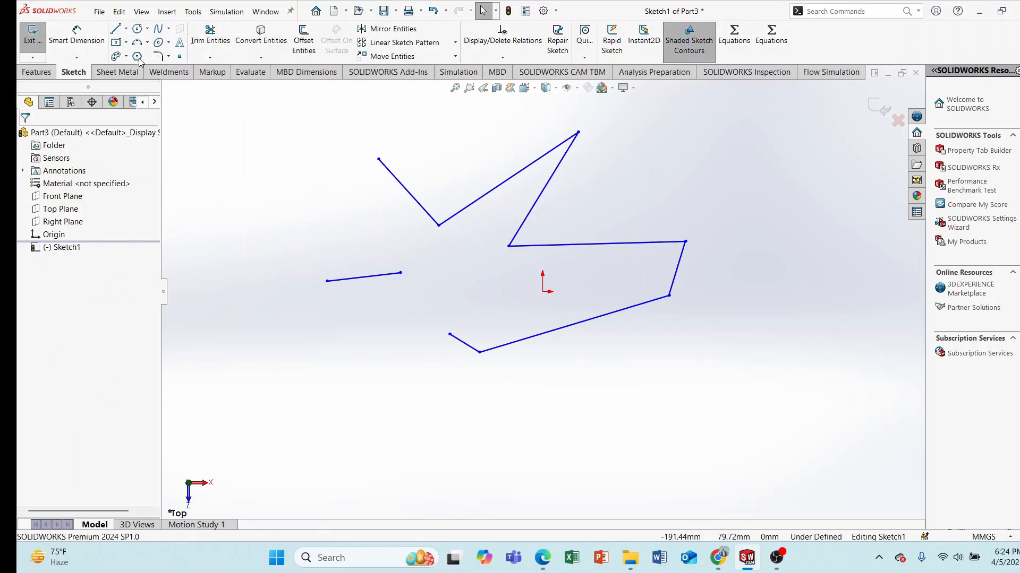
pyautogui.click(543, 292)
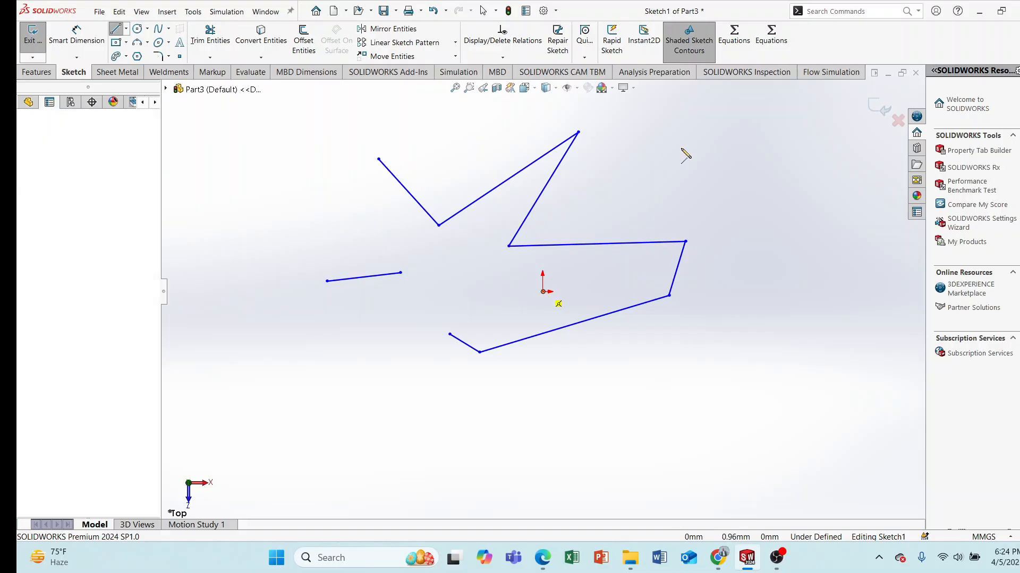
pyautogui.click(729, 144)
pyautogui.rightClick(746, 147)
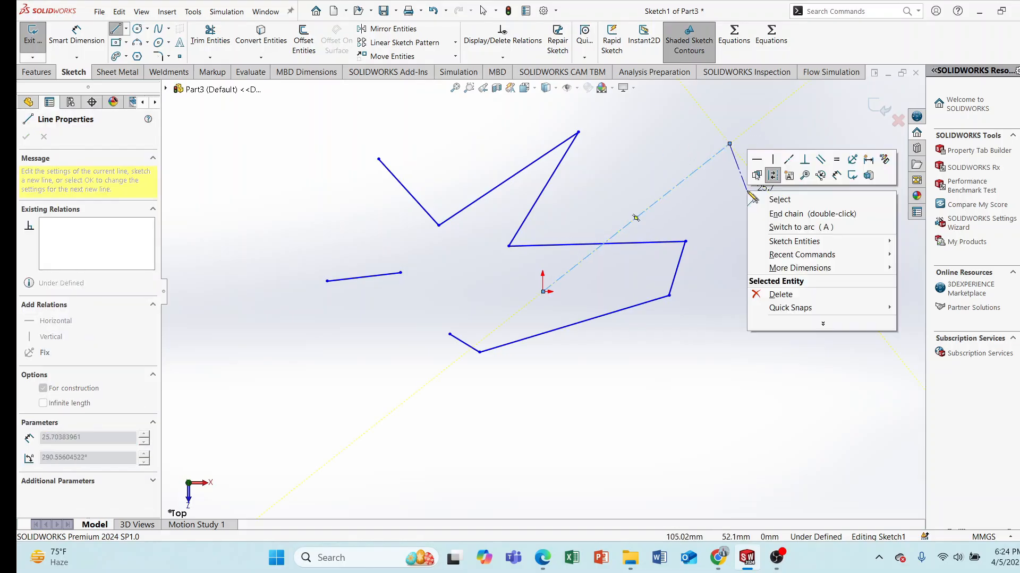
pyautogui.click(775, 198)
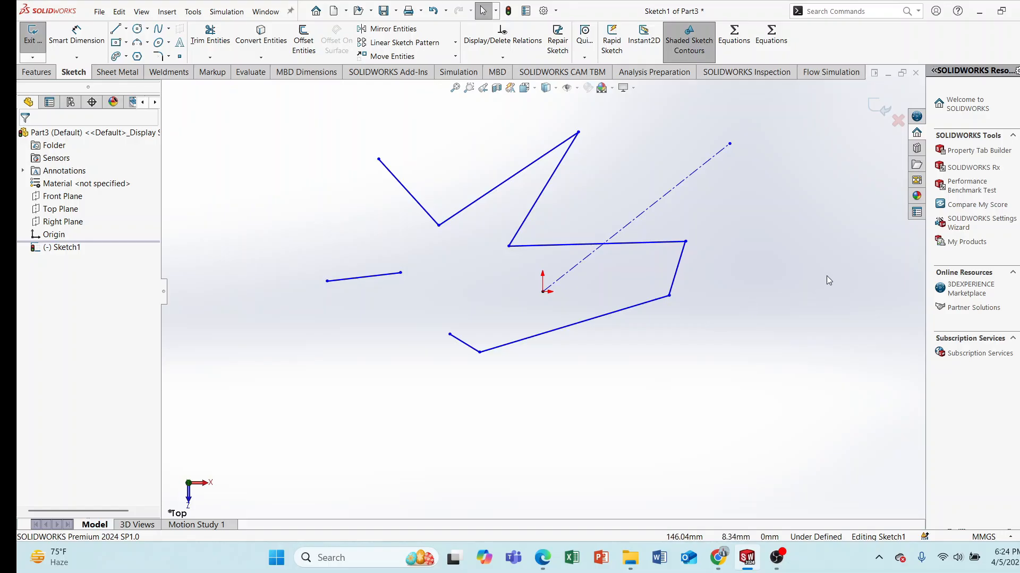
# Sketch a long, nearly horizontal midpoint line below the zigzag chain and finish the line command.
pyautogui.click(126, 30)
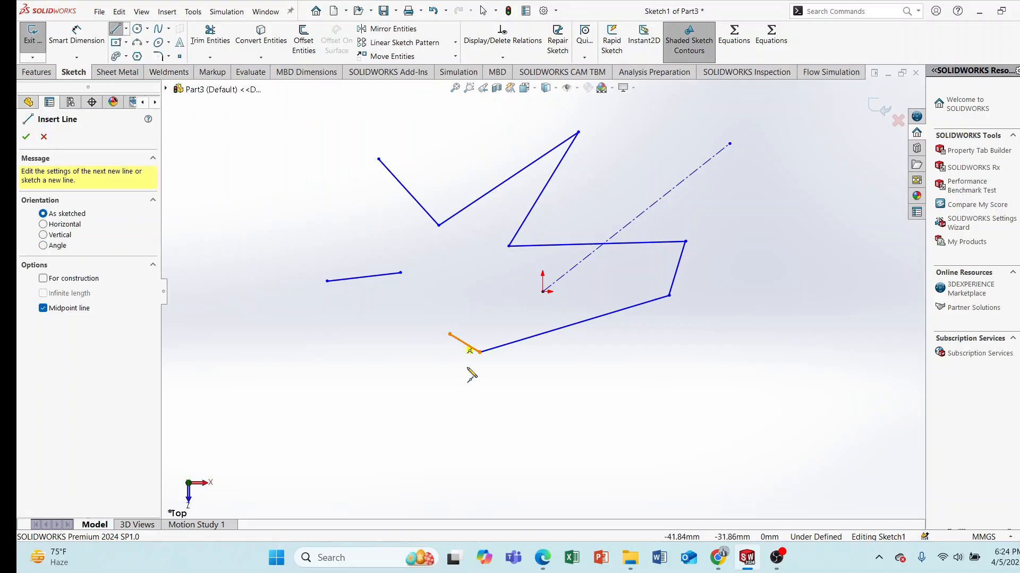
pyautogui.click(598, 422)
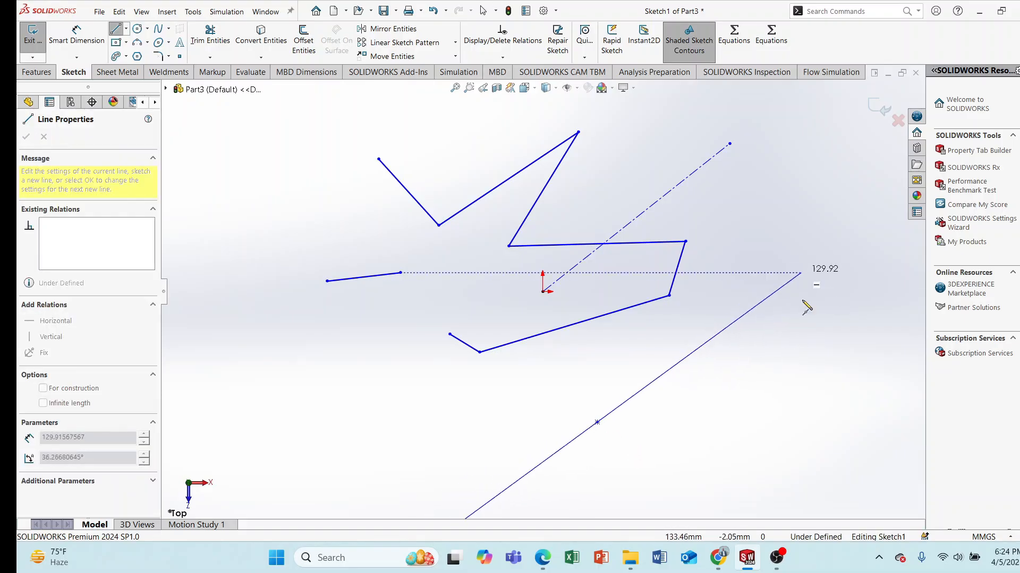
pyautogui.click(772, 409)
pyautogui.rightClick(789, 249)
pyautogui.click(817, 255)
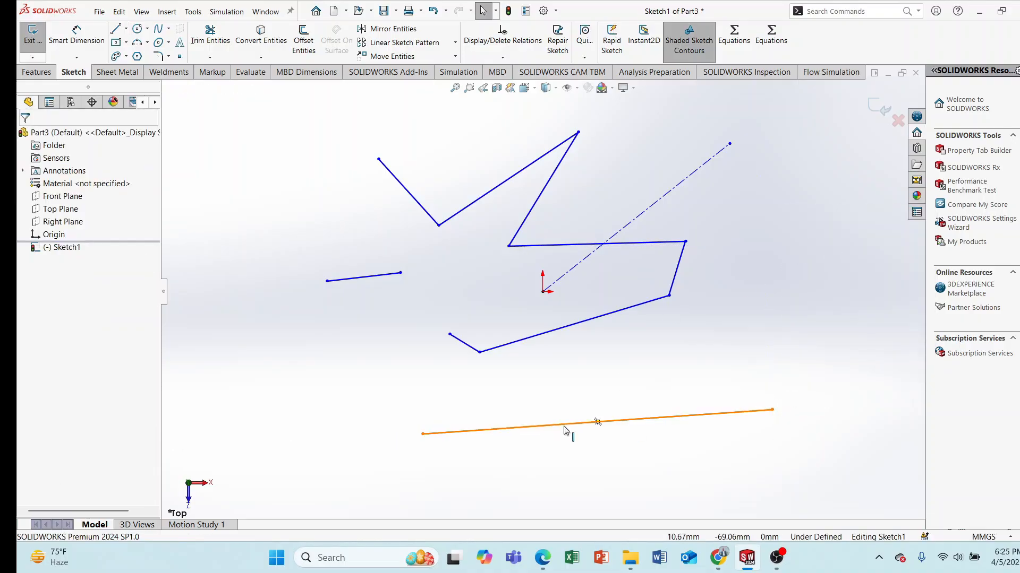
pyautogui.click(149, 30)
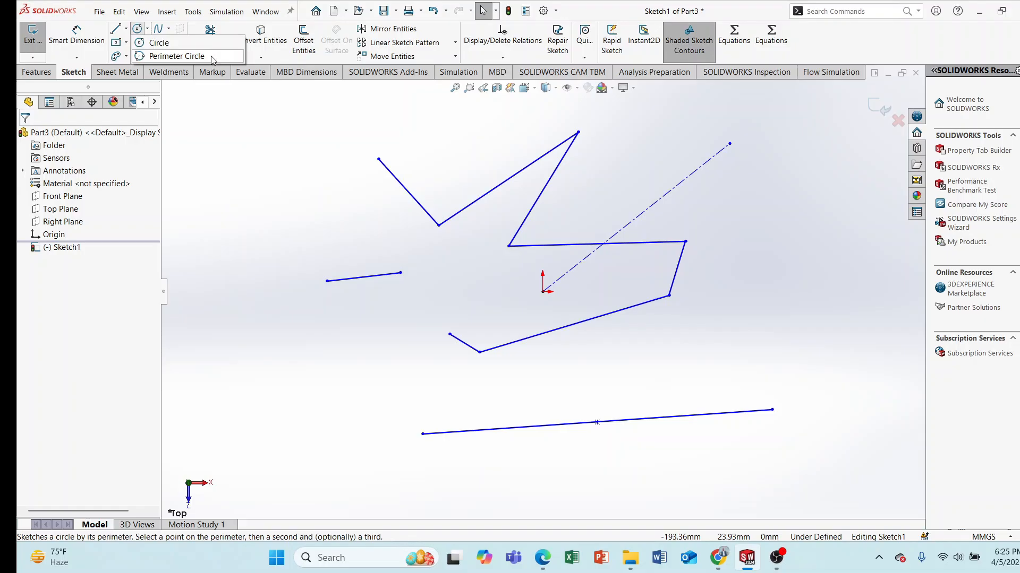
pyautogui.click(153, 47)
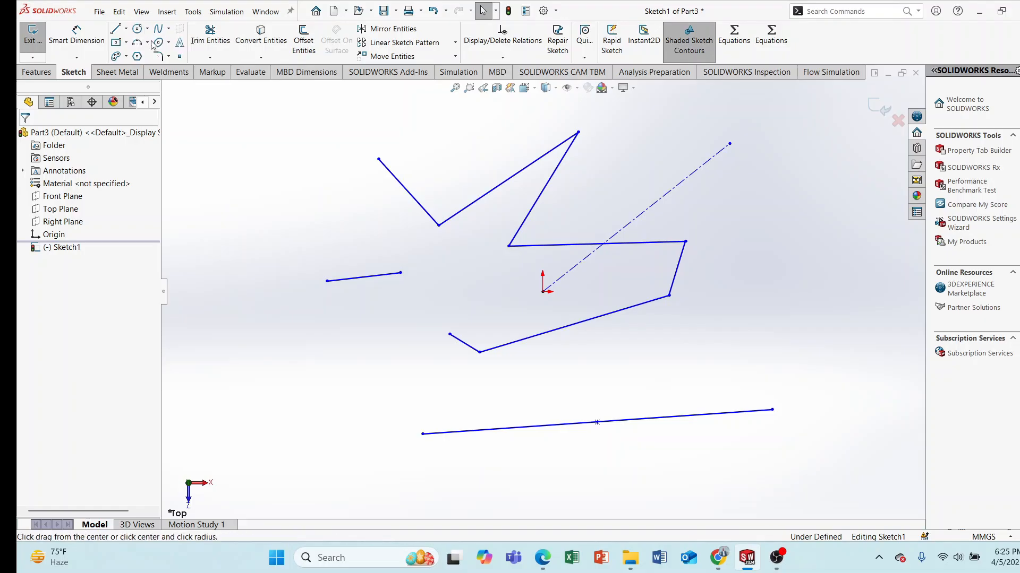
pyautogui.press('Escape')
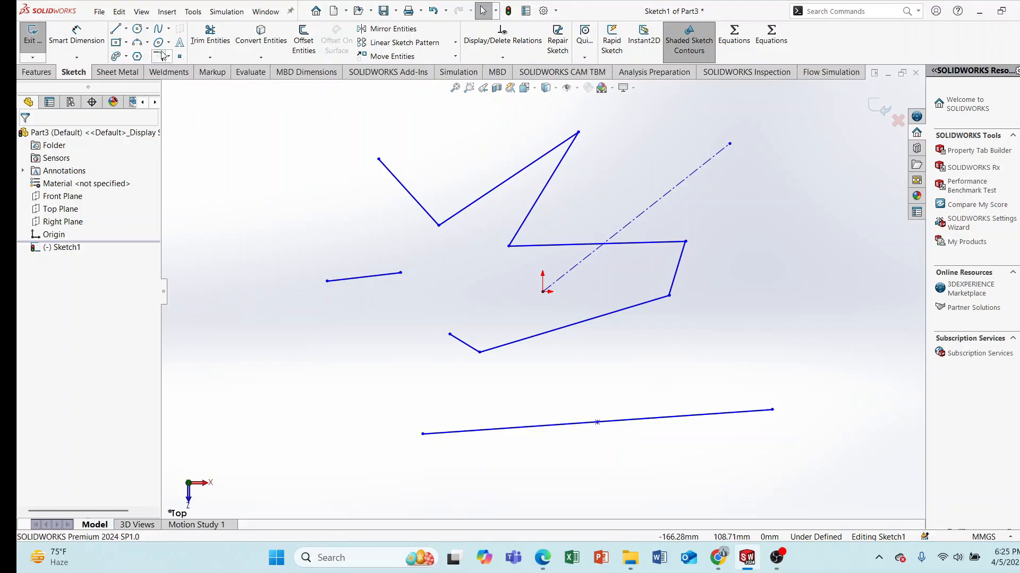
# Sketch a circle with a radius of about 43 mm below the short line left of the origin and finish the command.
pyautogui.click(137, 29)
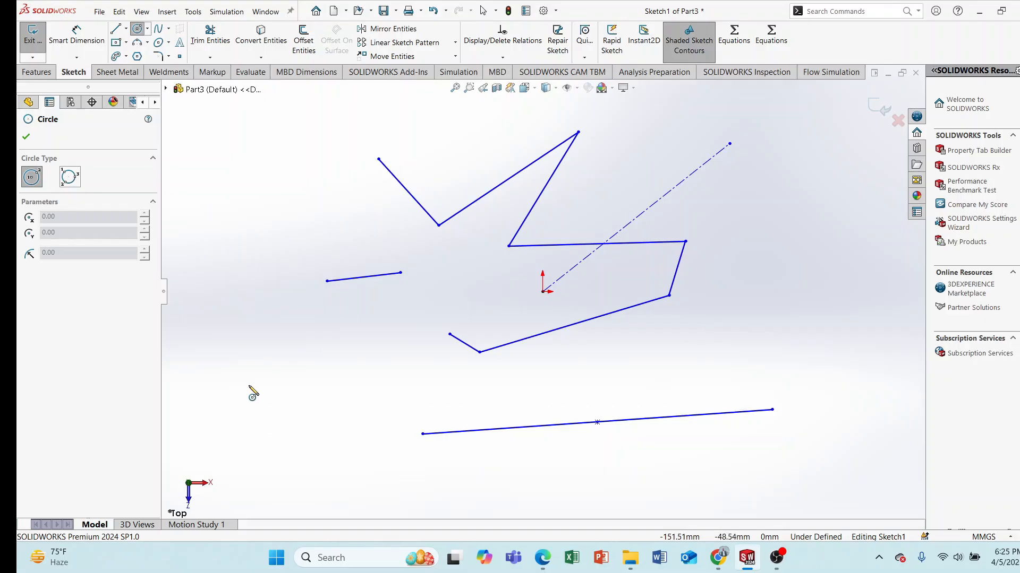
pyautogui.click(249, 379)
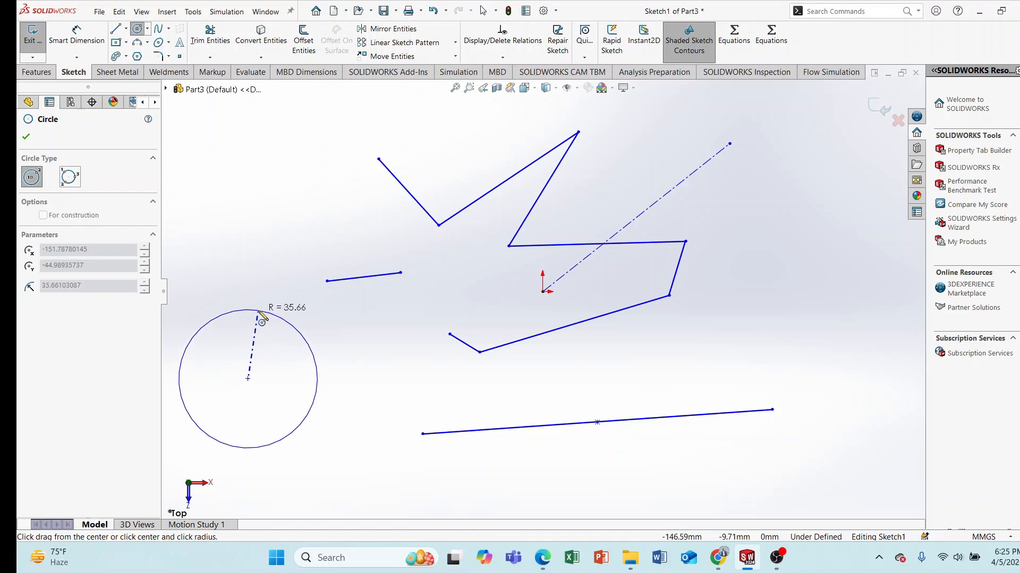
pyautogui.click(330, 362)
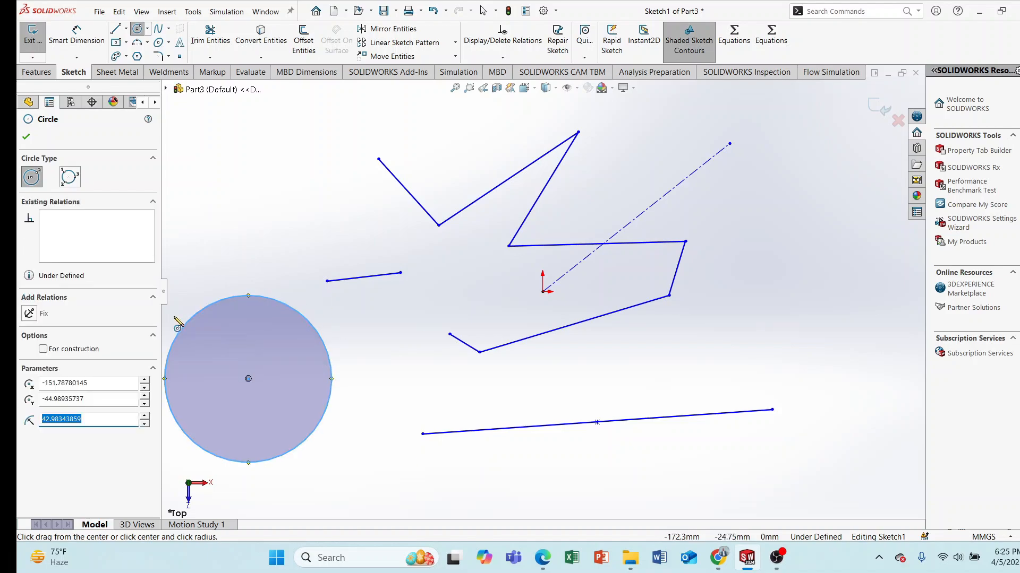
pyautogui.click(25, 137)
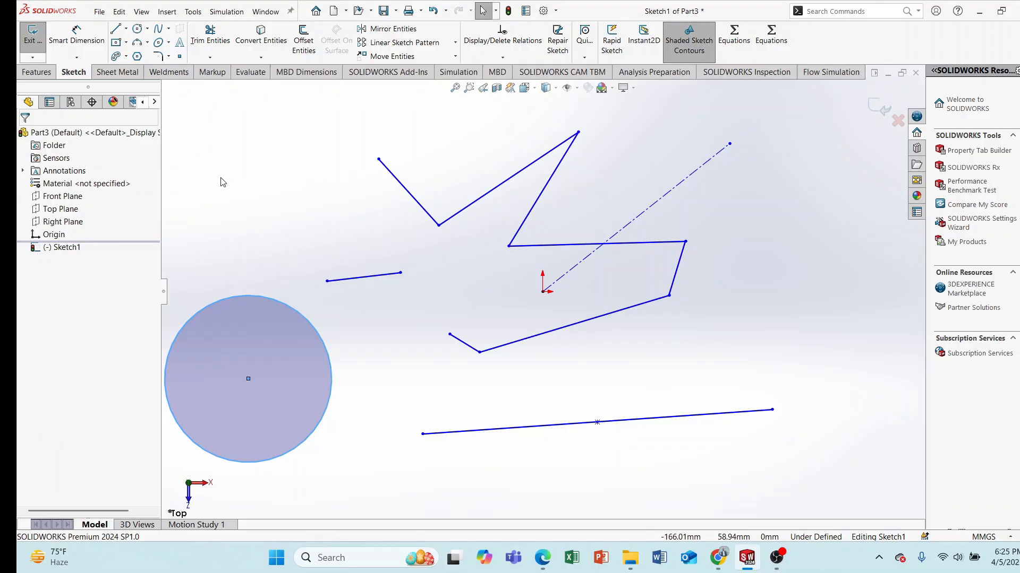
# Sketch a perimeter circle of about 31 mm radius through the short line's right endpoint and the two zigzag vertices nearest the origin's upper left.
pyautogui.click(138, 29)
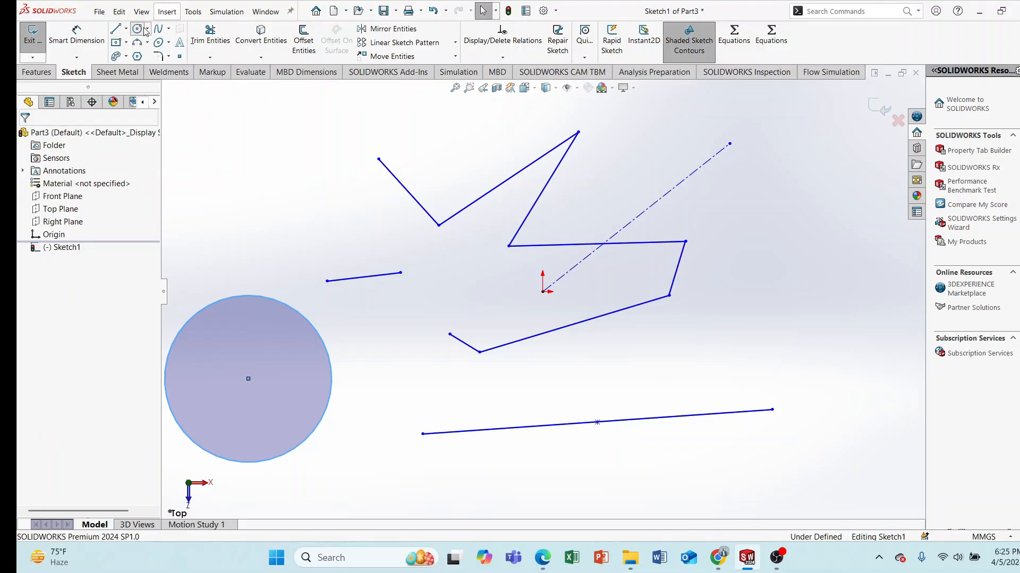
pyautogui.click(148, 29)
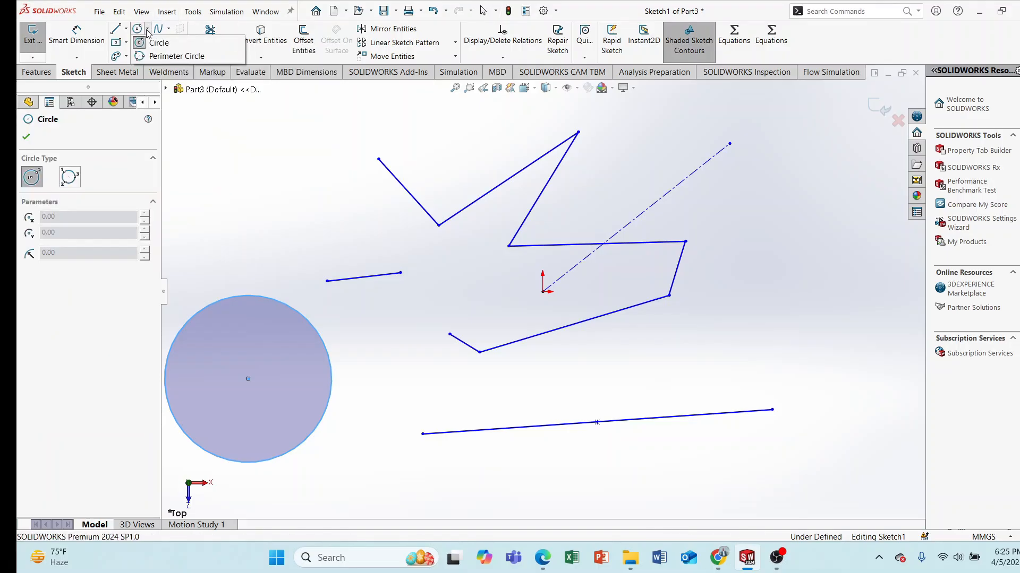
pyautogui.click(159, 56)
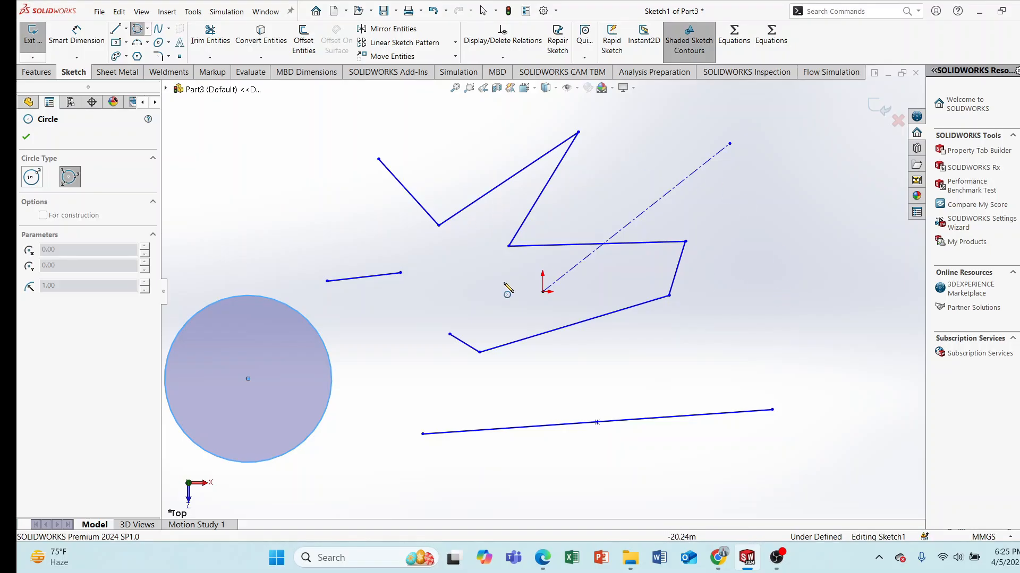
pyautogui.click(400, 274)
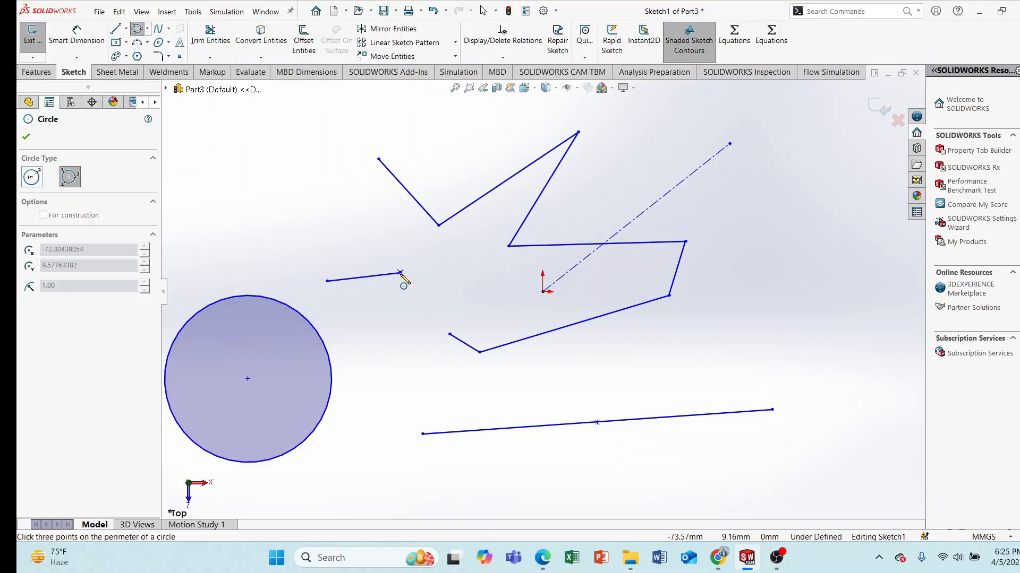
pyautogui.click(439, 227)
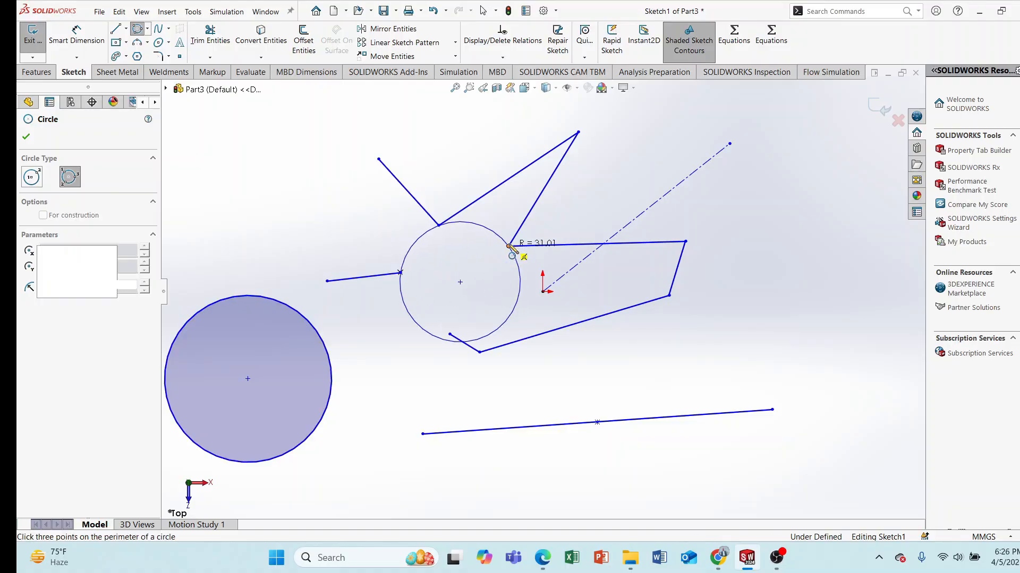
pyautogui.click(509, 245)
pyautogui.rightClick(494, 163)
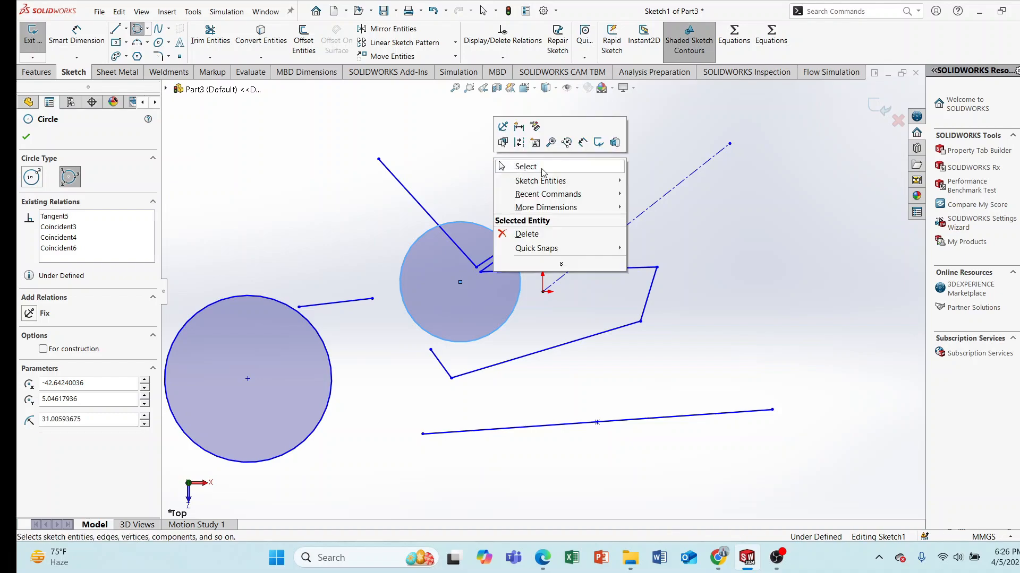
pyautogui.click(542, 171)
# Select all lines, circles and the centerline in the sketch and delete them.
pyautogui.scroll(4, 536, 297)
pyautogui.scroll(-4, 515, 300)
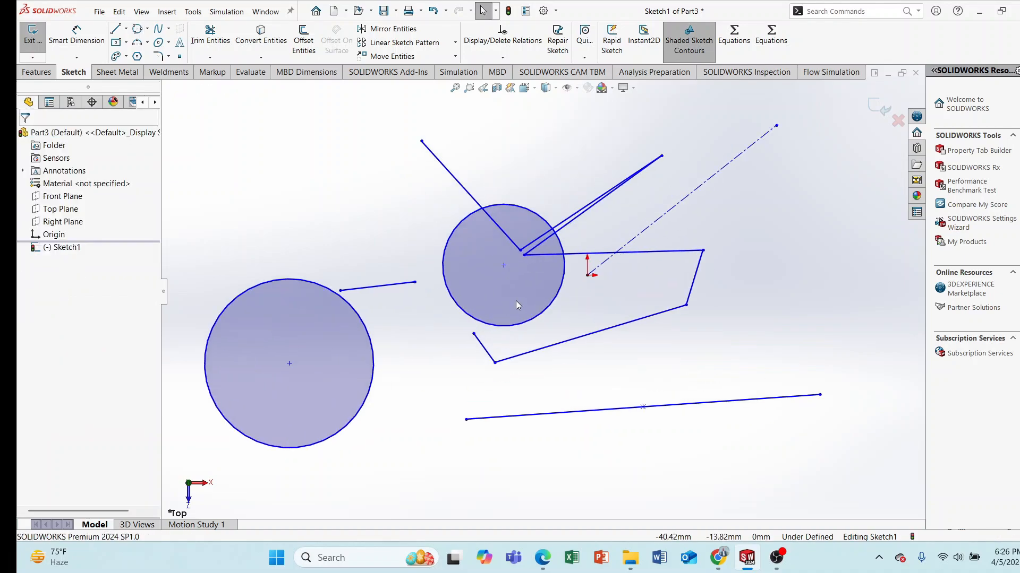
pyautogui.scroll(-1, 495, 308)
pyautogui.scroll(1, 502, 296)
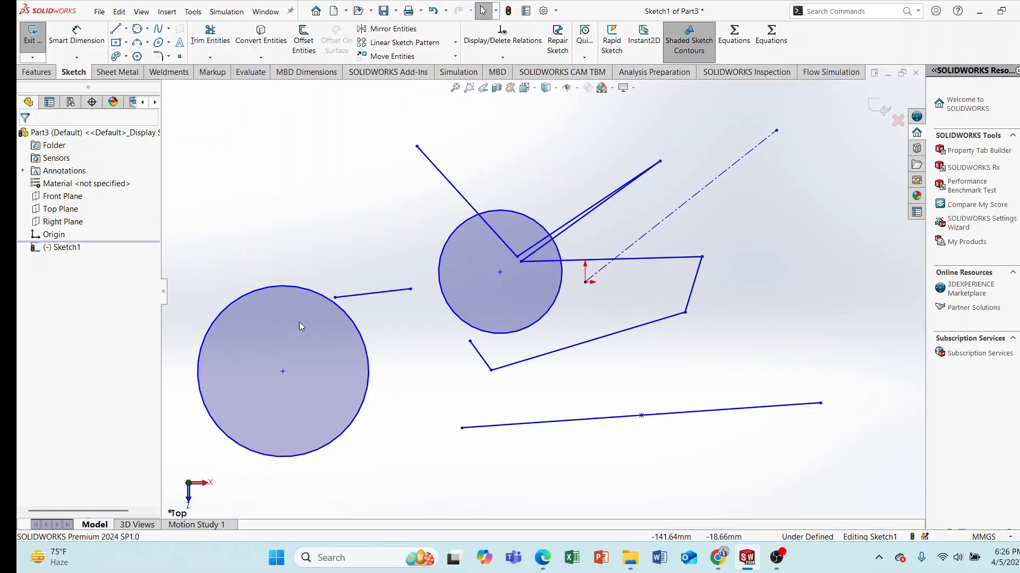
pyautogui.scroll(3, 559, 284)
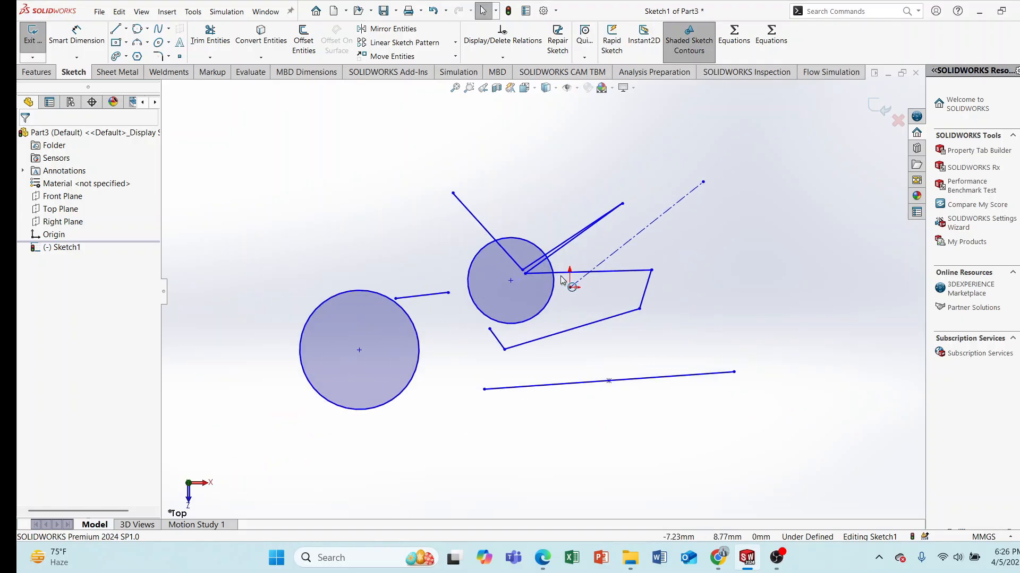
pyautogui.moveTo(273, 133); pyautogui.dragTo(412, 194)
pyautogui.moveTo(226, 112)
pyautogui.mouseDown()
pyautogui.moveTo(419, 184)
pyautogui.moveTo(905, 510)
pyautogui.moveTo(842, 456)
pyautogui.mouseUp()
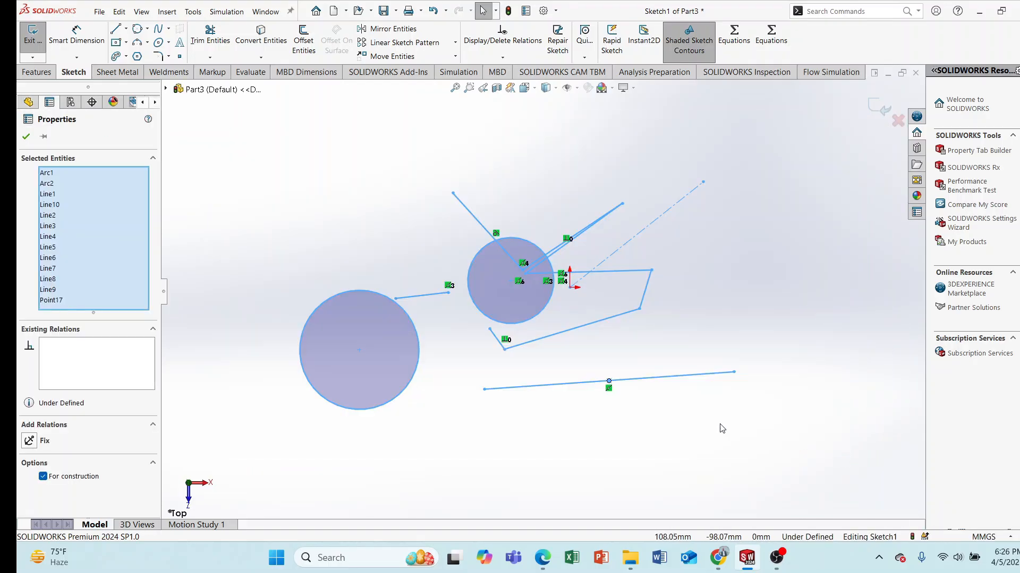
pyautogui.press('Delete')
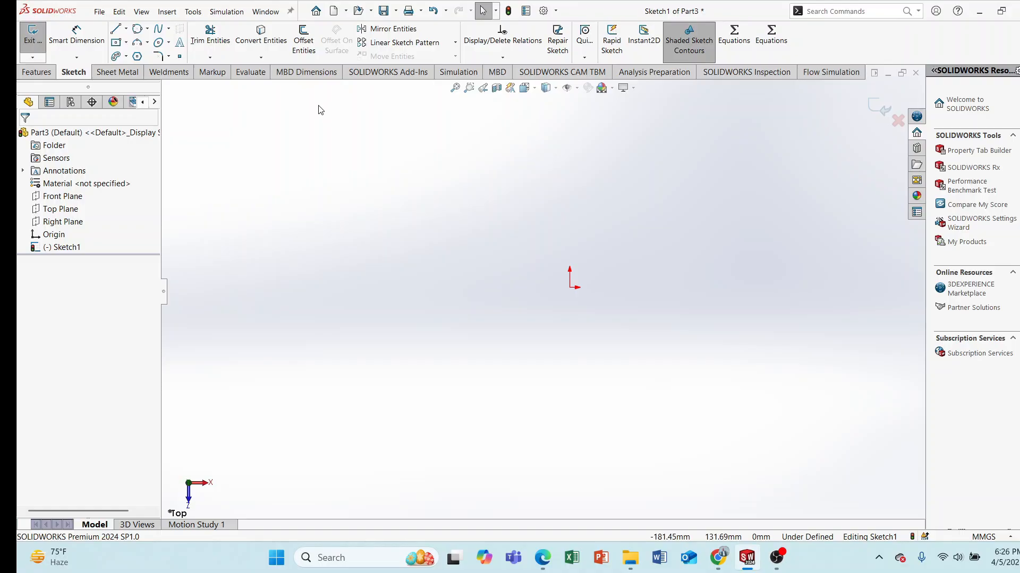
# Sketch a center rectangle about 173 by 122 mm to the left of the origin, with construction lines from its corners.
pyautogui.click(126, 45)
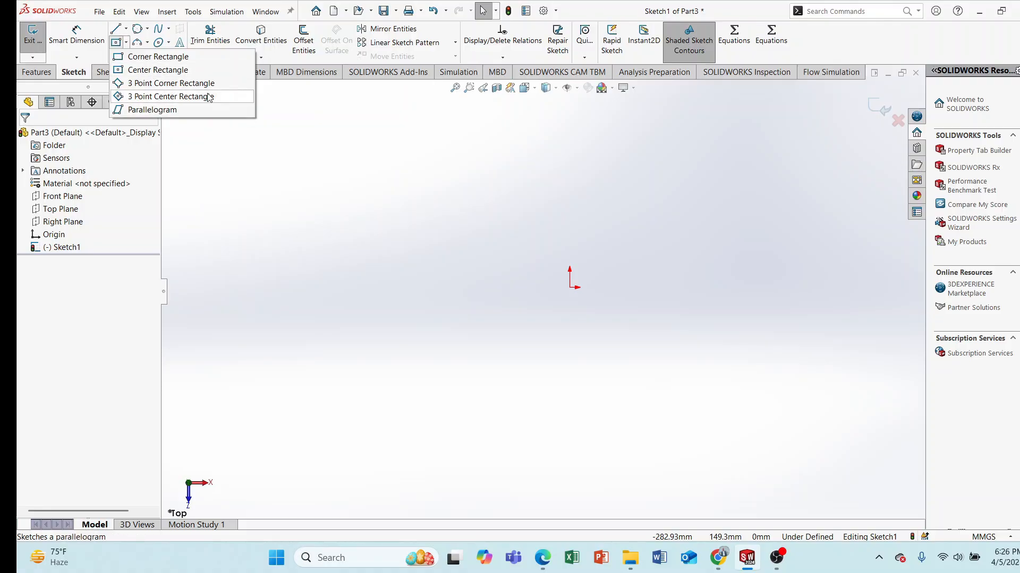
pyautogui.click(159, 70)
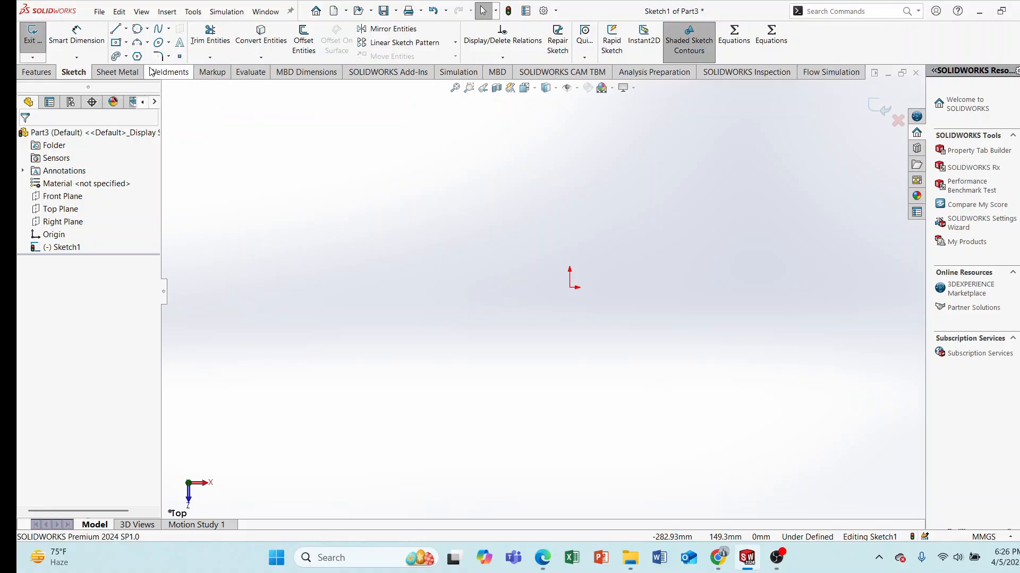
pyautogui.click(113, 44)
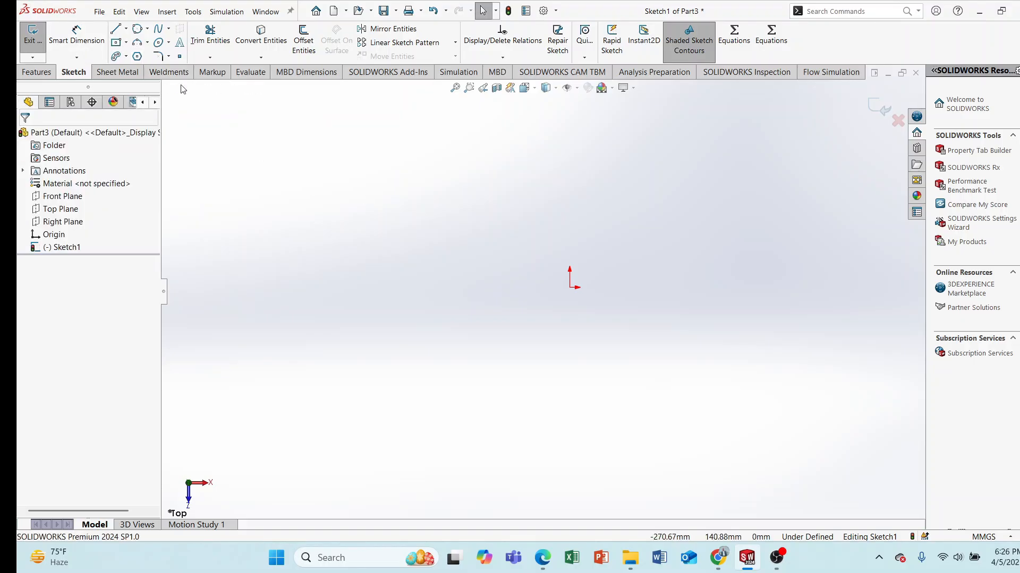
pyautogui.click(120, 45)
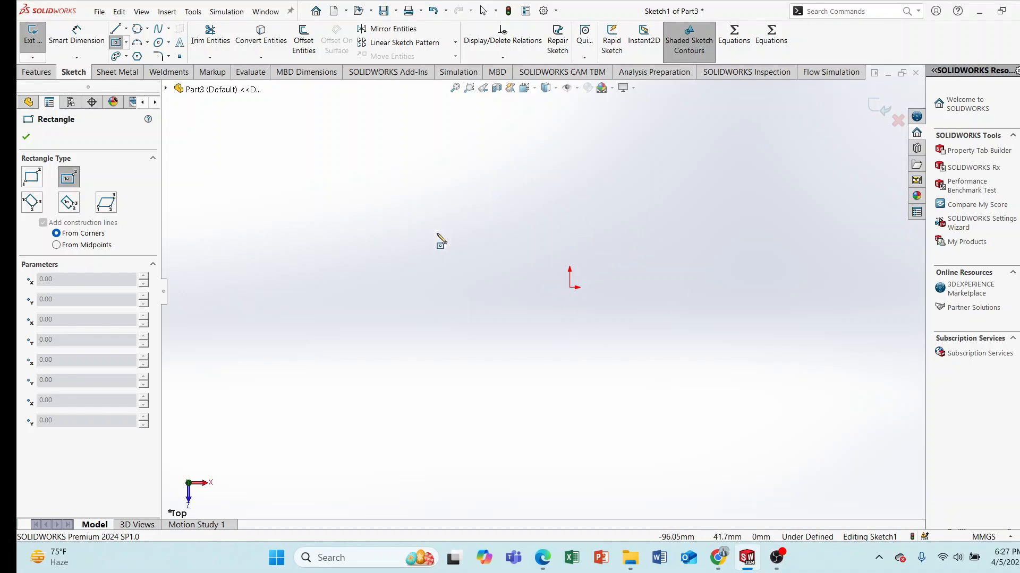
pyautogui.click(434, 259)
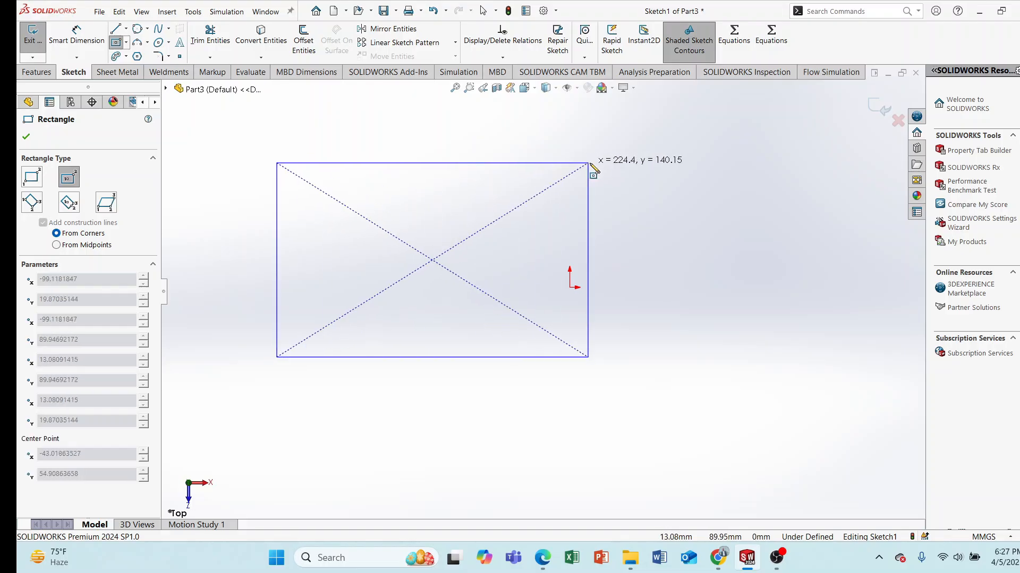
pyautogui.click(553, 176)
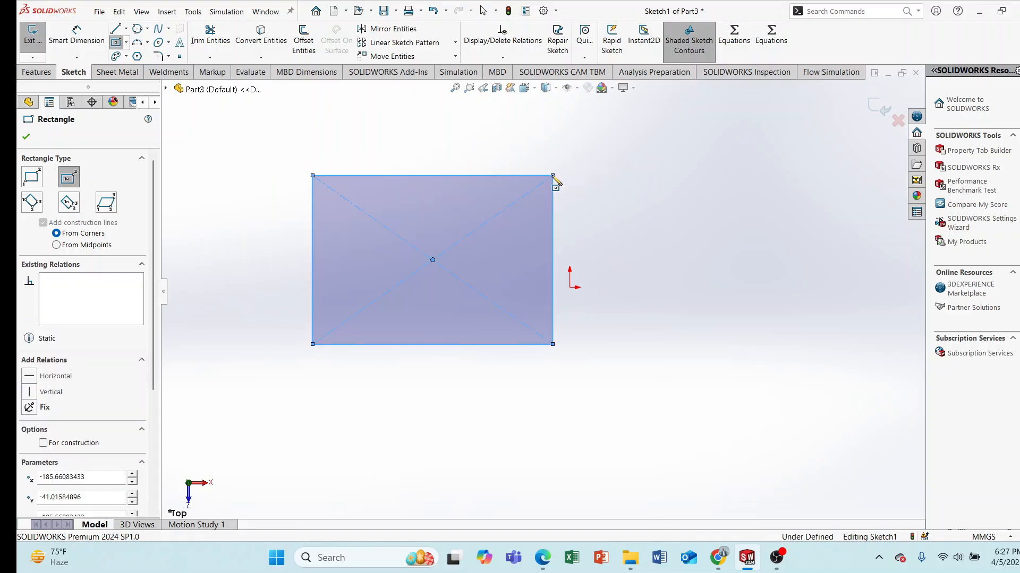
pyautogui.click(25, 138)
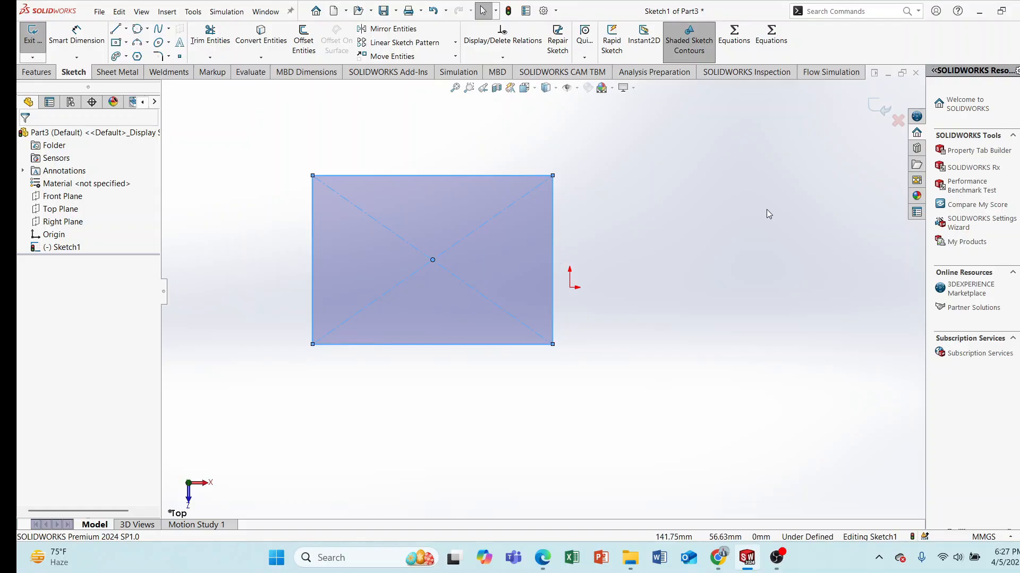
pyautogui.click(127, 44)
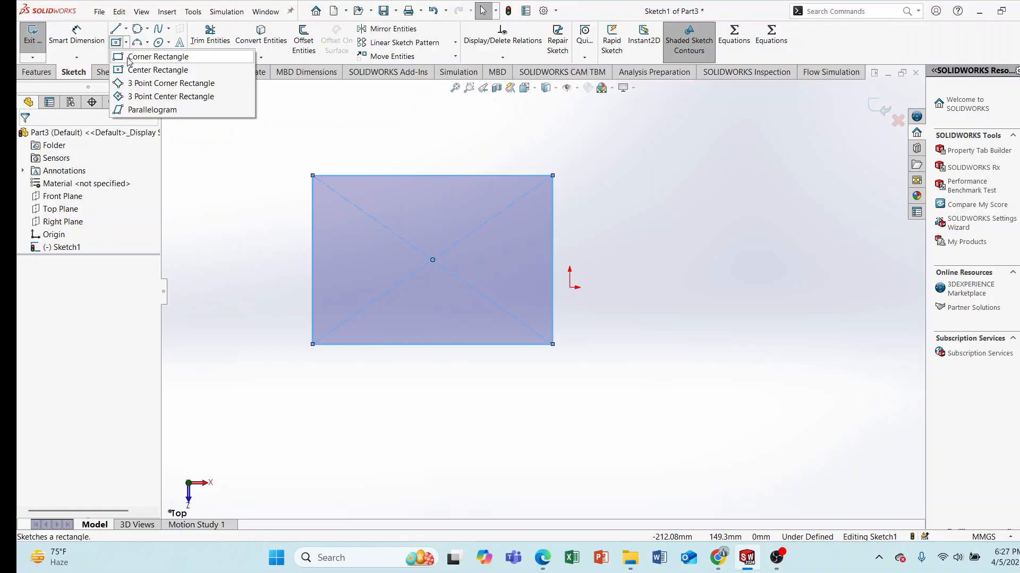
pyautogui.click(127, 57)
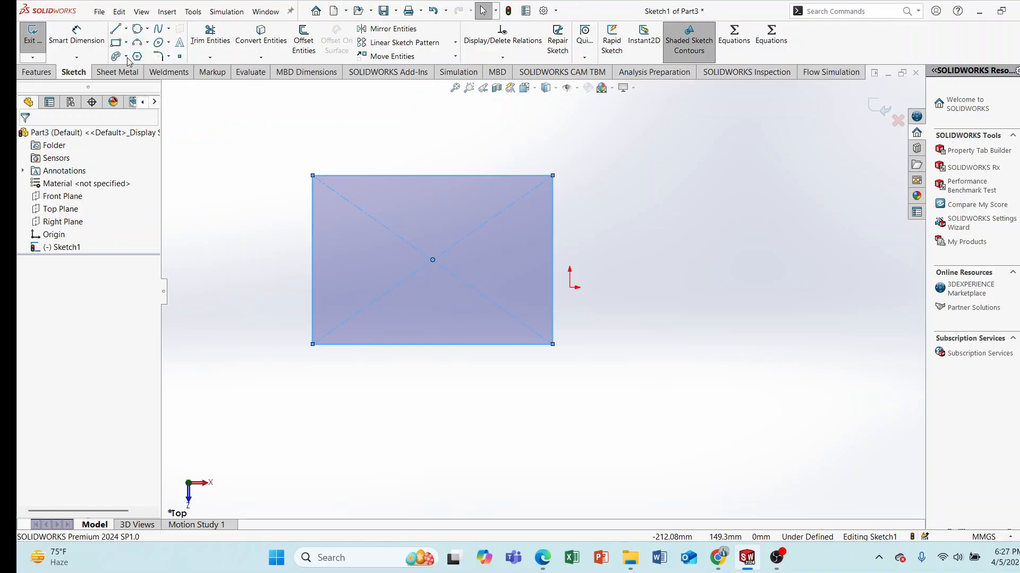
pyautogui.click(553, 176)
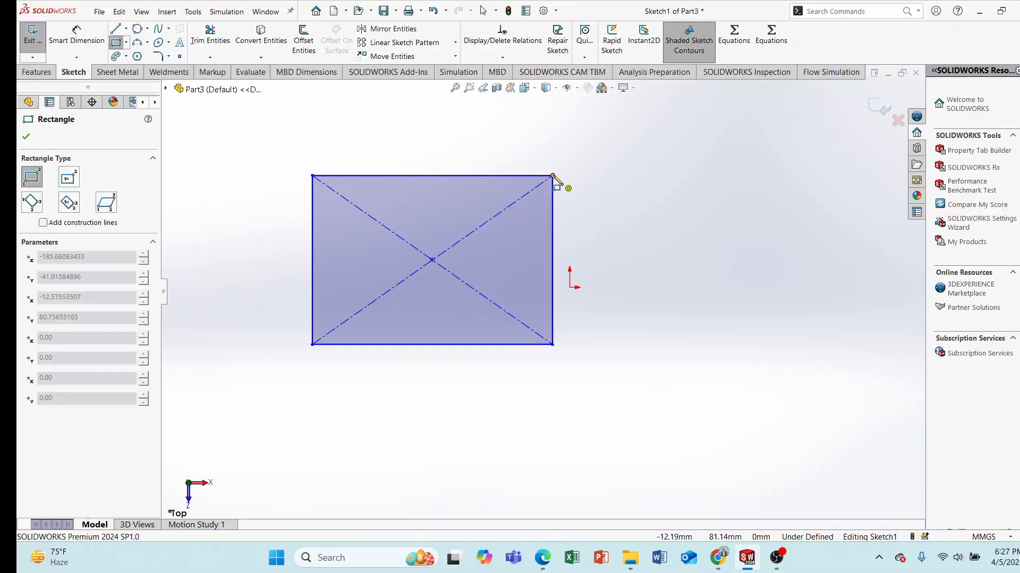
pyautogui.click(553, 176)
pyautogui.click(553, 344)
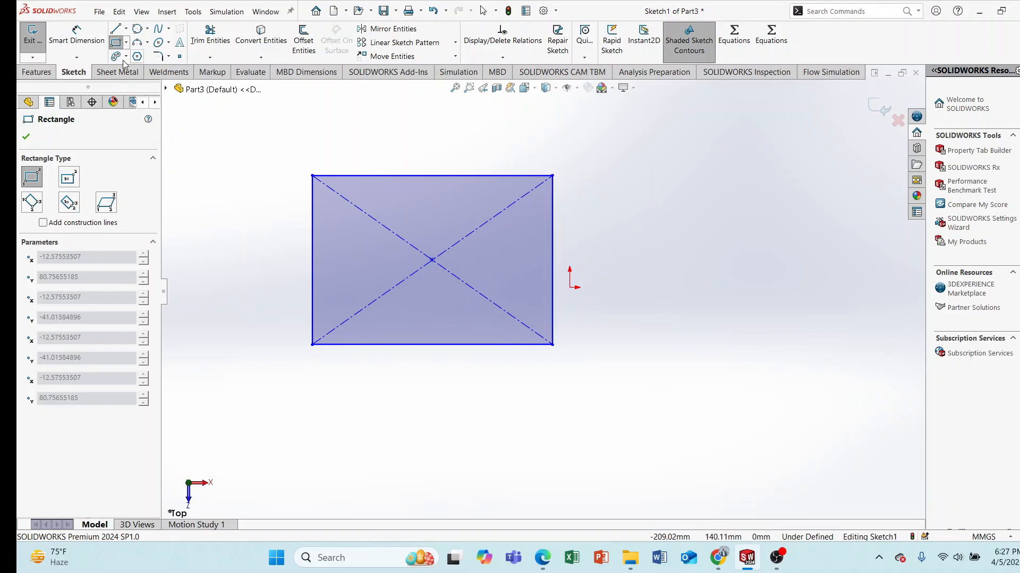
# Sketch a corner rectangle from the first rectangle's upper-right corner, matching its height and sharing its right edge, and finish the command.
pyautogui.click(125, 43)
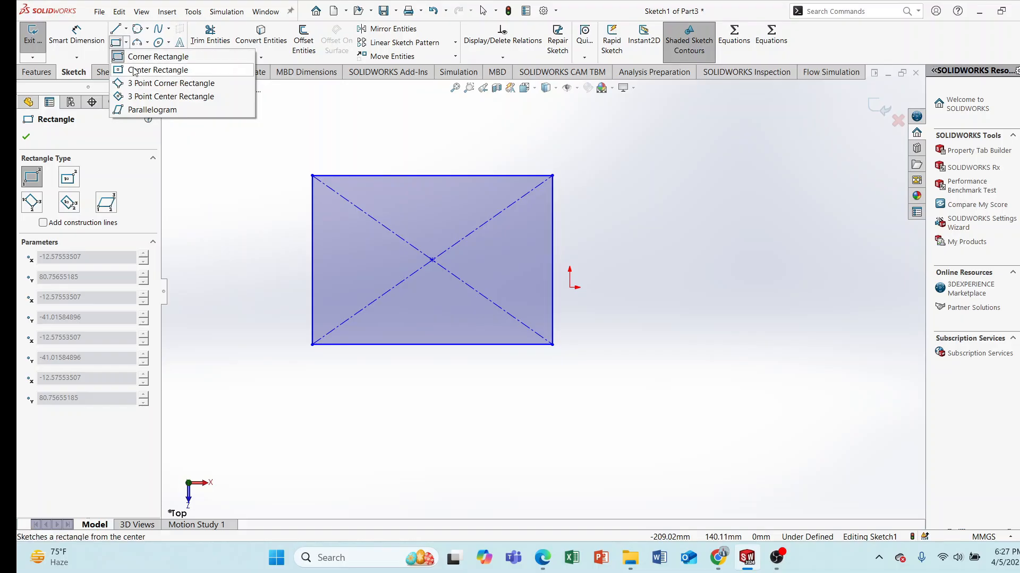
pyautogui.click(128, 56)
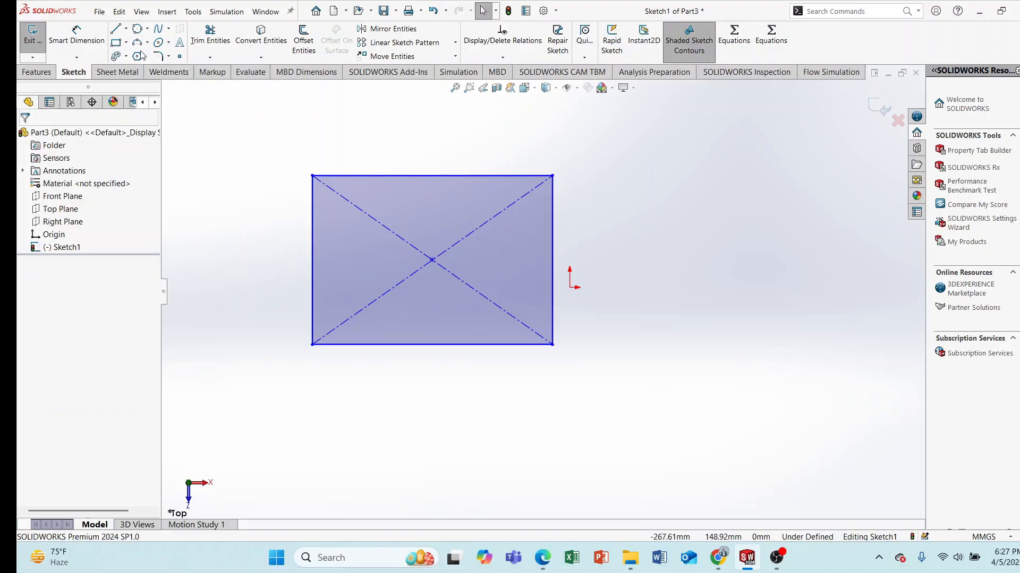
pyautogui.click(116, 43)
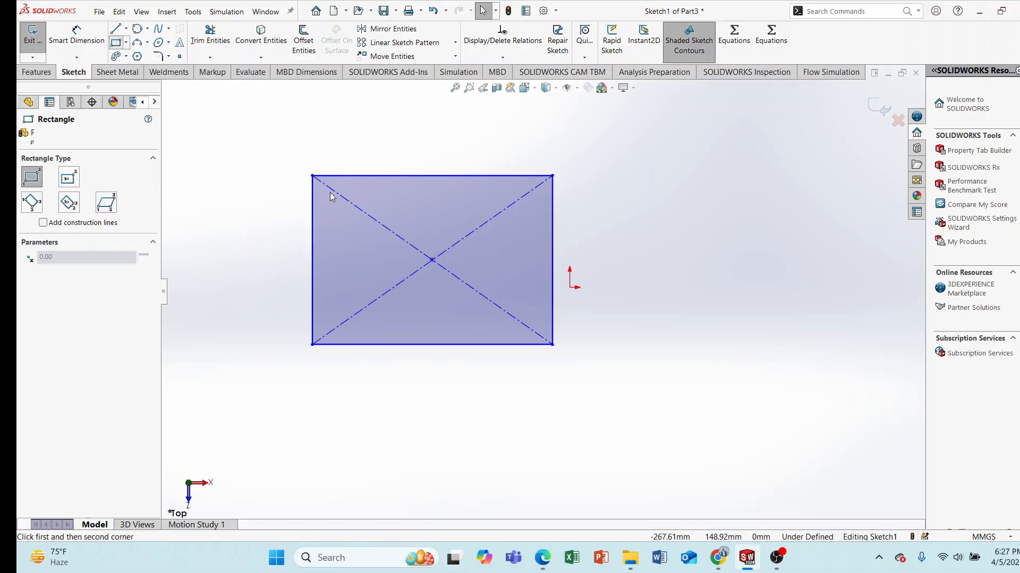
pyautogui.click(552, 175)
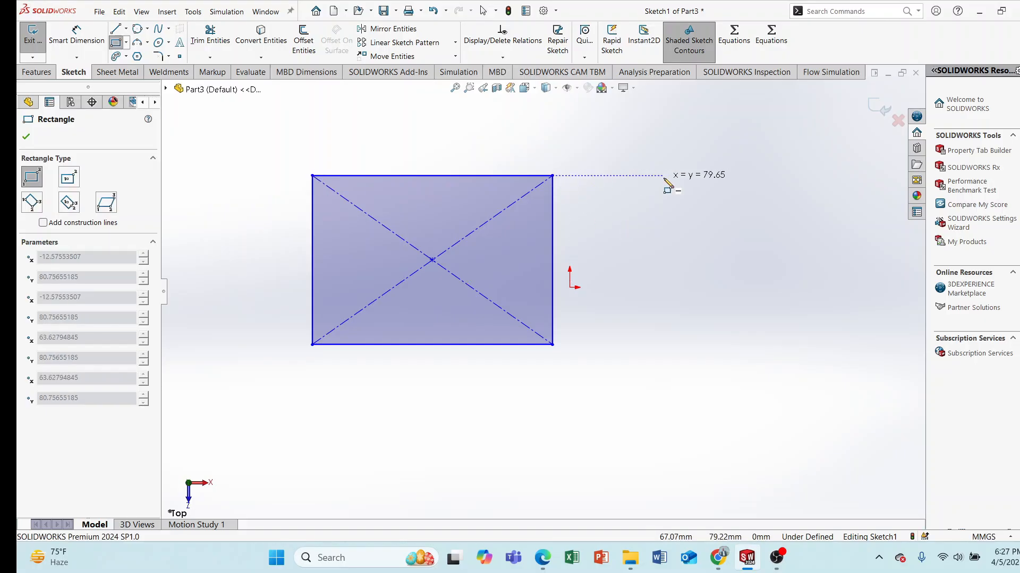
pyautogui.click(733, 343)
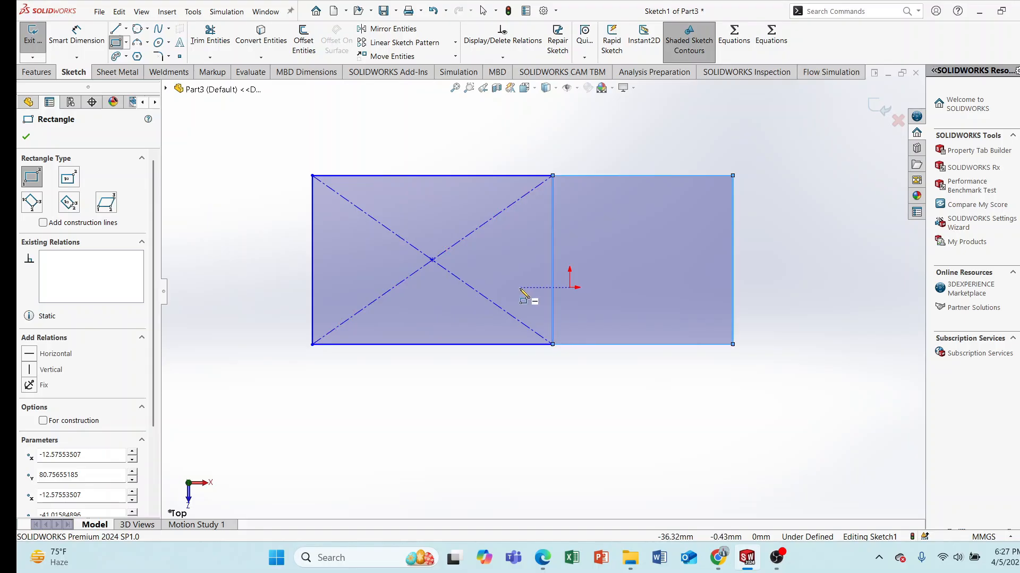
pyautogui.click(127, 43)
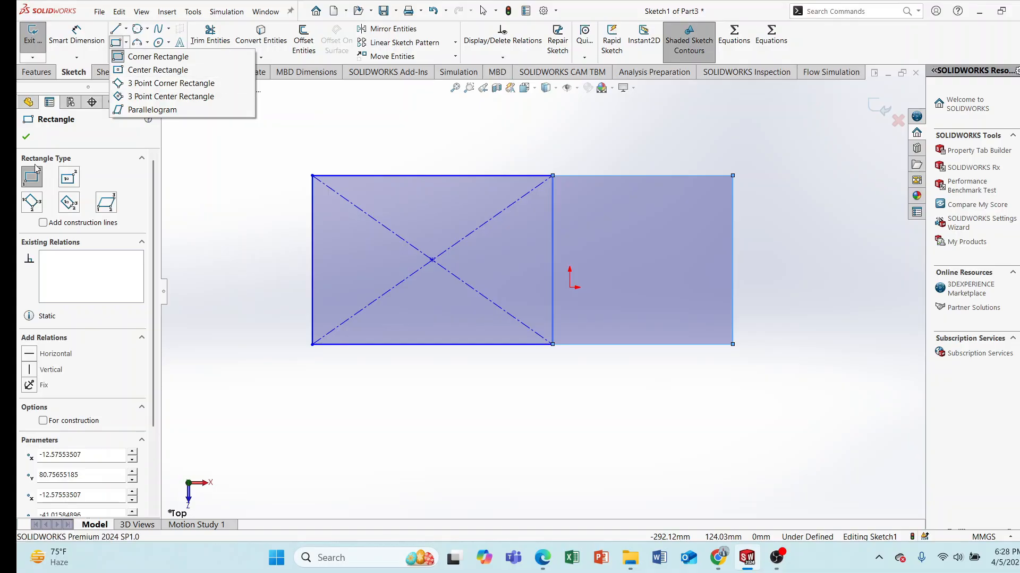
pyautogui.click(25, 140)
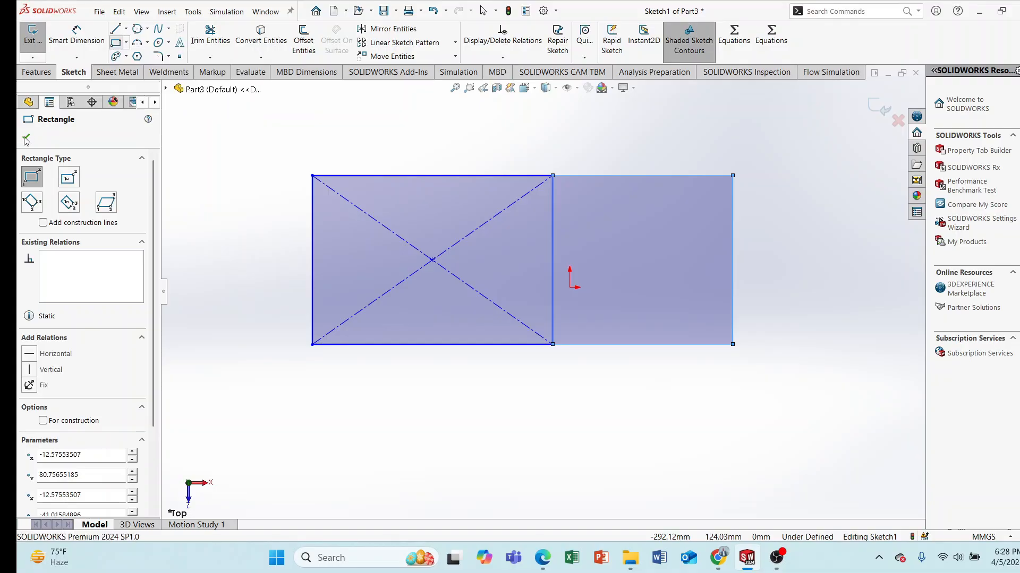
pyautogui.click(117, 27)
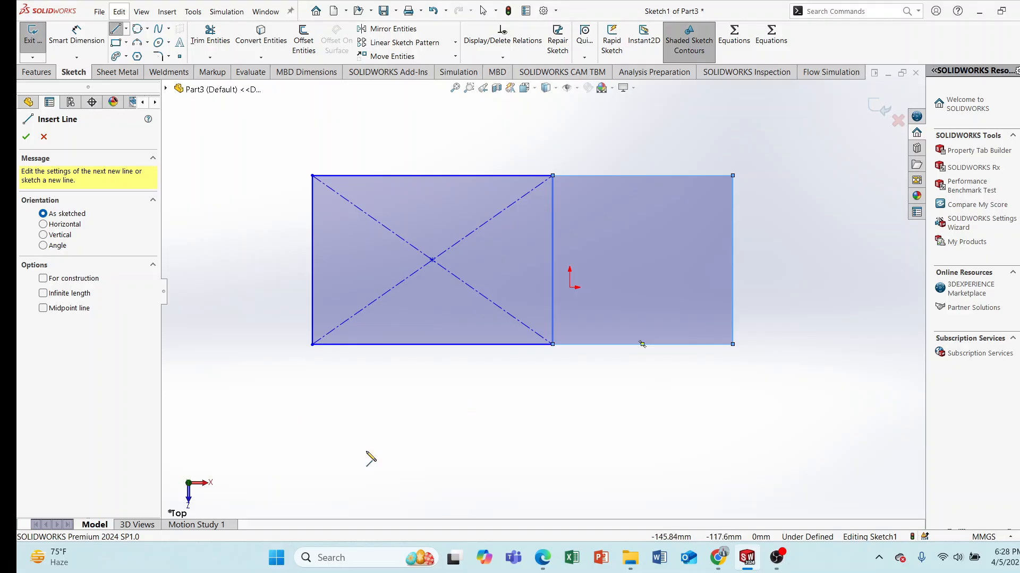
pyautogui.press('Escape')
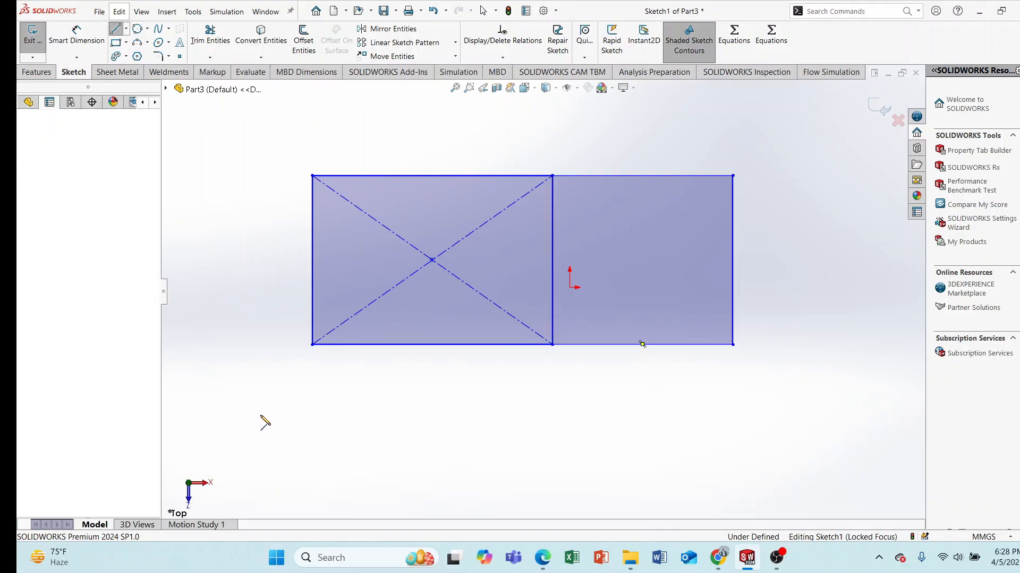
pyautogui.click(312, 429)
pyautogui.rightClick(250, 327)
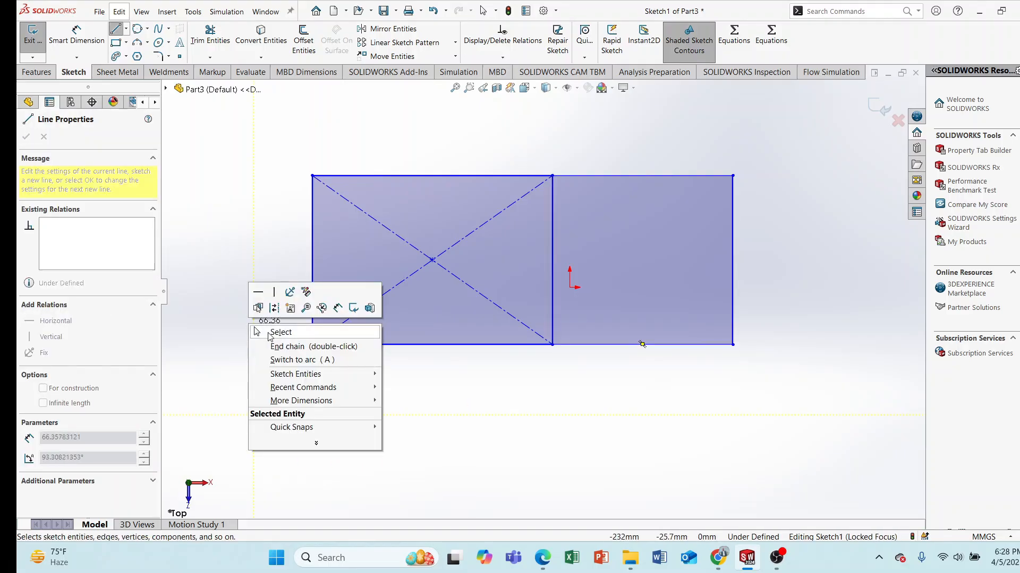
pyautogui.click(280, 333)
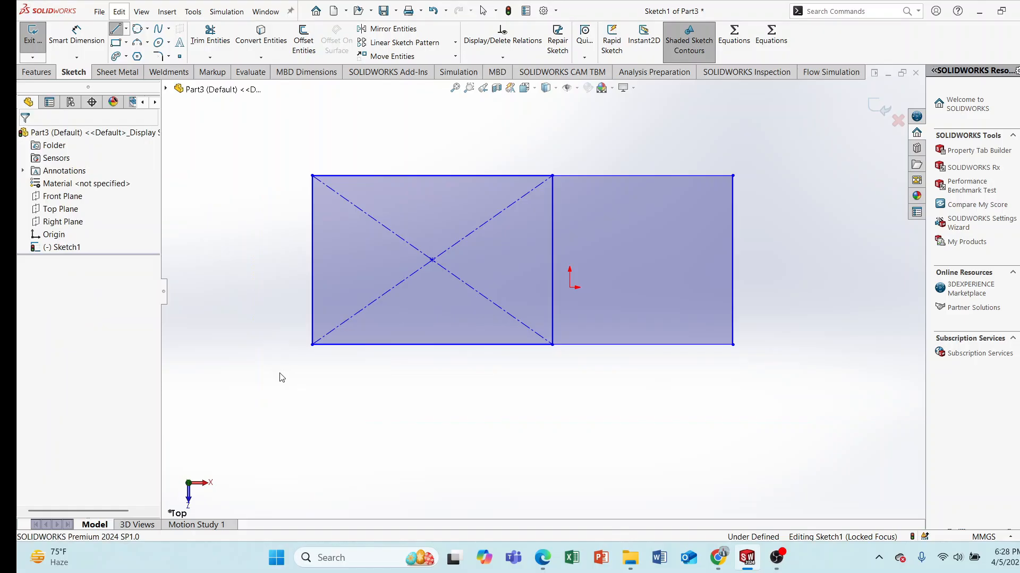
# Place two sketch points below the center rectangle, one near its lower-left corner and one farther right, and finish the Point command.
pyautogui.click(180, 57)
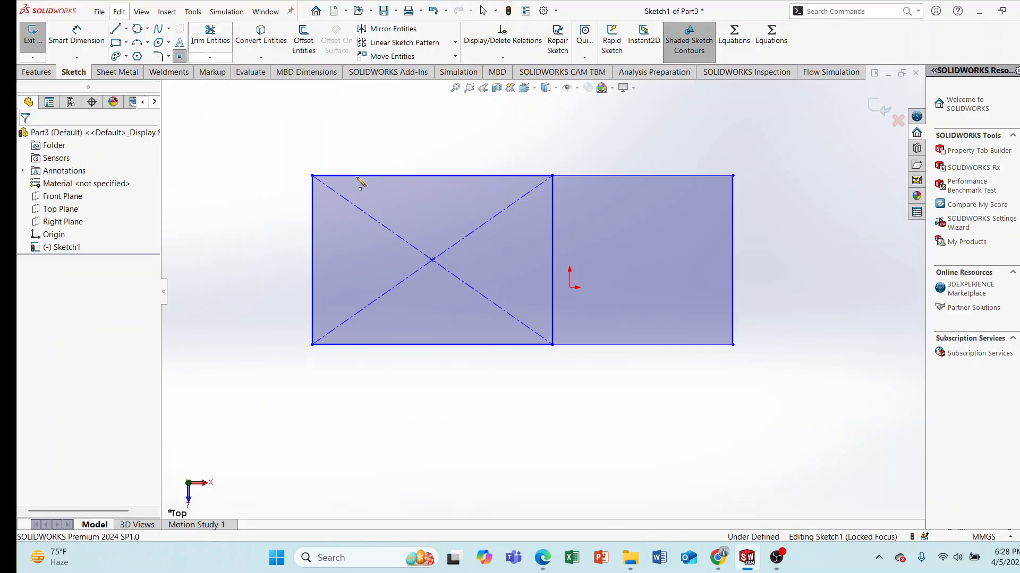
pyautogui.click(307, 411)
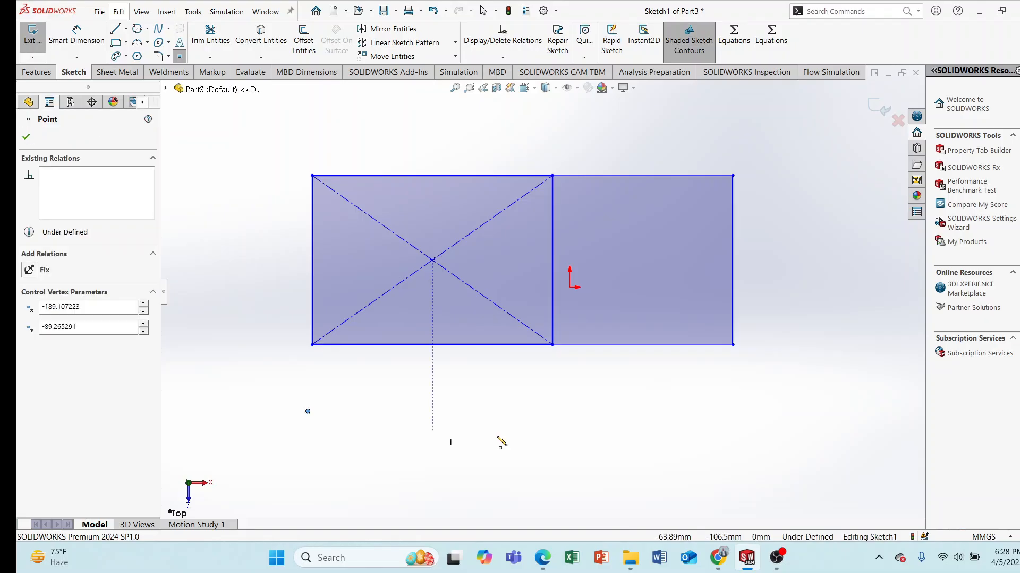
pyautogui.click(409, 417)
pyautogui.rightClick(512, 416)
pyautogui.click(542, 415)
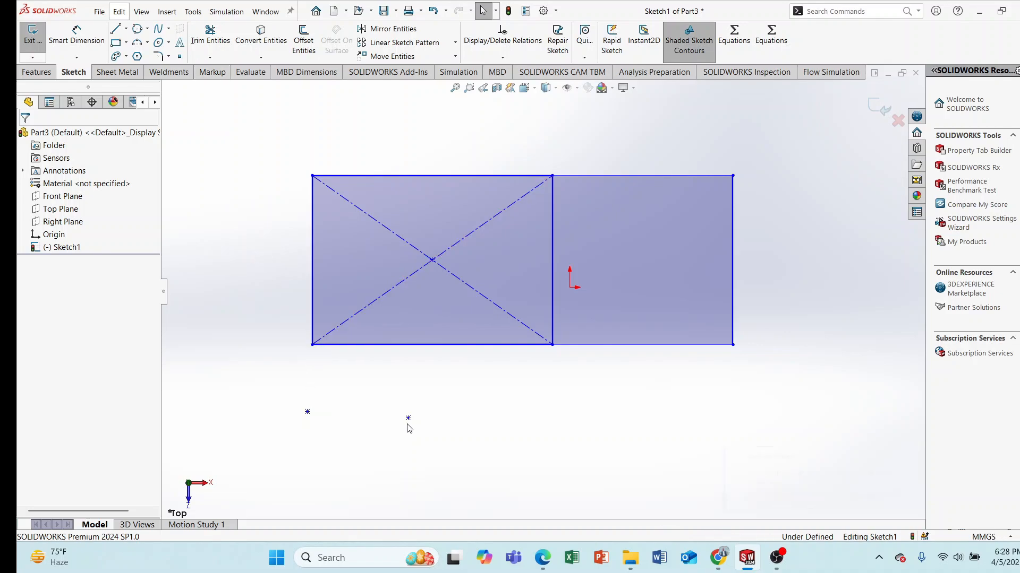
# Sketch a 3 point corner rectangle of about 48 by 73 mm from the center rectangle's lower-left corner through the two sketch points.
pyautogui.click(126, 43)
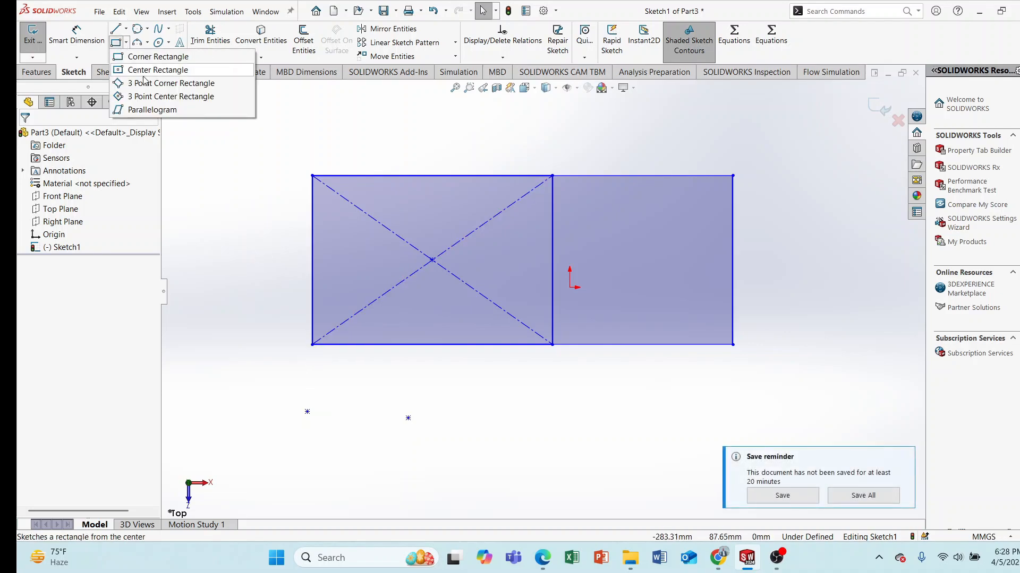
pyautogui.click(146, 83)
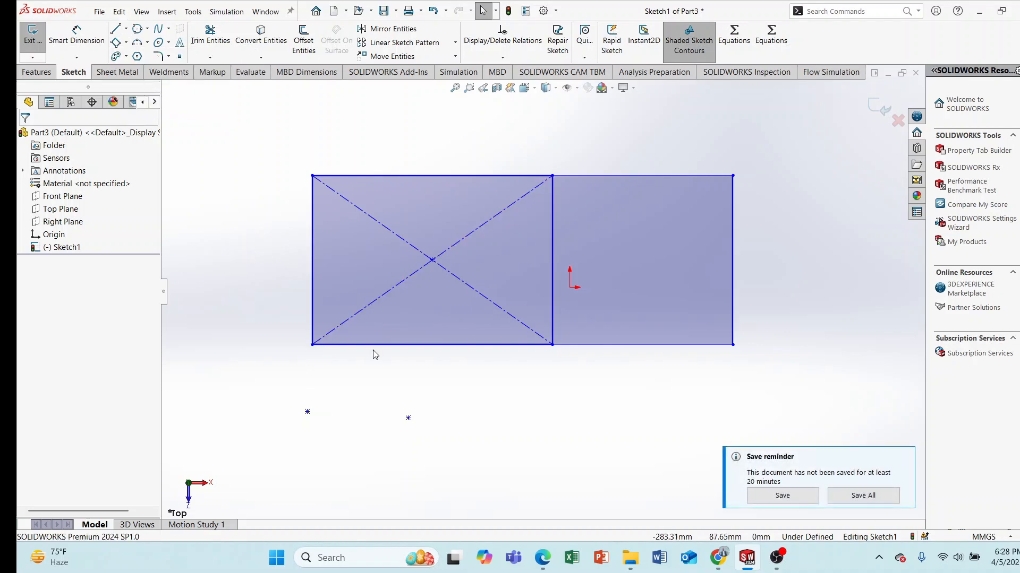
pyautogui.click(312, 344)
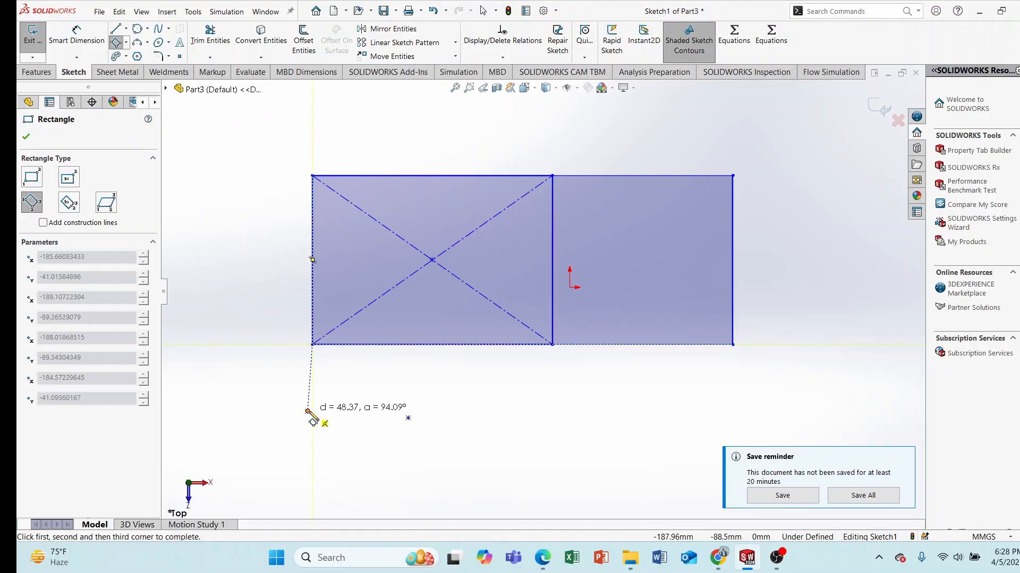
pyautogui.click(308, 411)
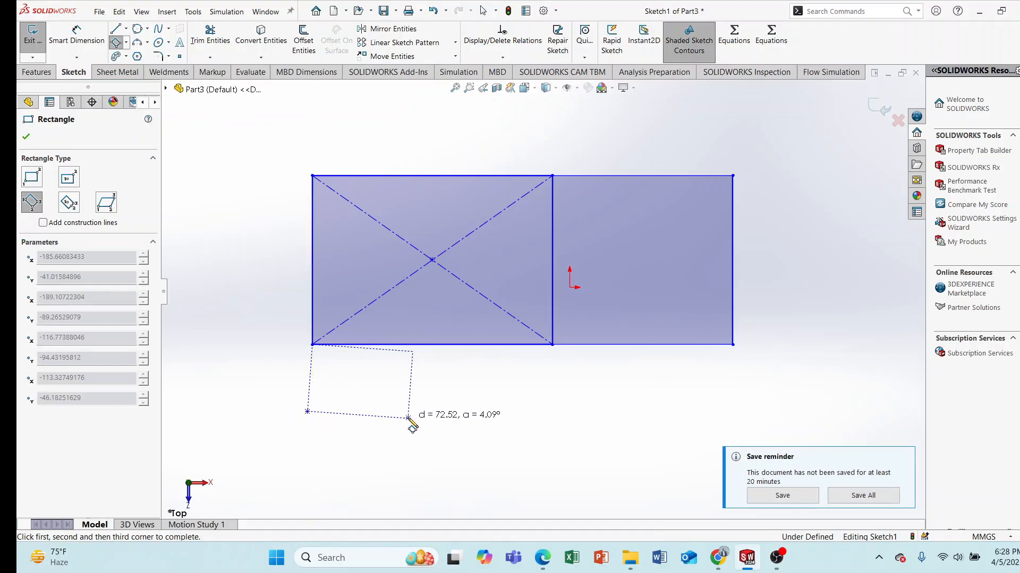
pyautogui.click(410, 415)
pyautogui.rightClick(516, 398)
pyautogui.click(536, 405)
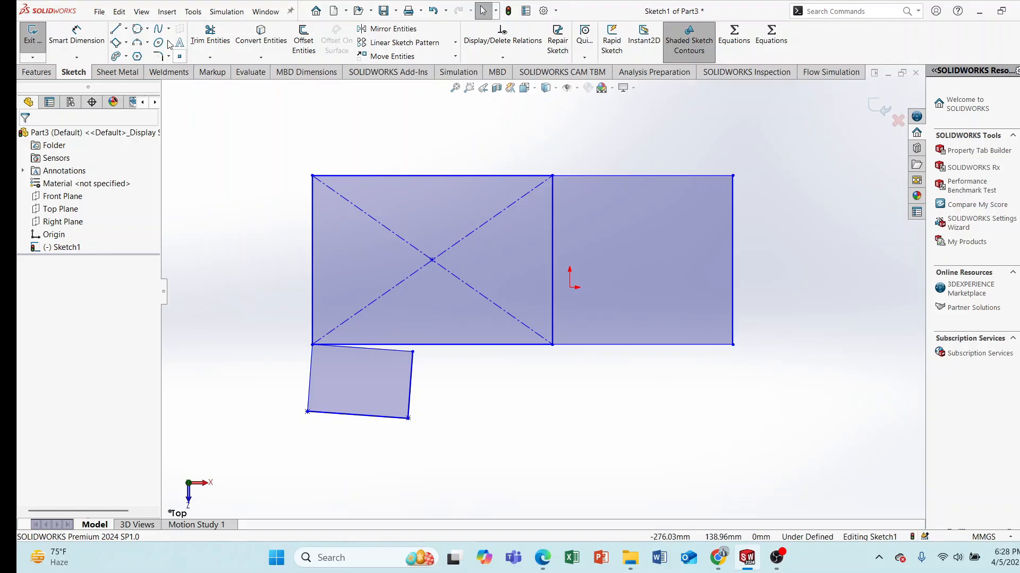
# Select all rectangles, construction lines and points in the sketch and delete them.
pyautogui.click(126, 43)
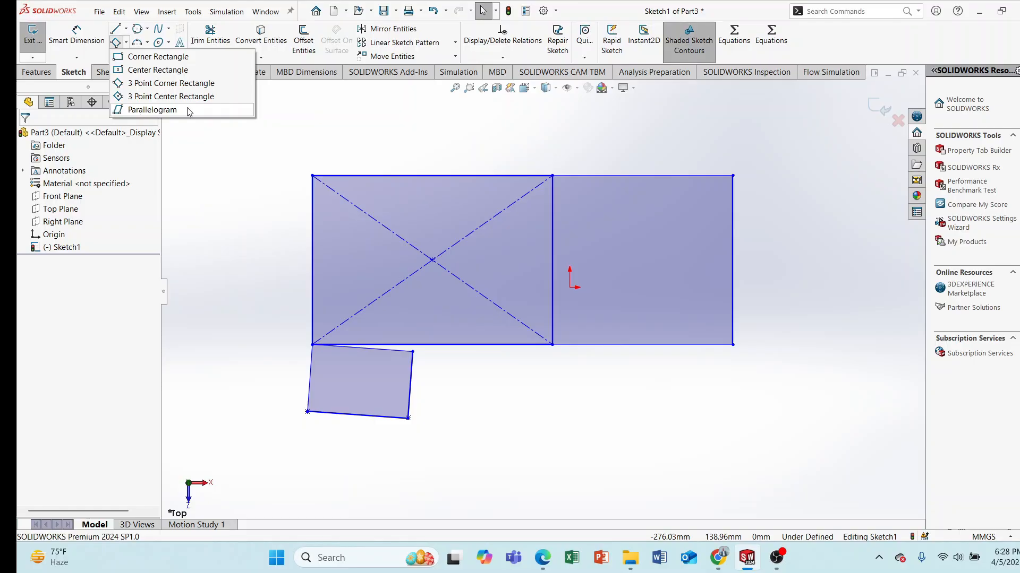
pyautogui.click(268, 173)
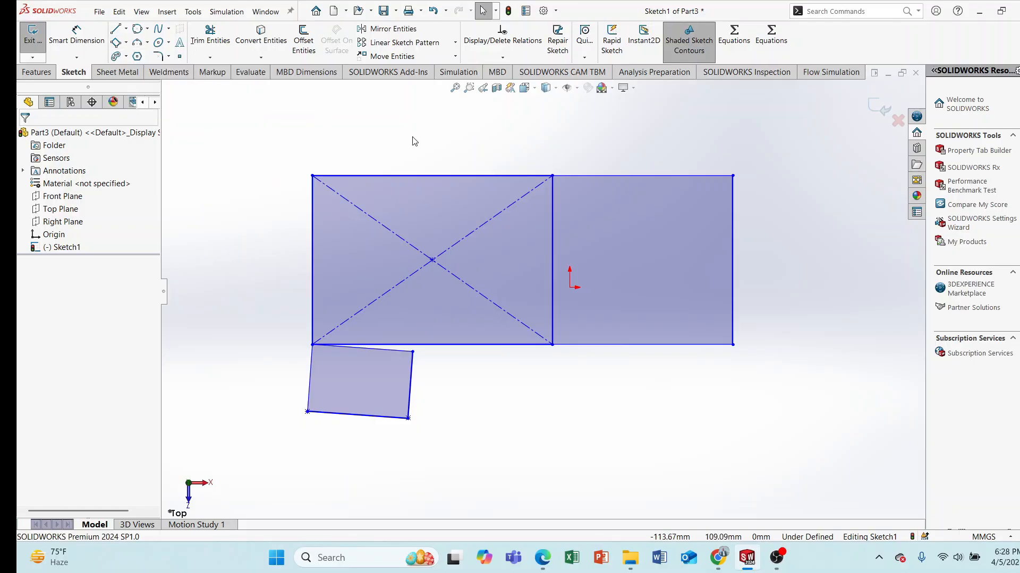
pyautogui.moveTo(261, 129)
pyautogui.mouseDown()
pyautogui.moveTo(805, 392)
pyautogui.moveTo(776, 426)
pyautogui.mouseUp()
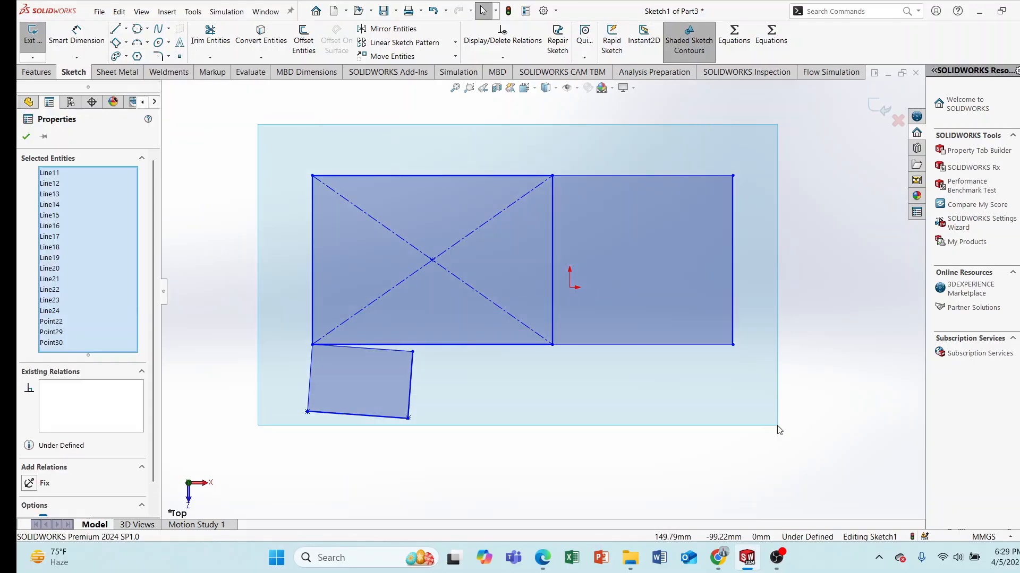
pyautogui.press('Delete')
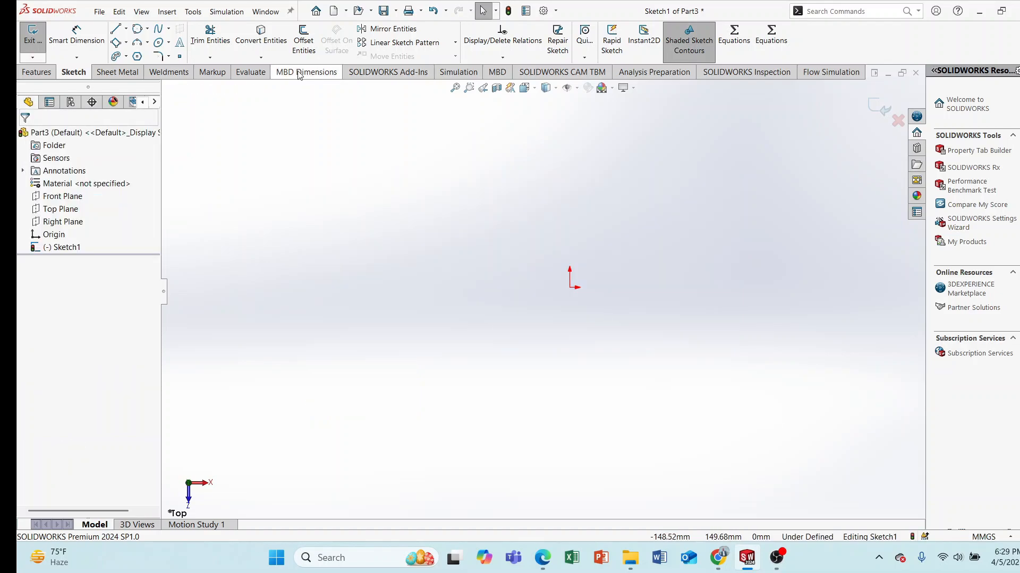
# Try to sketch a 3 point arc starting at the origin, and leave the command.
pyautogui.click(148, 45)
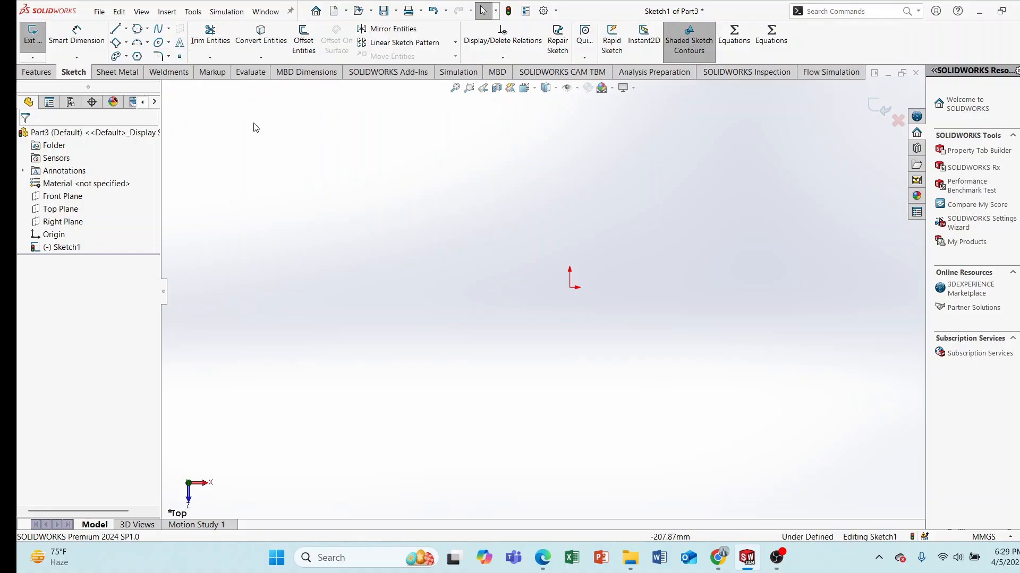
pyautogui.click(137, 45)
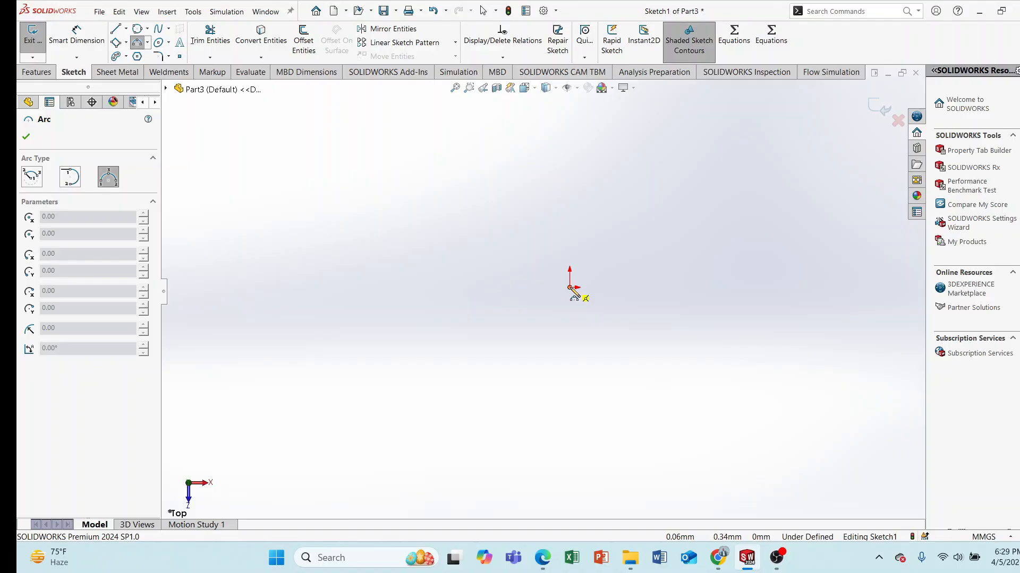
pyautogui.click(570, 287)
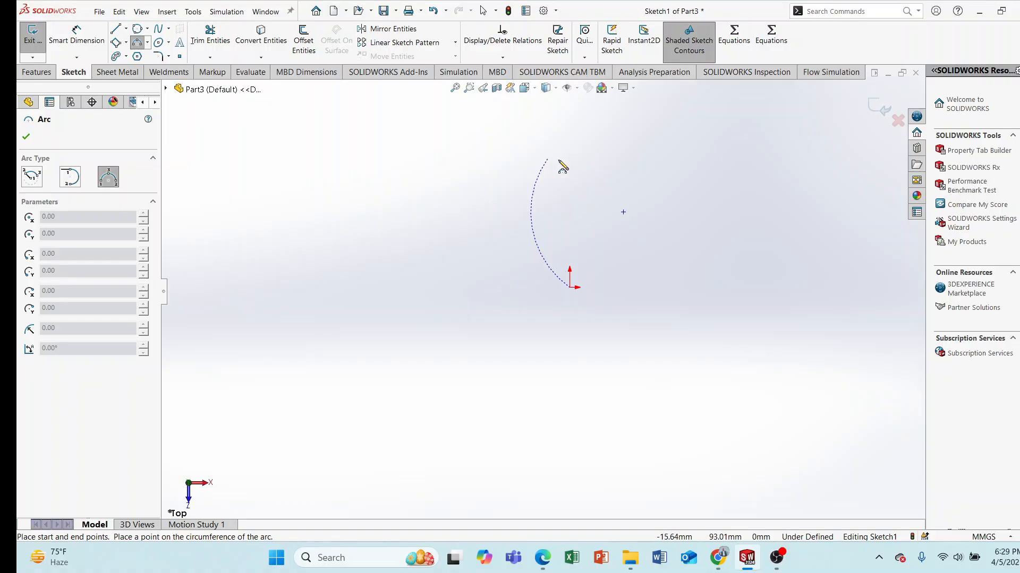
pyautogui.rightClick(587, 154)
pyautogui.click(641, 170)
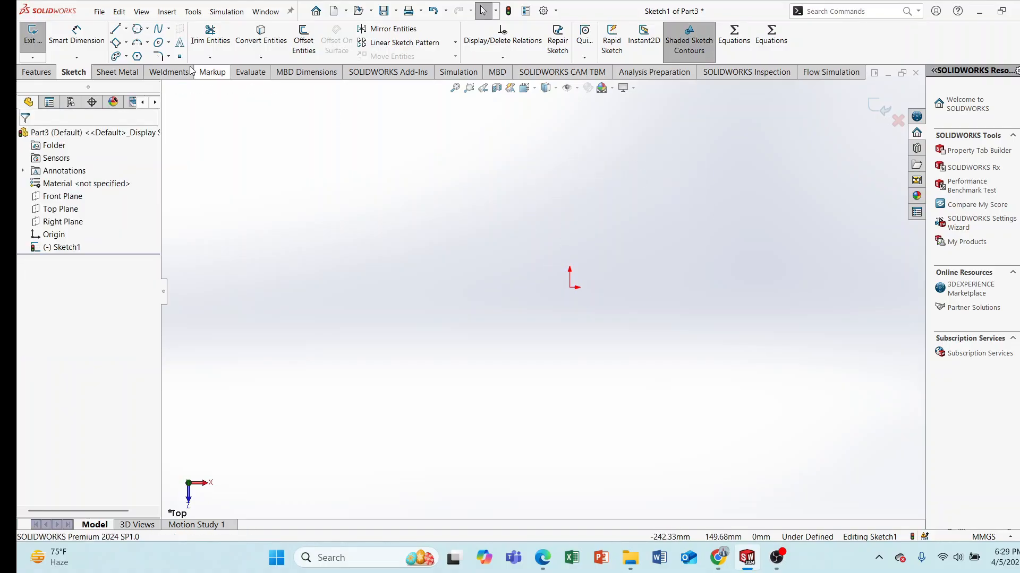
# Try to sketch a centerpoint arc centred on the origin with its start point to the left, and leave the command.
pyautogui.click(147, 43)
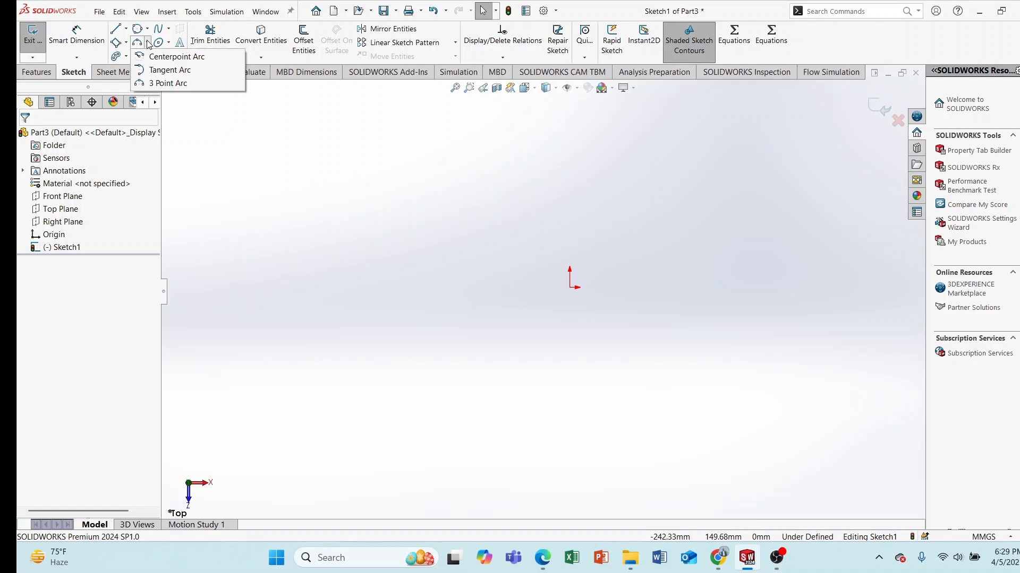
pyautogui.click(177, 61)
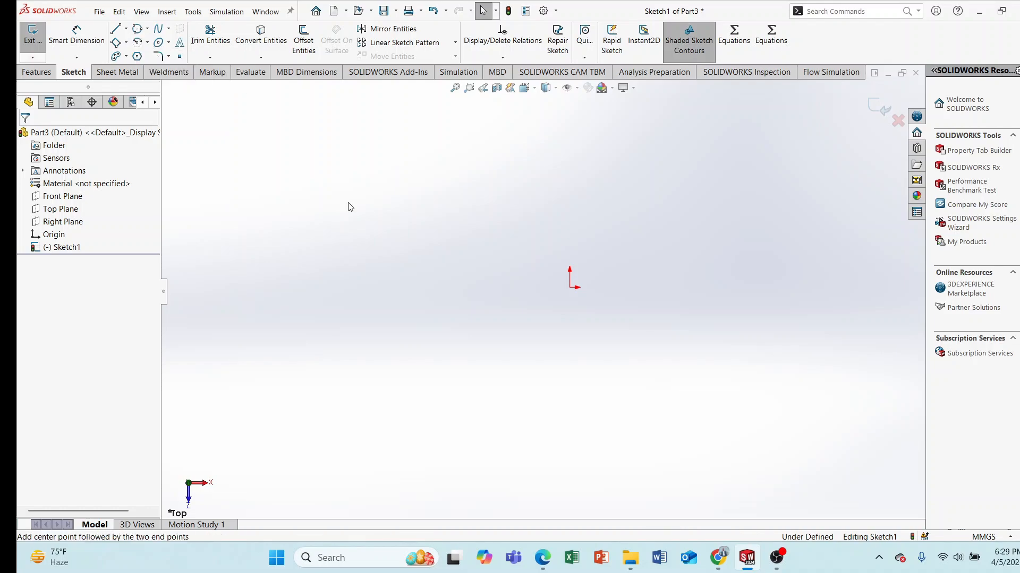
pyautogui.press('Escape')
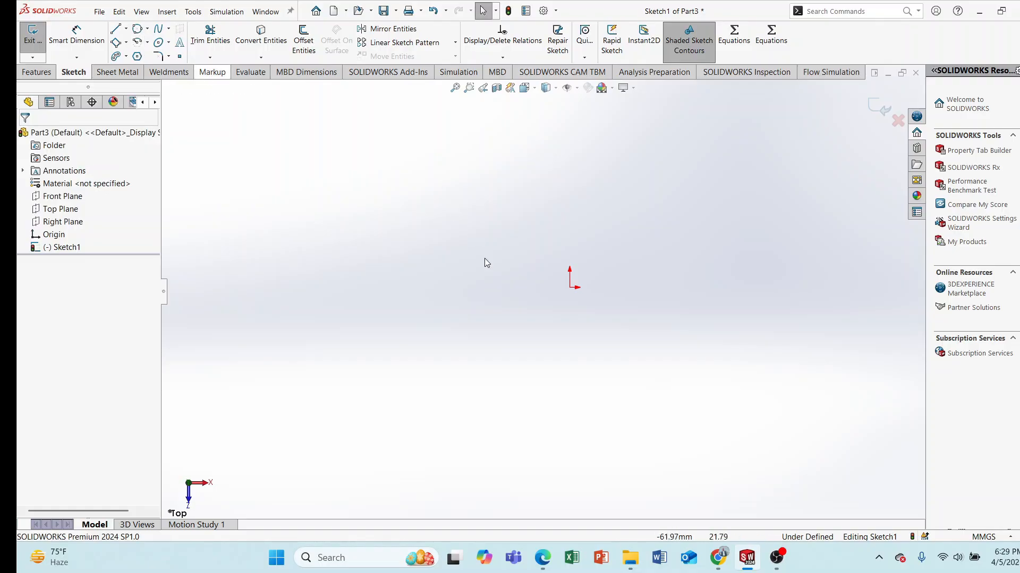
pyautogui.click(140, 41)
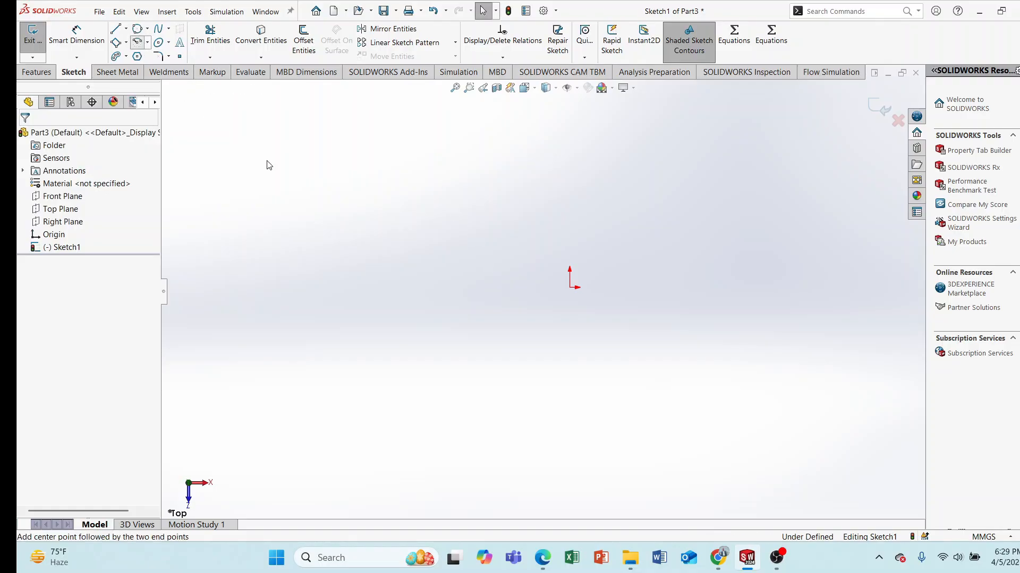
pyautogui.click(570, 287)
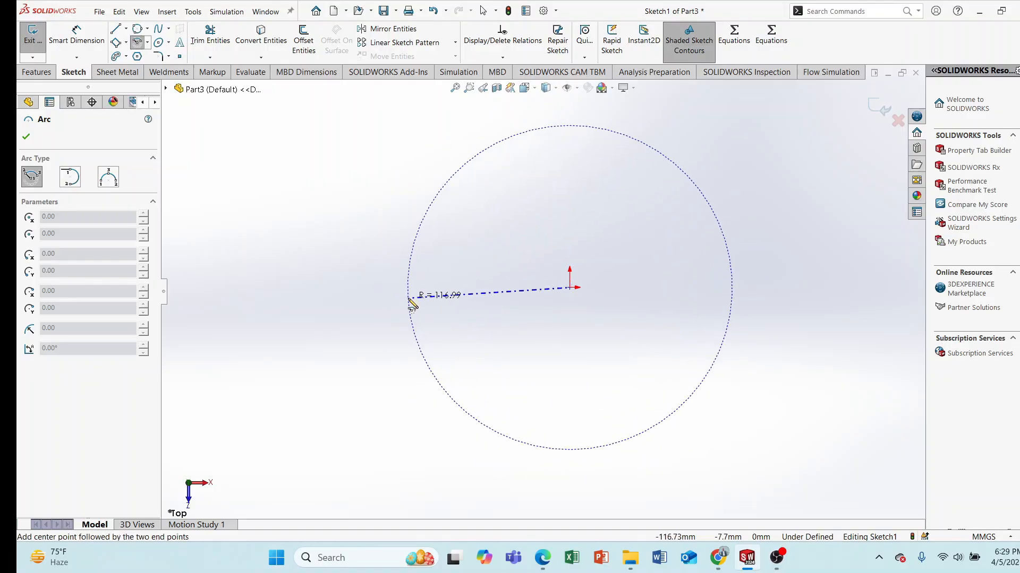
pyautogui.click(406, 299)
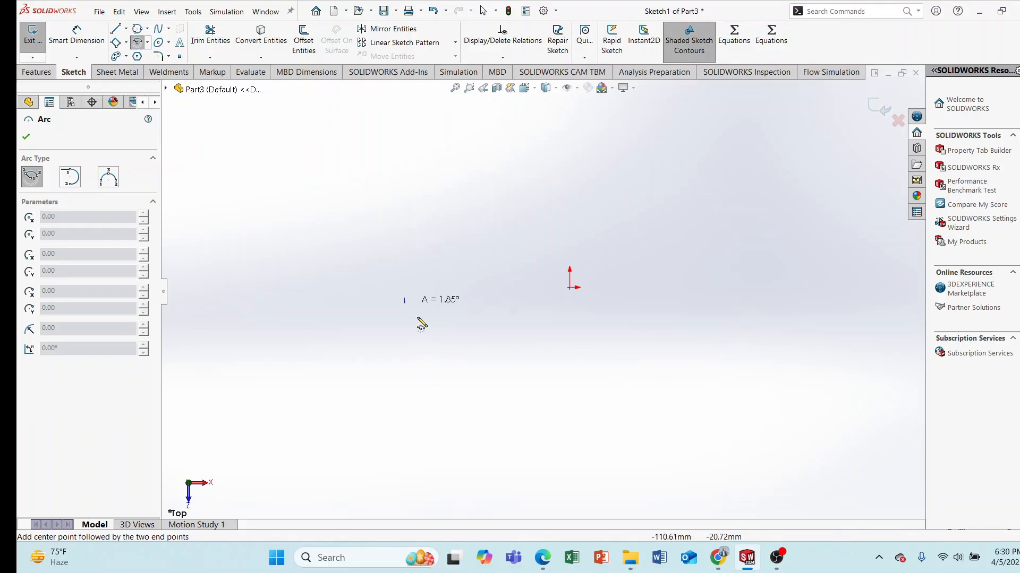
pyautogui.rightClick(663, 364)
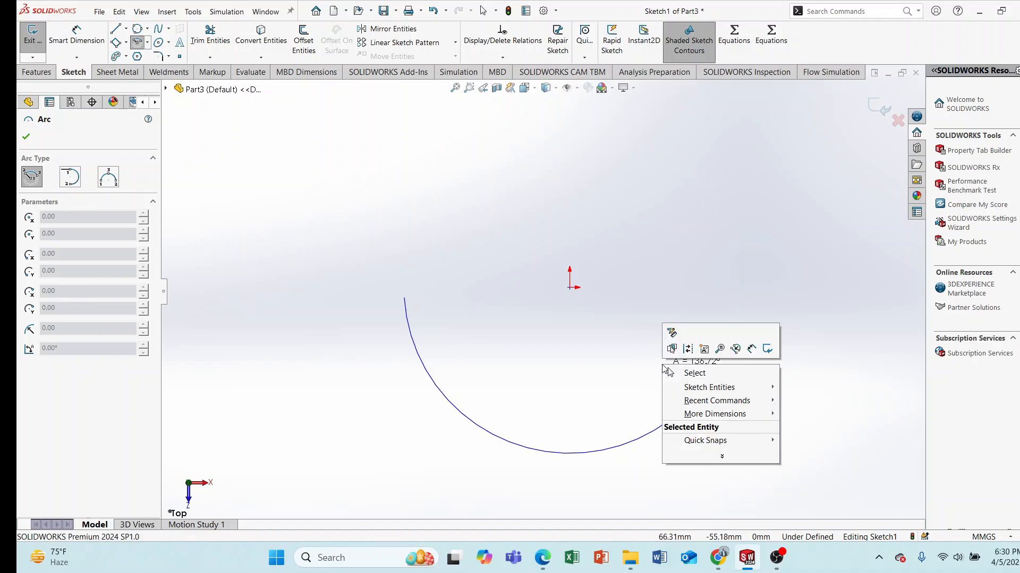
pyautogui.click(711, 378)
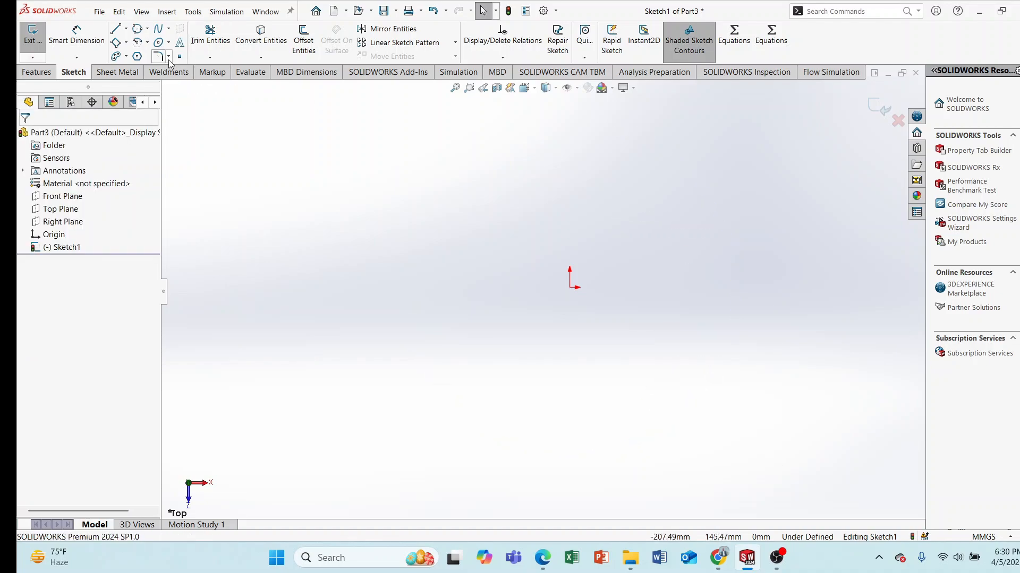
# Sketch a single line about 105 mm long, sloping down to the right above and left of the origin, and finish the command.
pyautogui.click(147, 44)
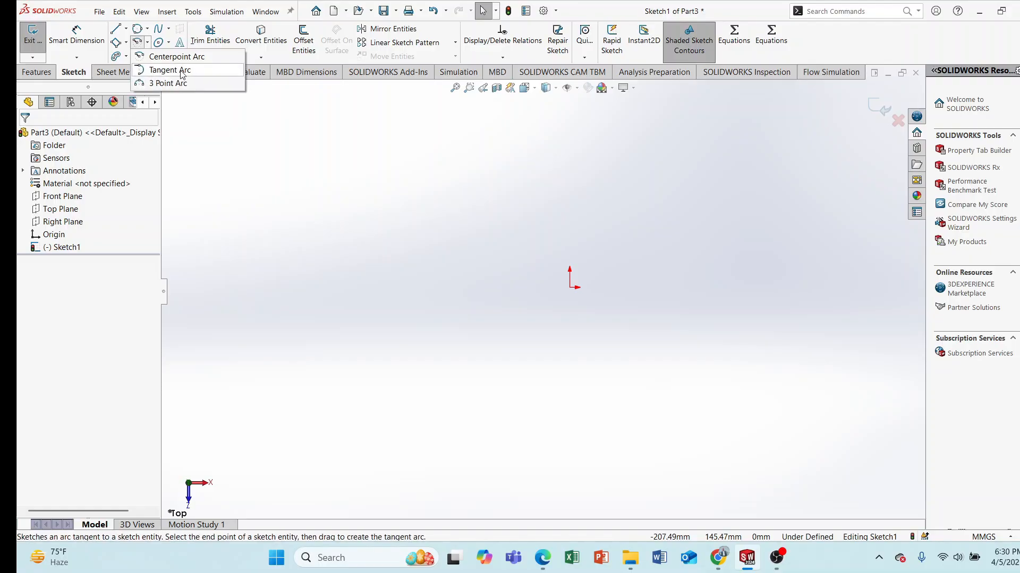
pyautogui.click(287, 233)
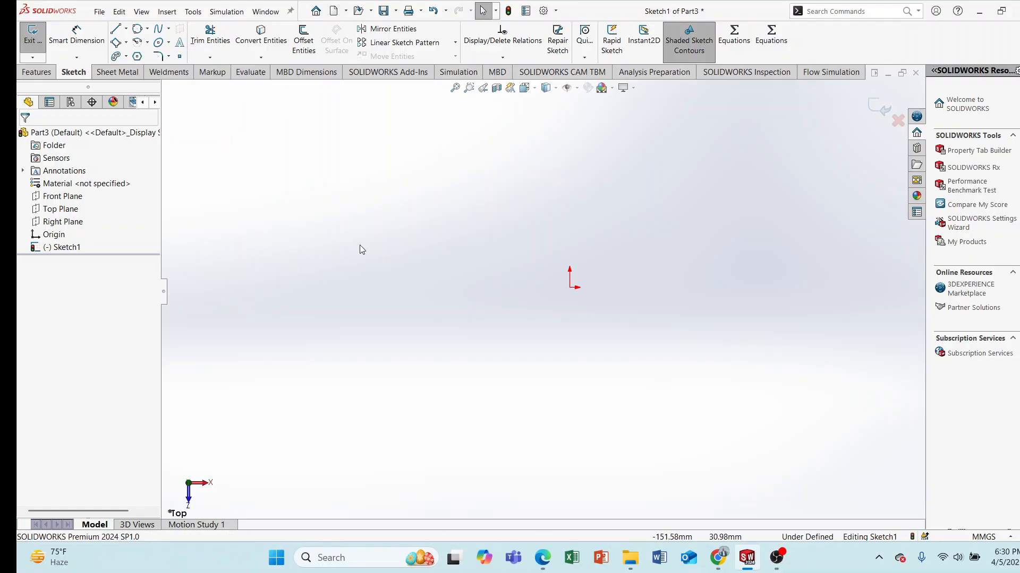
pyautogui.click(116, 29)
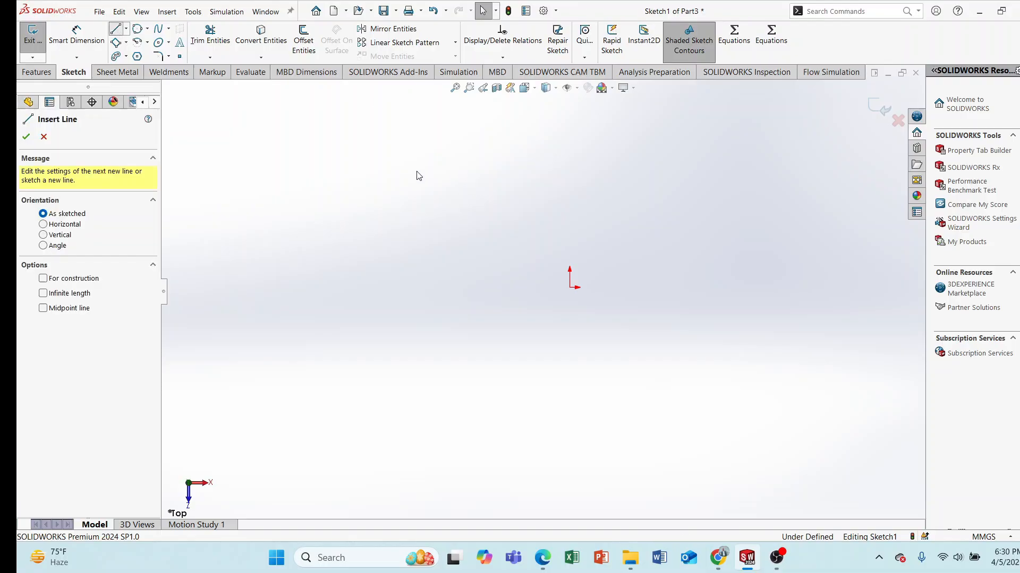
pyautogui.click(340, 178)
pyautogui.click(482, 213)
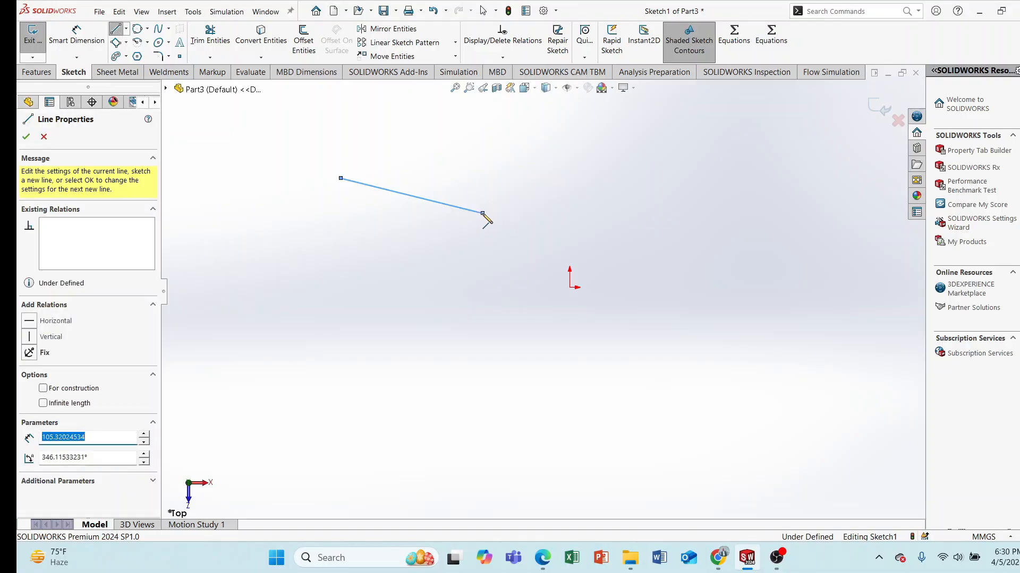
pyautogui.rightClick(594, 185)
pyautogui.click(638, 197)
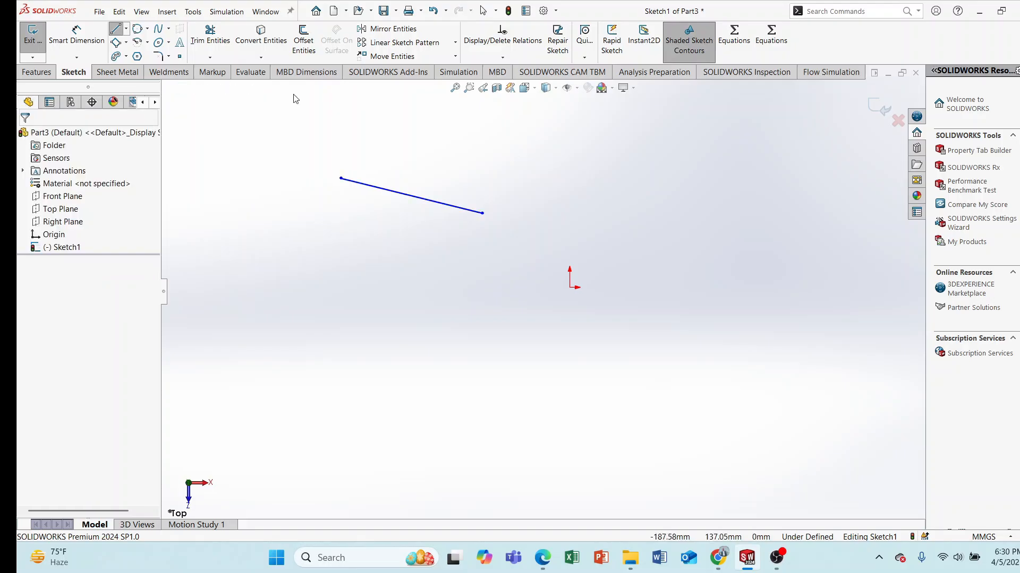
# Sketch a tangent arc from the line's lower end, curving down towards the origin, and leave the command.
pyautogui.click(137, 43)
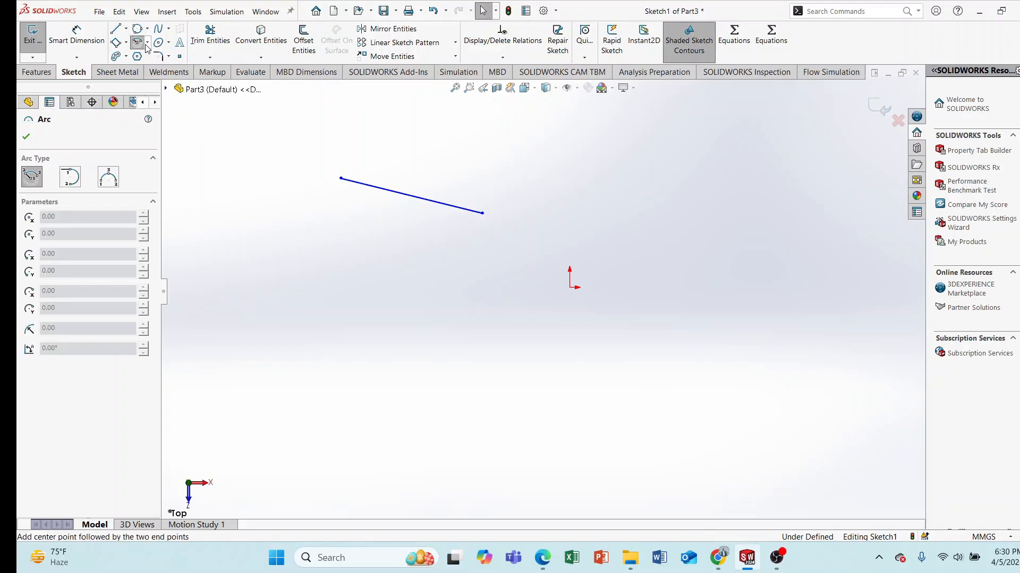
pyautogui.click(147, 42)
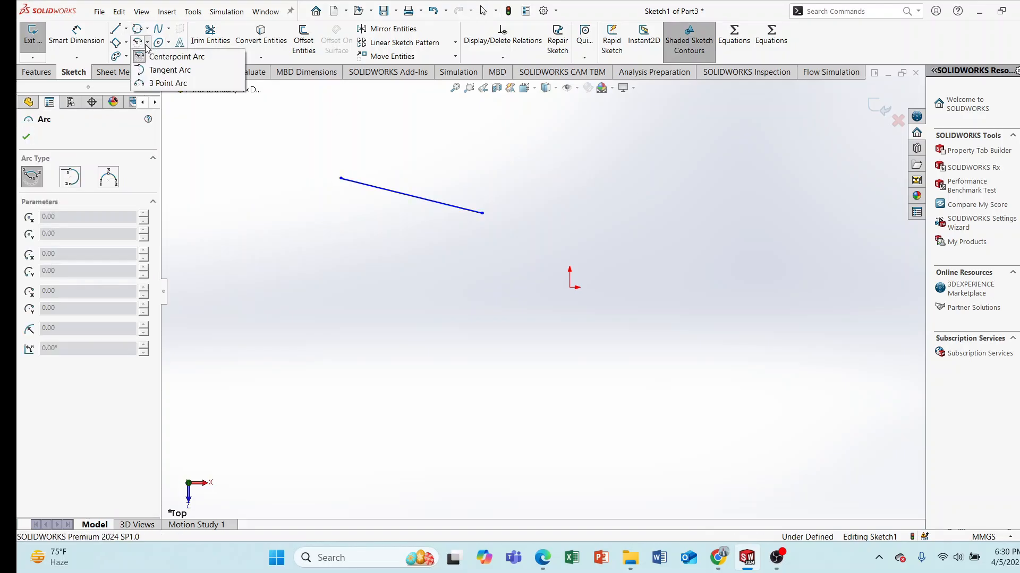
pyautogui.click(170, 71)
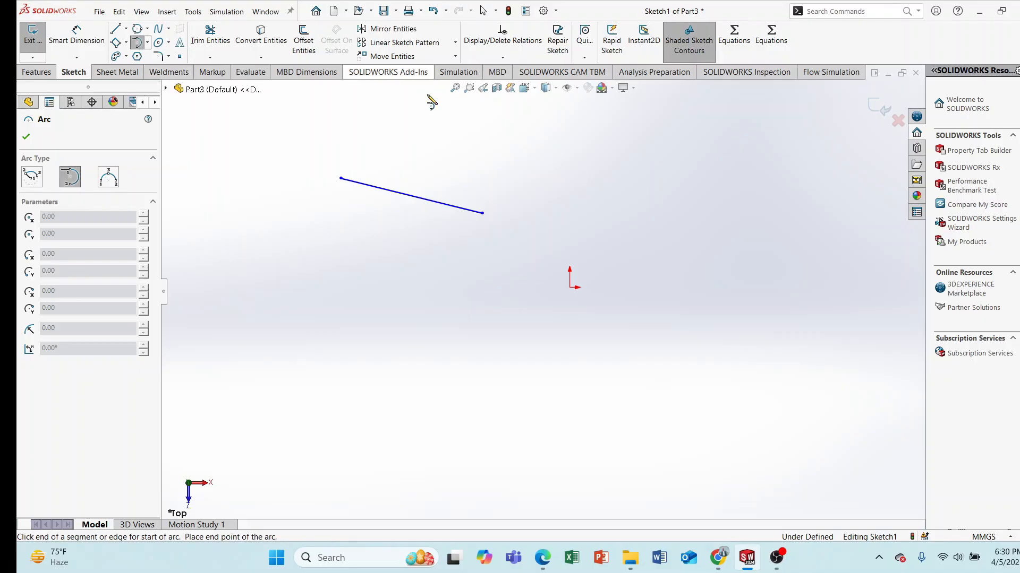
pyautogui.click(483, 212)
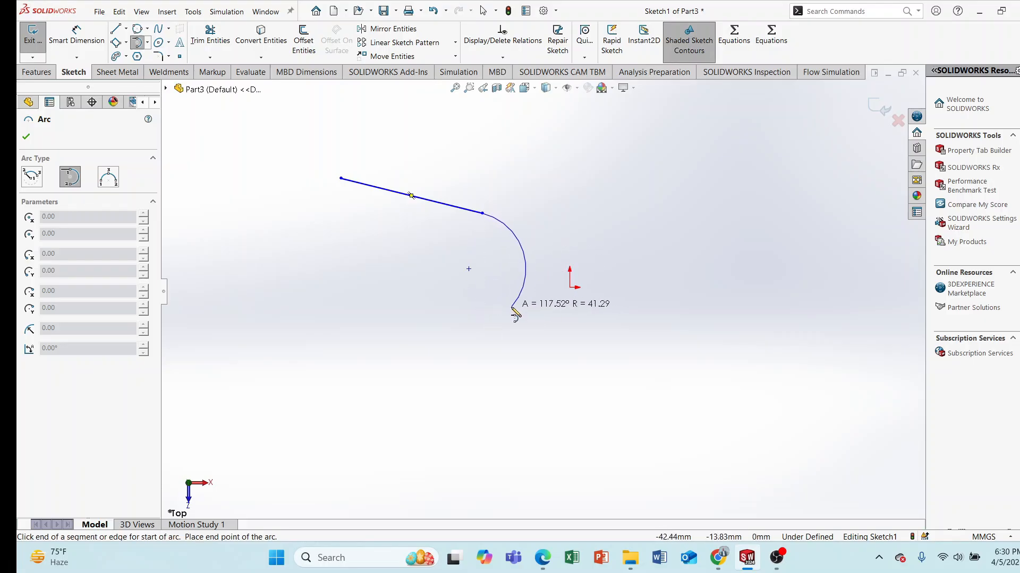
pyautogui.click(510, 287)
pyautogui.rightClick(569, 163)
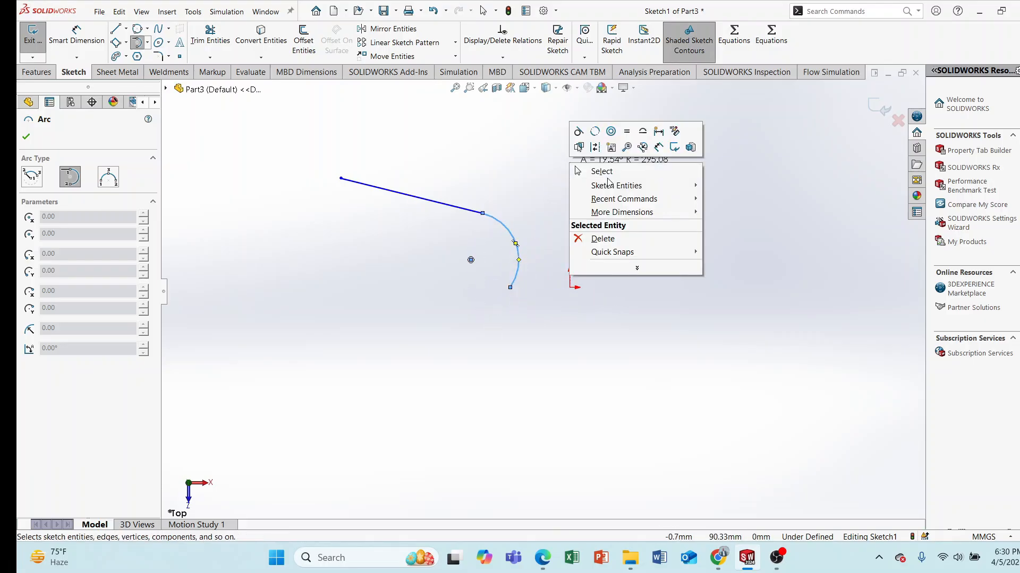
pyautogui.click(604, 170)
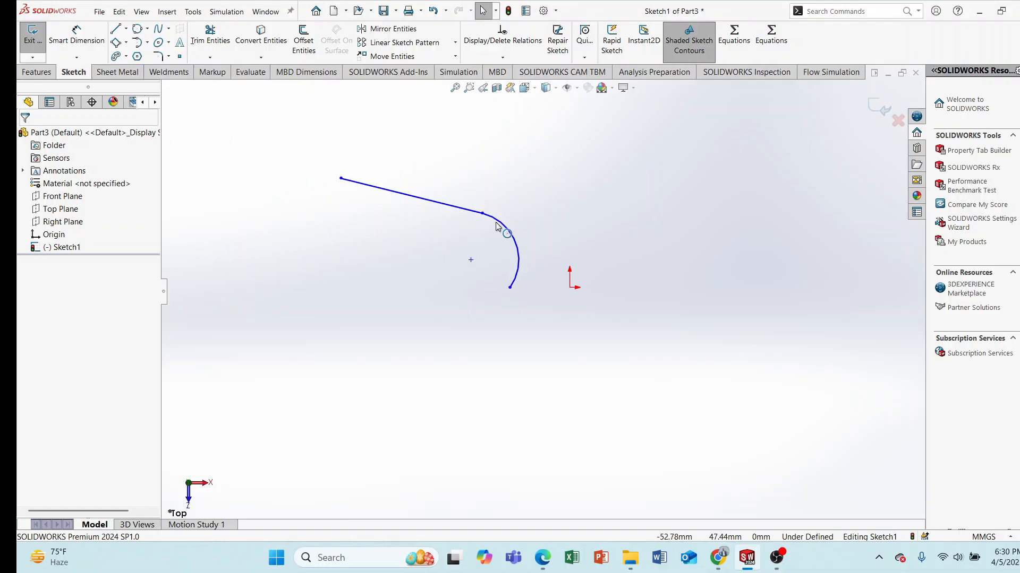
# Select the line and the tangent arc together and delete them from the sketch.
pyautogui.click(148, 43)
pyautogui.moveTo(262, 129); pyautogui.dragTo(757, 372)
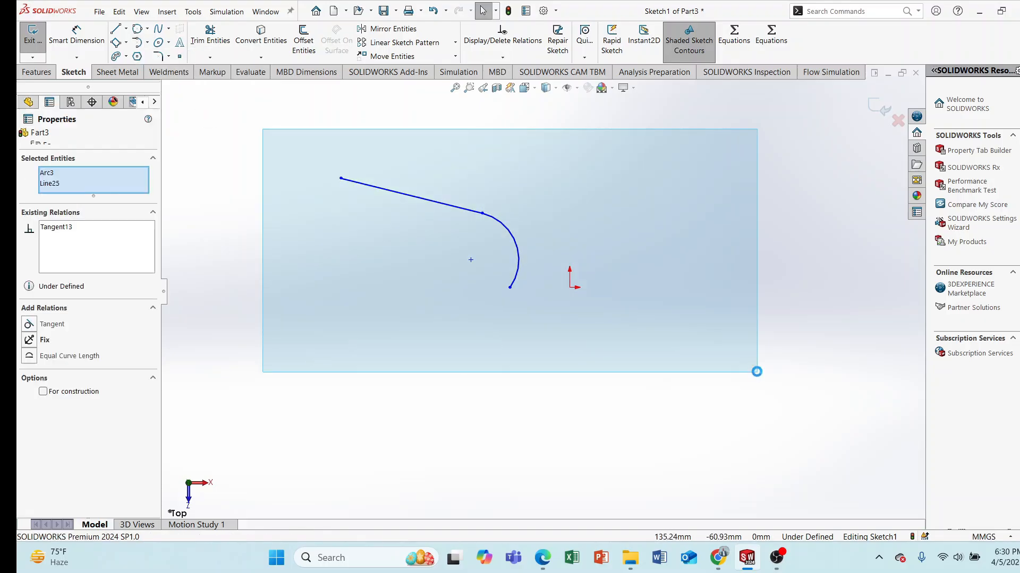
pyautogui.press('Delete')
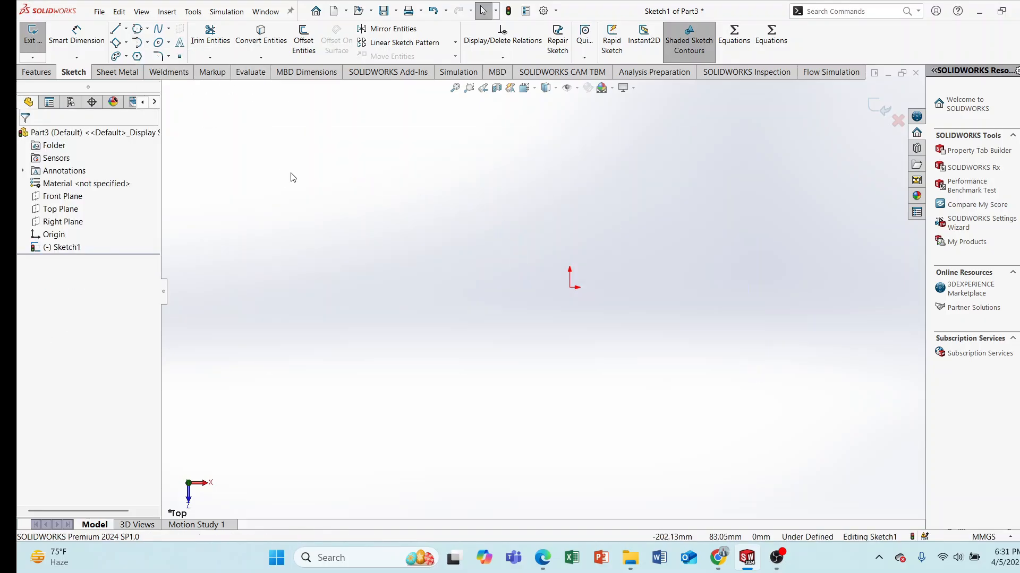
# Sketch a winding open spline through 16 points, about 1470 mm long, starting left of the origin and looping around it, and finish the command.
pyautogui.click(170, 30)
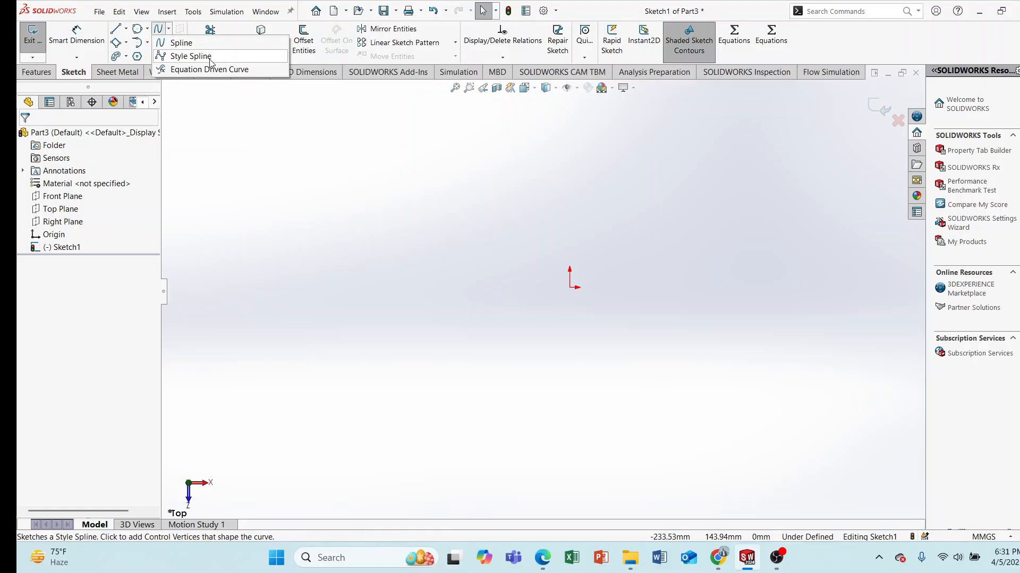
pyautogui.click(181, 44)
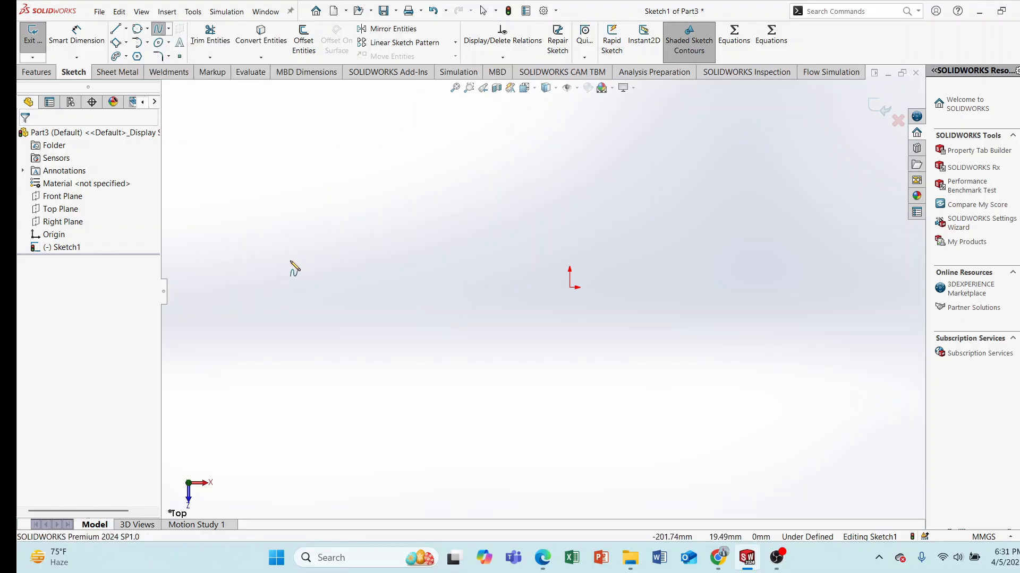
pyautogui.click(327, 283)
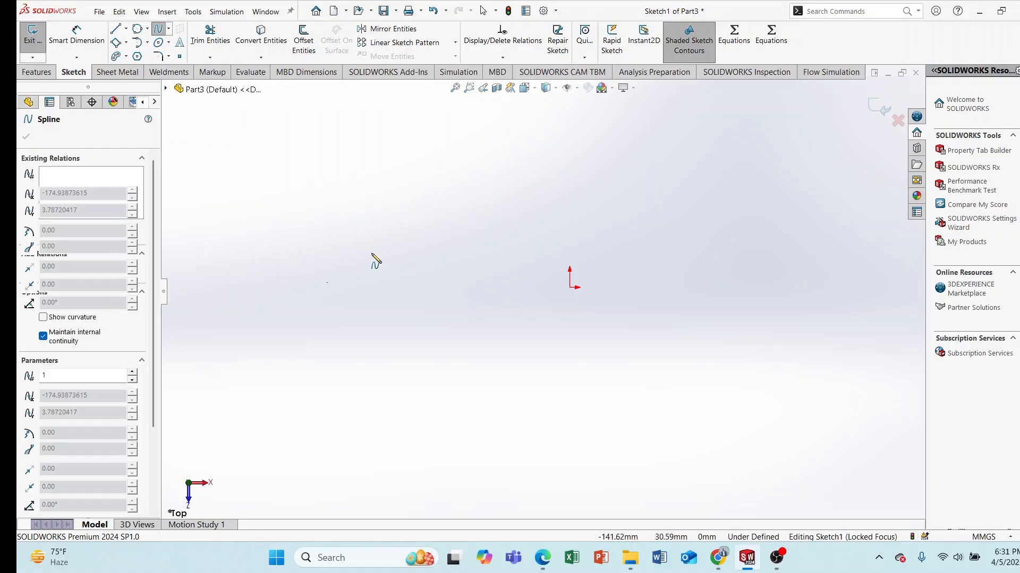
pyautogui.click(385, 246)
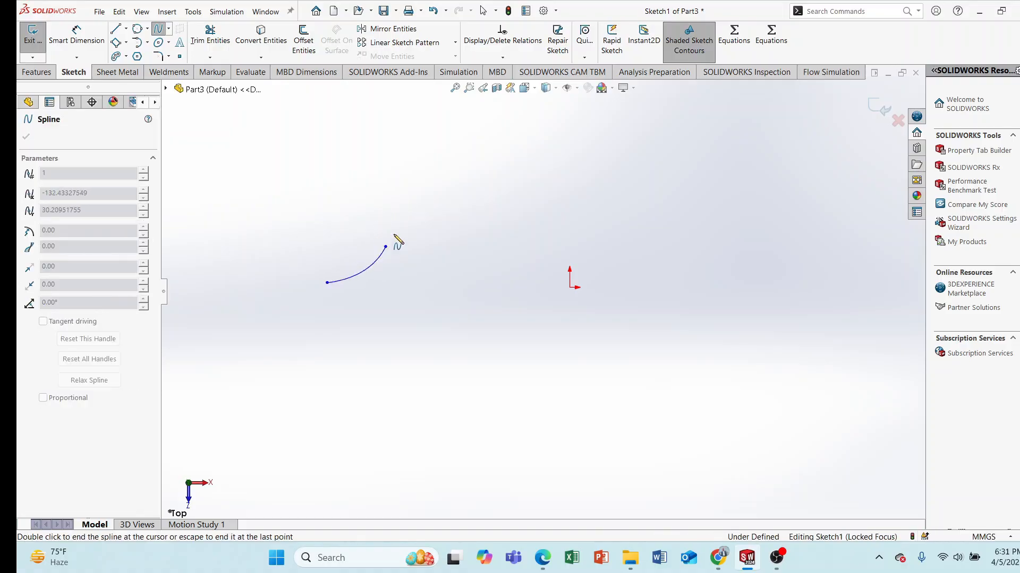
pyautogui.click(505, 276)
pyautogui.click(413, 376)
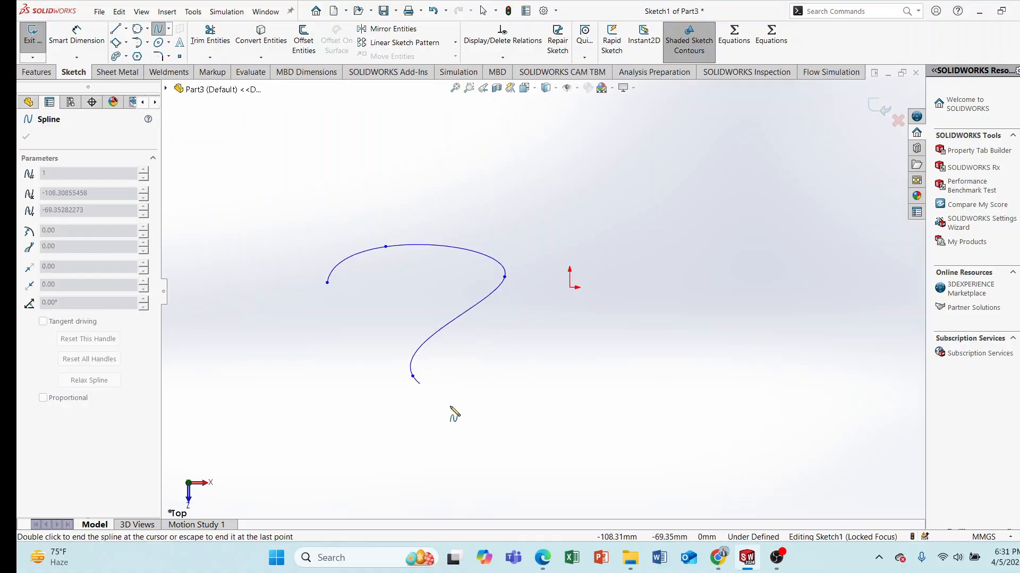
pyautogui.click(701, 350)
pyautogui.click(696, 196)
pyautogui.click(598, 134)
pyautogui.click(750, 111)
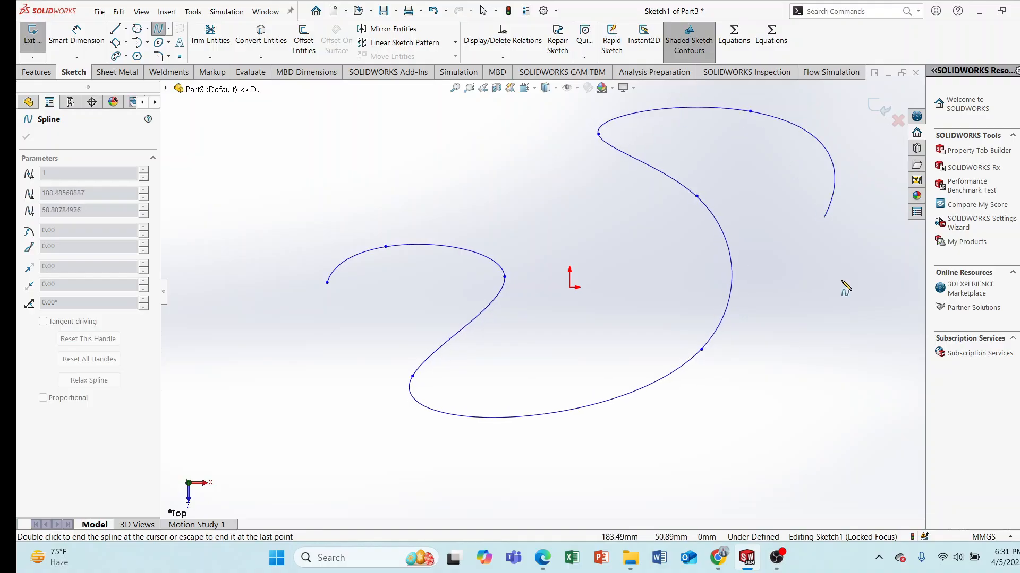
pyautogui.click(840, 330)
pyautogui.click(796, 244)
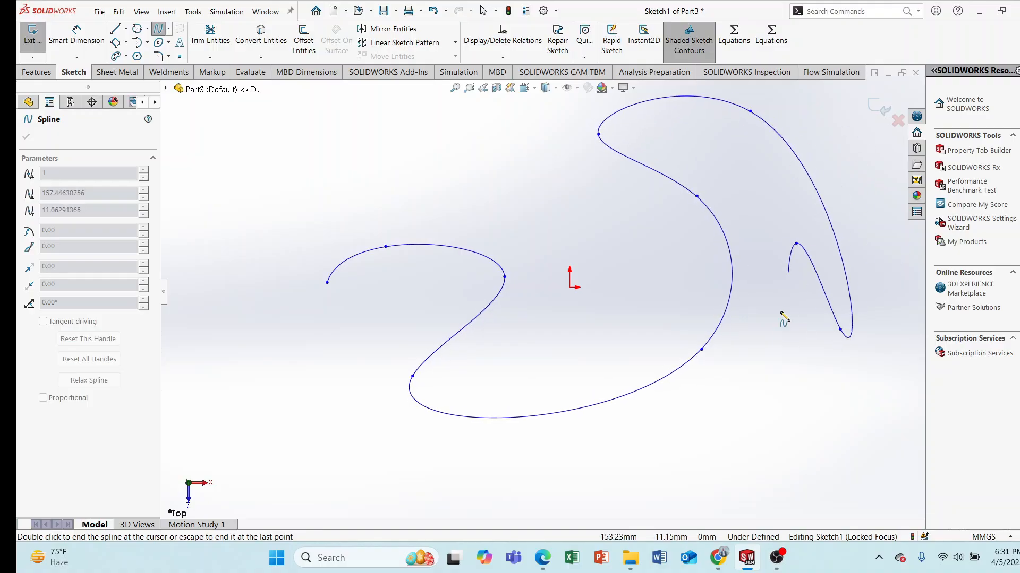
pyautogui.click(773, 363)
pyautogui.click(741, 411)
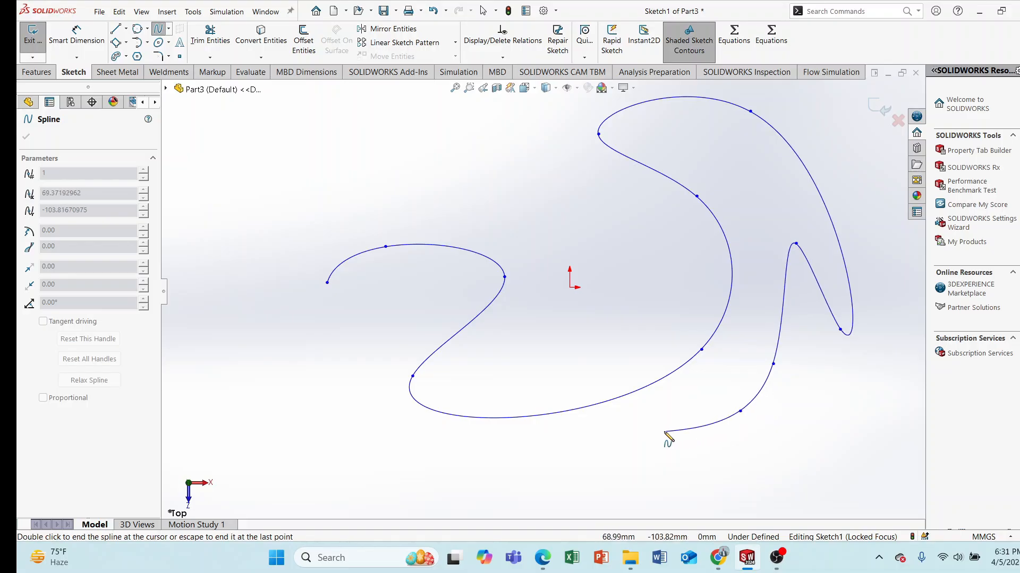
pyautogui.click(646, 432)
pyautogui.click(752, 468)
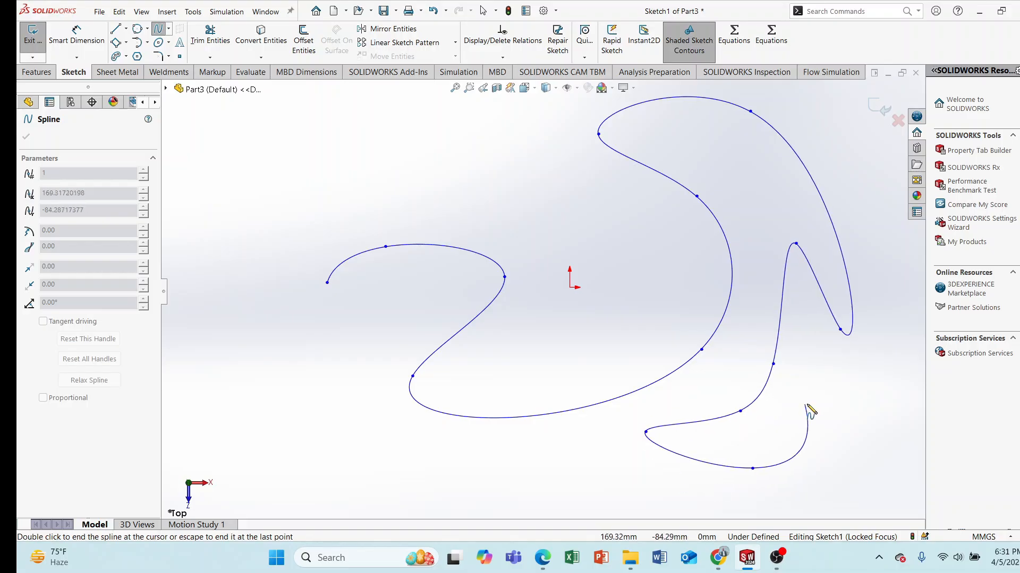
pyautogui.click(807, 404)
pyautogui.click(854, 416)
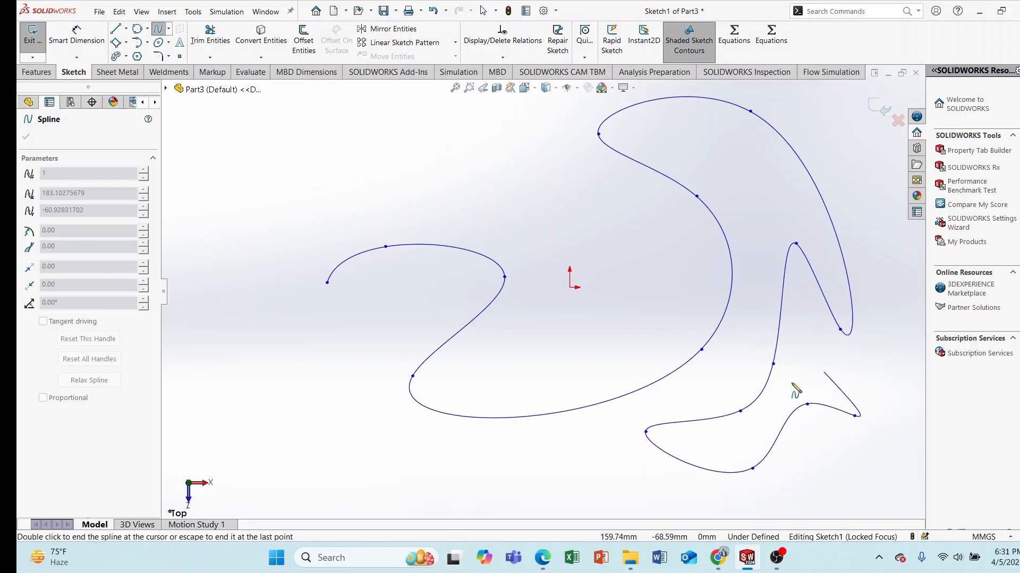
pyautogui.rightClick(788, 406)
pyautogui.click(819, 453)
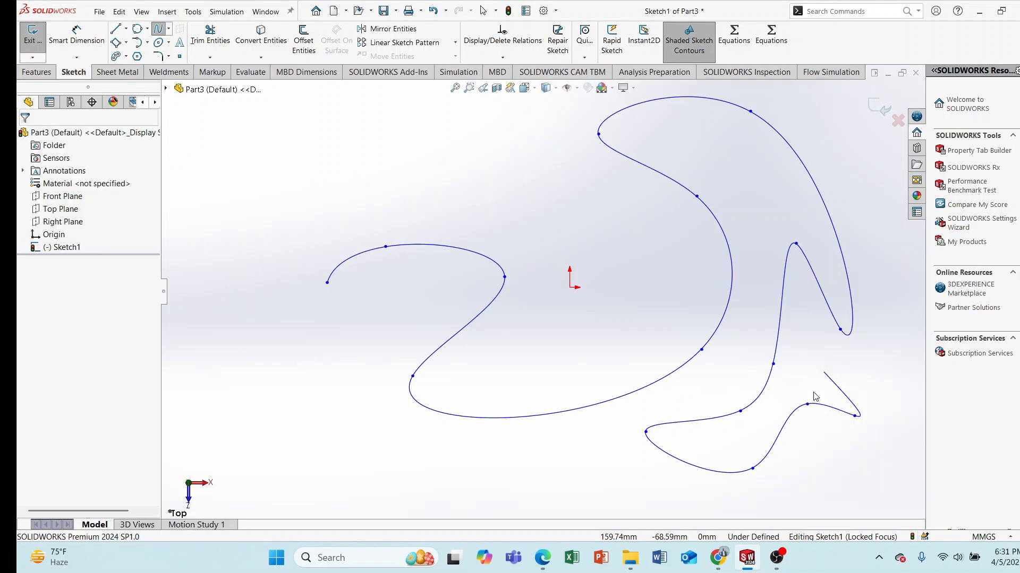
# Select the finished spline to examine its points and parameters, and clear the selection.
pyautogui.click(711, 346)
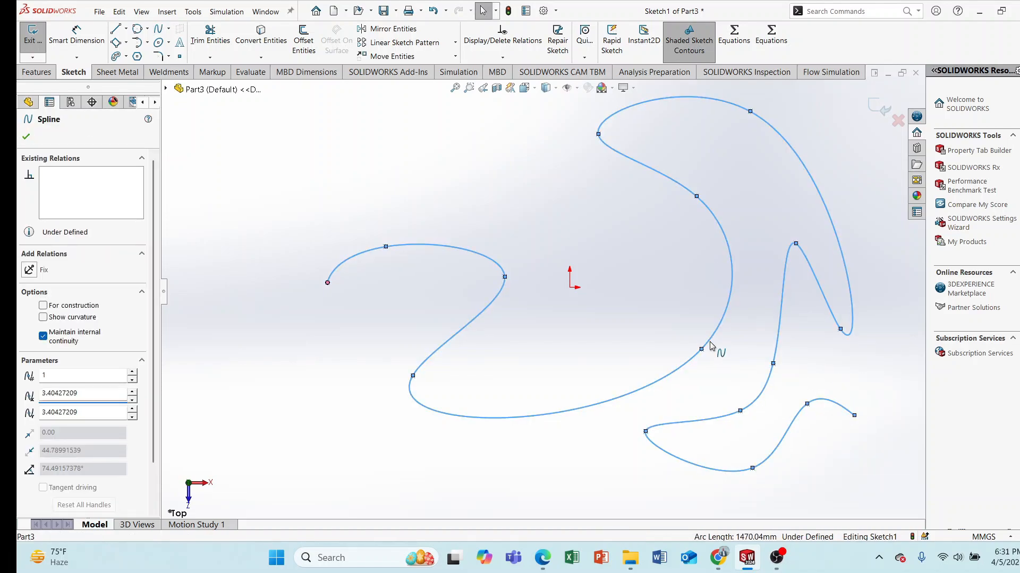
pyautogui.click(619, 340)
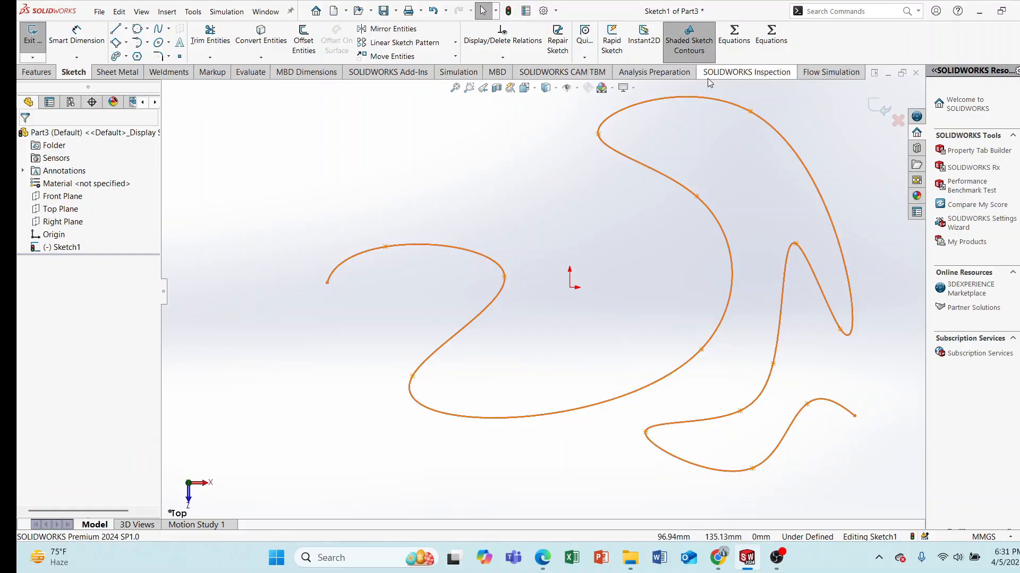
pyautogui.click(556, 11)
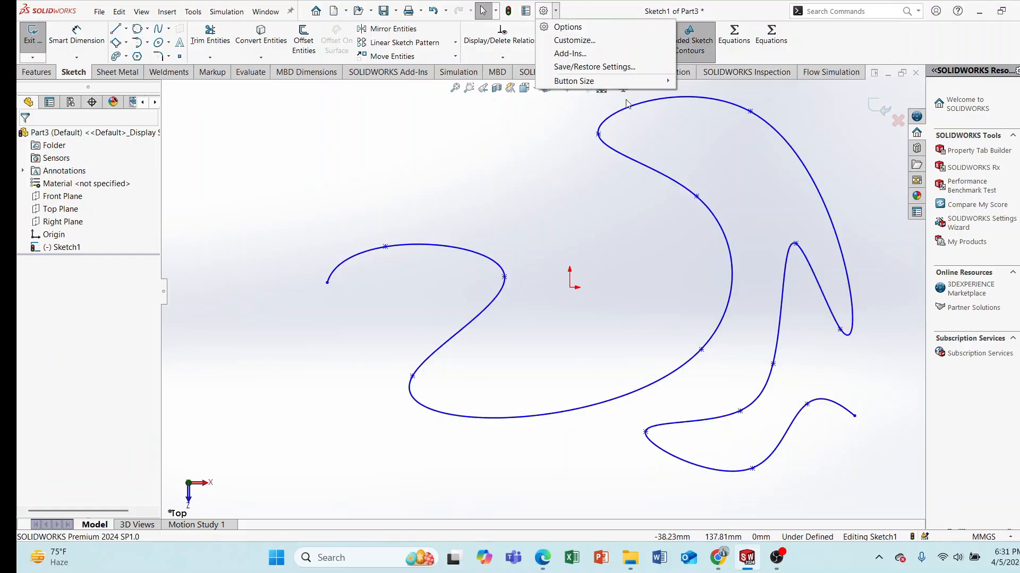
pyautogui.click(648, 392)
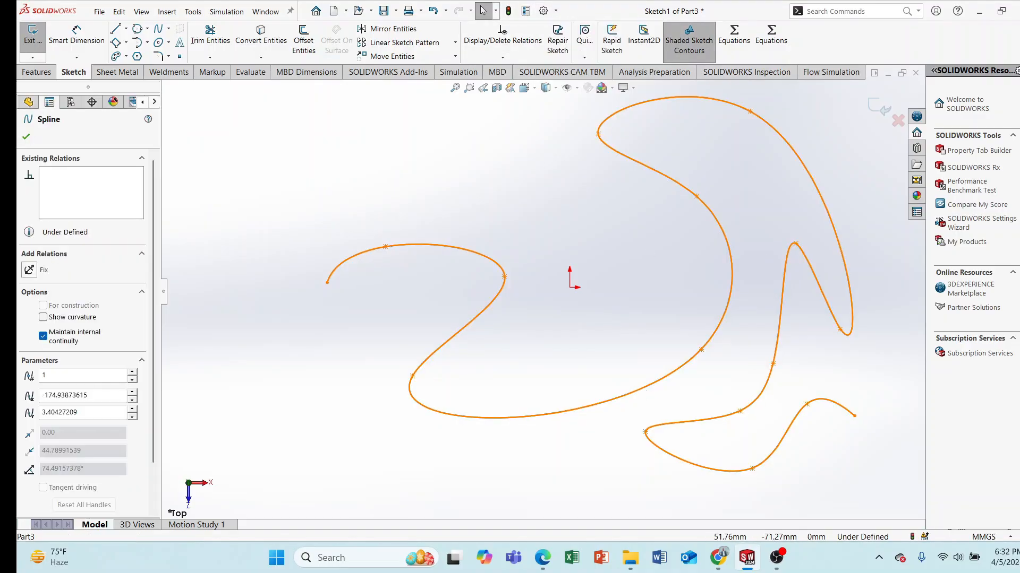
pyautogui.click(646, 391)
pyautogui.press('Escape')
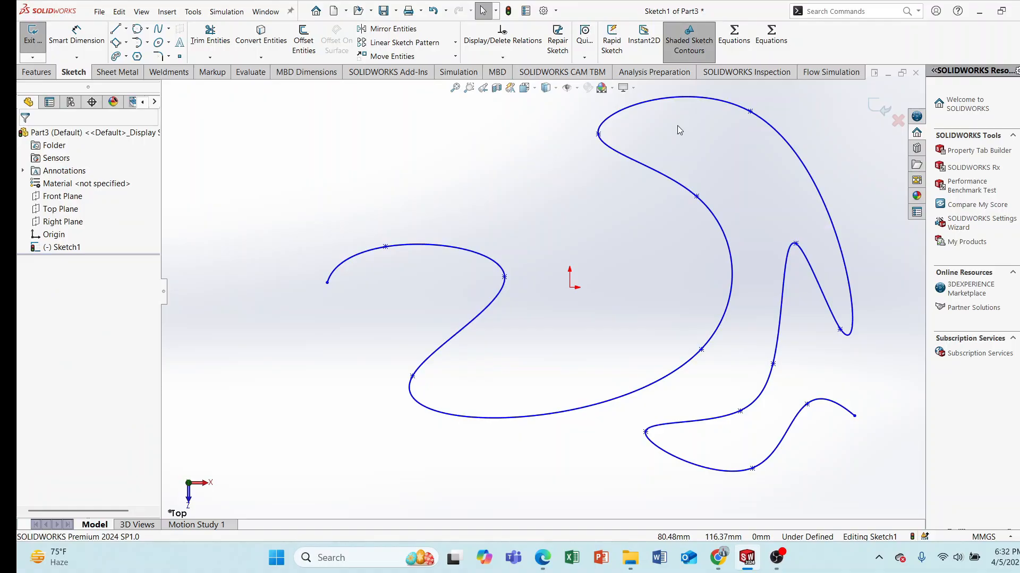
pyautogui.scroll(2, 788, 292)
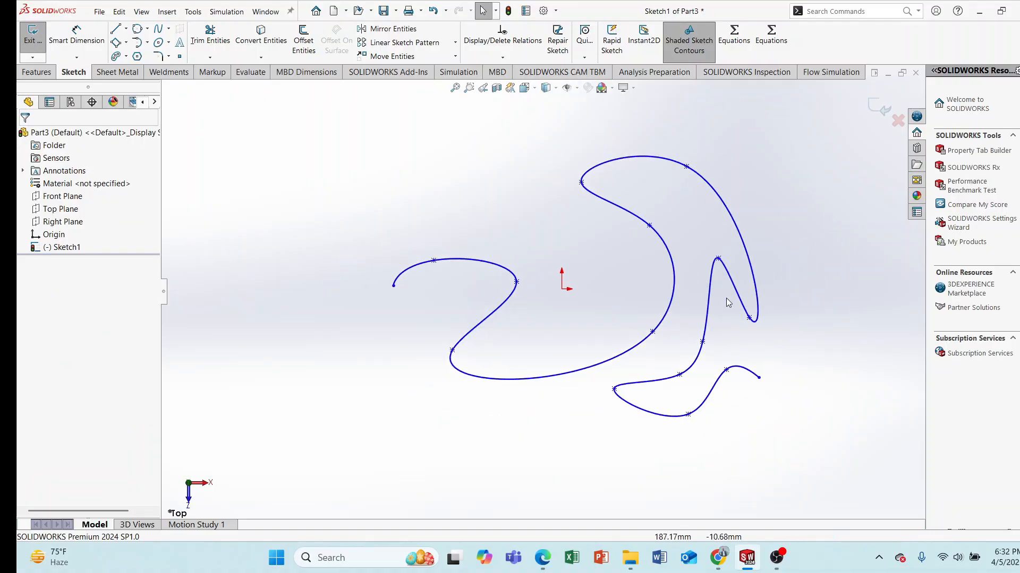
pyautogui.scroll(-2, 791, 292)
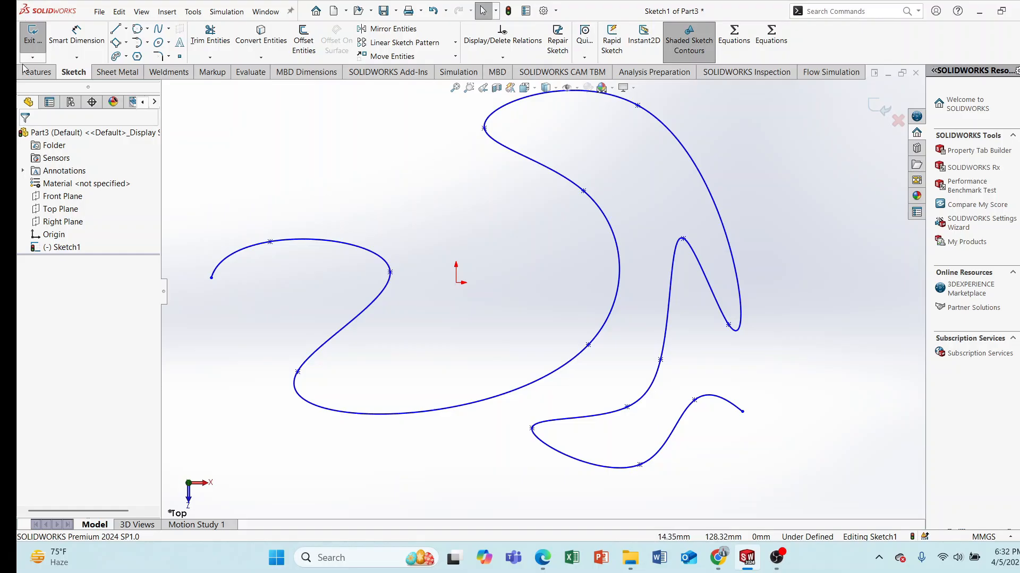
# Sketch a Bezier style spline with seven control vertices above the start of the first spline, and finish the command.
pyautogui.click(169, 29)
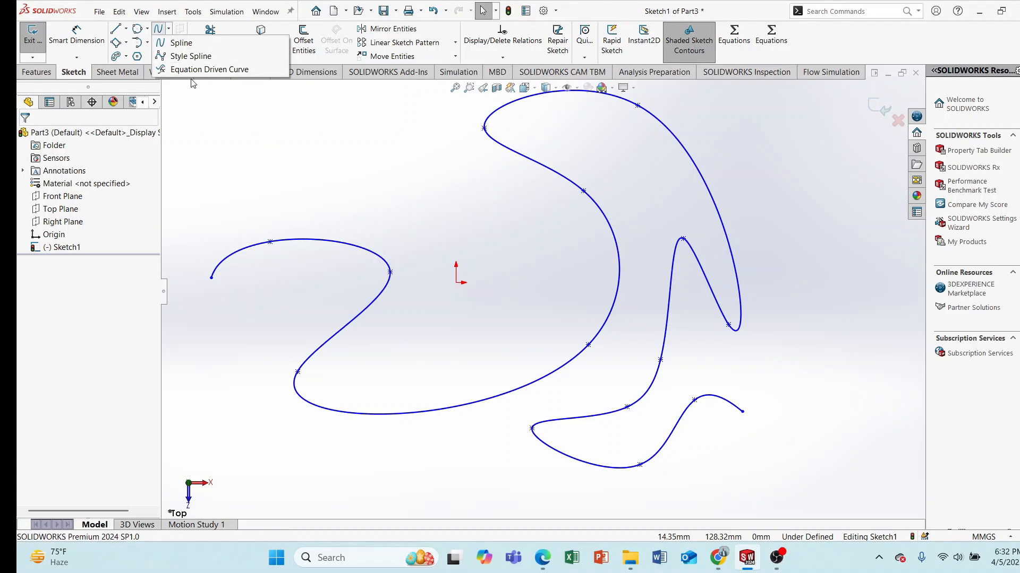
pyautogui.click(184, 57)
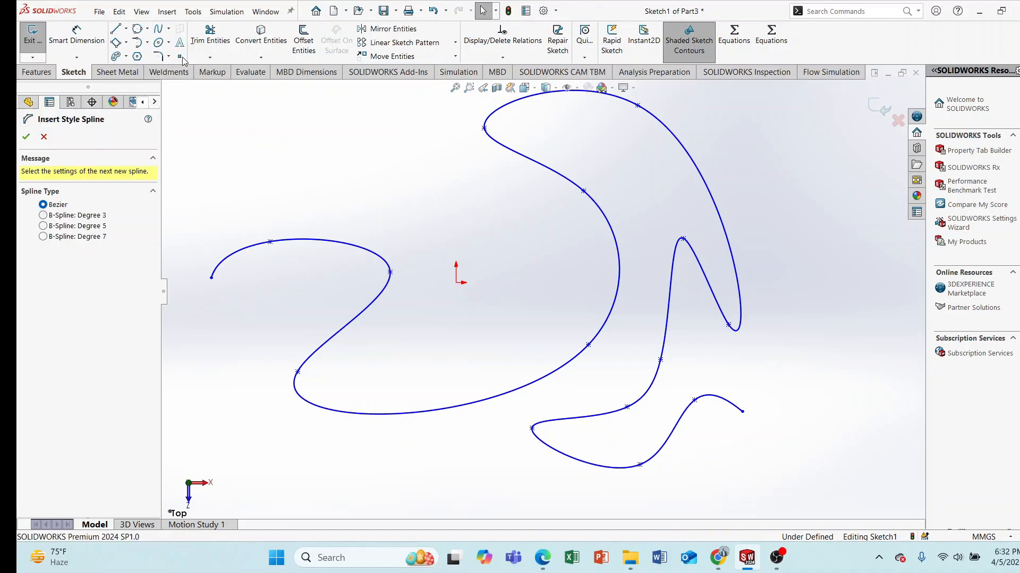
pyautogui.click(211, 158)
pyautogui.click(271, 154)
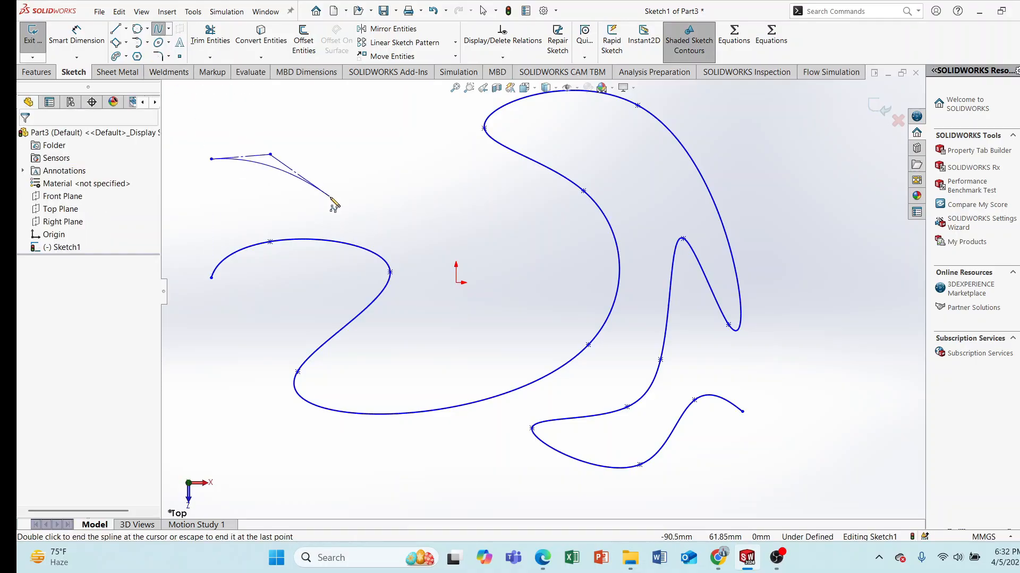
pyautogui.click(330, 197)
pyautogui.click(419, 117)
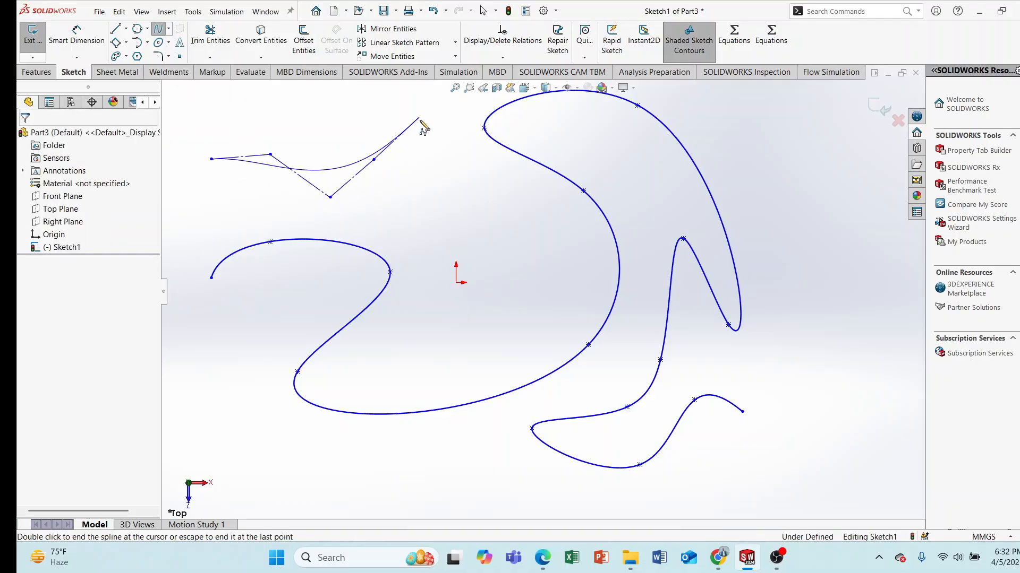
pyautogui.click(450, 198)
pyautogui.rightClick(425, 227)
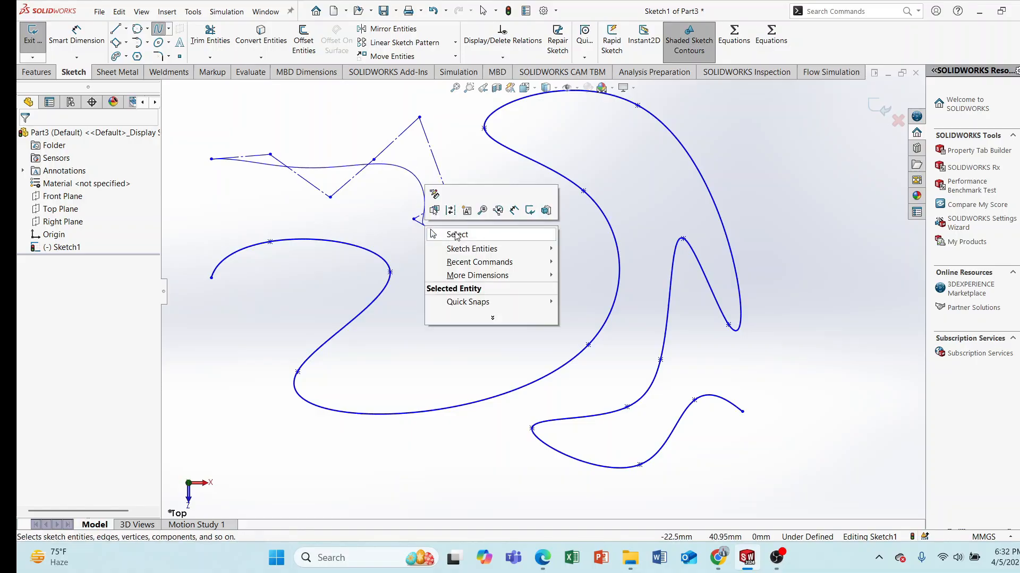
pyautogui.click(454, 235)
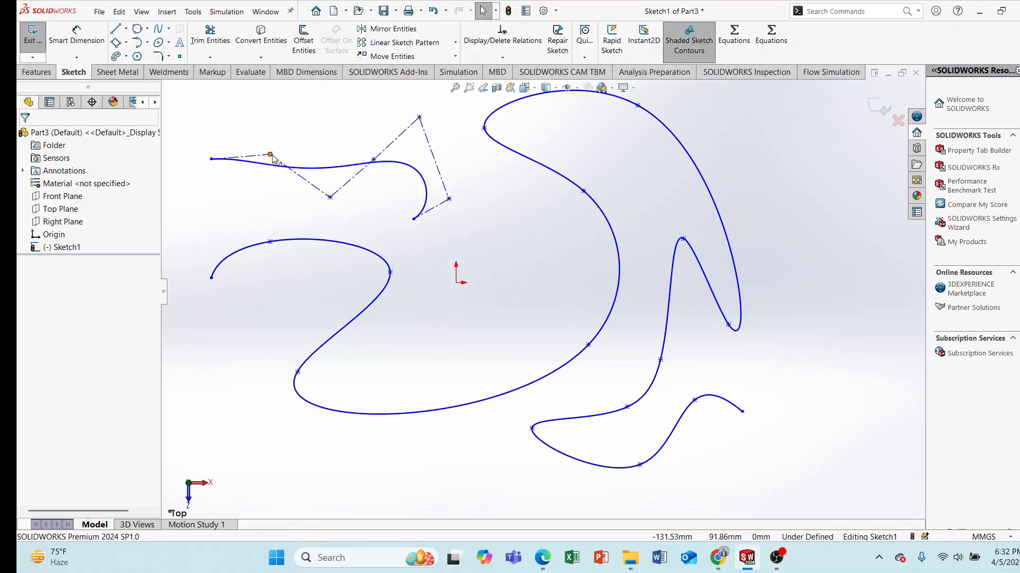
# Reshape the style spline by moving its second control vertex up, its third to about (-196, 27) mm and its start point to about (-124, 127) mm.
pyautogui.moveTo(271, 155); pyautogui.dragTo(250, 101)
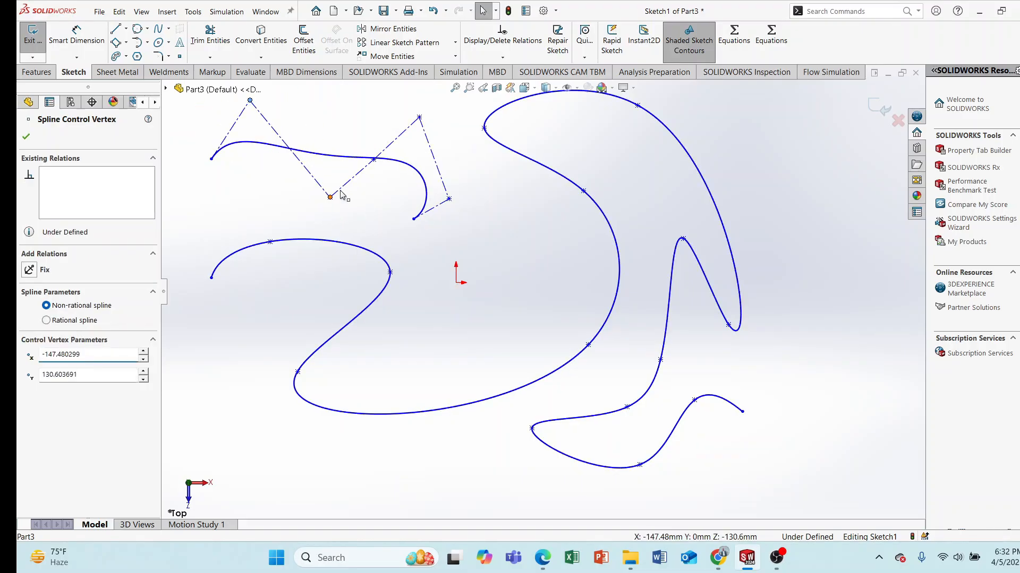
pyautogui.moveTo(330, 197); pyautogui.dragTo(181, 245)
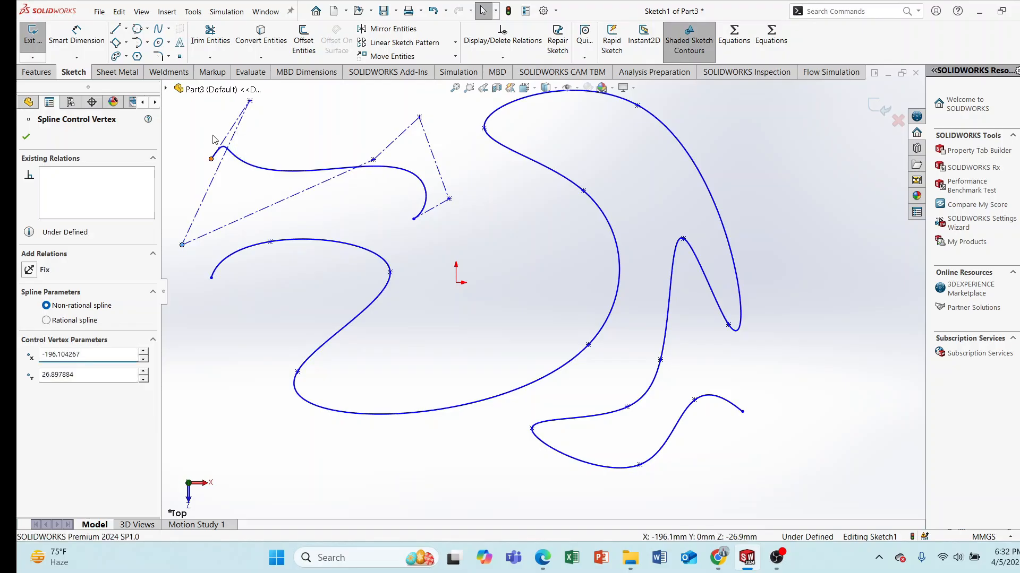
pyautogui.moveTo(249, 100); pyautogui.dragTo(283, 109)
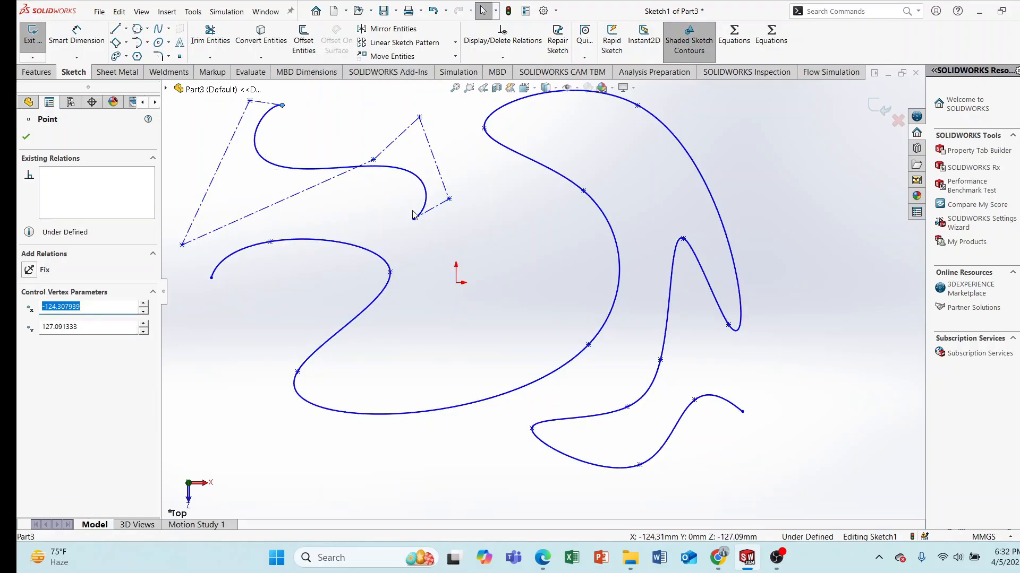
# Reshape the style spline by moving its end point to about (-77, 60) mm and its fourth control vertex up.
pyautogui.moveTo(413, 219); pyautogui.dragTo(348, 198)
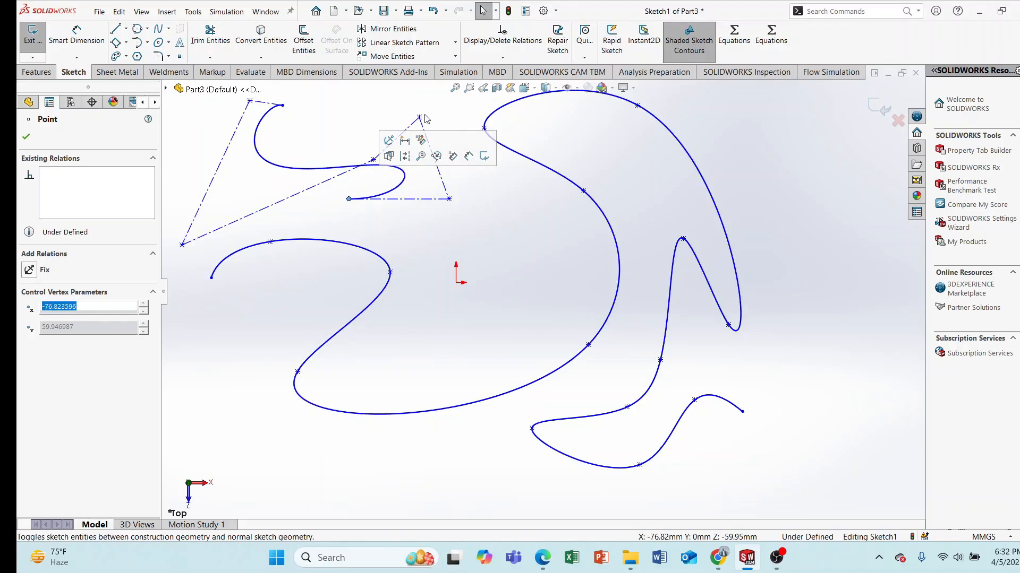
pyautogui.moveTo(374, 159); pyautogui.dragTo(354, 115)
pyautogui.click(484, 224)
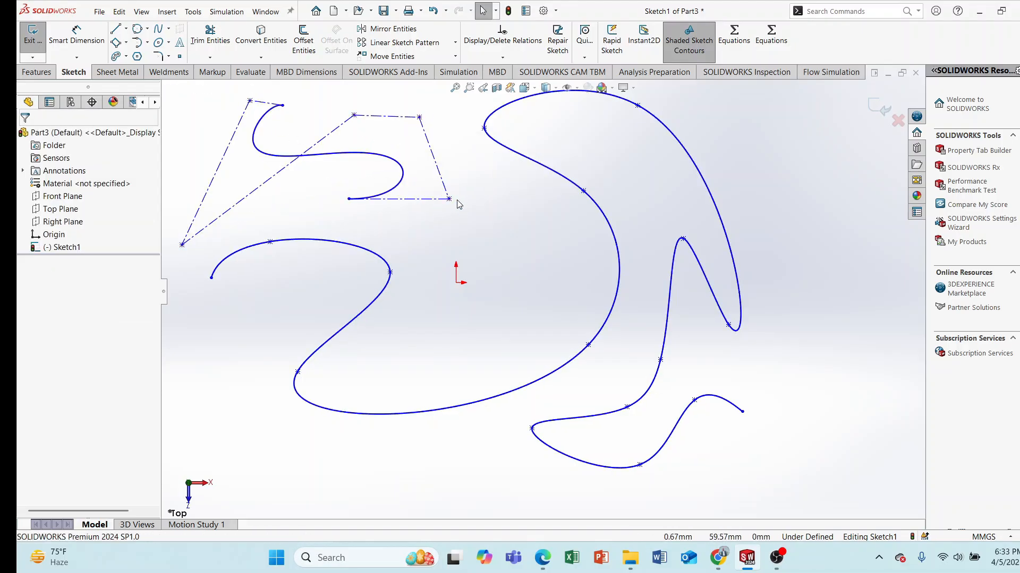
pyautogui.scroll(1, 438, 171)
pyautogui.scroll(-1, 415, 145)
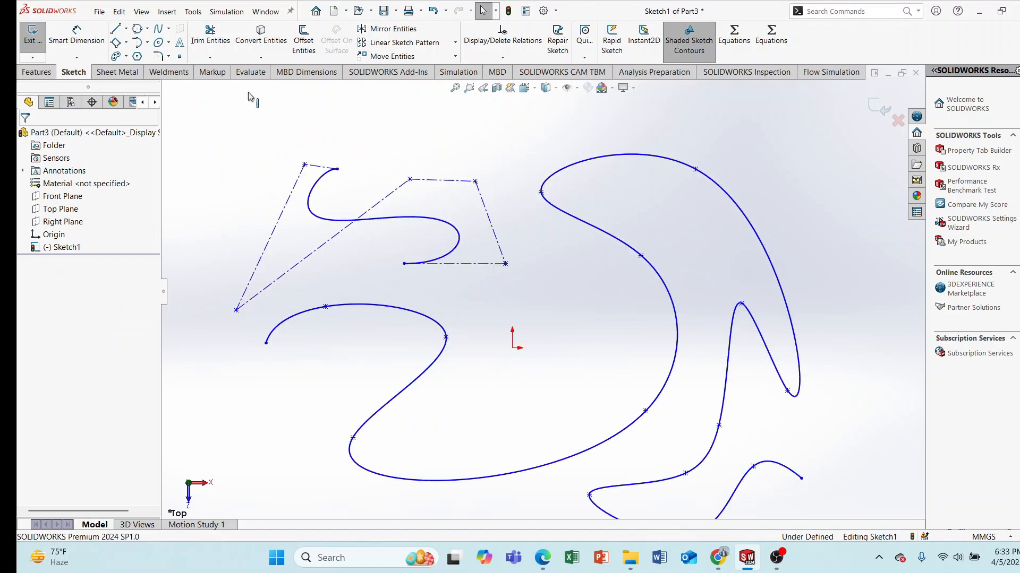
# Examine the equation and x1/x2 parameter fields of an explicit Equation Driven Curve, and leave the command without creating a curve.
pyautogui.click(169, 30)
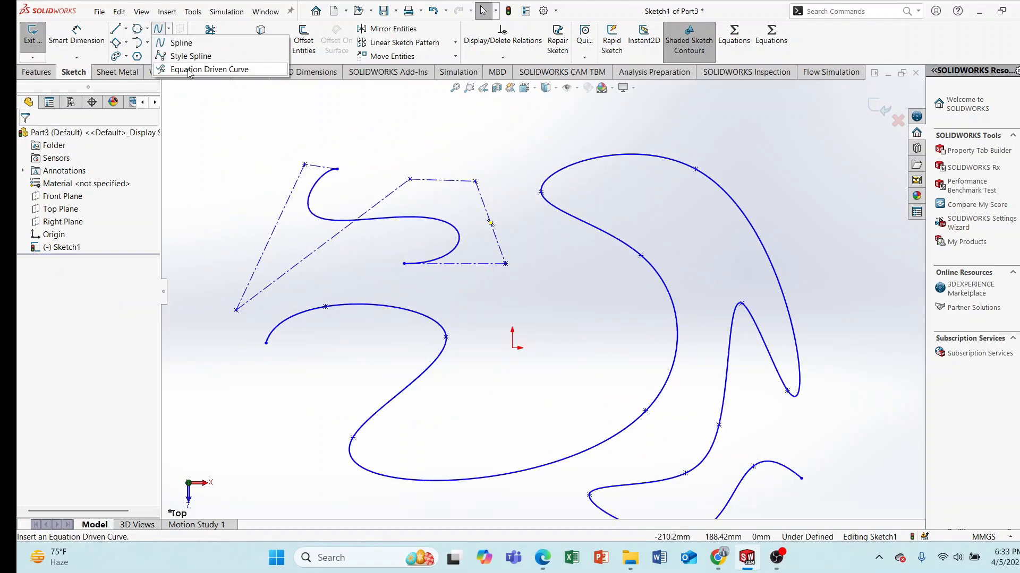
pyautogui.click(206, 70)
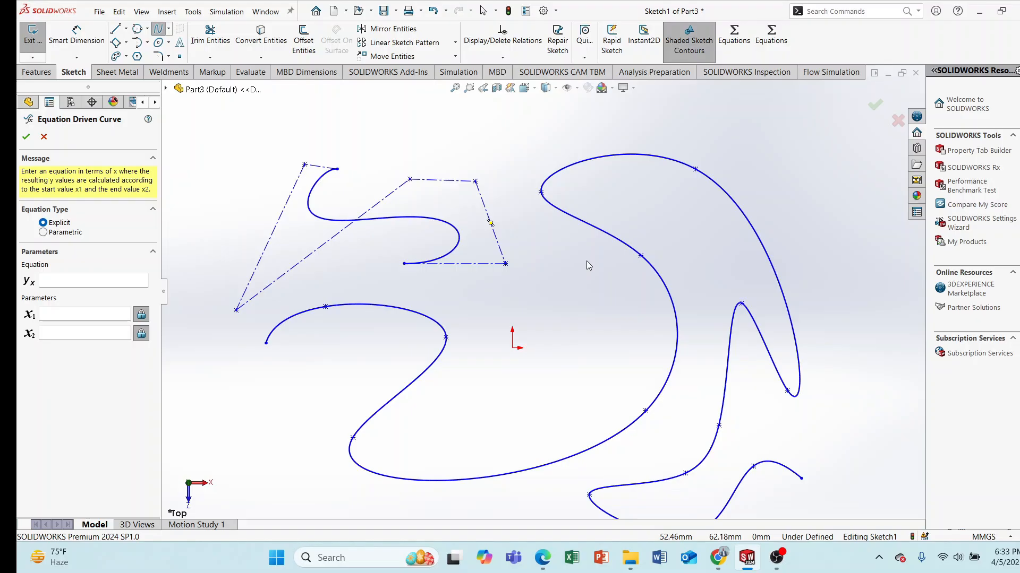
pyautogui.click(75, 282)
pyautogui.click(64, 313)
pyautogui.click(70, 336)
pyautogui.click(44, 138)
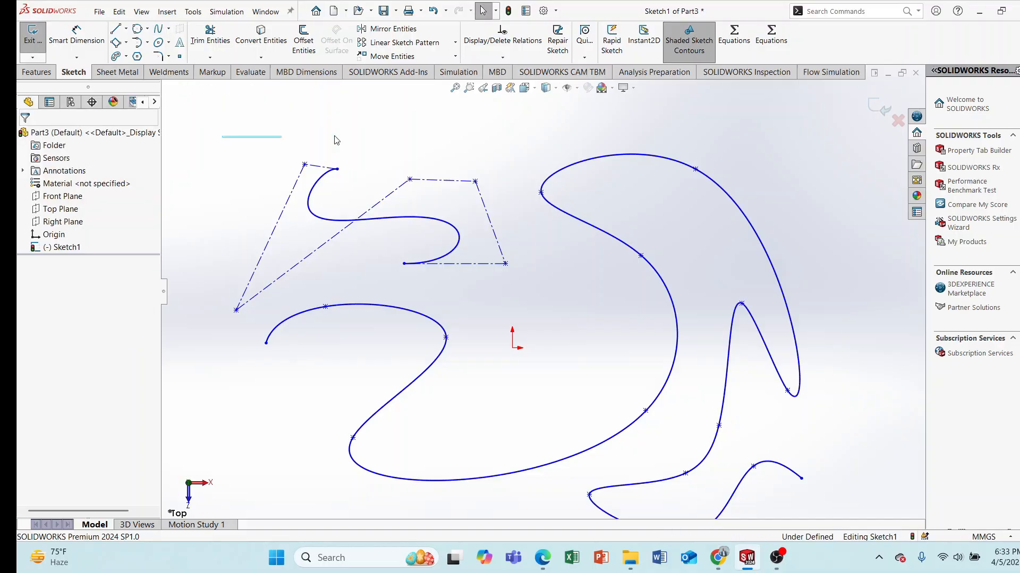
# Delete the style spline and the long winding spline from the sketch.
pyautogui.moveTo(334, 141); pyautogui.dragTo(871, 519)
pyautogui.press('Delete')
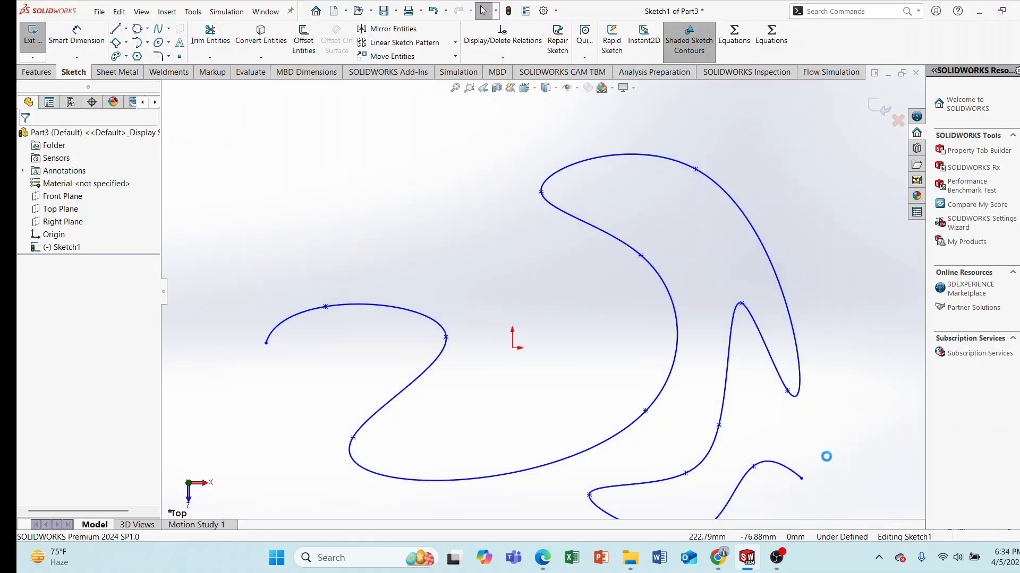
pyautogui.press('f')
pyautogui.moveTo(350, 179); pyautogui.dragTo(808, 477)
pyautogui.press('Delete')
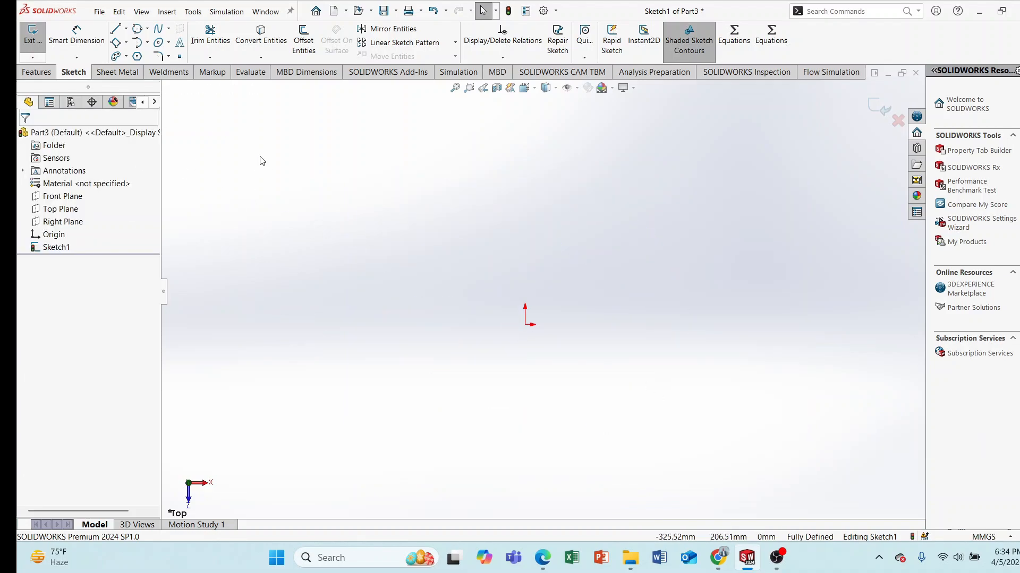
# Sketch a horizontal straight slot above the origin, about 229 mm between centres and 115 mm wide, and finish the command.
pyautogui.click(126, 57)
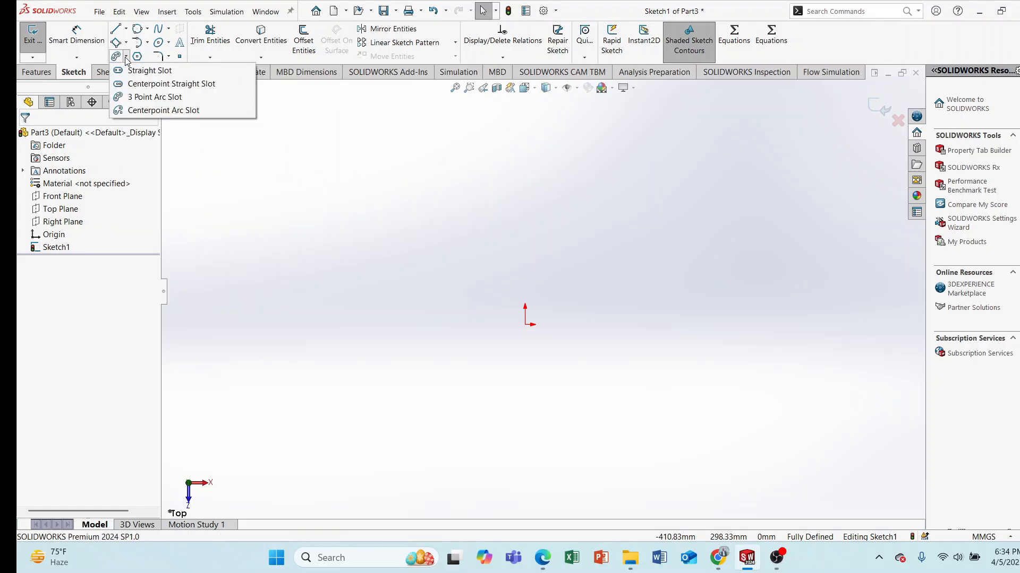
pyautogui.click(126, 58)
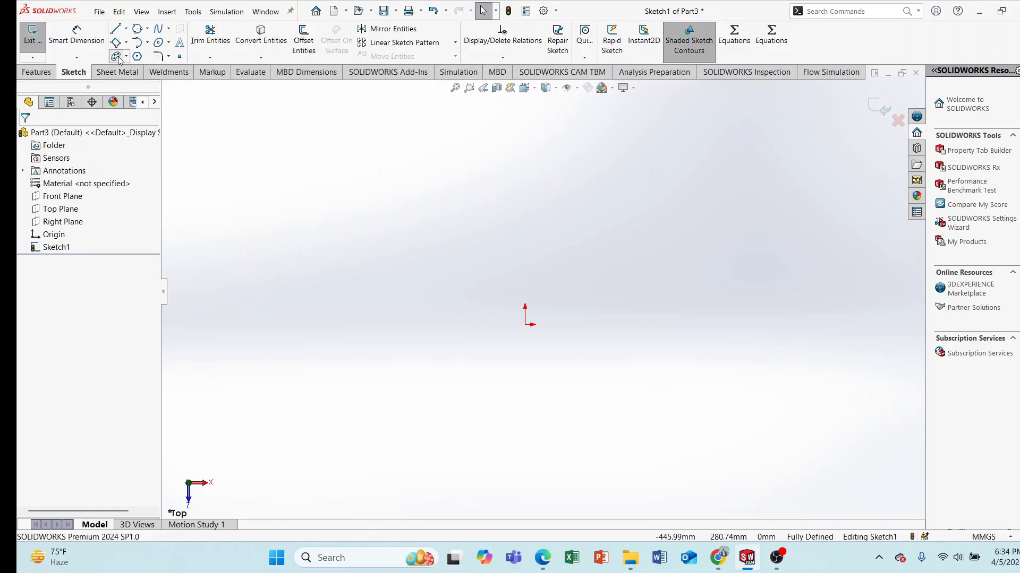
pyautogui.click(118, 57)
pyautogui.click(126, 57)
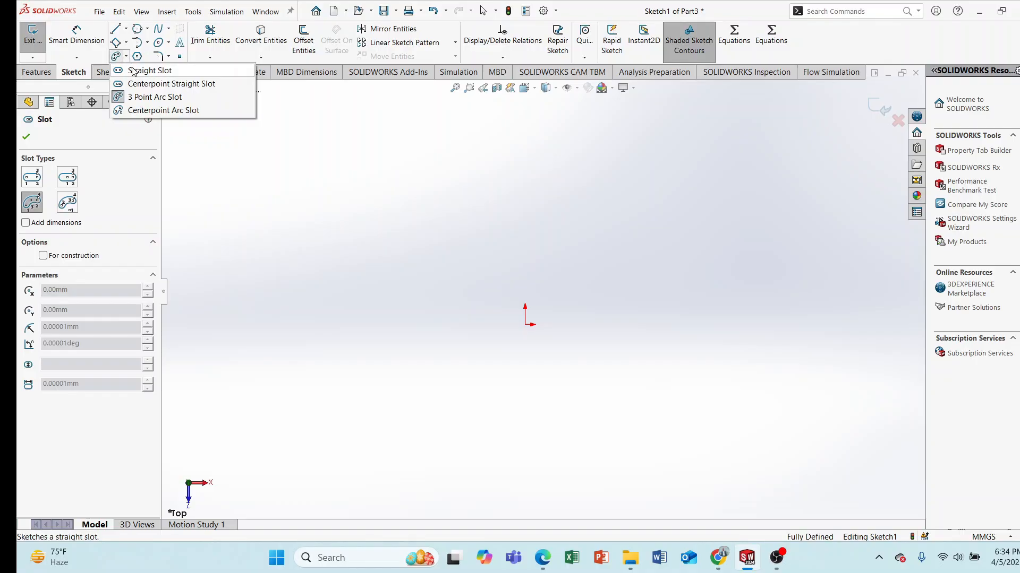
pyautogui.click(137, 71)
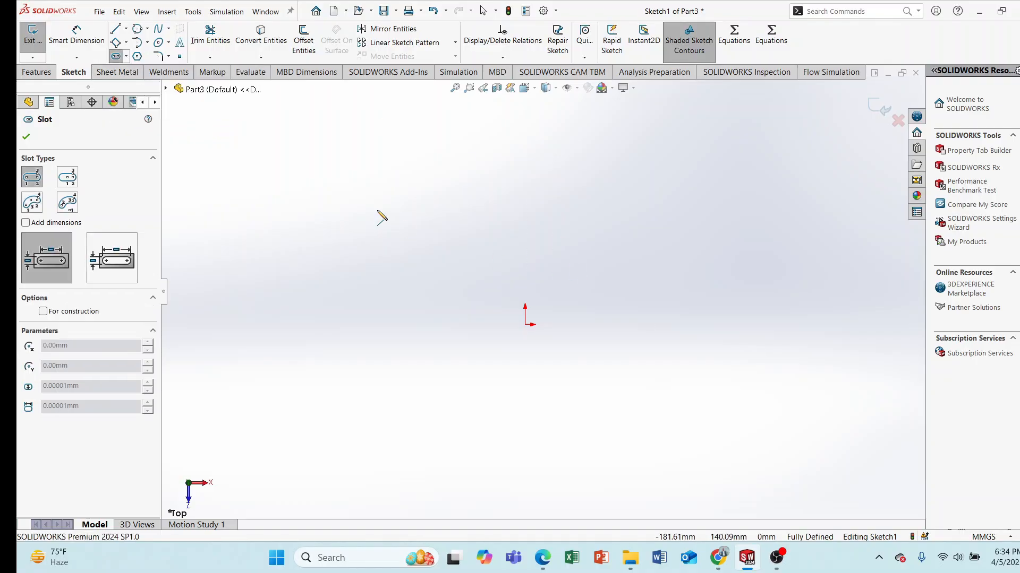
pyautogui.click(397, 208)
pyautogui.click(583, 208)
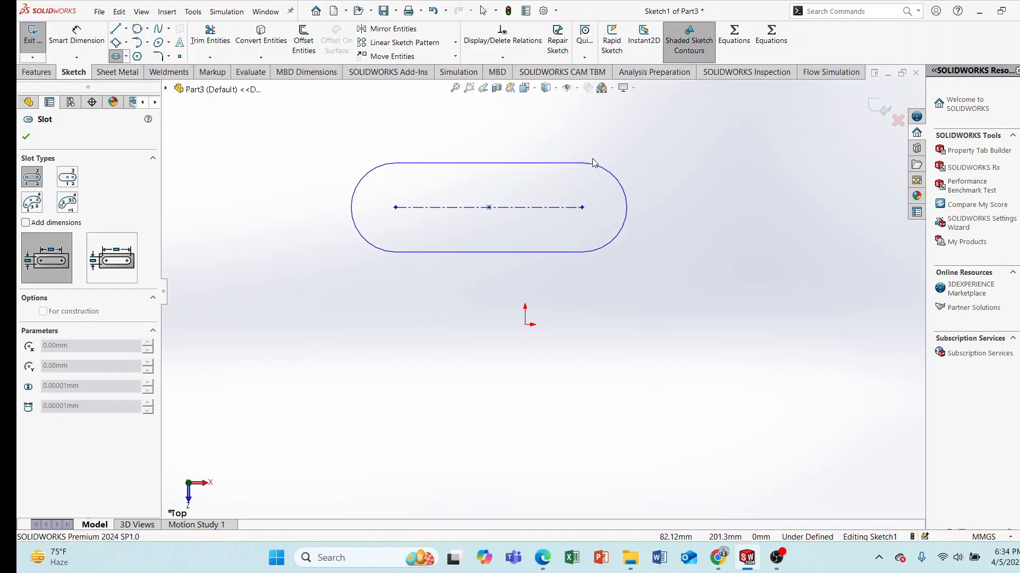
pyautogui.click(601, 162)
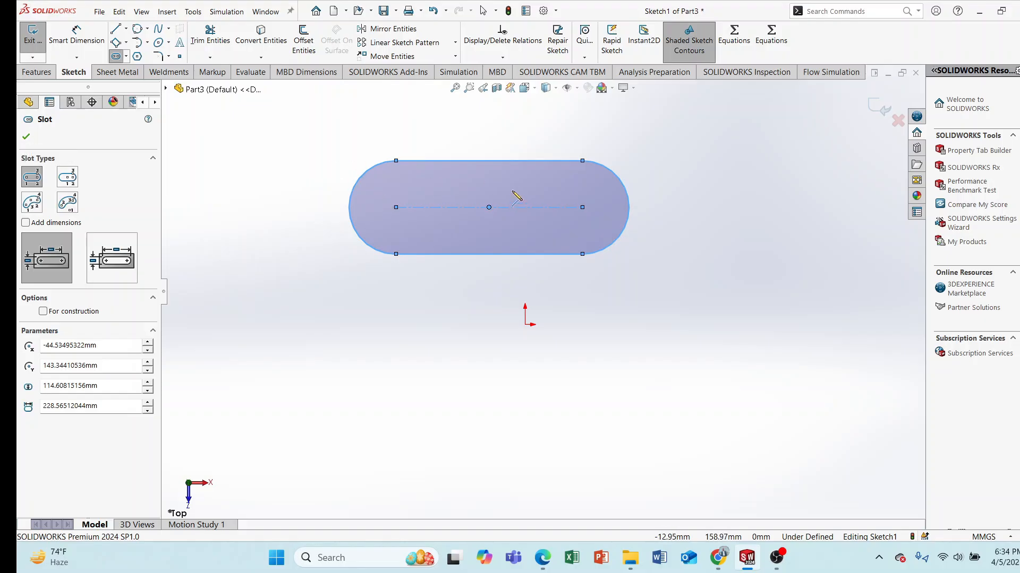
pyautogui.click(115, 58)
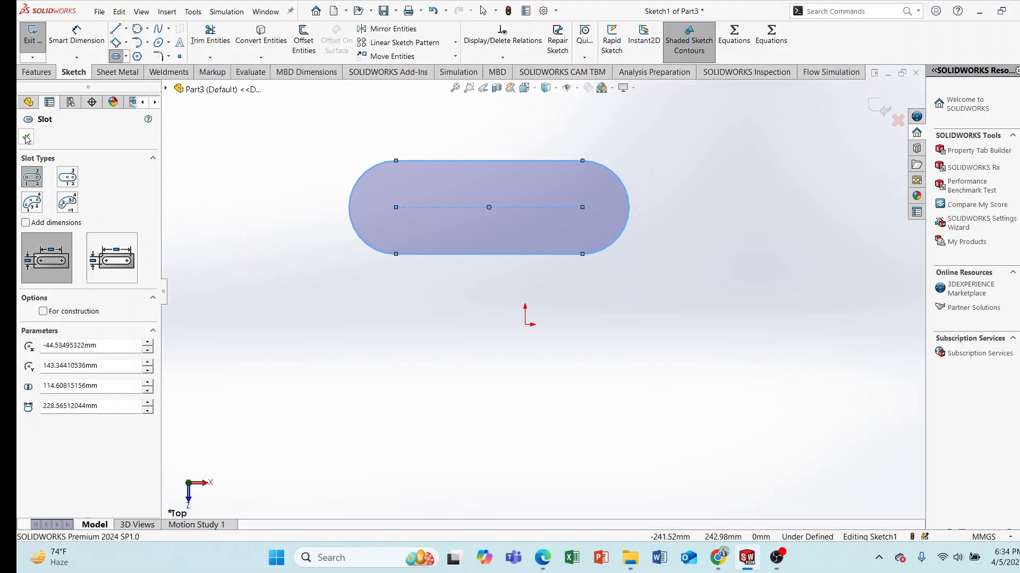
# Sketch a 3 point arc slot below the straight slot, with about 181 mm radius, 100° arc angle and 90 mm width.
pyautogui.click(127, 57)
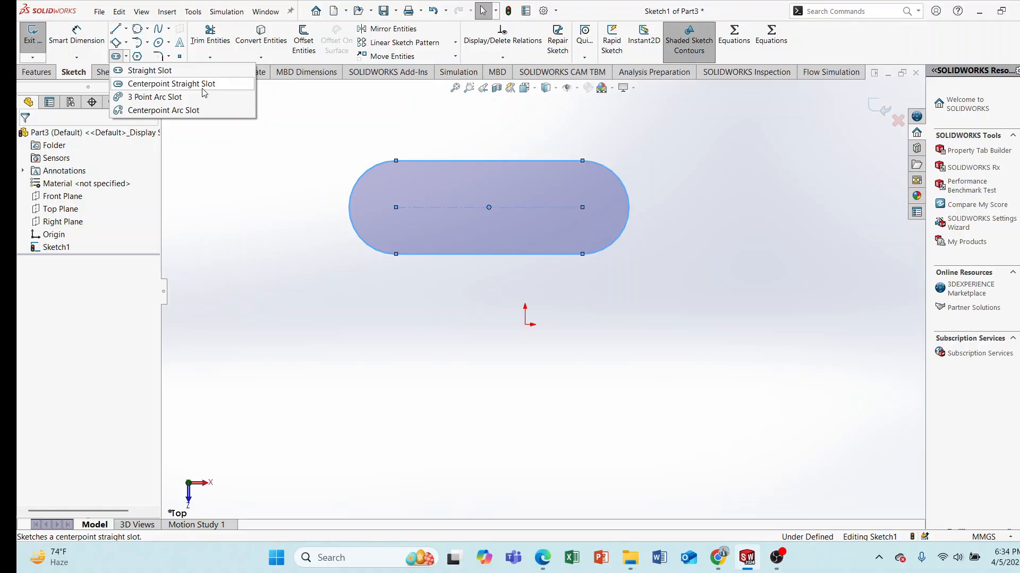
pyautogui.click(176, 99)
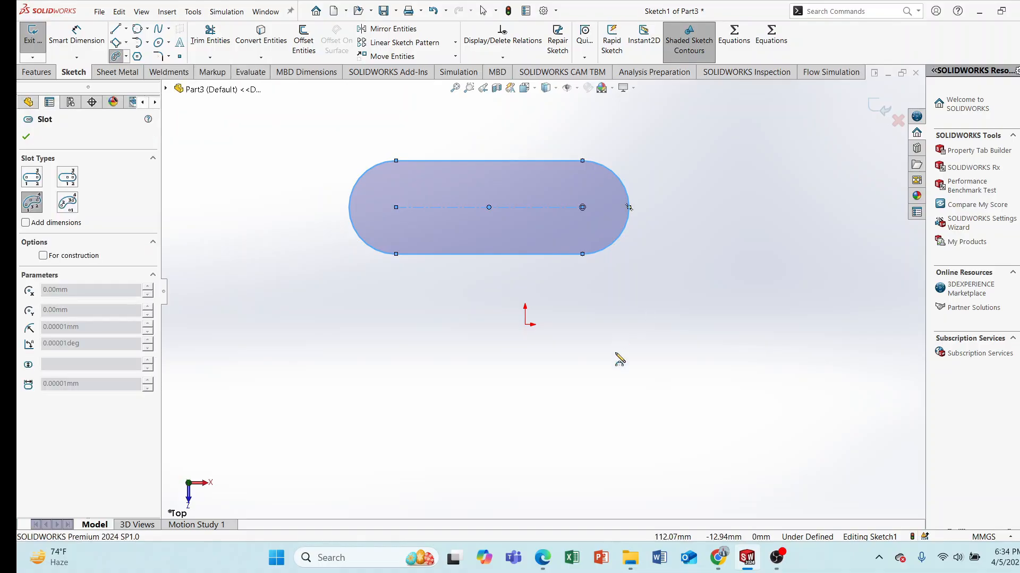
pyautogui.click(525, 432)
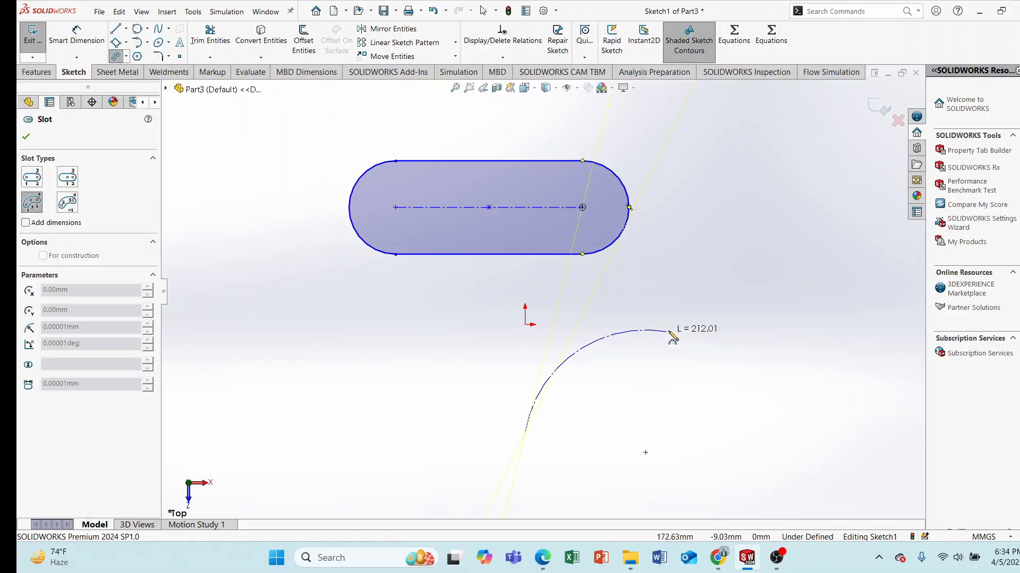
pyautogui.click(717, 313)
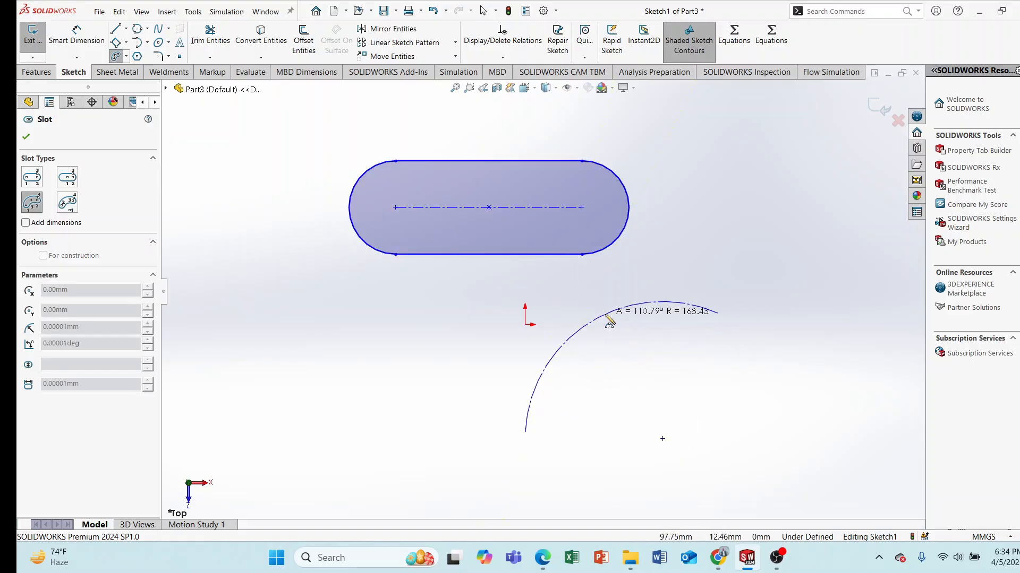
pyautogui.click(592, 332)
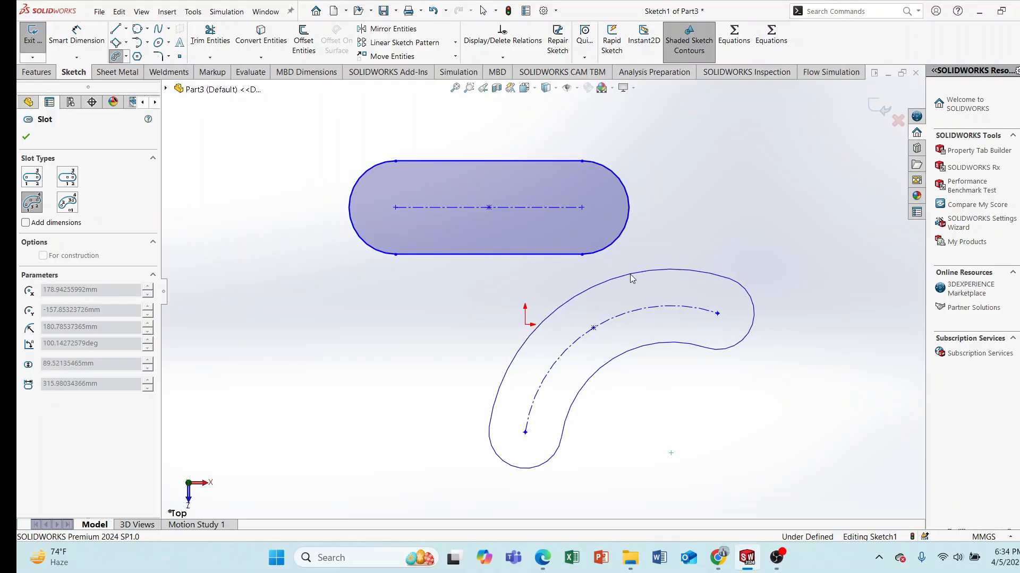
pyautogui.click(573, 296)
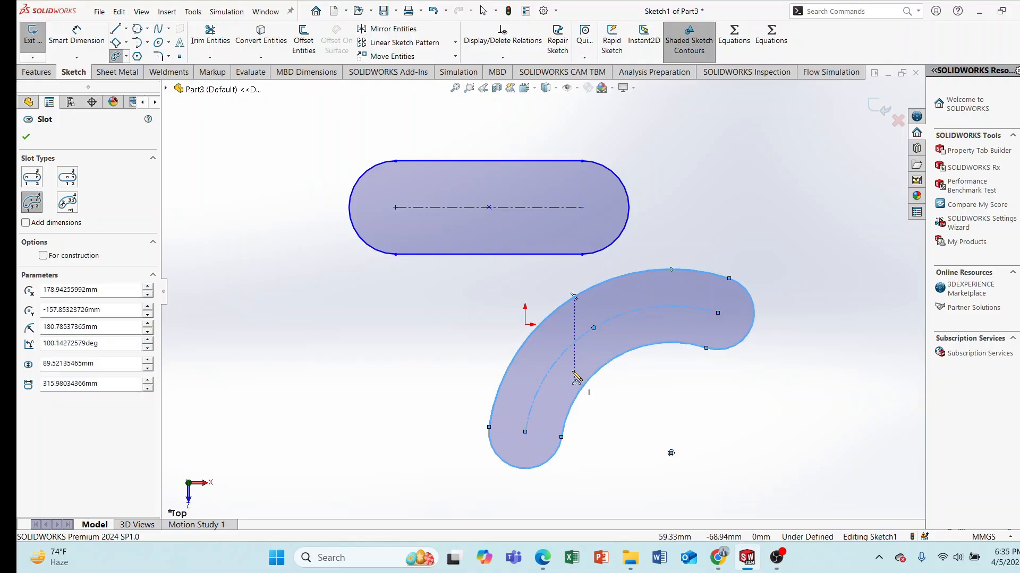
# Examine the centerpoint arc, centerpoint straight and straight slot types, and finish the Slot command.
pyautogui.click(127, 56)
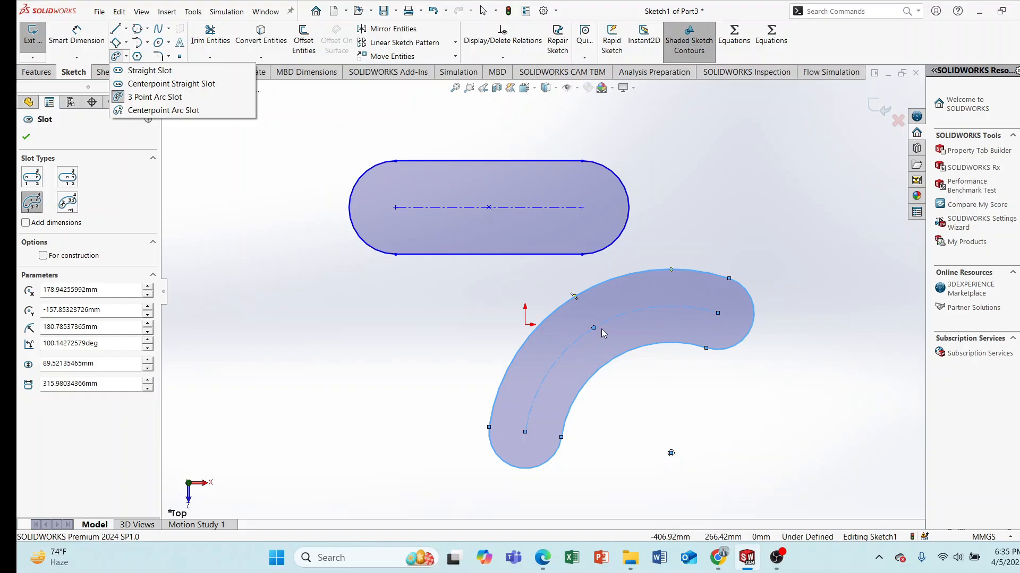
pyautogui.click(25, 137)
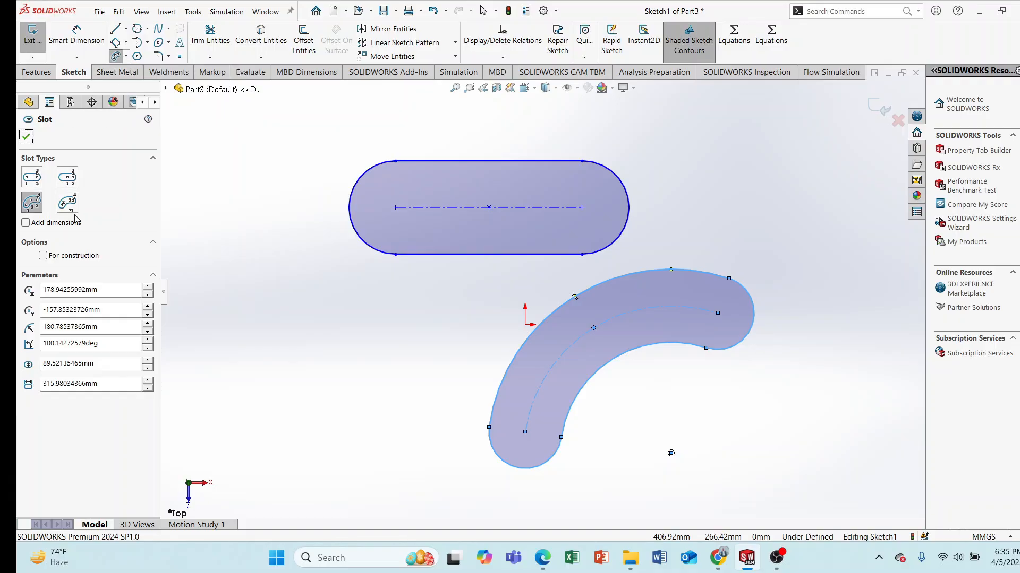
pyautogui.click(70, 205)
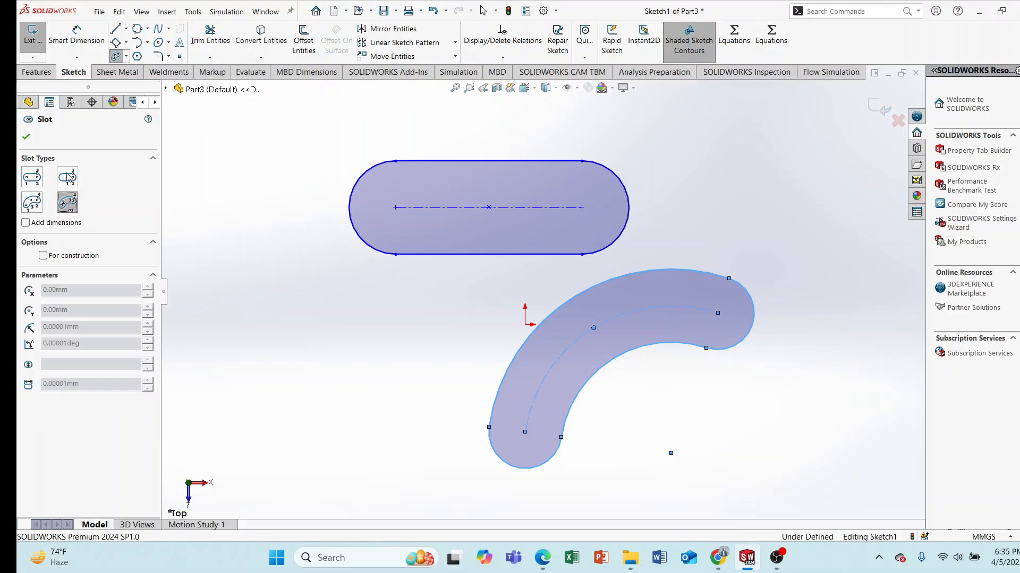
pyautogui.click(67, 177)
pyautogui.click(27, 178)
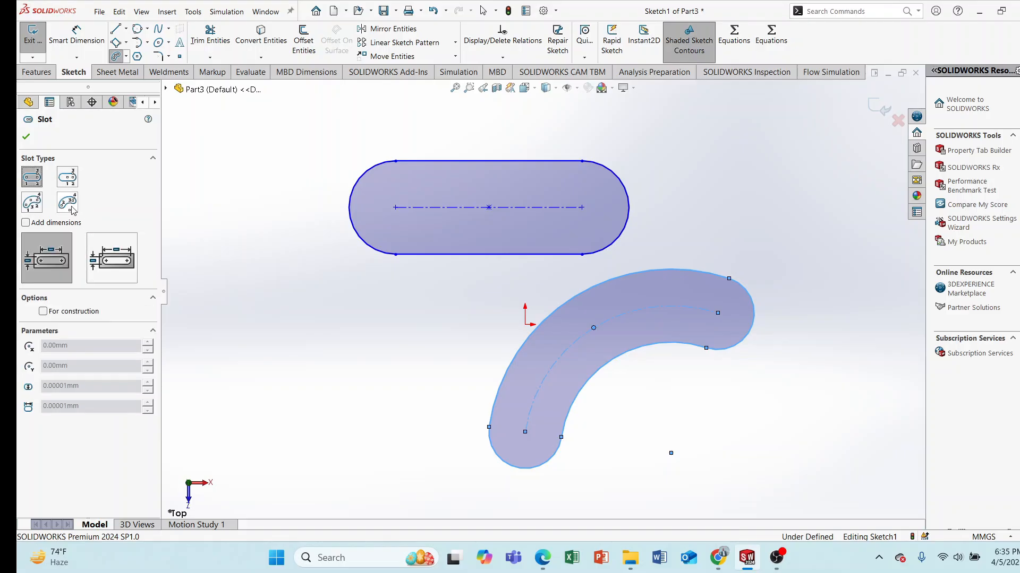
pyautogui.click(126, 56)
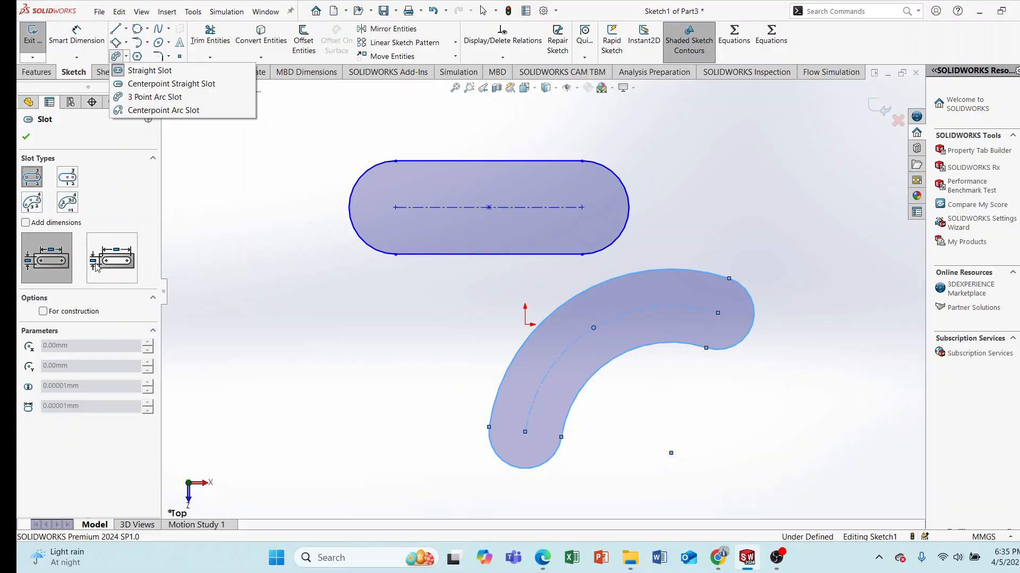
pyautogui.click(25, 140)
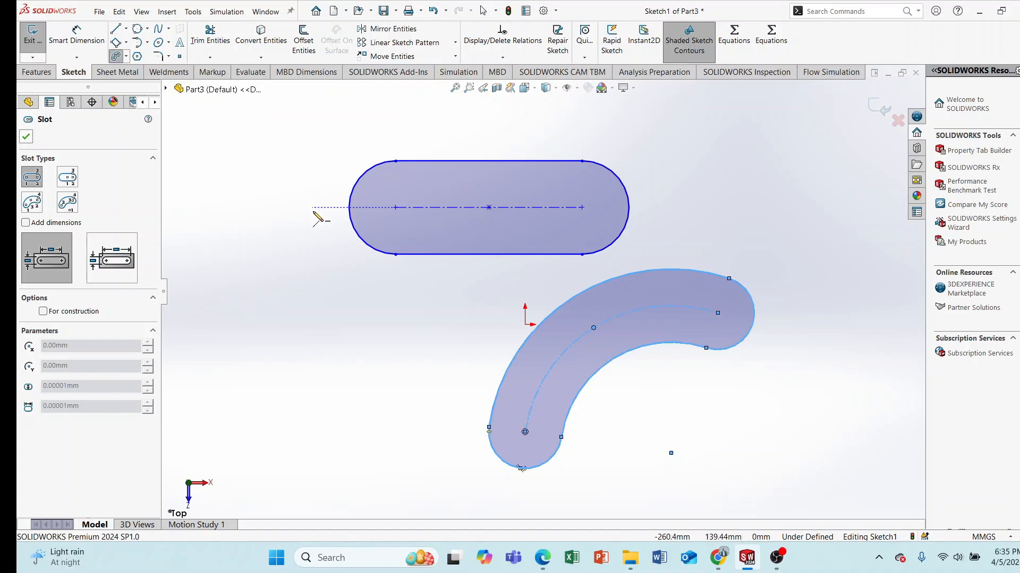
pyautogui.click(26, 137)
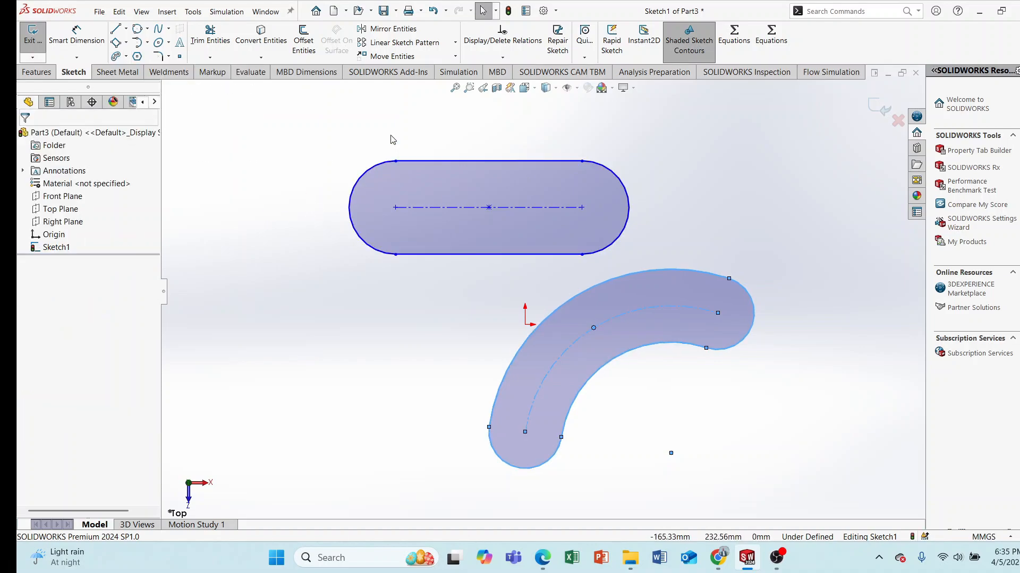
# Delete the straight slot and the arc slot from the sketch.
pyautogui.moveTo(300, 135)
pyautogui.mouseDown()
pyautogui.moveTo(640, 222)
pyautogui.moveTo(785, 453)
pyautogui.moveTo(770, 479)
pyautogui.mouseUp()
pyautogui.press('Delete')
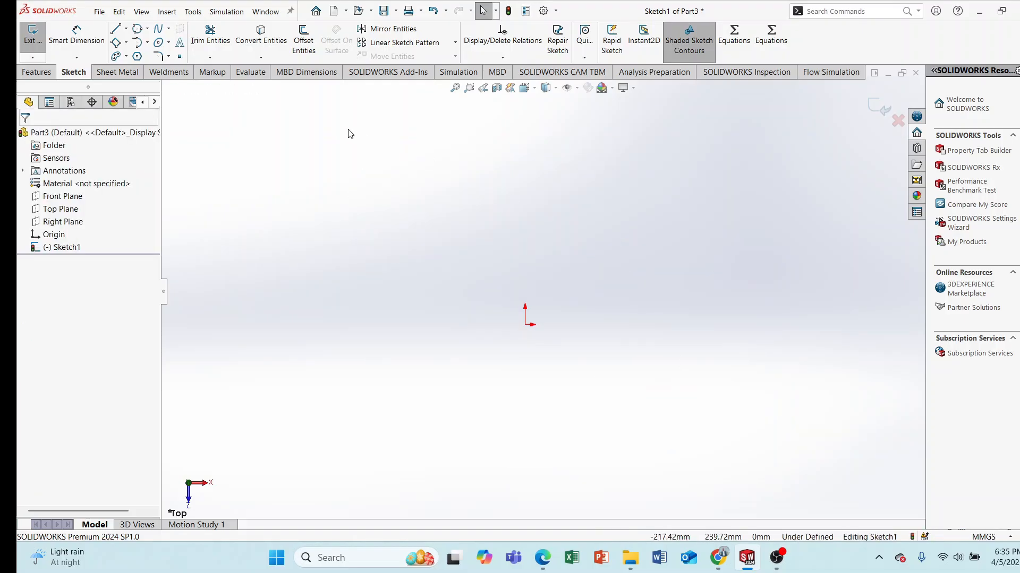
# Sketch a polygon around an inscribed circle about 298 mm in diameter, centred at about (-57, 35) mm, and set its number of sides to 10.
pyautogui.click(137, 56)
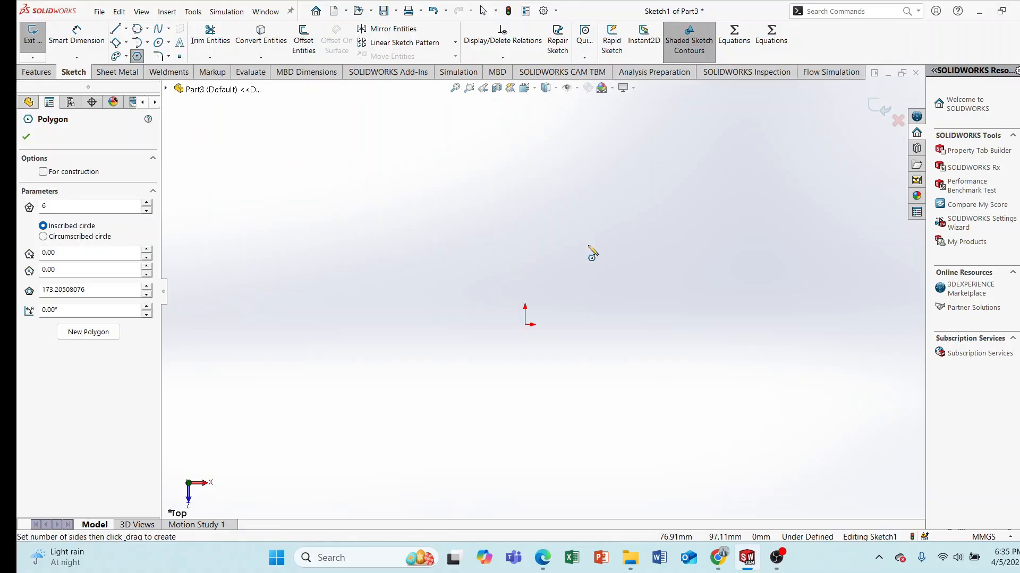
pyautogui.moveTo(479, 297)
pyautogui.mouseDown()
pyautogui.moveTo(491, 198)
pyautogui.moveTo(467, 219)
pyautogui.moveTo(366, 193)
pyautogui.moveTo(398, 225)
pyautogui.moveTo(339, 290)
pyautogui.mouseUp()
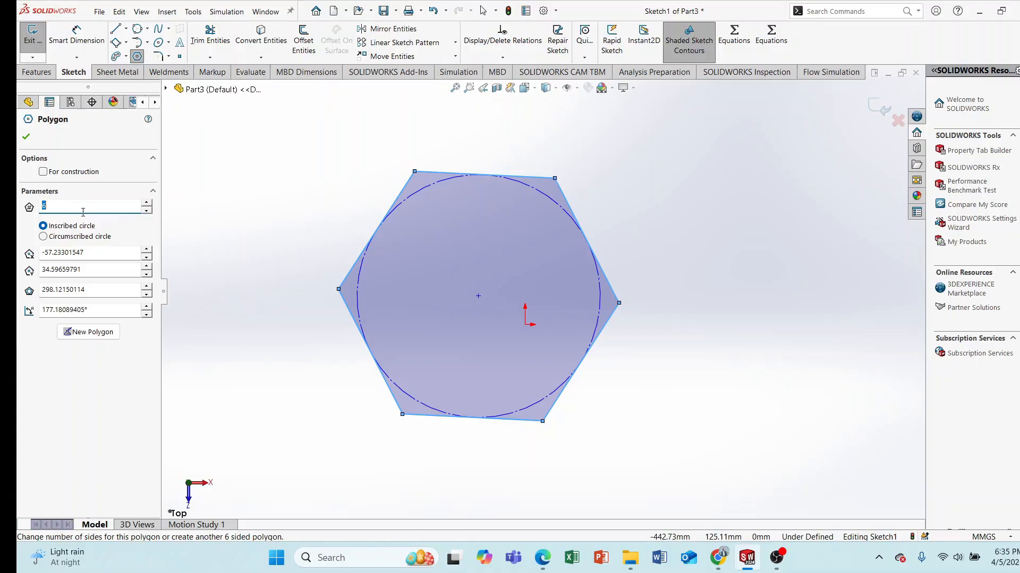
pyautogui.write('10')
pyautogui.press('Return')
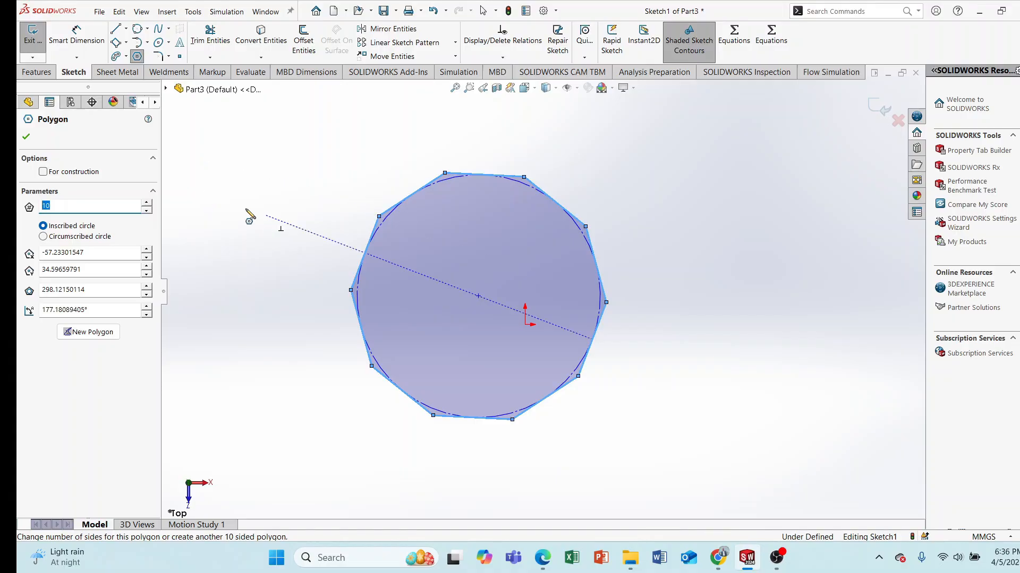
# Sketch a second ten-sided polygon, inscribed circle about 166 mm, upper left of the first, and switch it to circumscribed circle and back to inscribed.
pyautogui.click(266, 215)
pyautogui.click(307, 161)
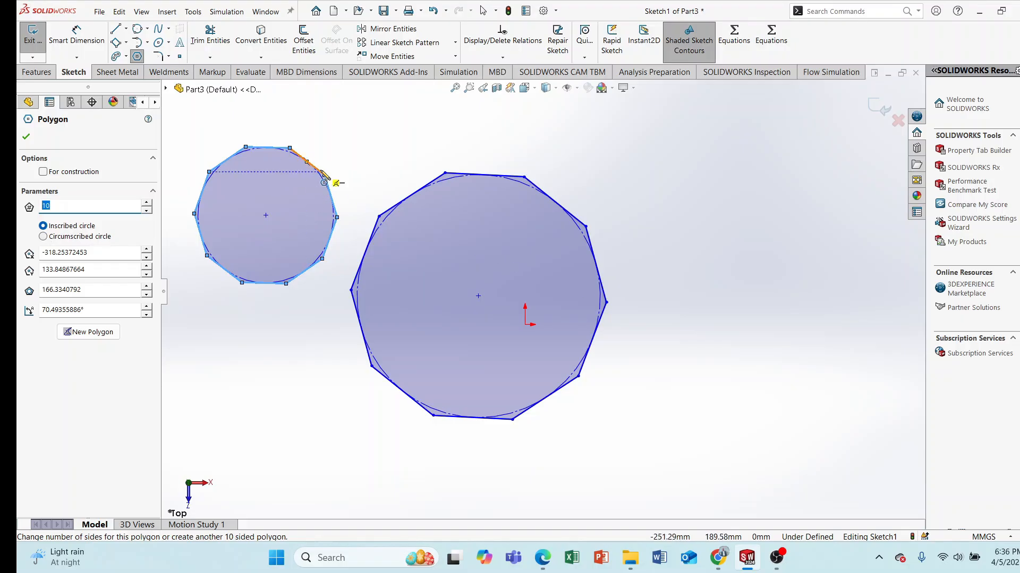
pyautogui.click(43, 237)
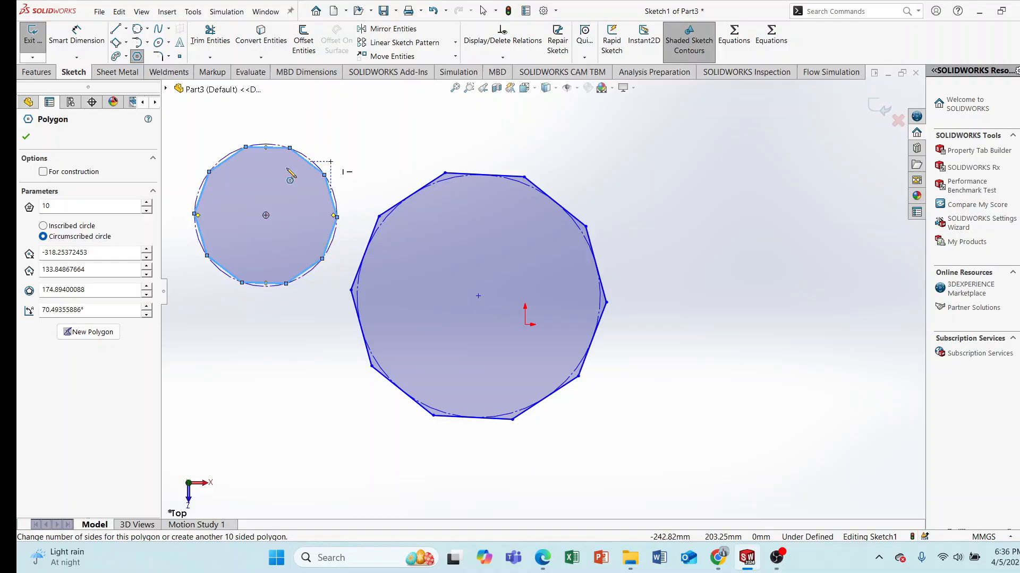
pyautogui.click(43, 226)
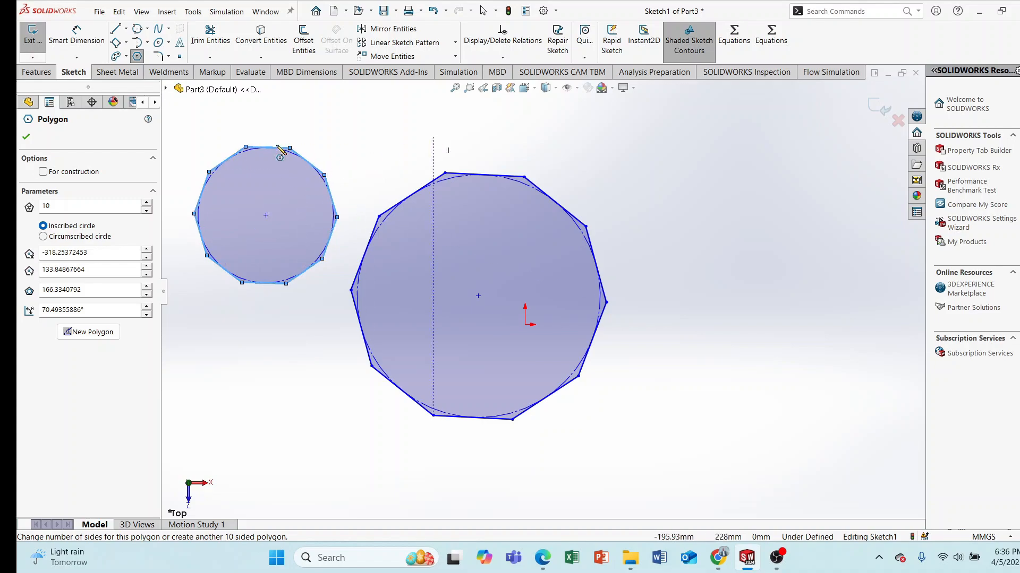
# Sketch a third, much larger ten-sided polygon centred above and left of the other two, enclosing both, and finish the Polygon command.
pyautogui.click(202, 111)
pyautogui.click(642, 312)
pyautogui.rightClick(696, 278)
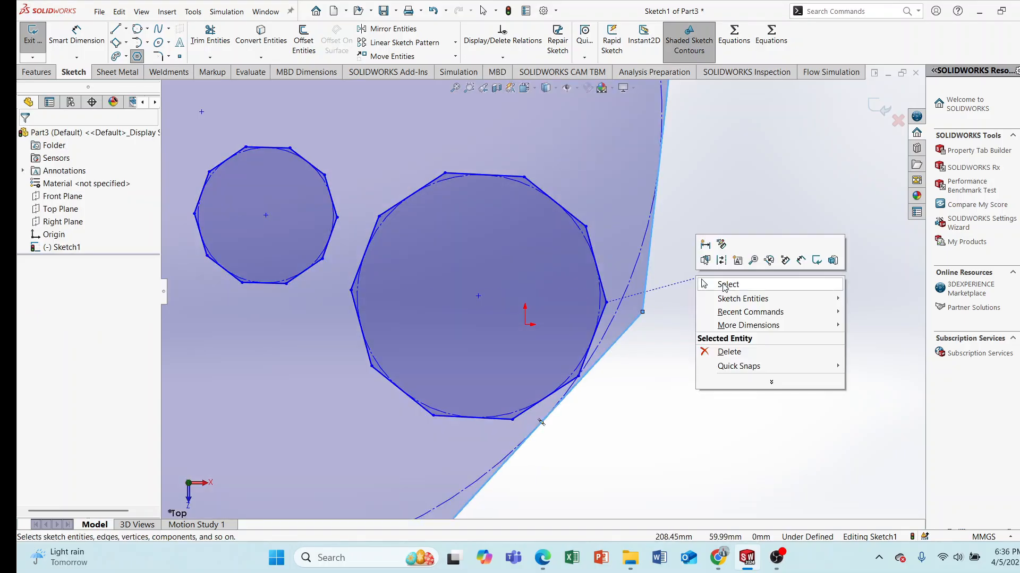
pyautogui.click(712, 286)
# Delete all three polygons from the sketch.
pyautogui.scroll(5, 356, 252)
pyautogui.scroll(5, 542, 292)
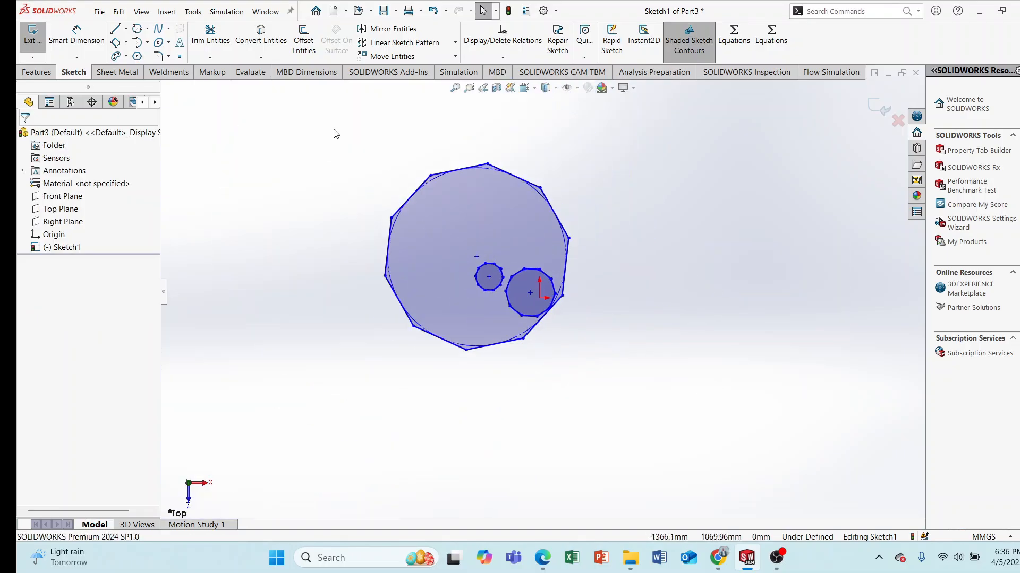
pyautogui.moveTo(323, 129); pyautogui.dragTo(685, 399)
pyautogui.press('Delete')
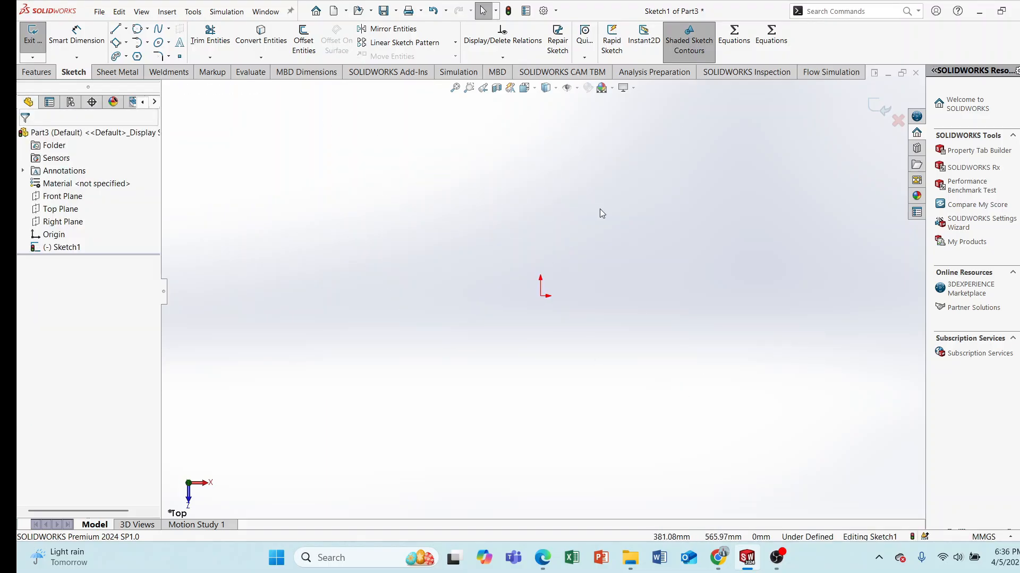
# Sketch a center rectangle about 1724 mm wide and 801 mm high, centred on the origin.
pyautogui.scroll(-3, 600, 209)
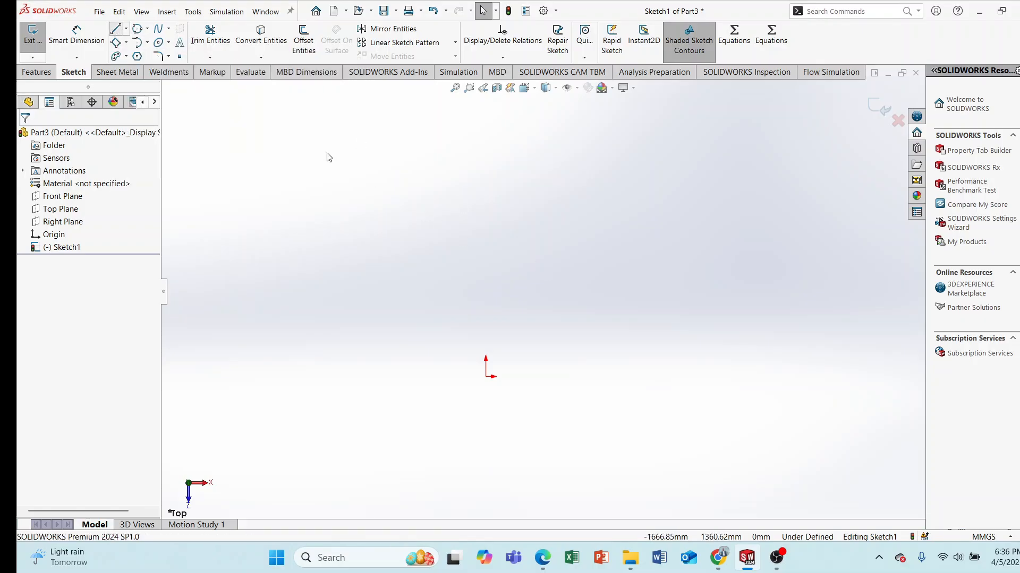
pyautogui.press('l')
pyautogui.click(44, 137)
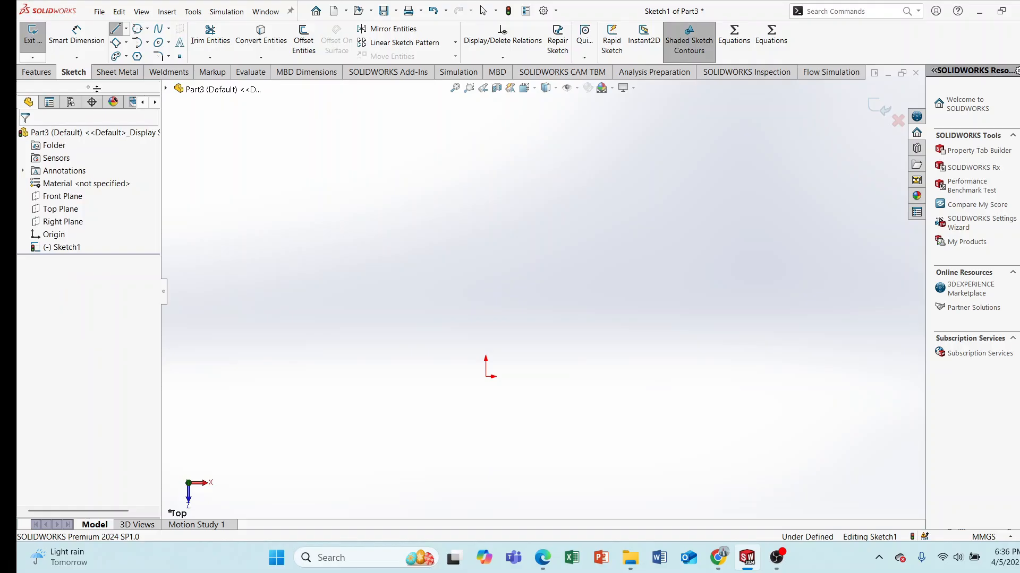
pyautogui.click(128, 45)
pyautogui.click(139, 70)
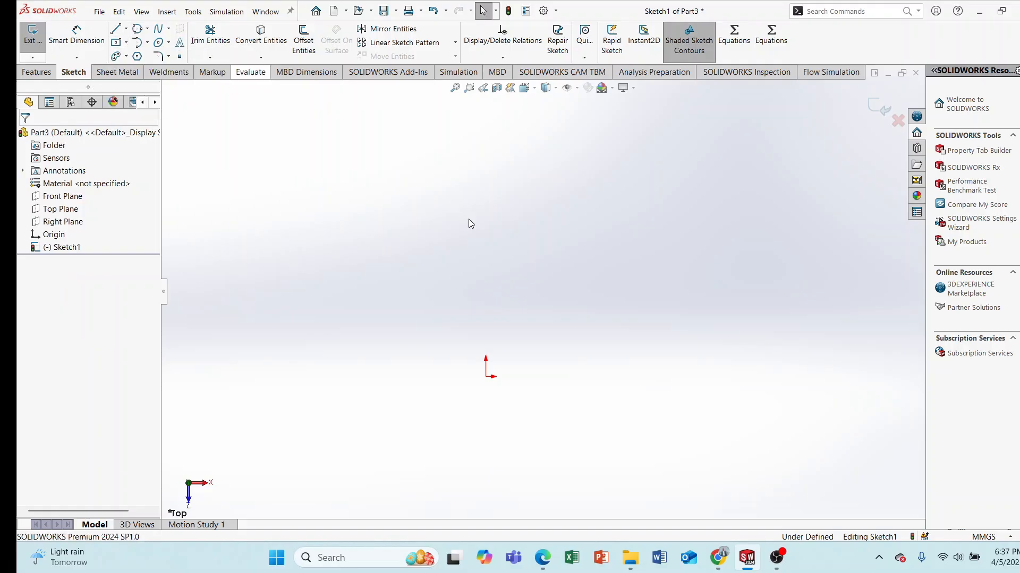
pyautogui.click(485, 377)
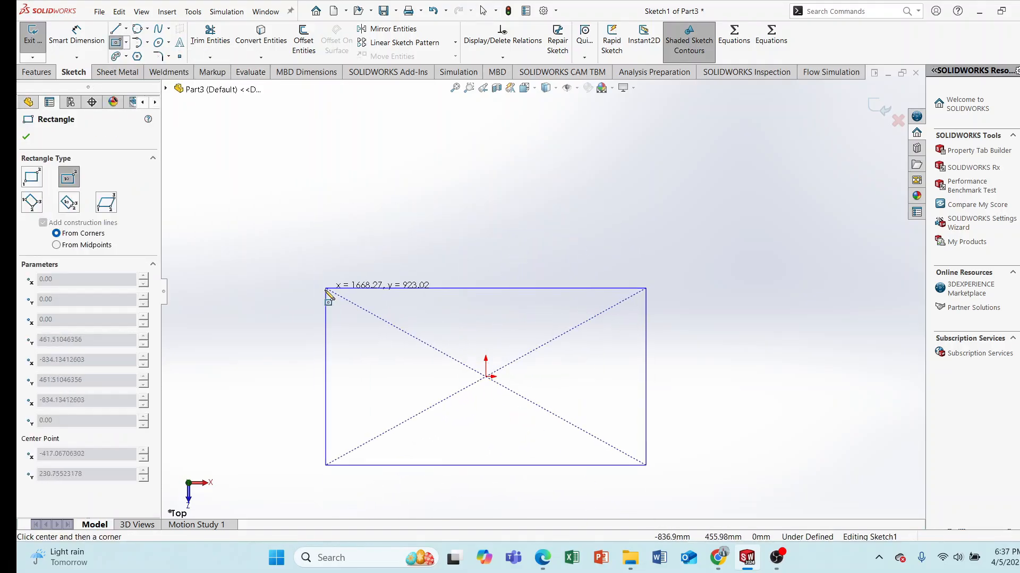
pyautogui.click(321, 301)
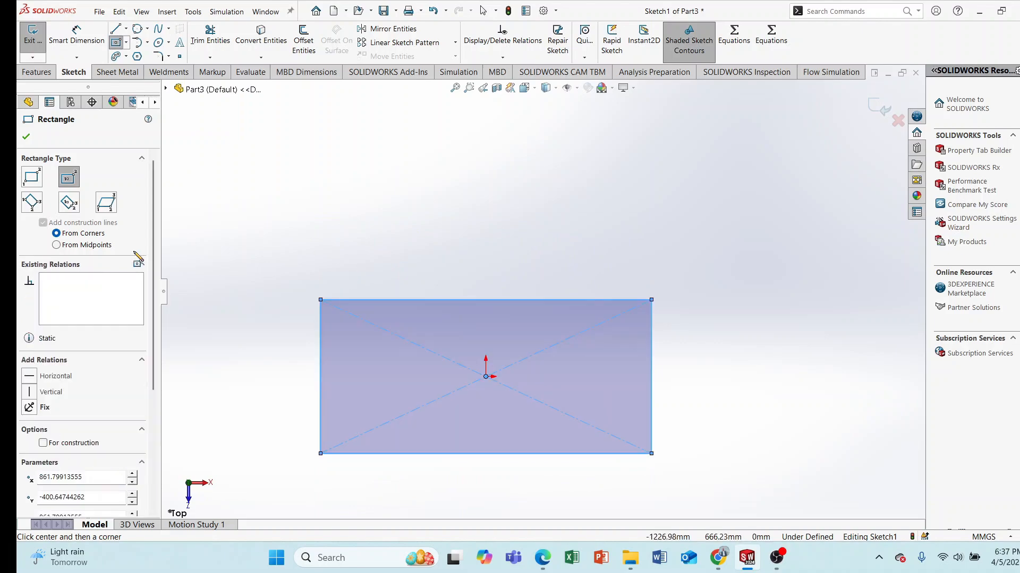
pyautogui.click(26, 138)
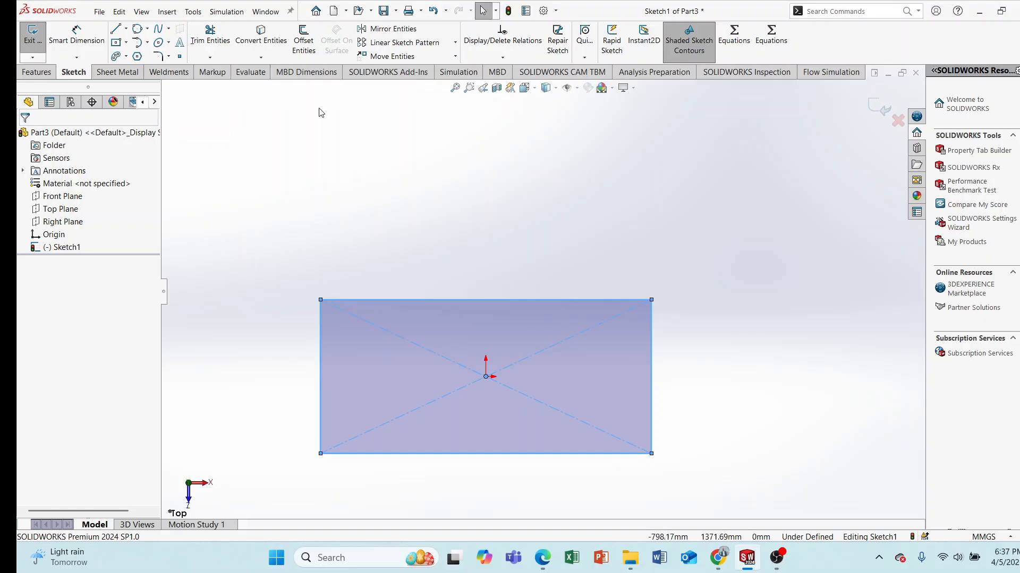
# Round all four corners of the rectangle with 30 mm sketch fillets and close the Sketch Fillet command.
pyautogui.click(161, 57)
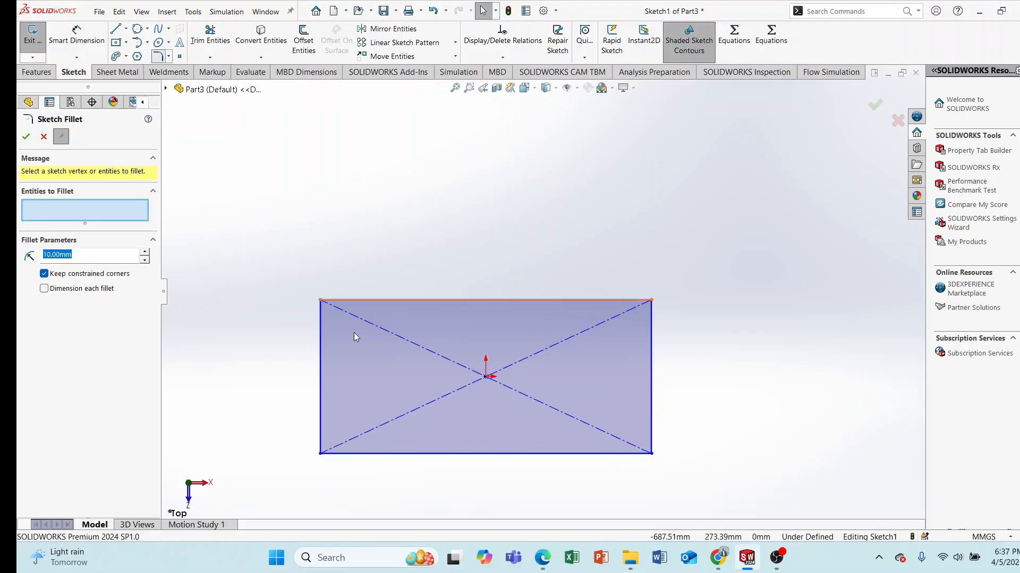
pyautogui.click(320, 300)
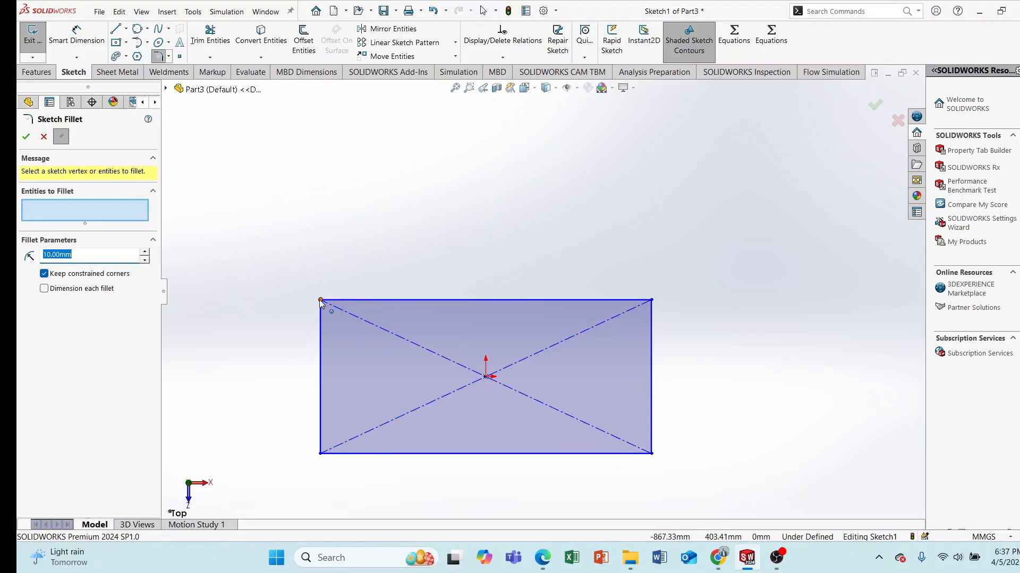
pyautogui.click(652, 300)
pyautogui.click(651, 453)
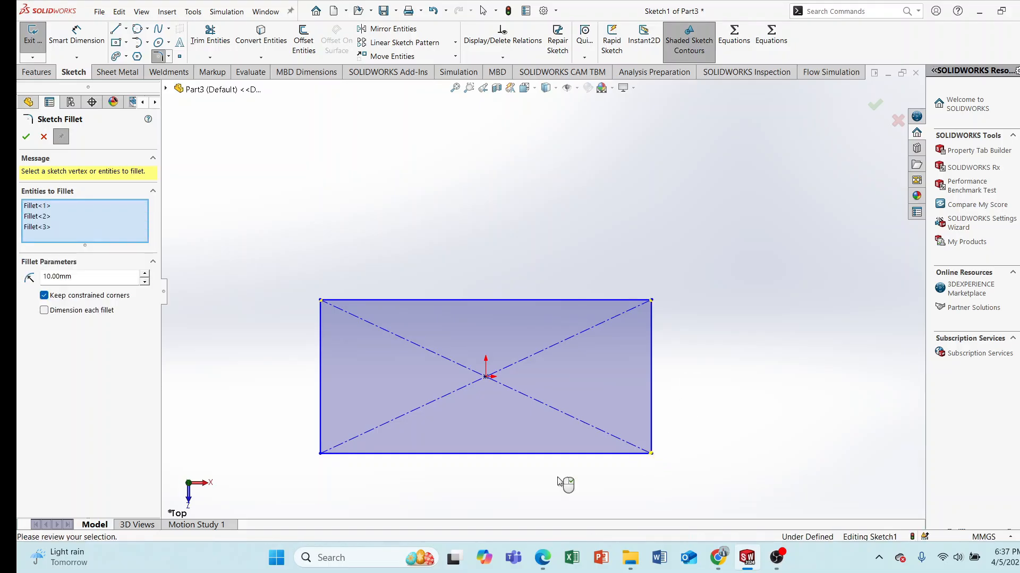
pyautogui.click(320, 453)
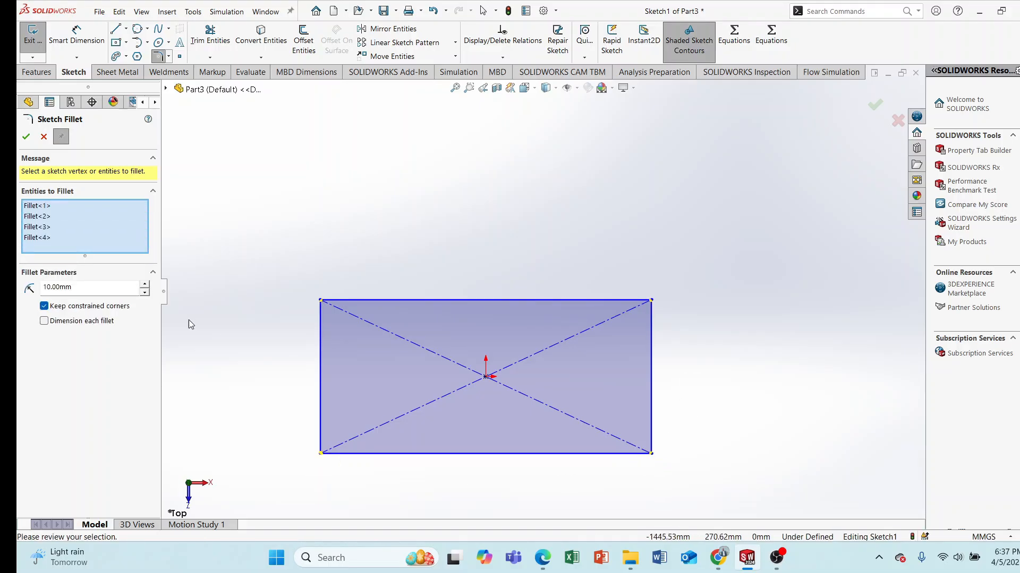
pyautogui.moveTo(78, 286); pyautogui.dragTo(32, 288)
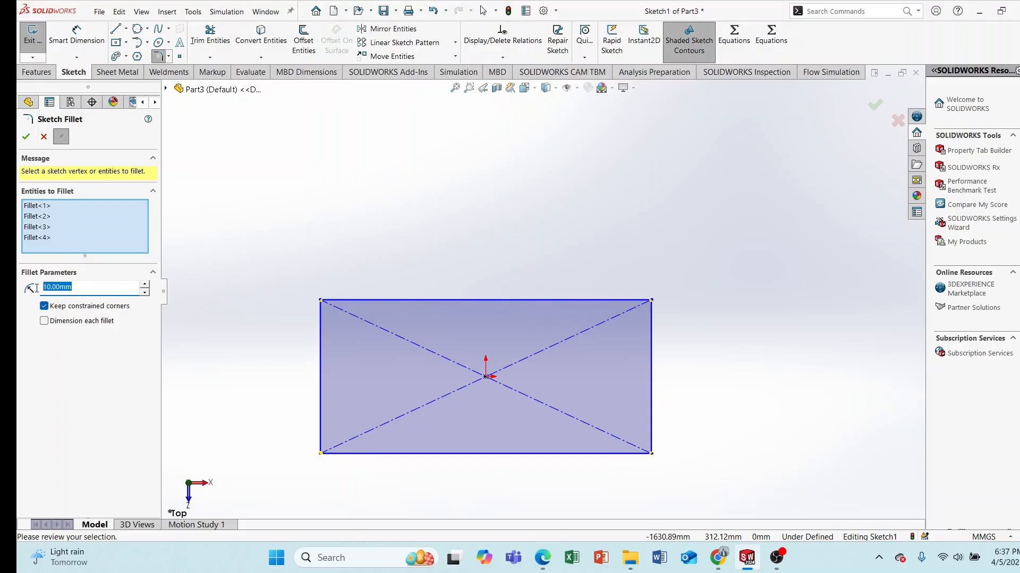
pyautogui.press('BackSpace')
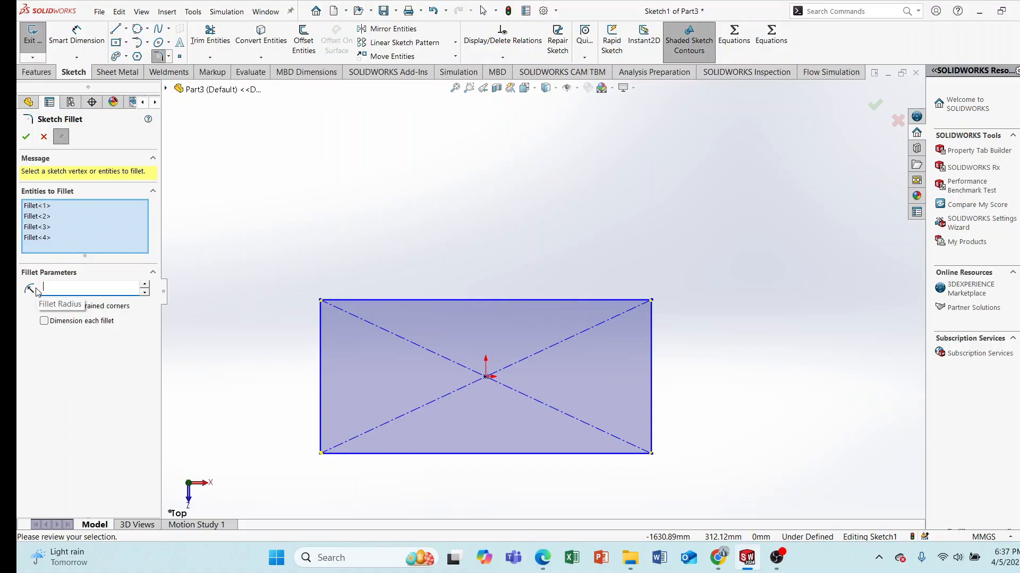
pyautogui.write('30')
pyautogui.press('Return')
pyautogui.click(25, 137)
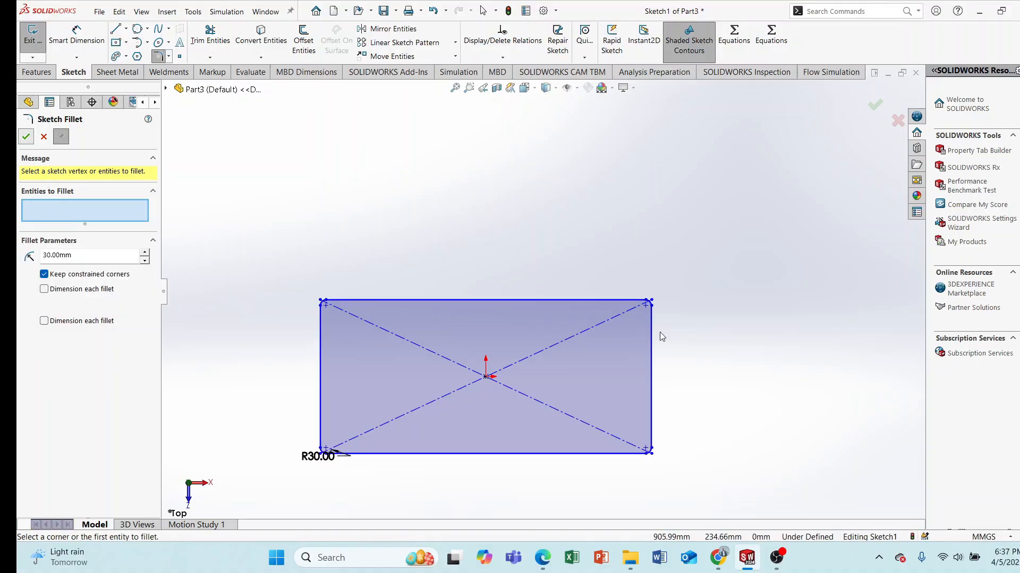
pyautogui.scroll(-4, 661, 336)
pyautogui.scroll(6, 683, 332)
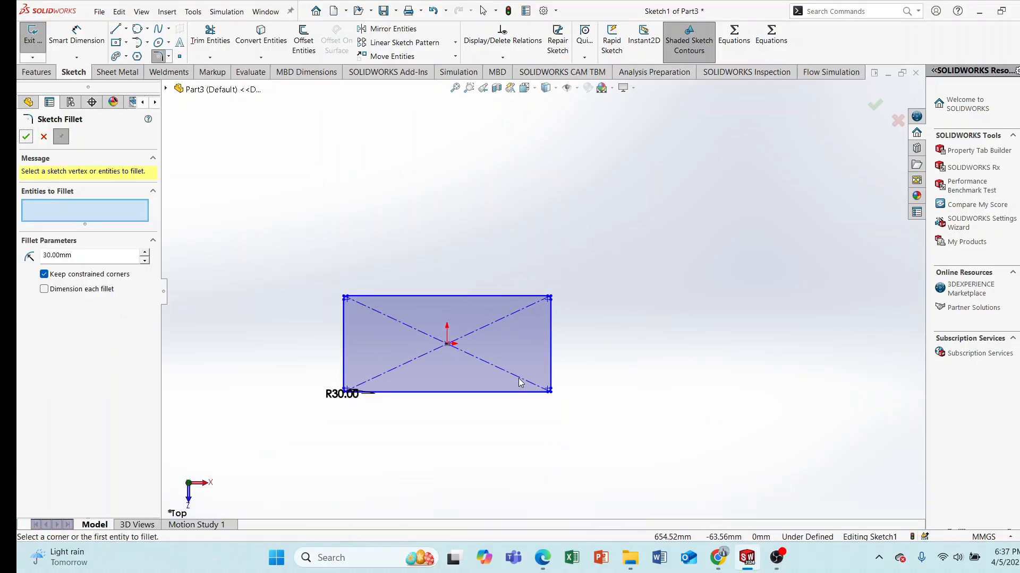
pyautogui.scroll(-4, 417, 325)
pyautogui.scroll(5, 544, 296)
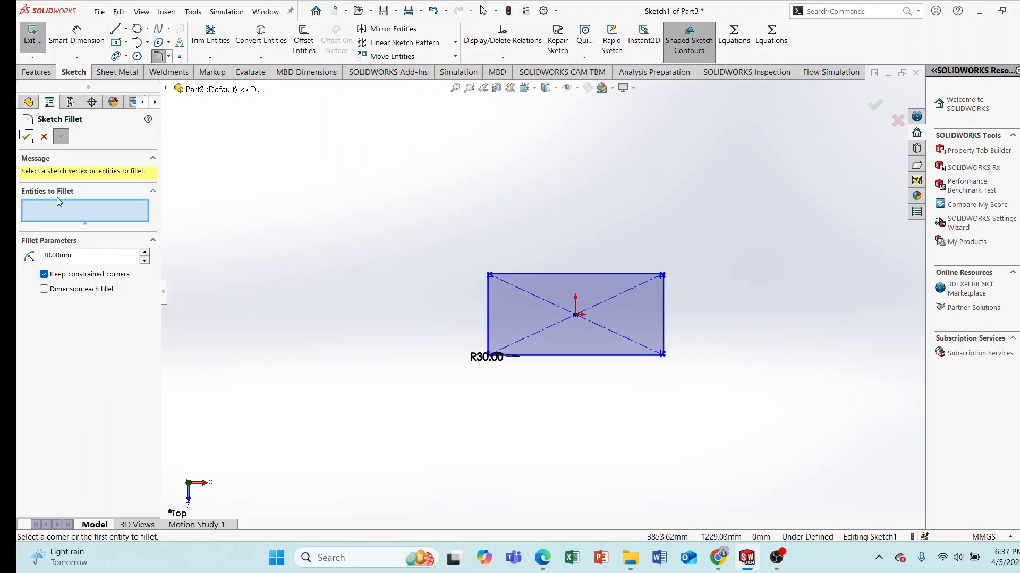
pyautogui.click(41, 137)
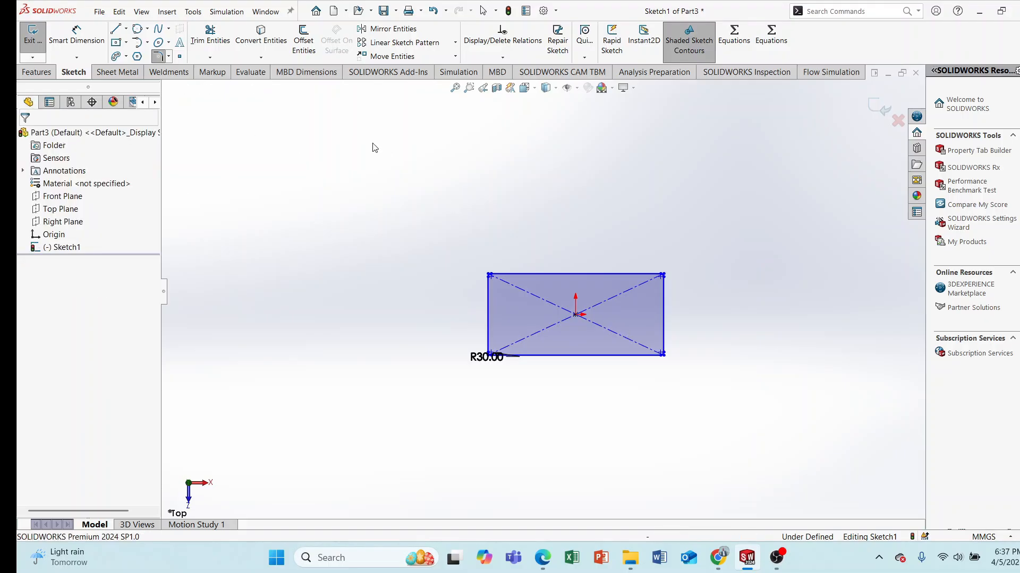
pyautogui.click(168, 43)
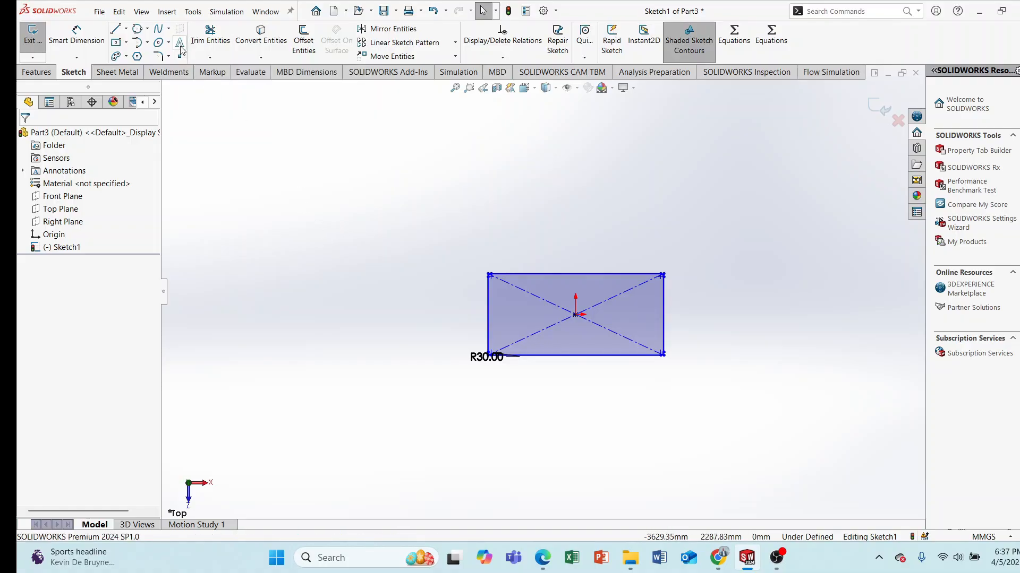
pyautogui.click(168, 29)
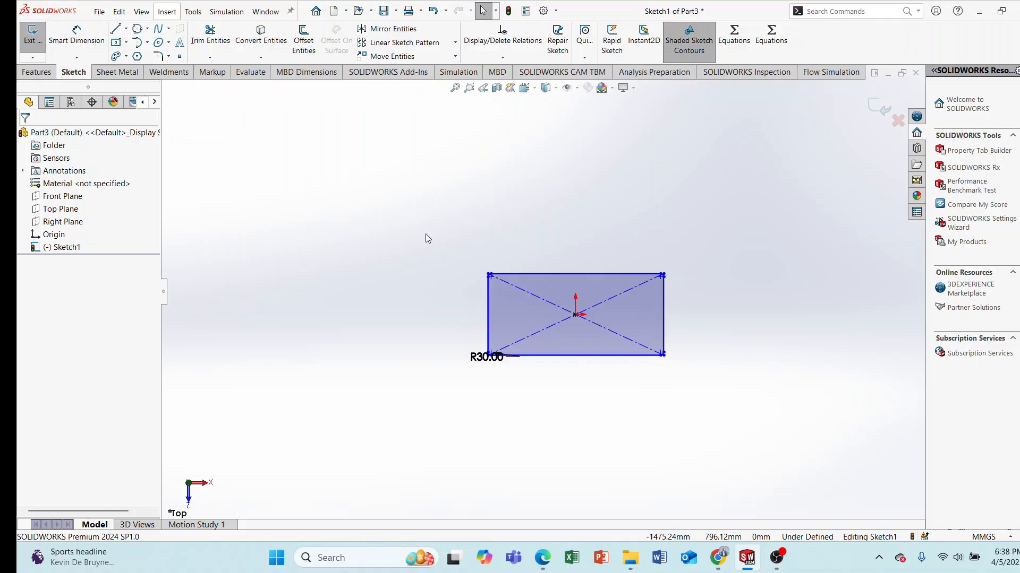
# Delete the filleted rectangle and its radius dimension from the sketch.
pyautogui.moveTo(425, 170)
pyautogui.mouseDown()
pyautogui.moveTo(849, 446)
pyautogui.moveTo(755, 431)
pyautogui.mouseUp()
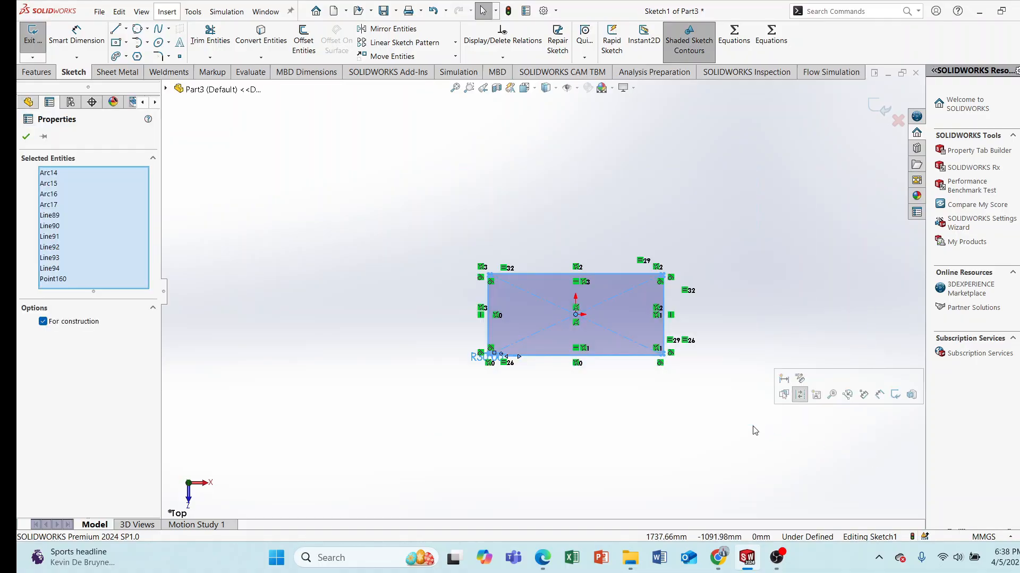
pyautogui.press('Delete')
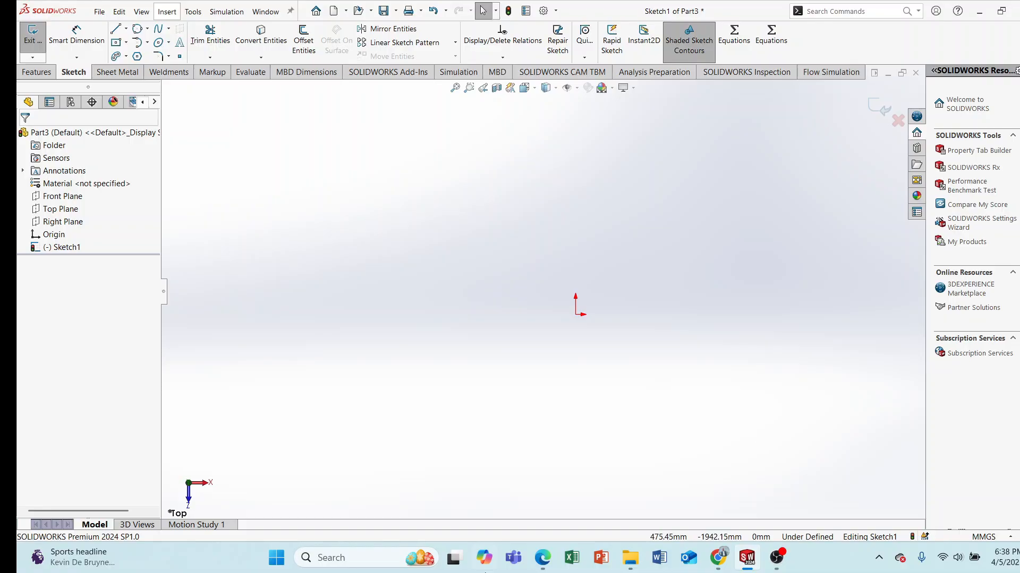
# Switch to 45 tut.pdf in Microsoft Edge and ink-mark the left part's base face, upright block, top hole, rib and bottom groove.
pyautogui.click(539, 564)
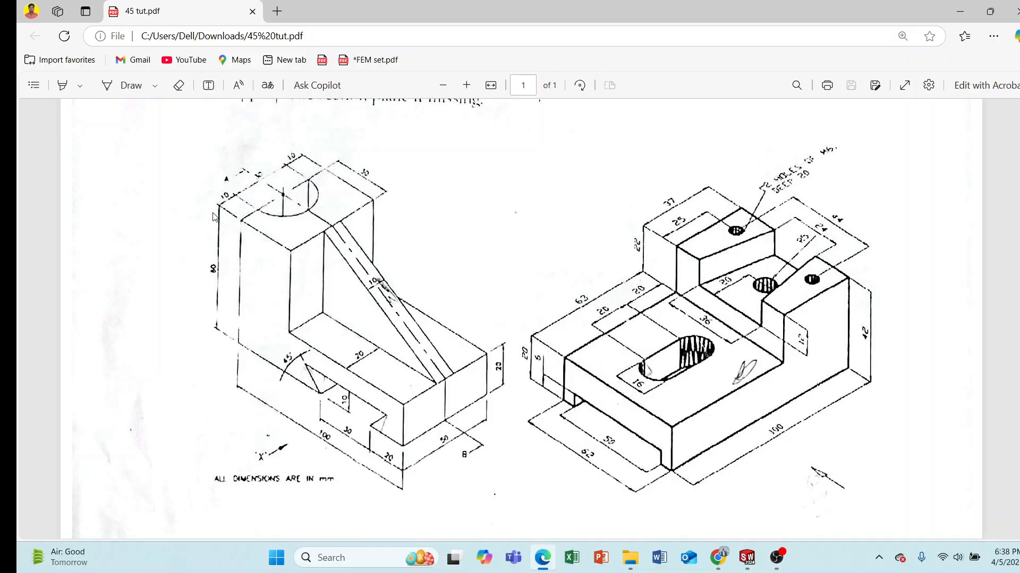
pyautogui.click(110, 86)
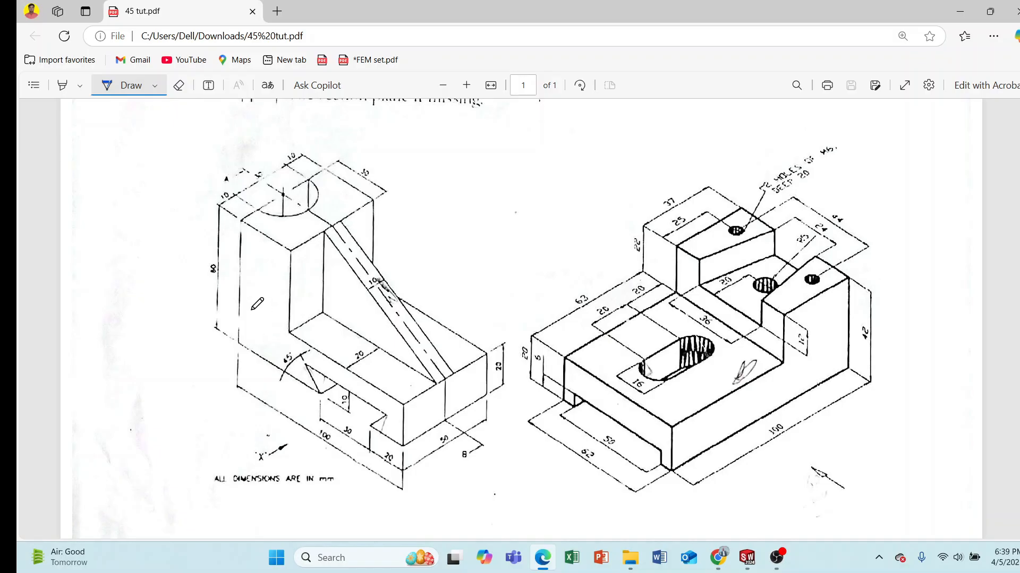
pyautogui.moveTo(240, 307)
pyautogui.mouseDown()
pyautogui.moveTo(379, 374)
pyautogui.moveTo(419, 412)
pyautogui.moveTo(377, 429)
pyautogui.moveTo(244, 342)
pyautogui.moveTo(239, 301)
pyautogui.moveTo(234, 345)
pyautogui.mouseUp()
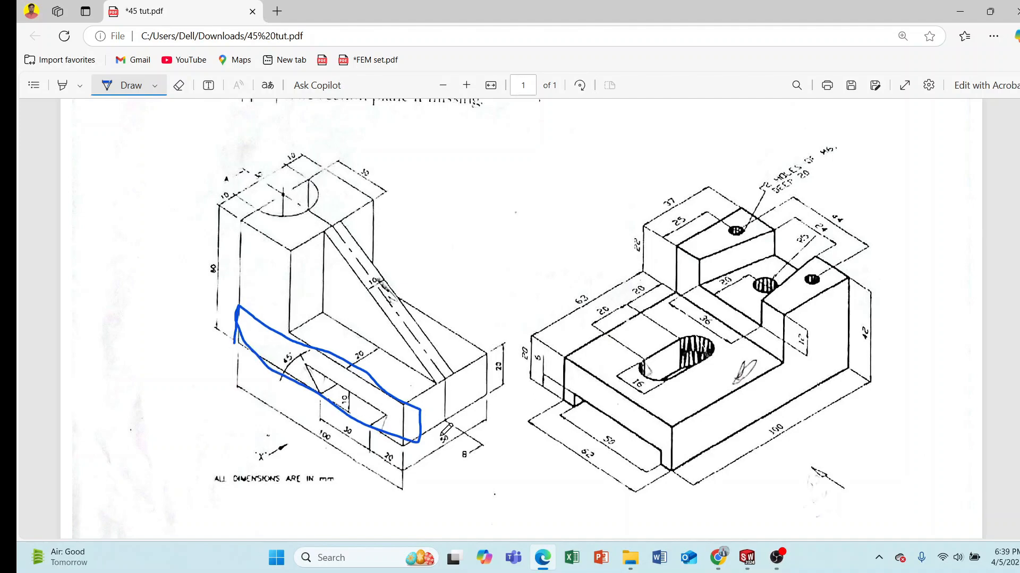
pyautogui.moveTo(264, 257)
pyautogui.mouseDown()
pyautogui.moveTo(279, 263)
pyautogui.moveTo(268, 295)
pyautogui.moveTo(290, 300)
pyautogui.mouseUp()
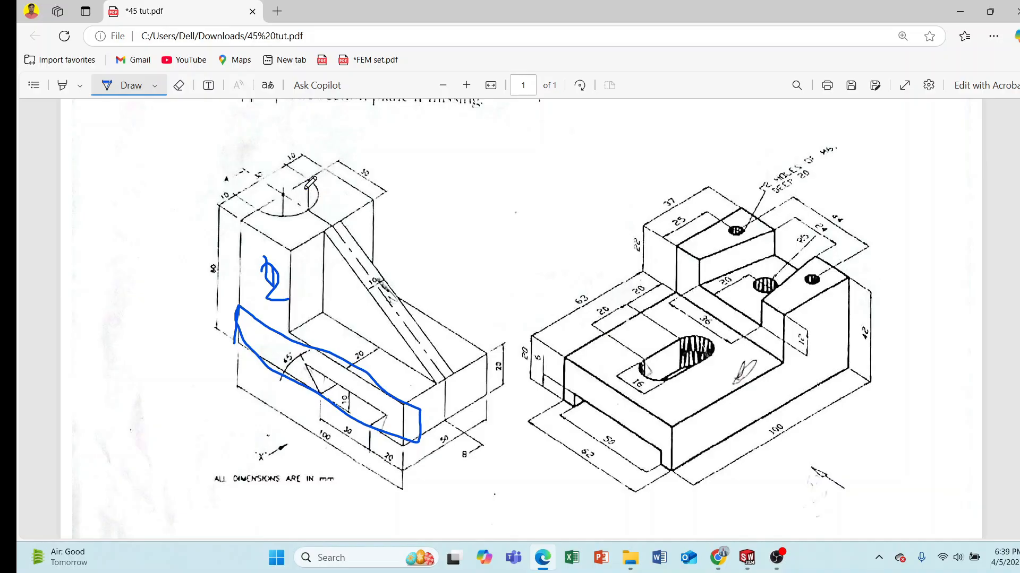
pyautogui.moveTo(305, 187)
pyautogui.mouseDown()
pyautogui.moveTo(296, 204)
pyautogui.moveTo(312, 191)
pyautogui.mouseUp()
pyautogui.moveTo(348, 288); pyautogui.dragTo(360, 294)
pyautogui.moveTo(359, 407)
pyautogui.mouseDown()
pyautogui.moveTo(357, 419)
pyautogui.moveTo(364, 386)
pyautogui.mouseUp()
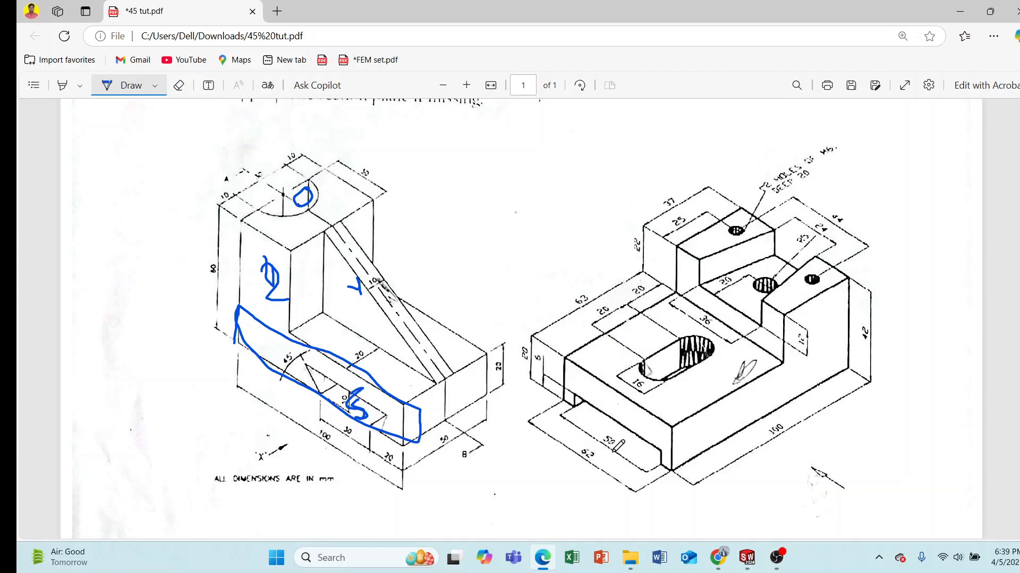
# Erase all the ink marks from the left part's drawing.
pyautogui.click(178, 85)
pyautogui.moveTo(239, 222); pyautogui.dragTo(349, 183)
pyautogui.moveTo(254, 299); pyautogui.dragTo(281, 246)
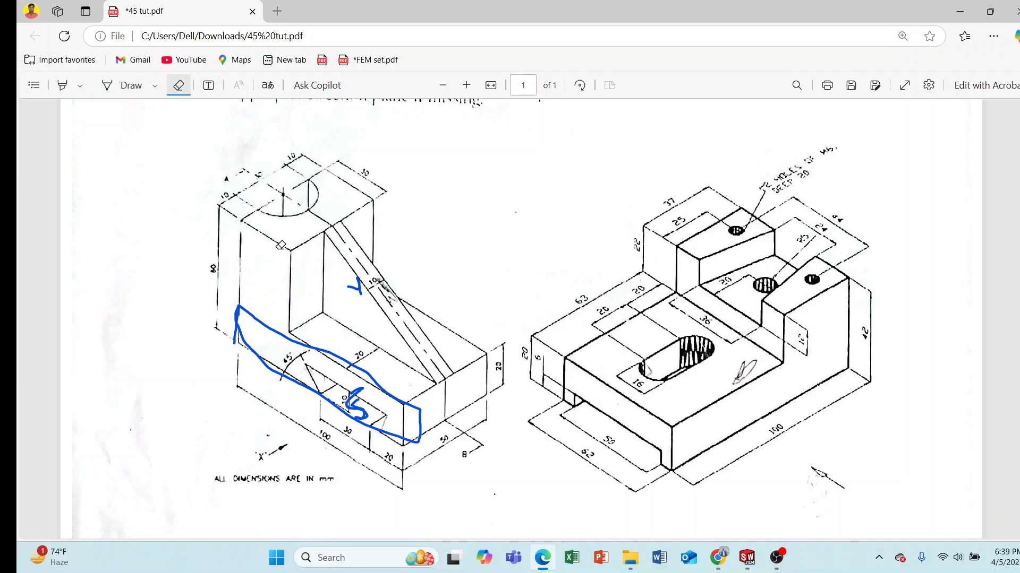
pyautogui.moveTo(361, 308)
pyautogui.mouseDown()
pyautogui.moveTo(382, 280)
pyautogui.moveTo(236, 324)
pyautogui.moveTo(332, 395)
pyautogui.mouseUp()
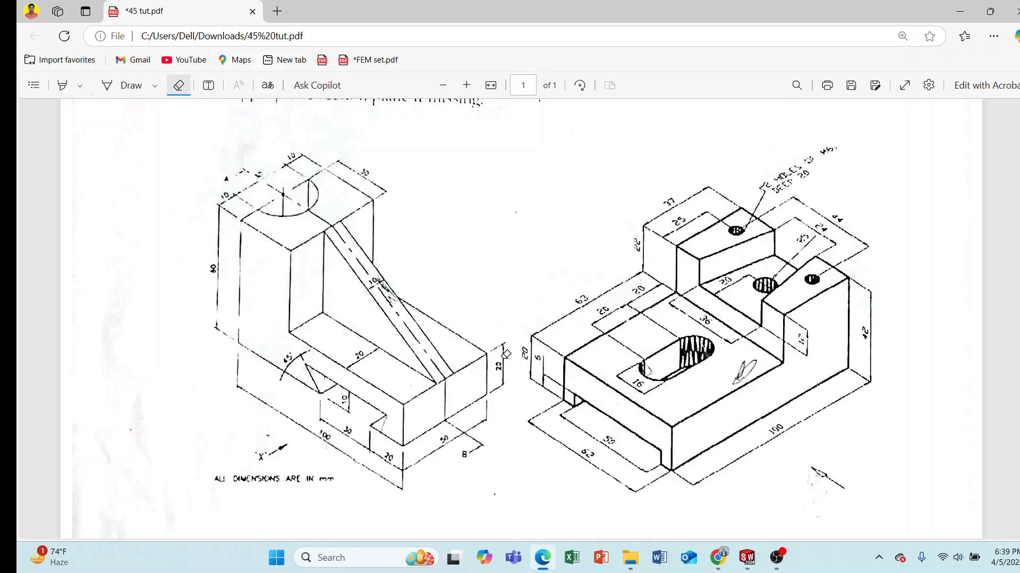
# Switch back to SOLIDWORKS and sketch a center rectangle about 3347 mm wide and 1759 mm high, centred on the origin.
pyautogui.click(747, 558)
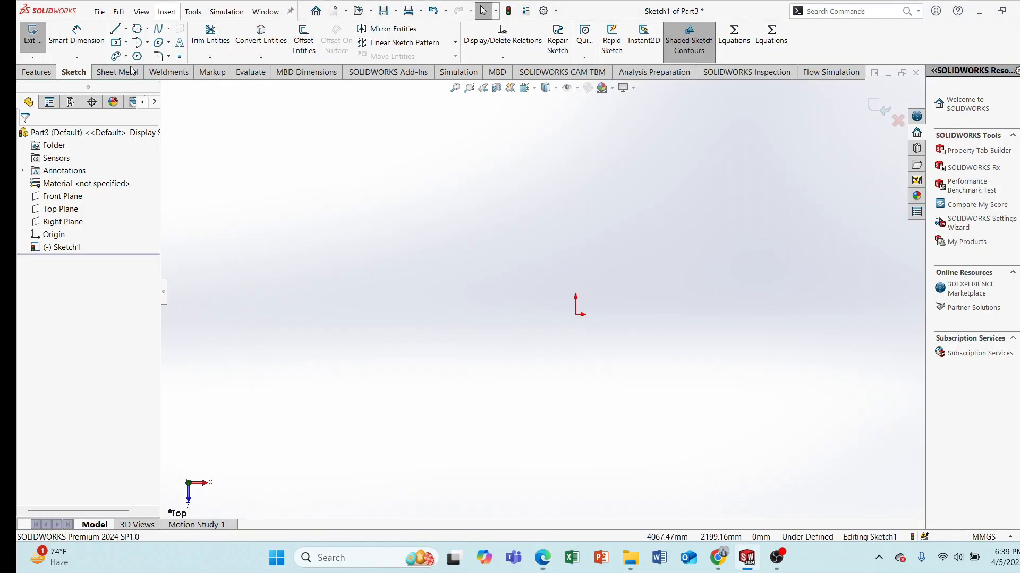
pyautogui.click(575, 314)
pyautogui.click(405, 225)
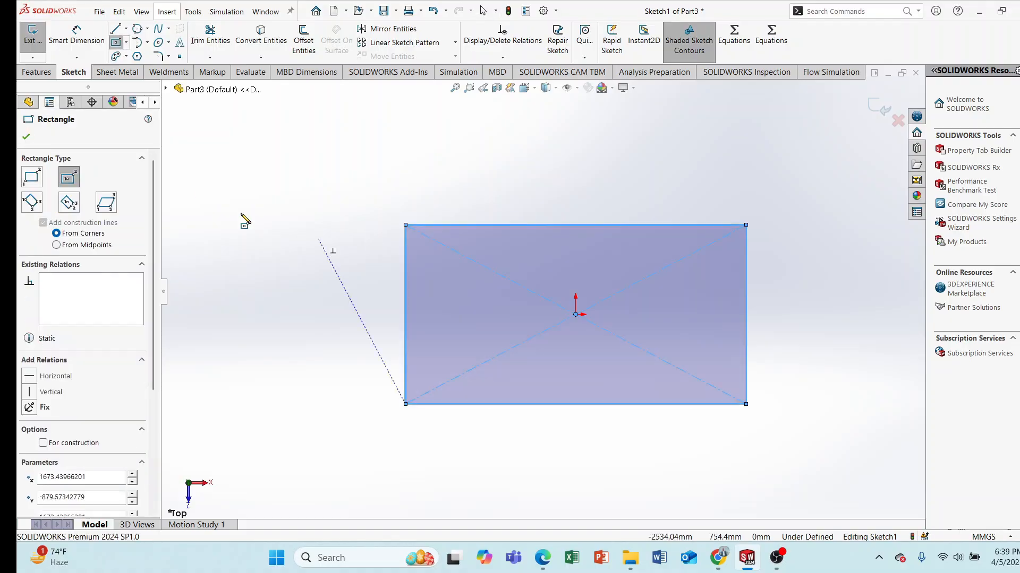
pyautogui.press('Escape')
# Dimension the rectangle's lower horizontal edge and set its length to 100 mm.
pyautogui.click(77, 52)
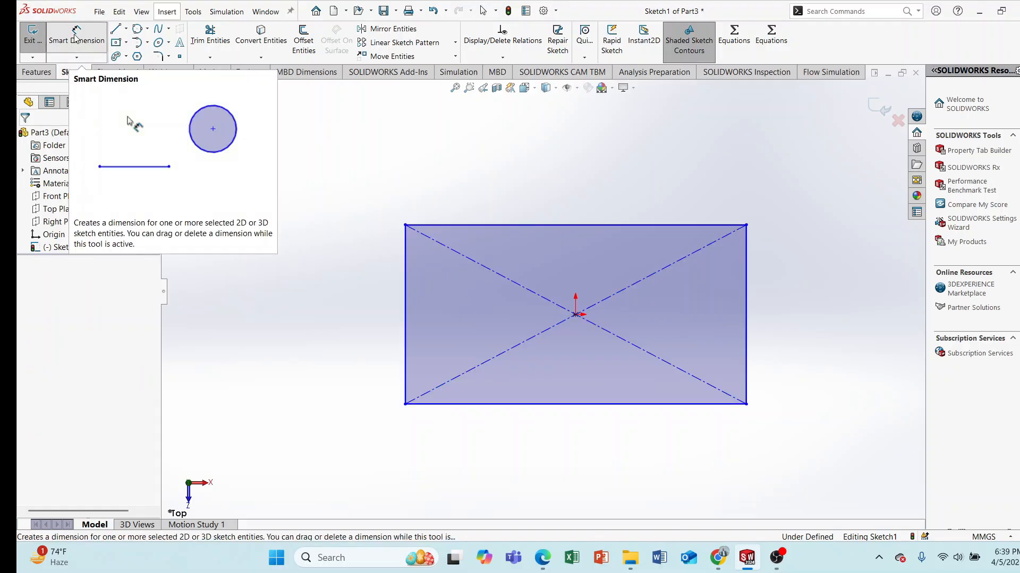
pyautogui.click(552, 407)
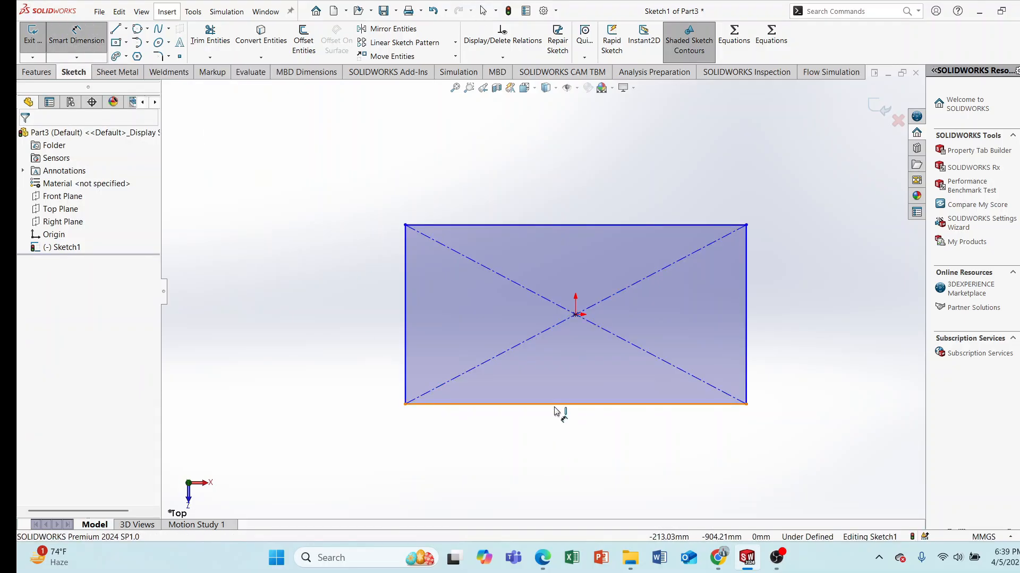
pyautogui.click(564, 459)
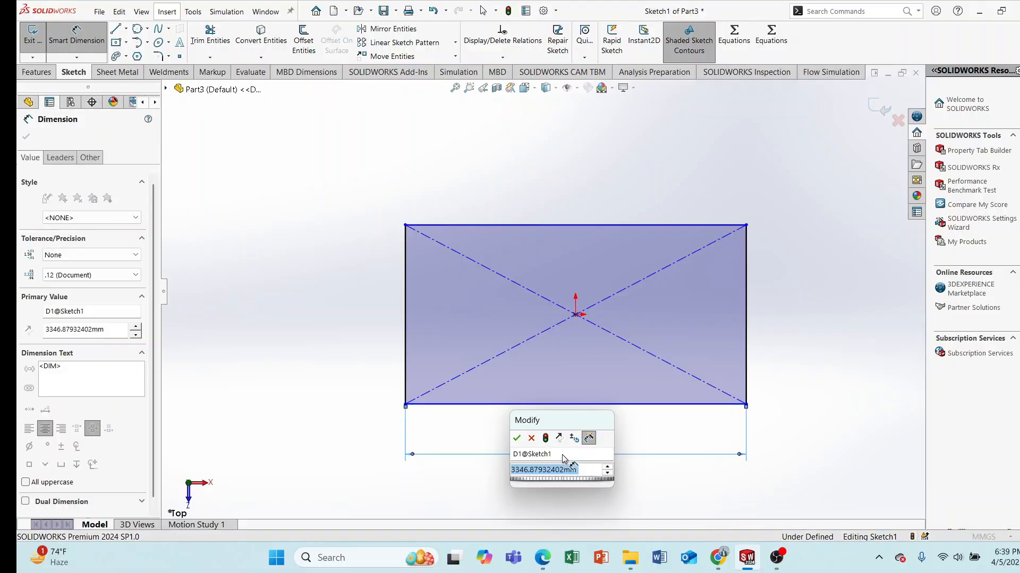
pyautogui.press('BackSpace')
pyautogui.write('100')
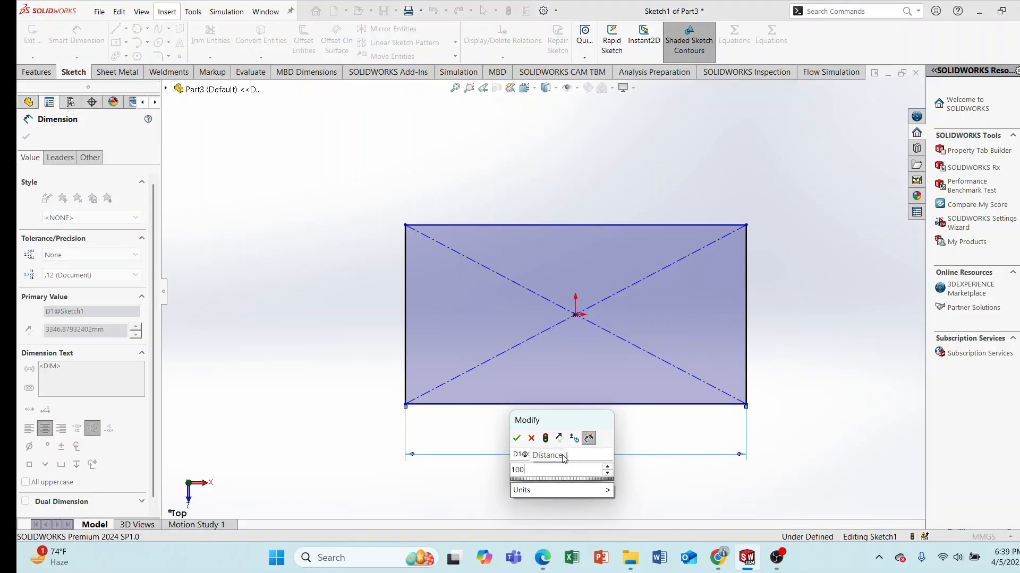
pyautogui.press('Return')
pyautogui.click(562, 458)
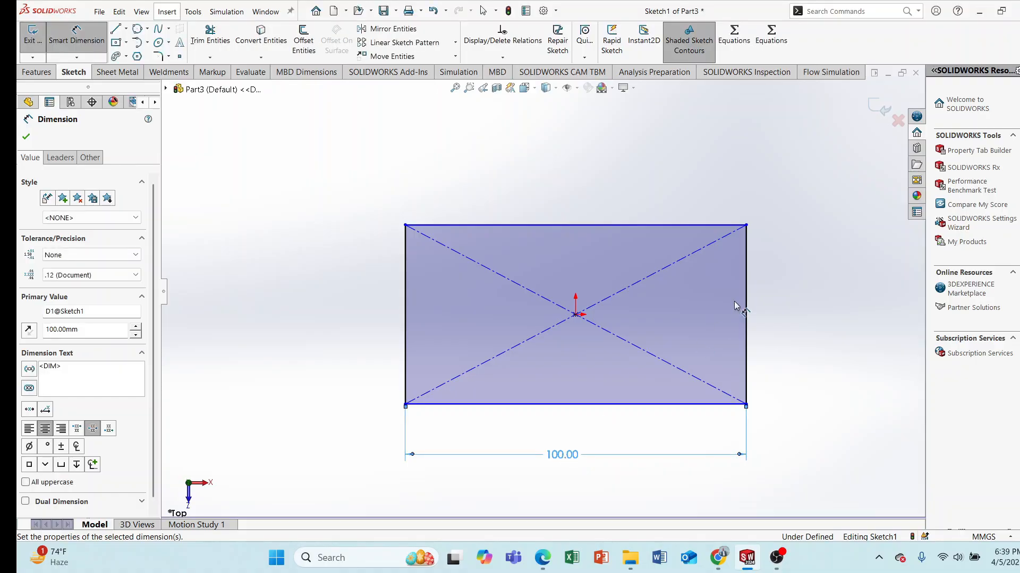
# Dimension the rectangle's right vertical edge and set its length to 50 mm.
pyautogui.click(749, 309)
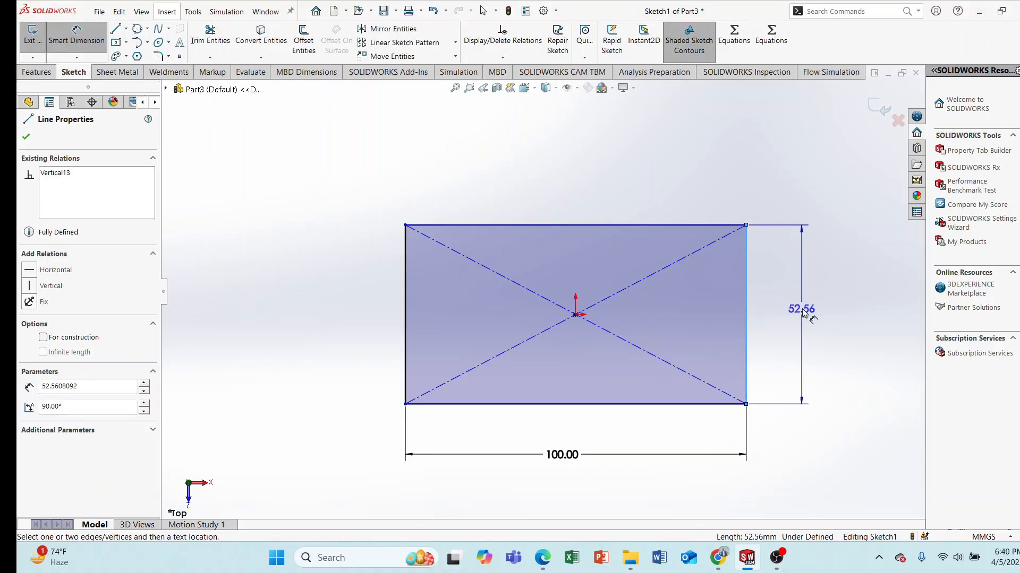
pyautogui.click(812, 315)
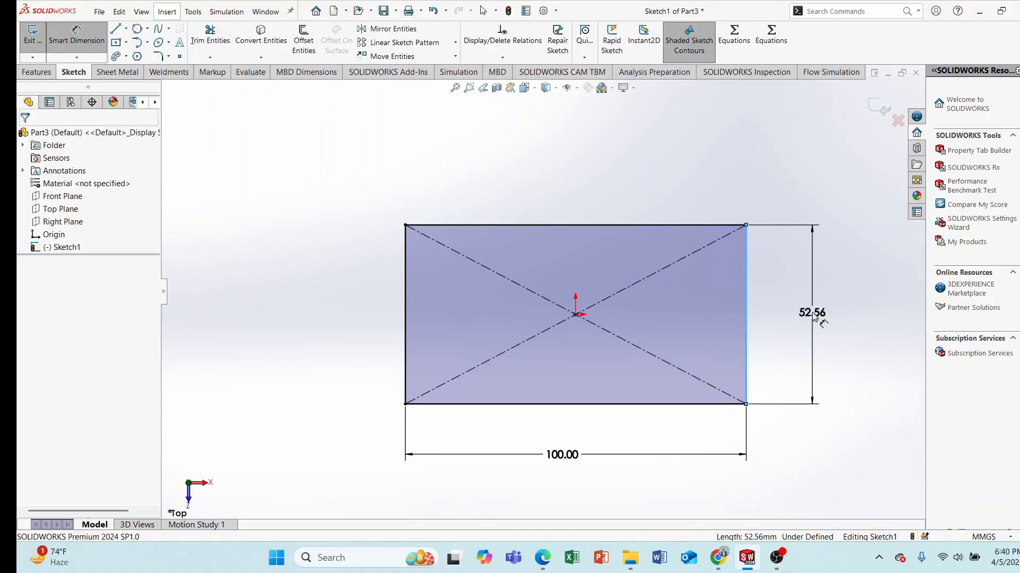
pyautogui.doubleClick(813, 313)
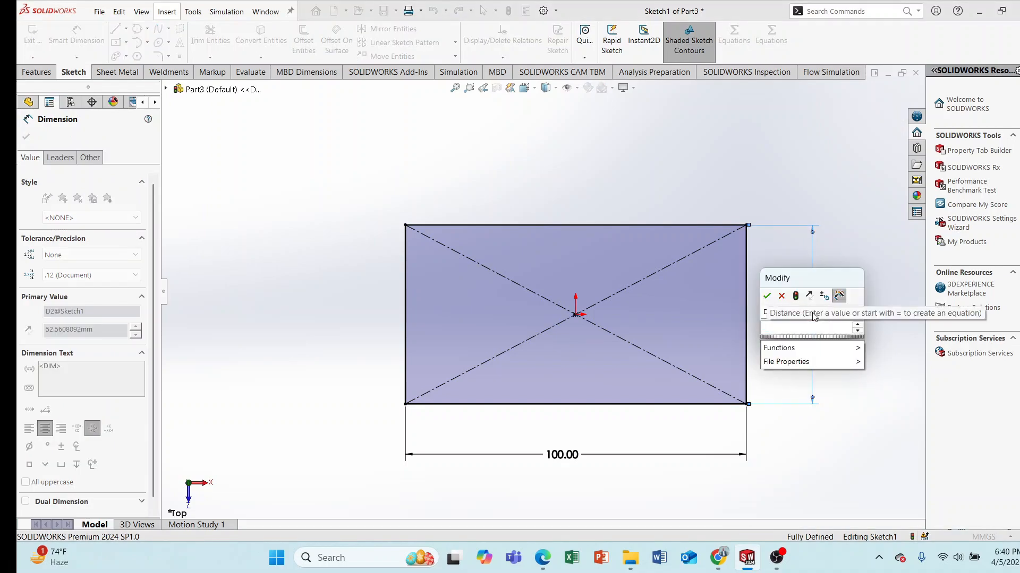
pyautogui.write('50')
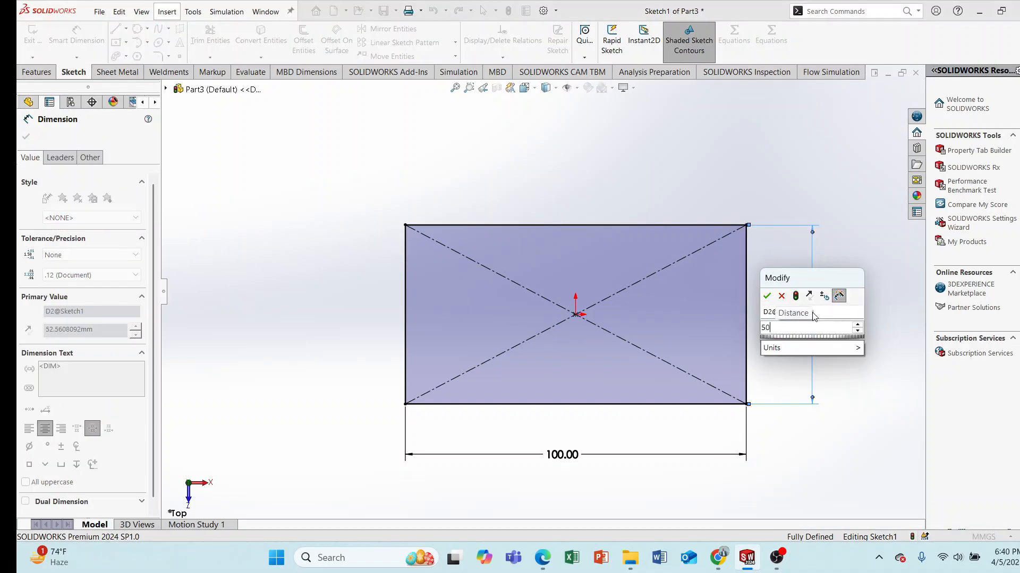
pyautogui.press('Return')
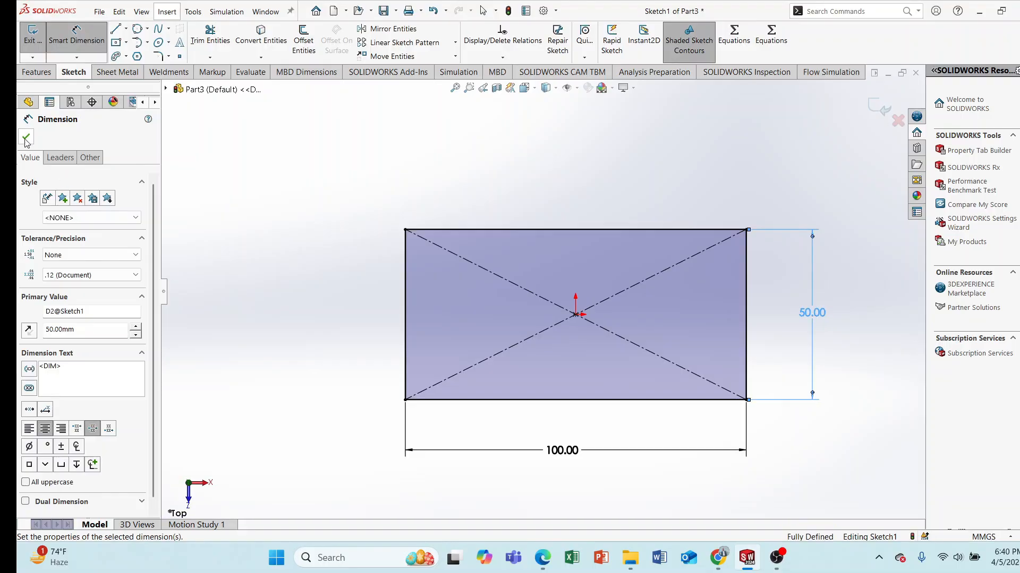
pyautogui.click(26, 137)
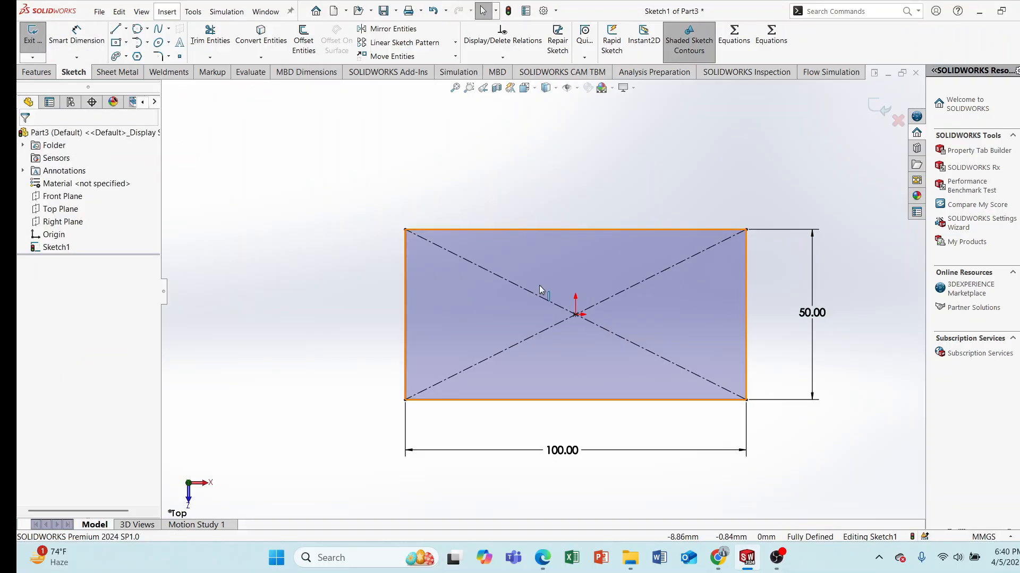
# Extrude the rectangle as a blind boss with a depth of 23 mm to form the base block.
pyautogui.press('f')
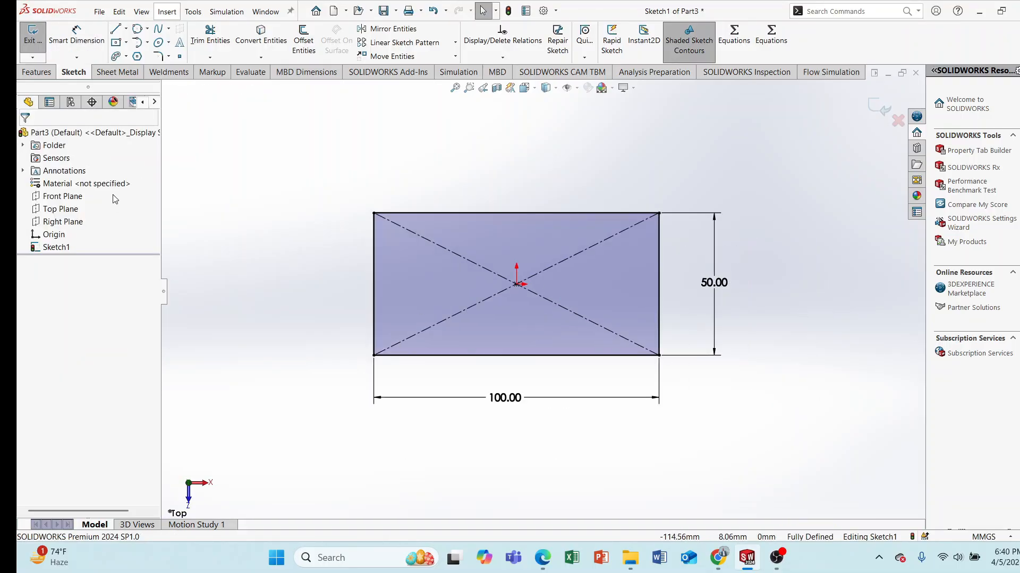
pyautogui.click(38, 73)
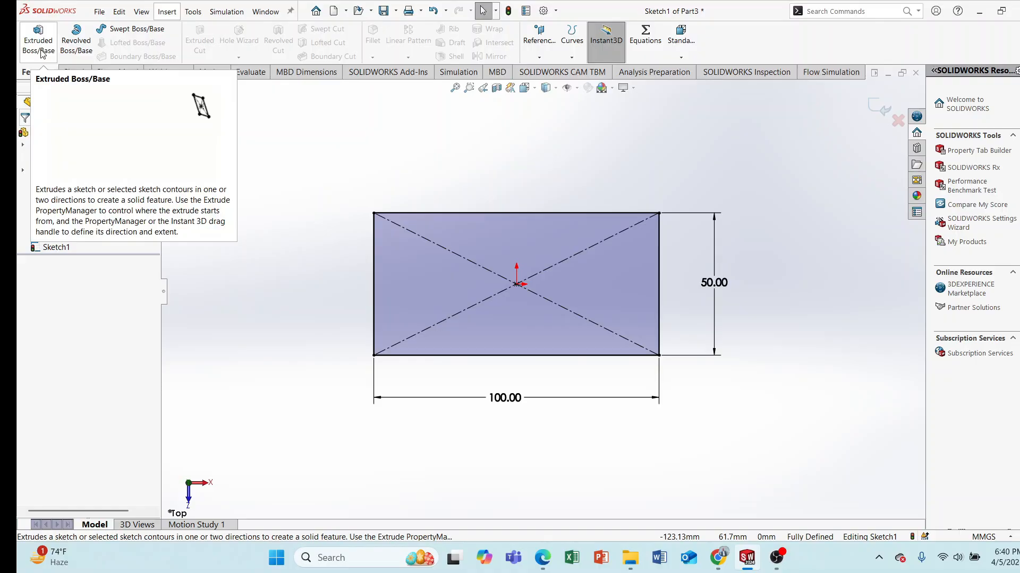
pyautogui.click(41, 54)
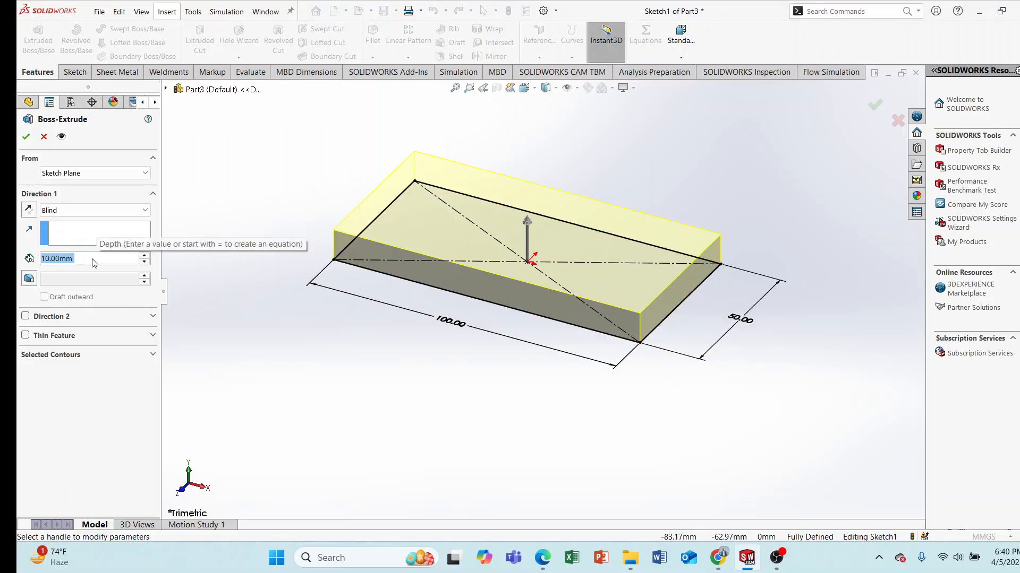
pyautogui.write('23')
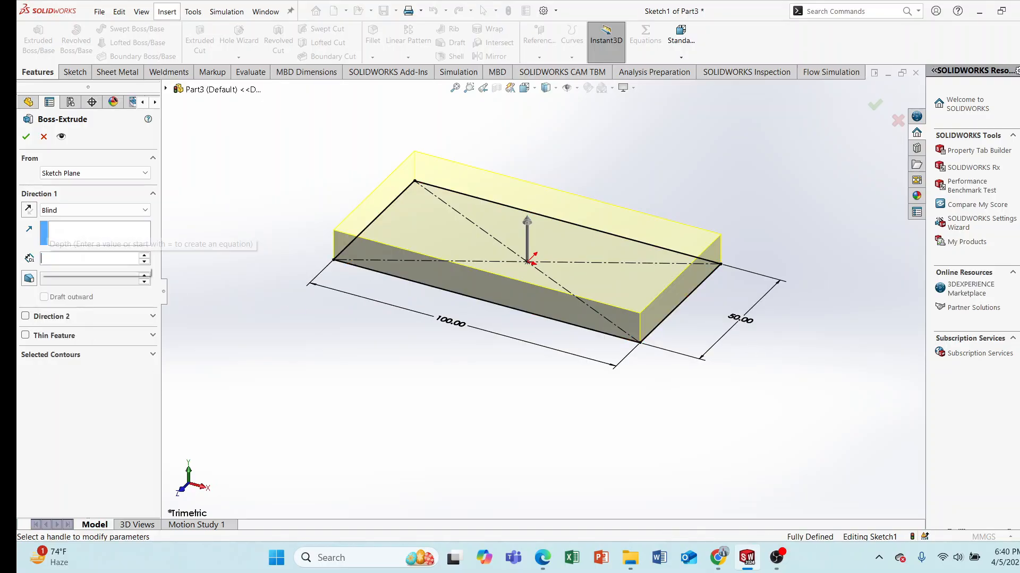
pyautogui.press('Return')
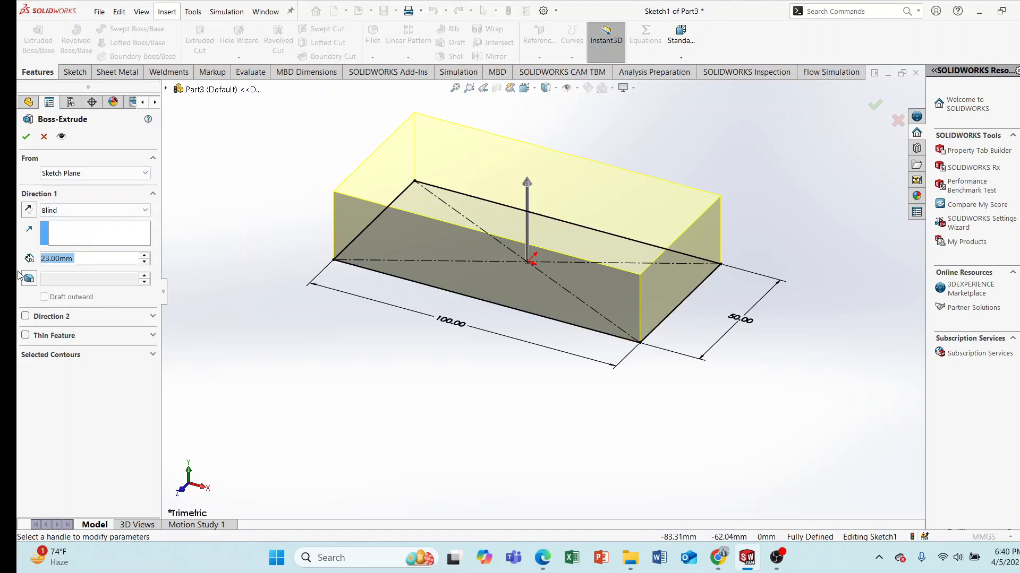
pyautogui.click(30, 138)
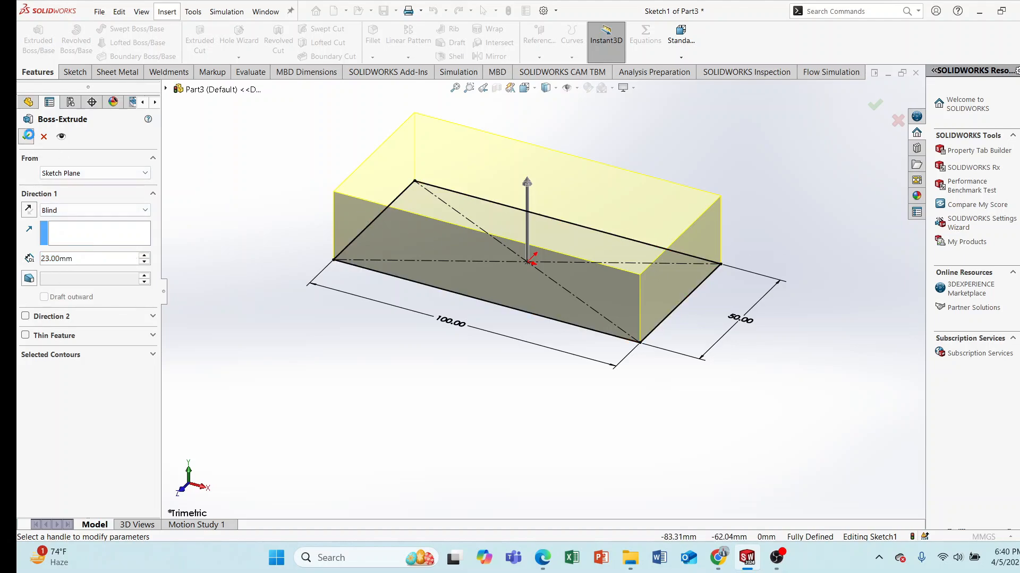
pyautogui.click(216, 229)
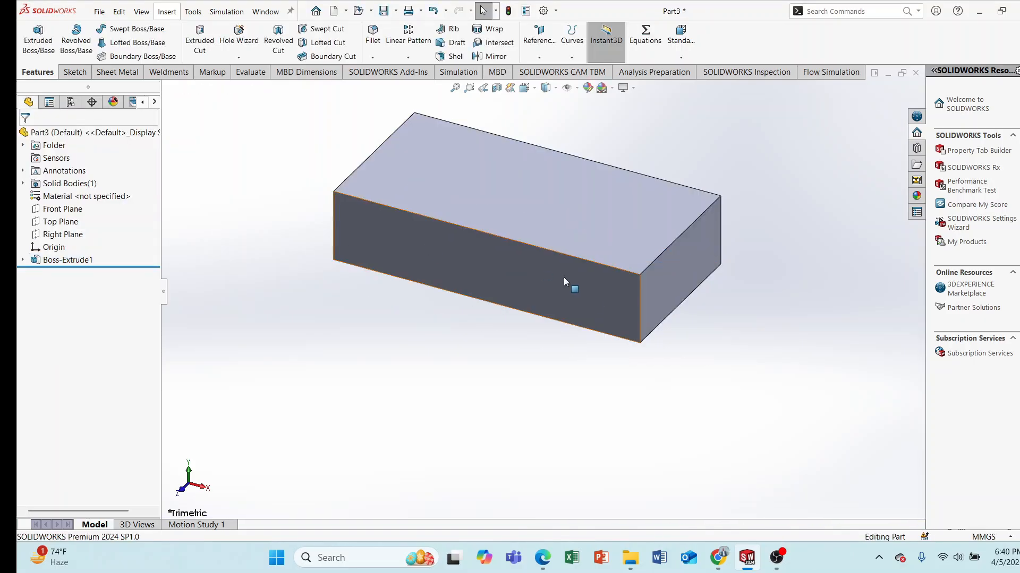
# Switch to 45 tut.pdf in Microsoft Edge to check the left part's dimensions, and return to SOLIDWORKS.
pyautogui.scroll(1, 561, 275)
pyautogui.scroll(-1, 562, 275)
pyautogui.click(546, 560)
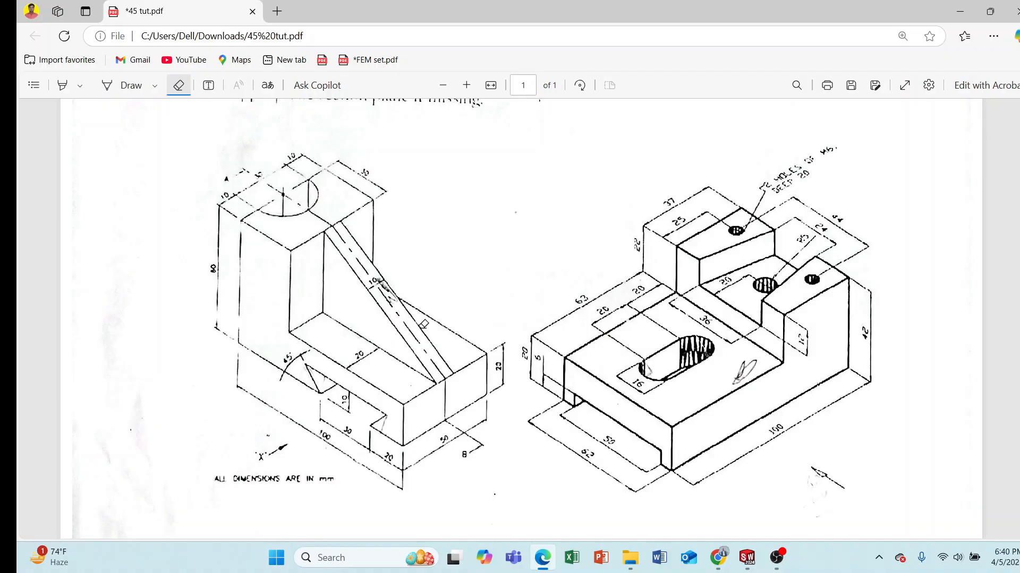
pyautogui.click(749, 558)
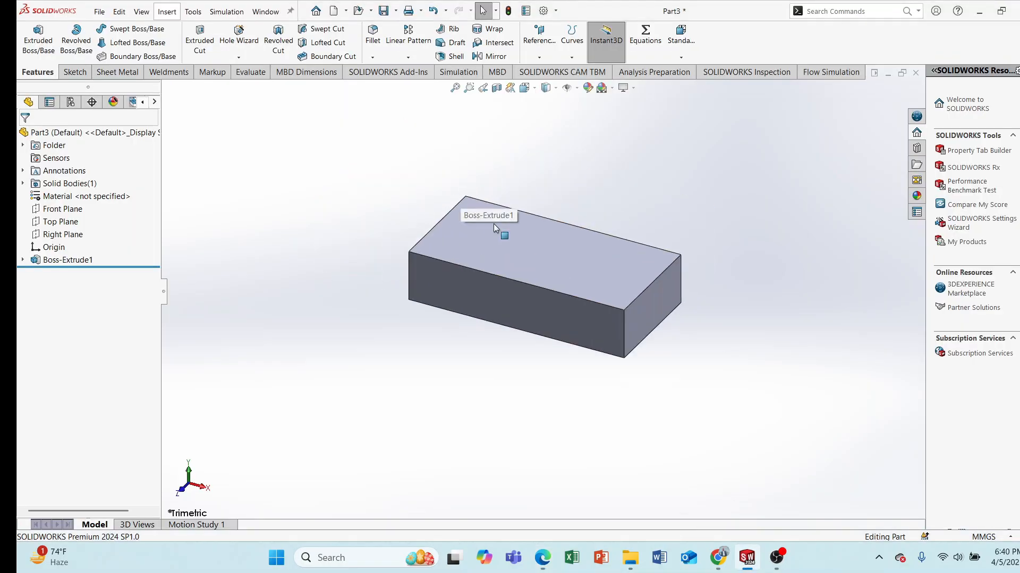
pyautogui.scroll(-2, 493, 224)
pyautogui.moveTo(520, 304); pyautogui.dragTo(334, 171)
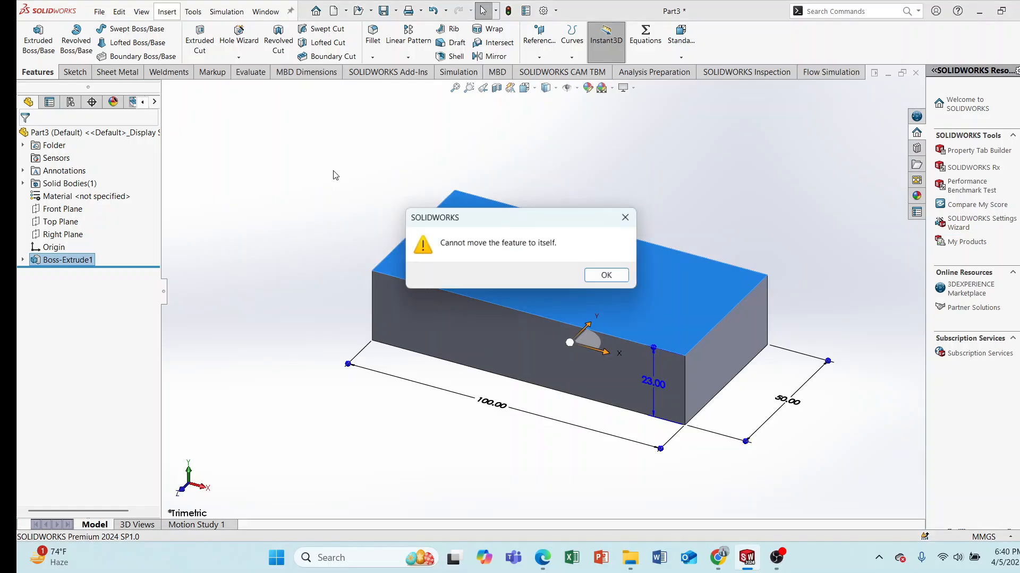
pyautogui.click(627, 217)
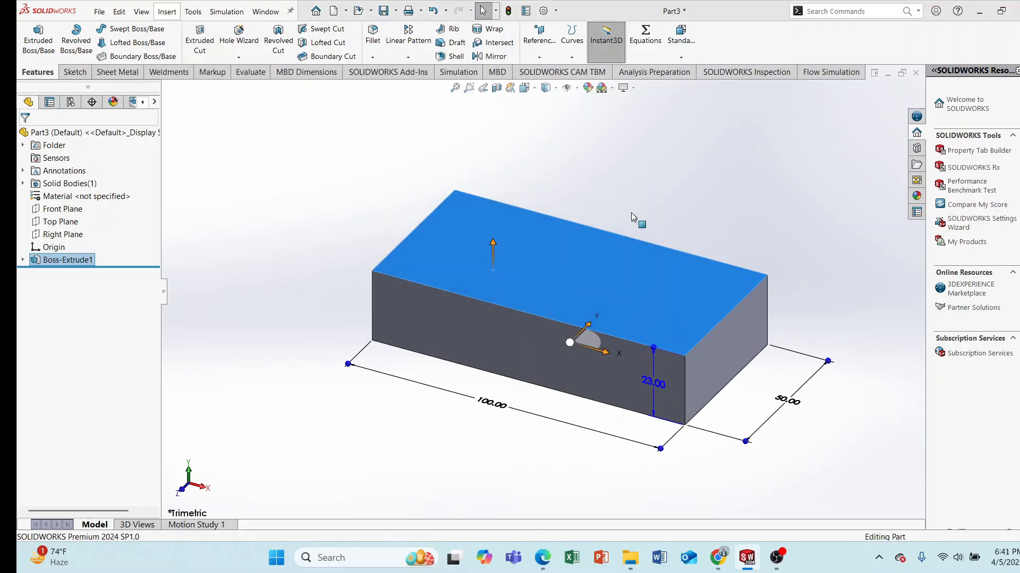
pyautogui.click(670, 155)
pyautogui.click(499, 248)
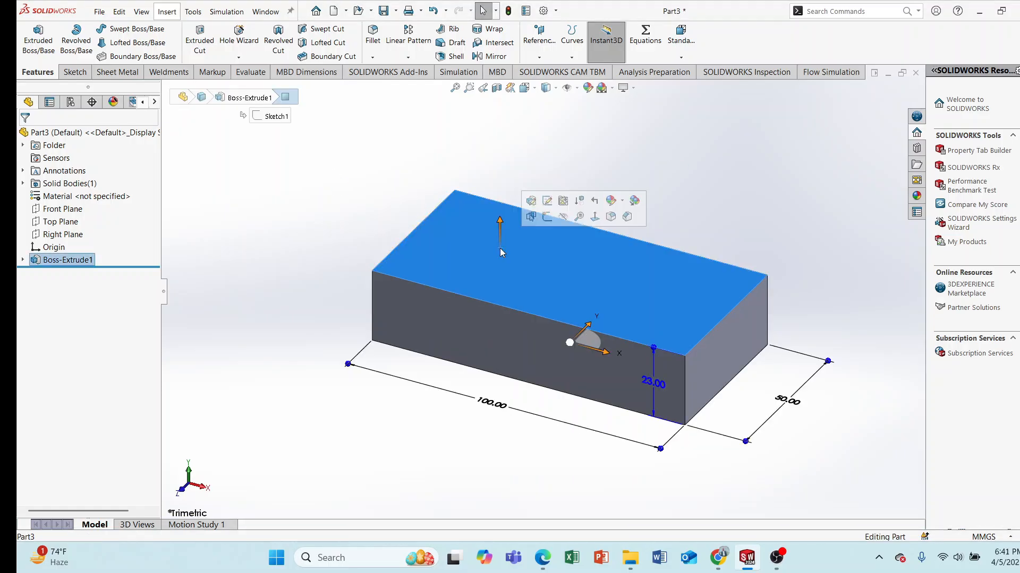
pyautogui.click(672, 168)
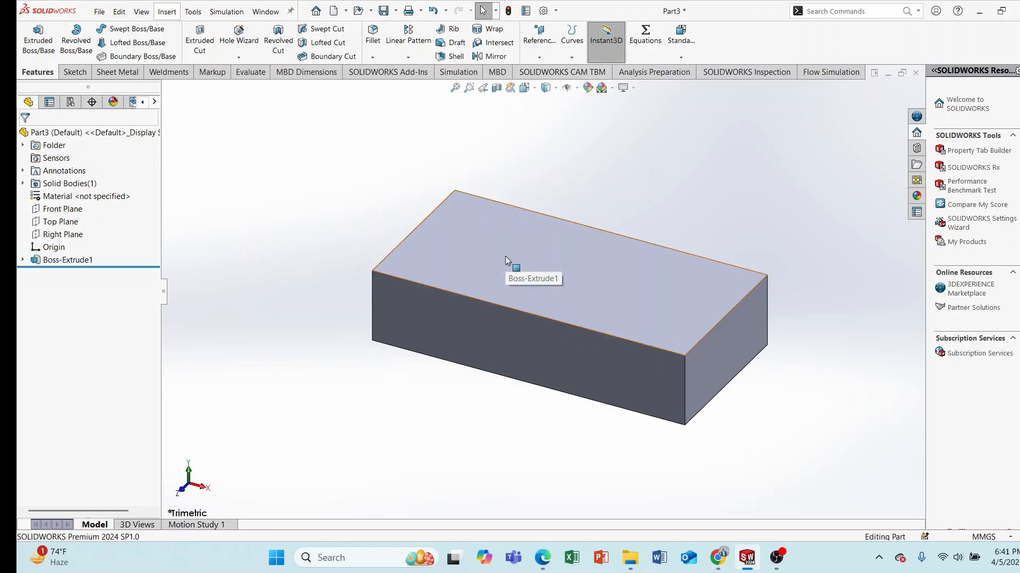
# Sketch a corner rectangle on the base block's top face, about 16 mm wide from its left edge and spanning the full 50 mm depth.
pyautogui.click(505, 256)
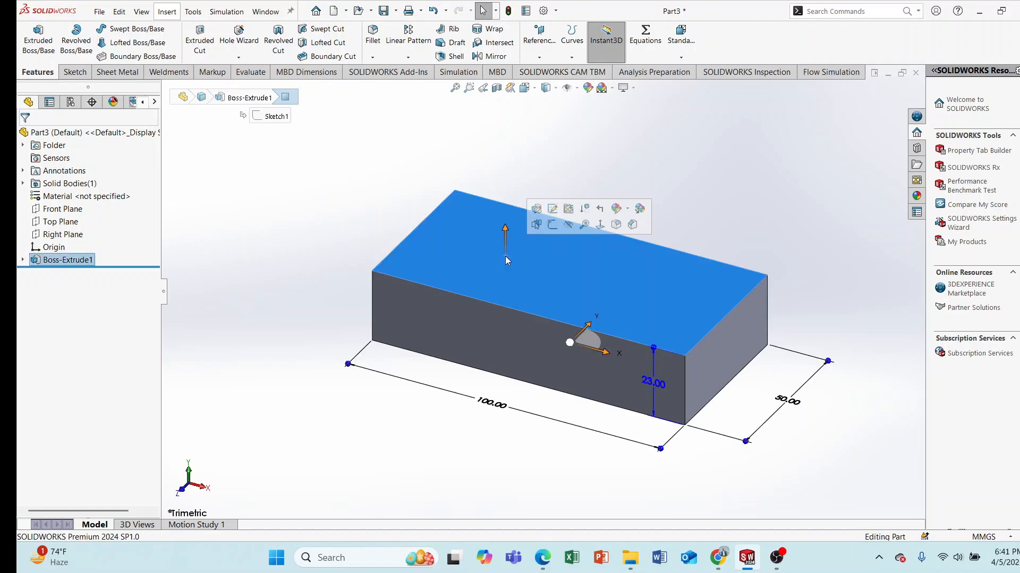
pyautogui.click(553, 227)
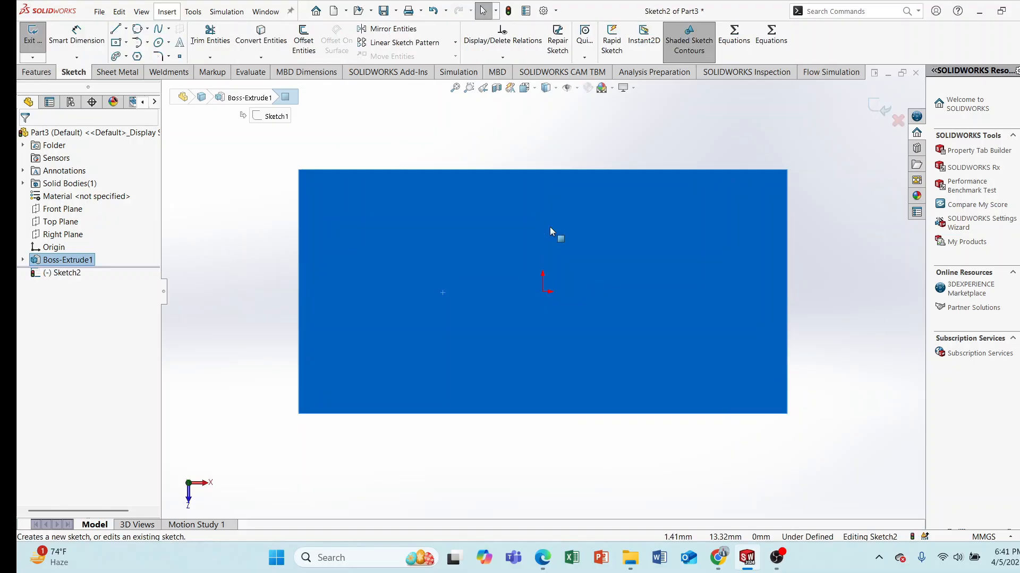
pyautogui.click(227, 193)
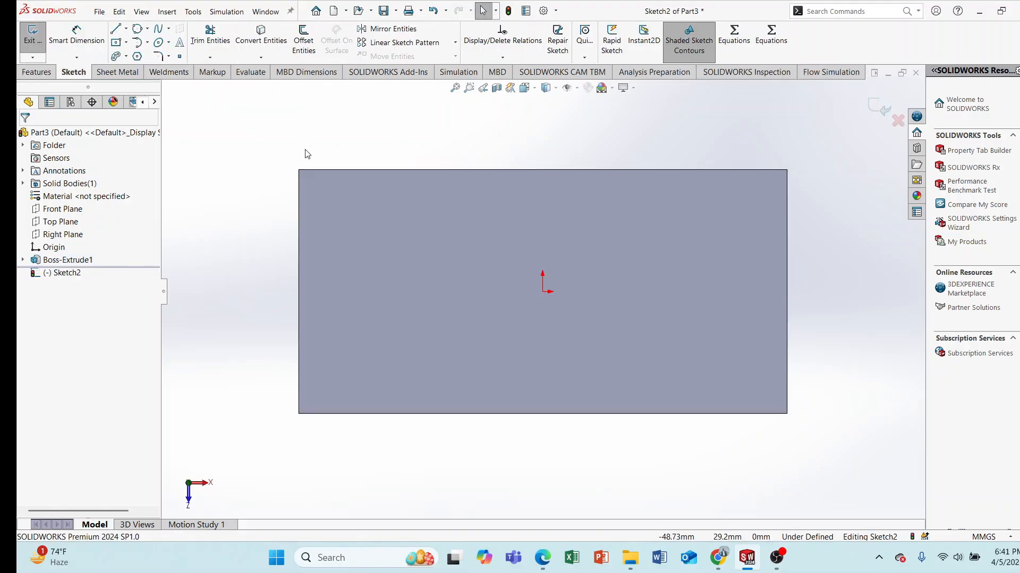
pyautogui.click(126, 43)
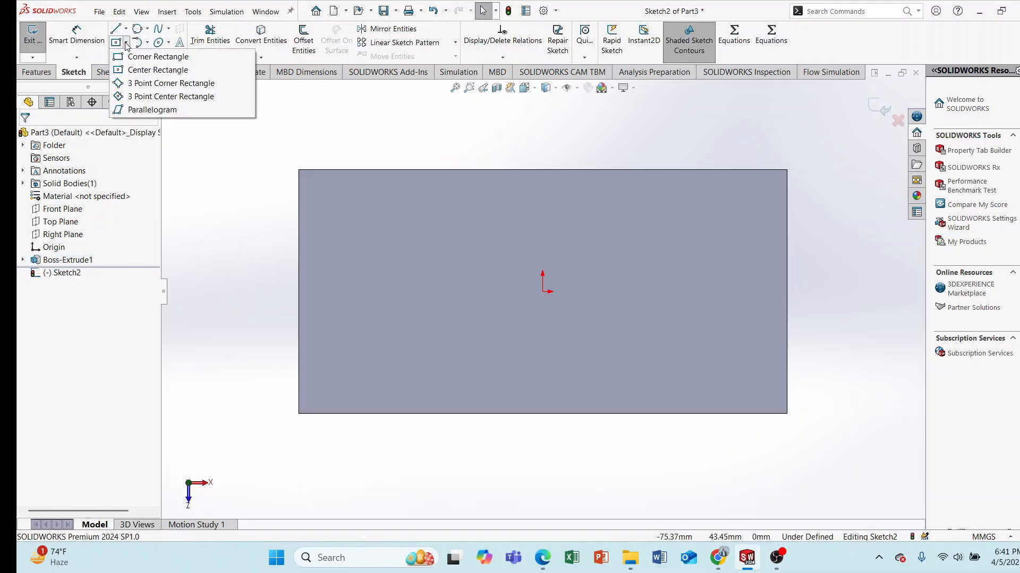
pyautogui.click(155, 57)
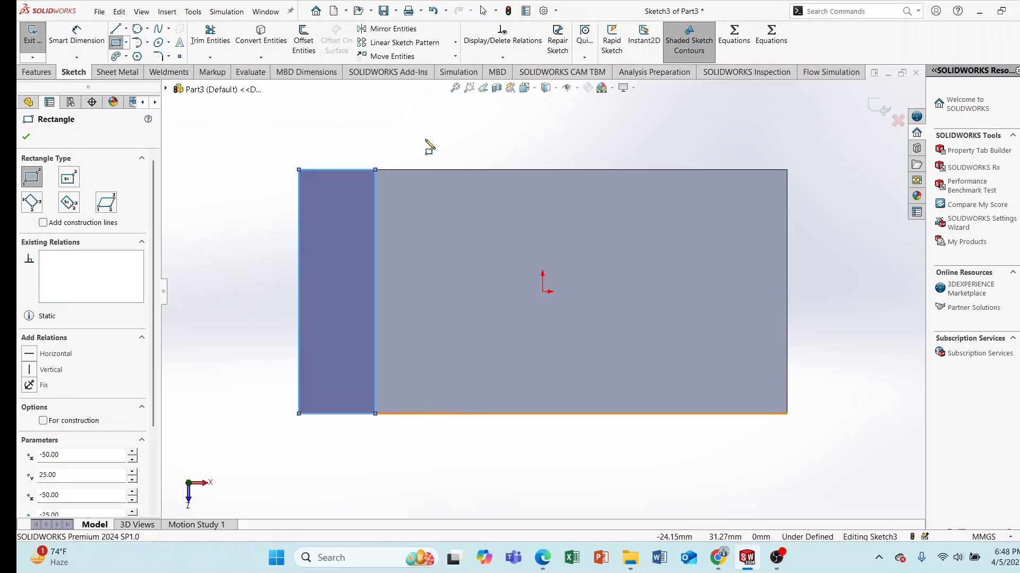
pyautogui.rightClick(428, 146)
pyautogui.click(455, 144)
# Dimension the new rectangle's upper edge and set its width to 30 mm.
pyautogui.click(76, 33)
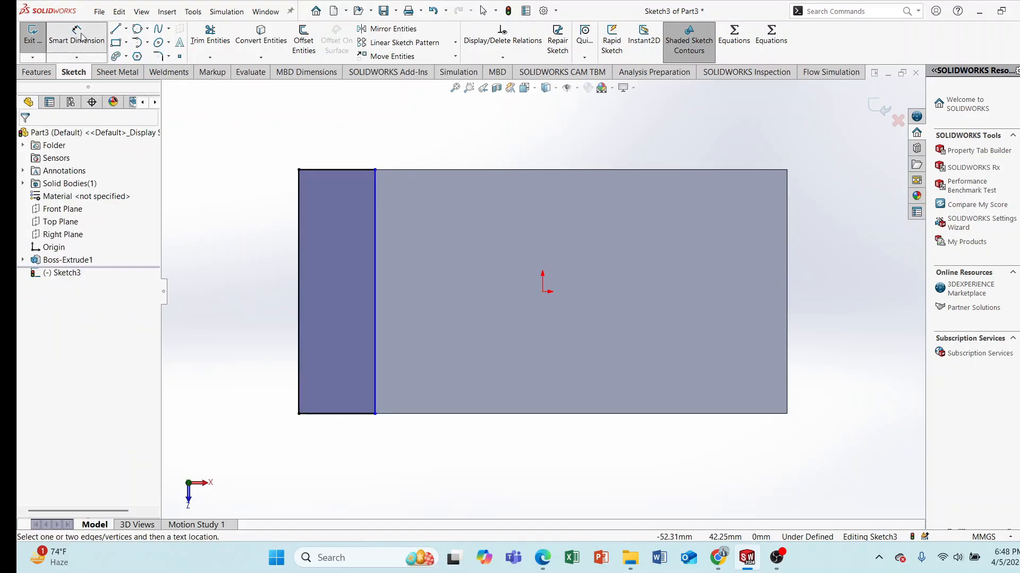
pyautogui.click(324, 170)
pyautogui.click(339, 142)
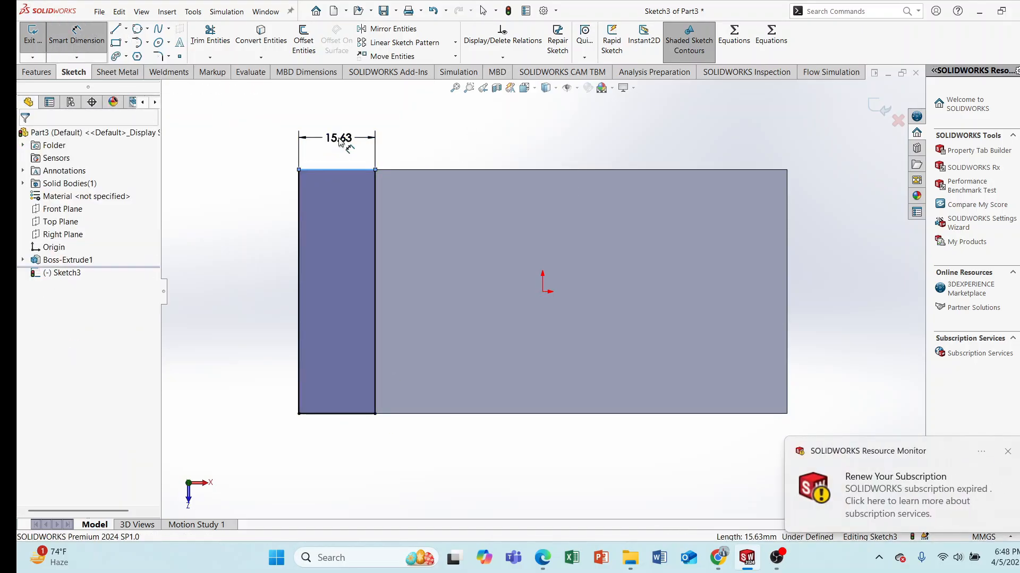
pyautogui.press('BackSpace')
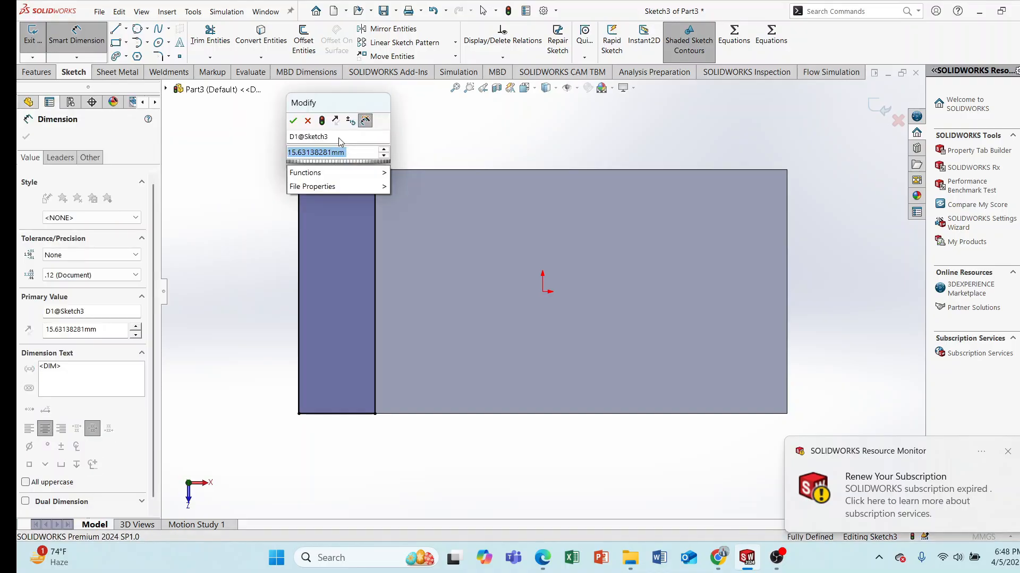
pyautogui.write('10')
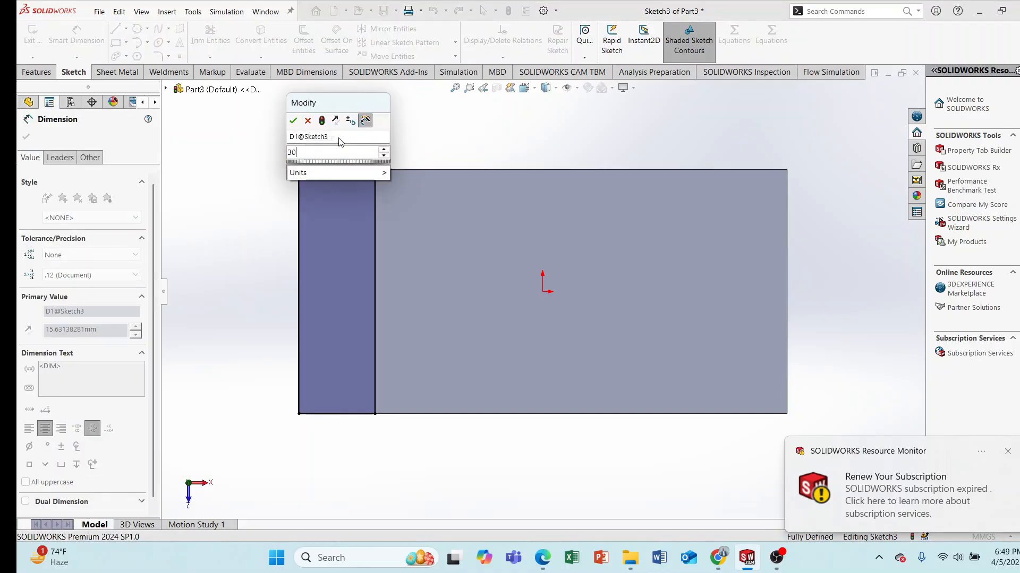
pyautogui.press('Return')
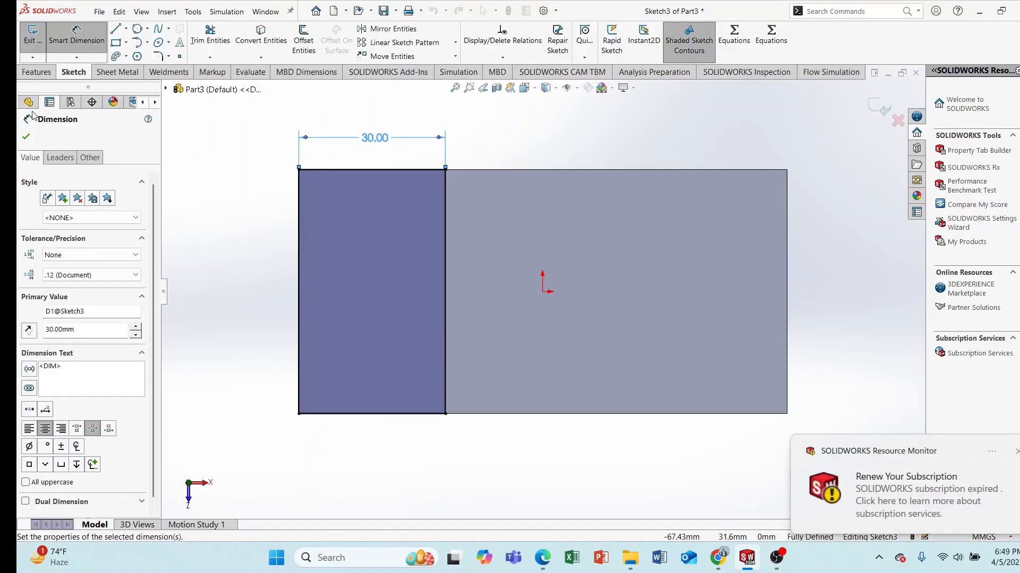
pyautogui.click(26, 137)
# Extrude the 30 mm wide rectangle as a blind boss with a depth of 60-23 mm to form the upright block.
pyautogui.click(38, 71)
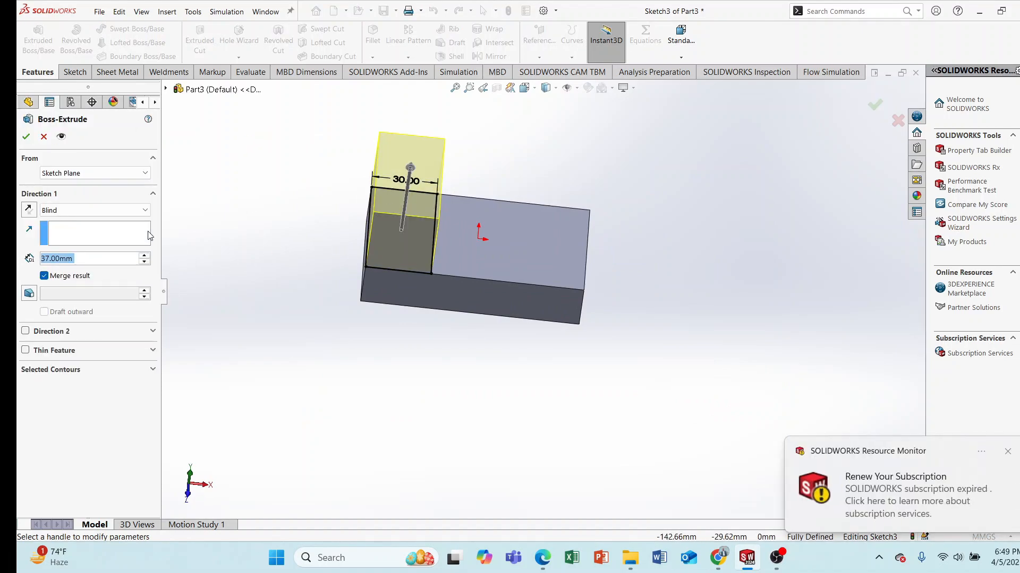
pyautogui.press('BackSpace')
pyautogui.write('60')
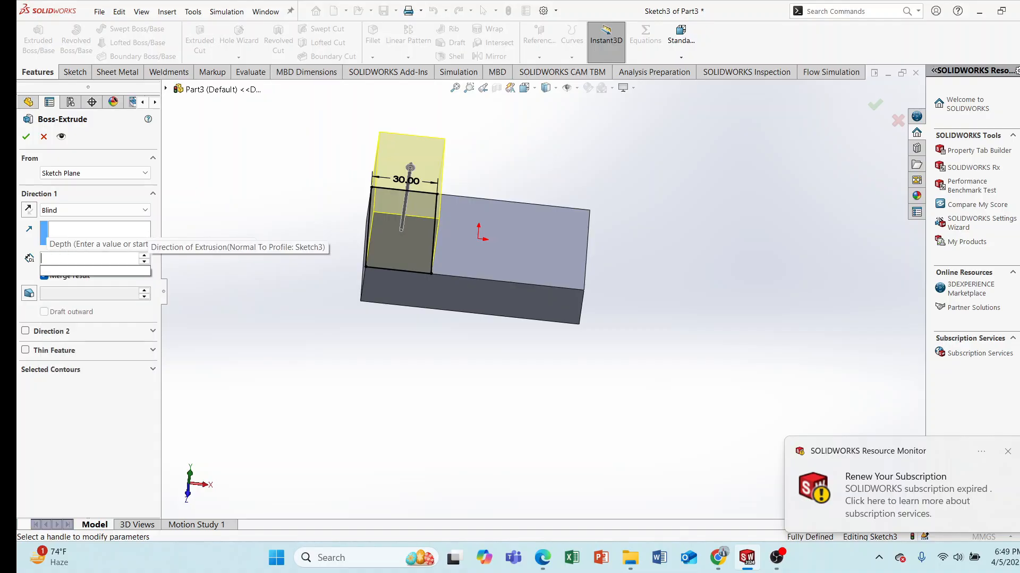
pyautogui.write('-23')
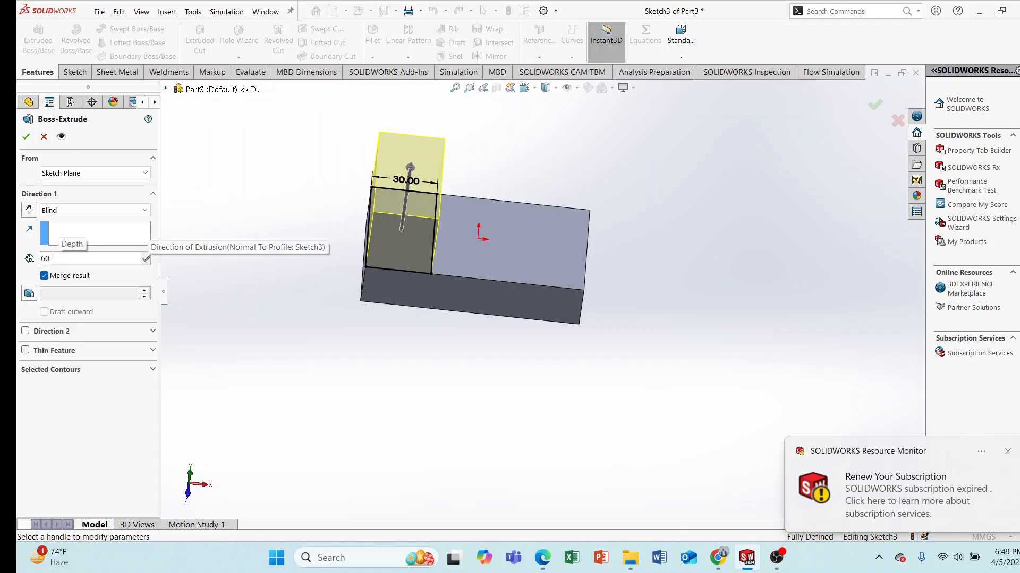
pyautogui.press('Return')
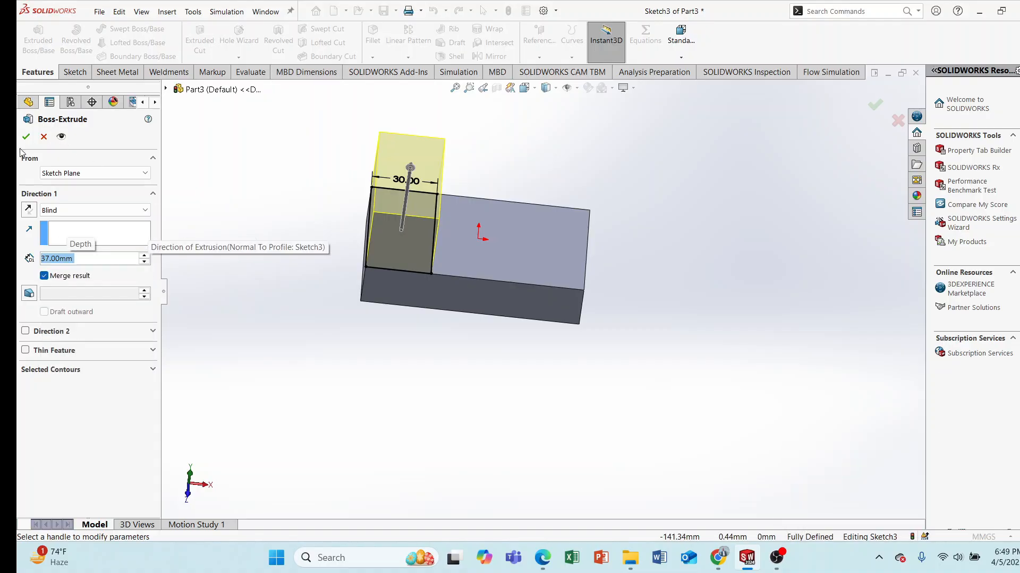
pyautogui.press('Return')
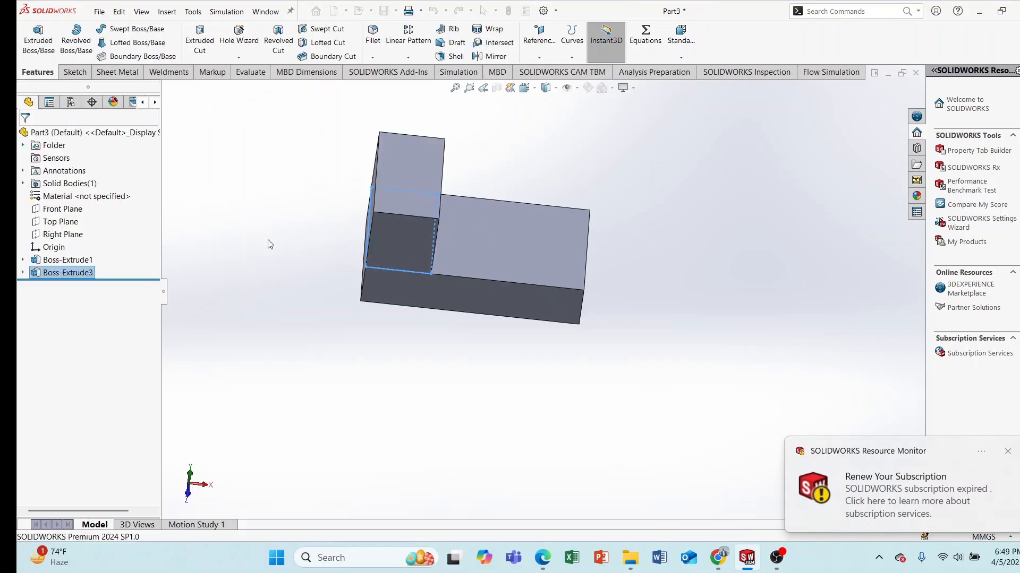
# Check the left part in 45 tut.pdf in Microsoft Edge, return to SOLIDWORKS and open a sketch on the upright block's top face.
pyautogui.click(542, 558)
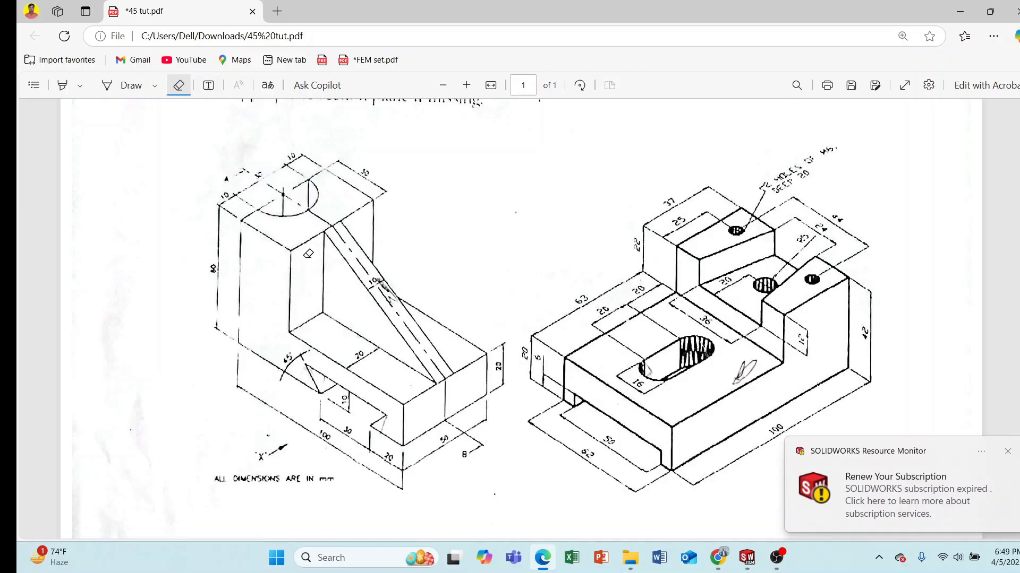
pyautogui.click(747, 558)
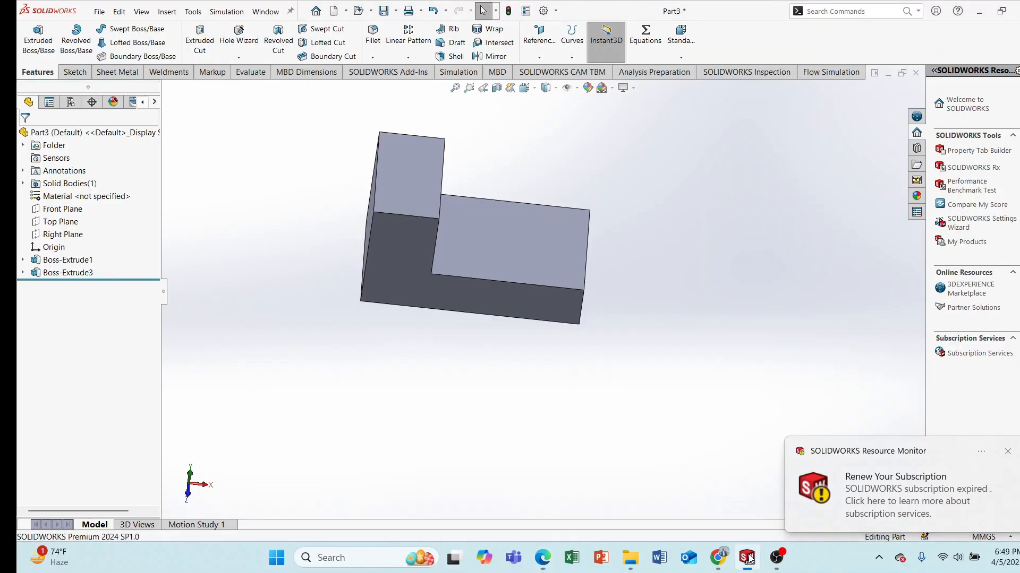
pyautogui.click(426, 170)
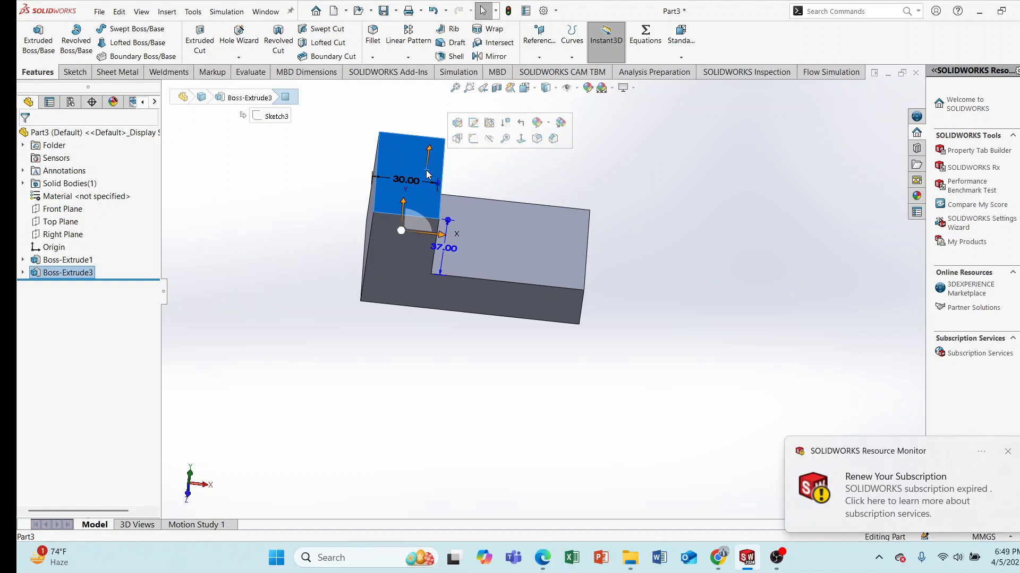
pyautogui.click(477, 140)
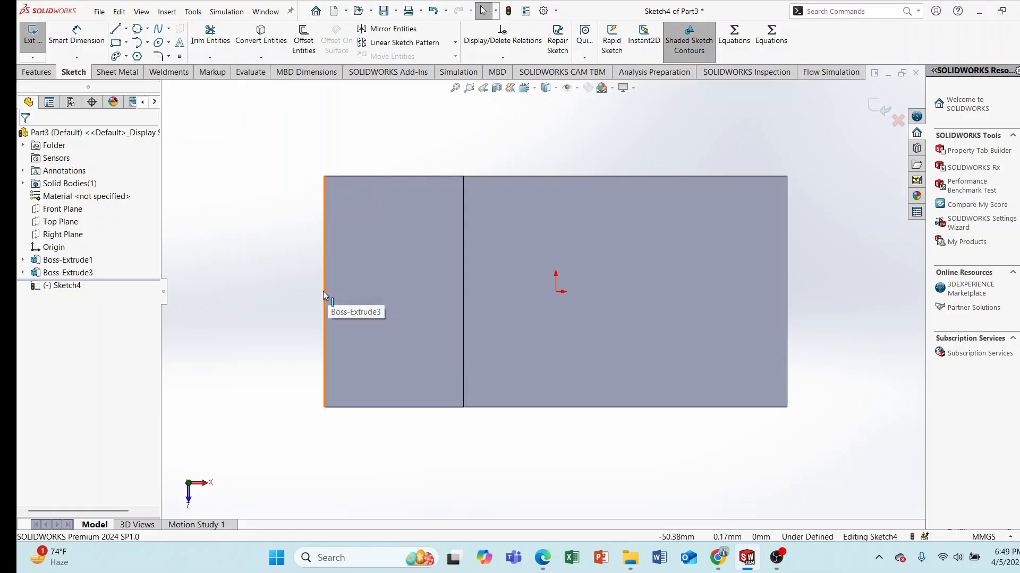
# Sketch a 180° centerpoint arc of 25 mm radius, centred on the midpoint of the top face's outer edge and ending at its two corners.
pyautogui.click(148, 44)
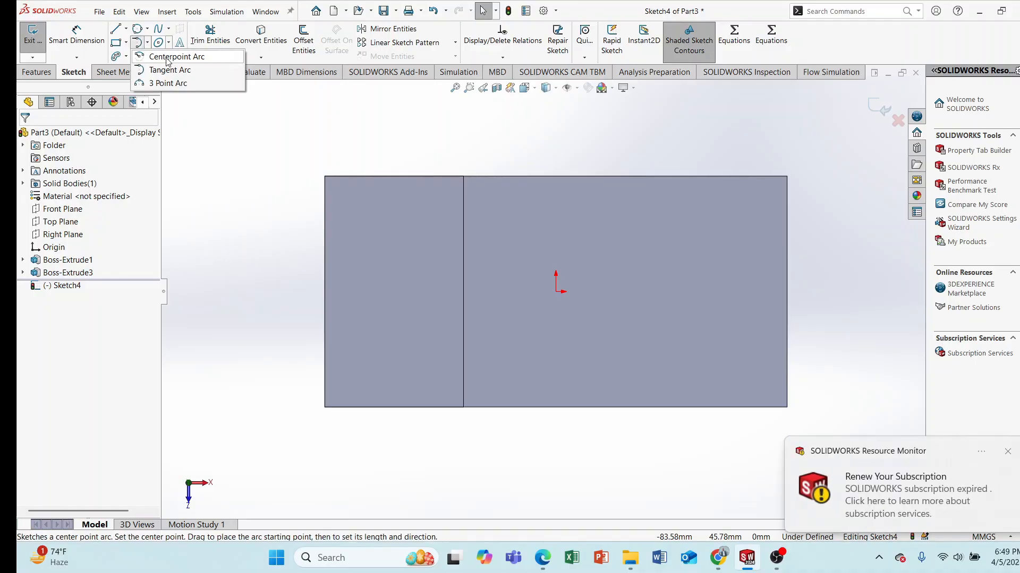
pyautogui.click(168, 57)
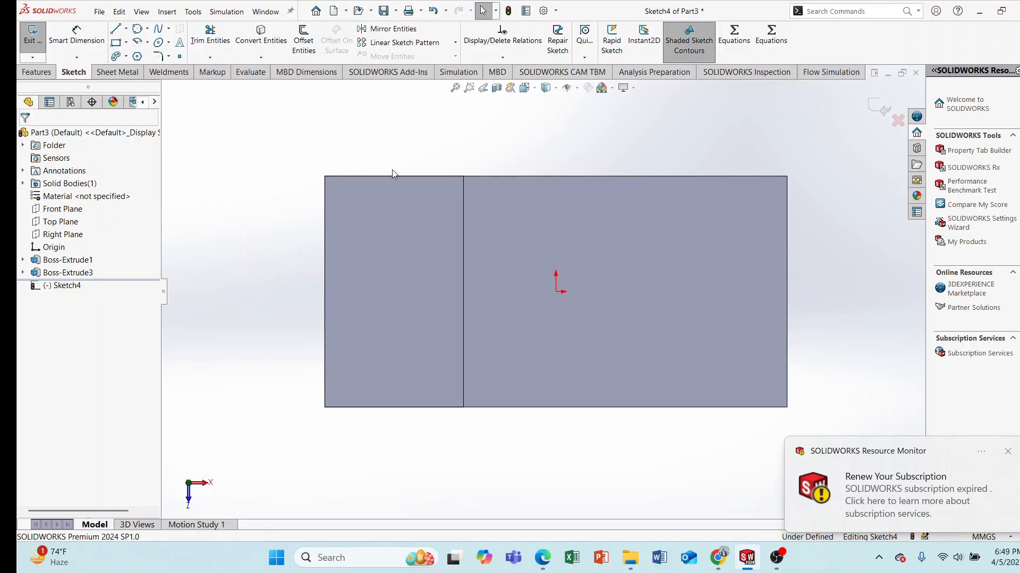
pyautogui.click(324, 292)
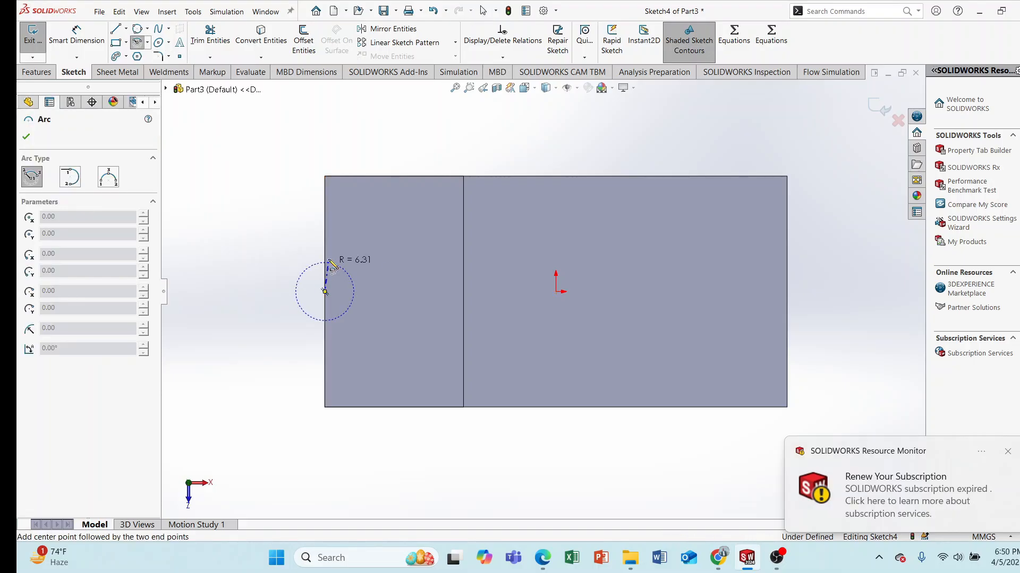
pyautogui.click(324, 178)
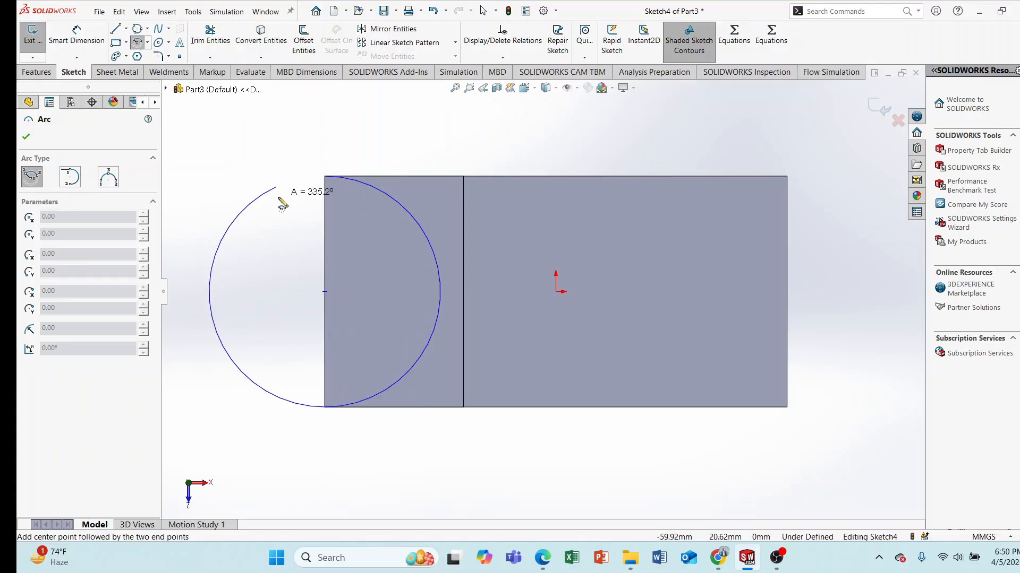
pyautogui.click(325, 407)
pyautogui.rightClick(295, 147)
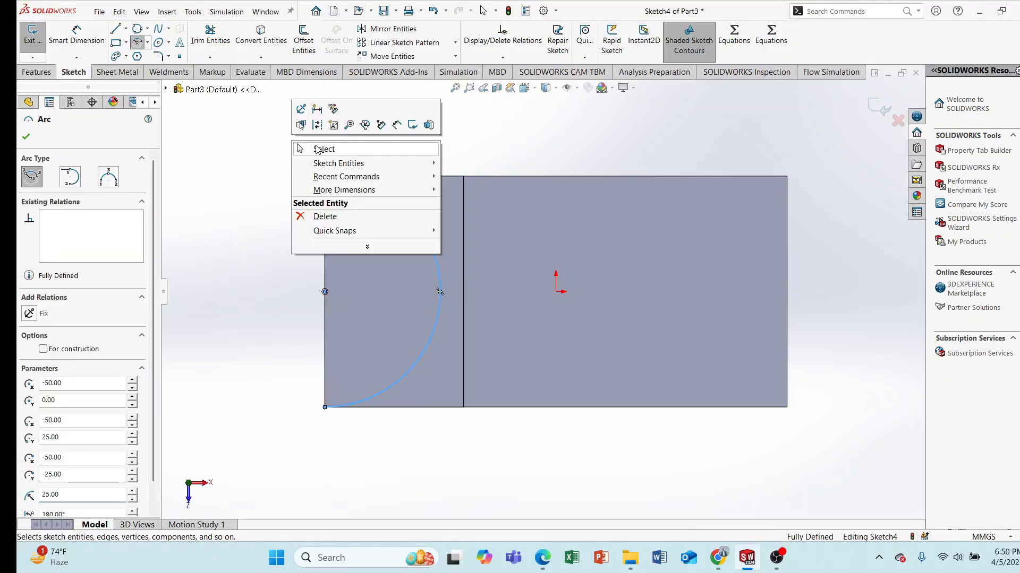
pyautogui.click(328, 154)
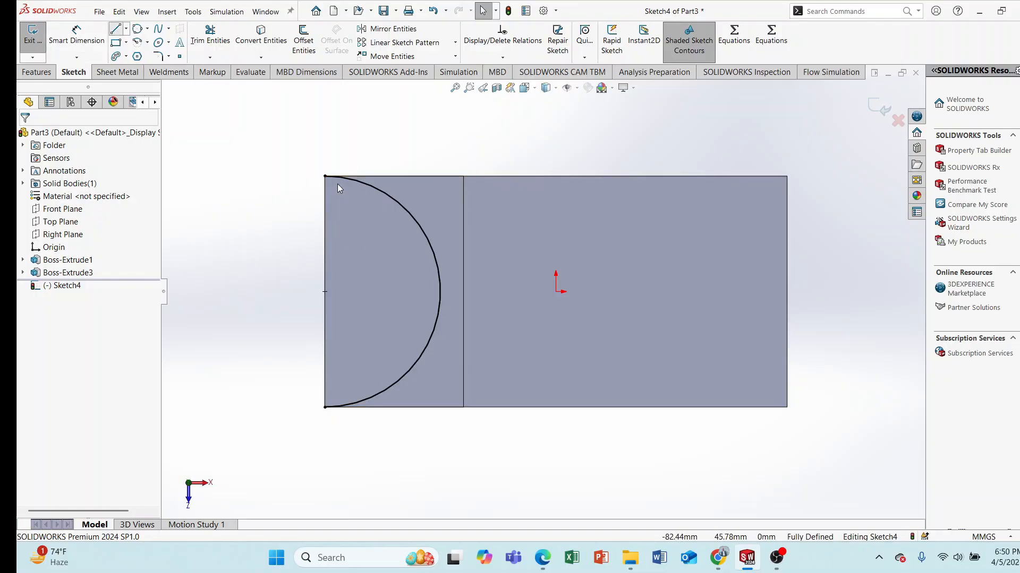
# Close the semicircle with a 50 mm vertical line joining the arc's two endpoints along the block's outer edge.
pyautogui.click(325, 408)
pyautogui.rightClick(344, 141)
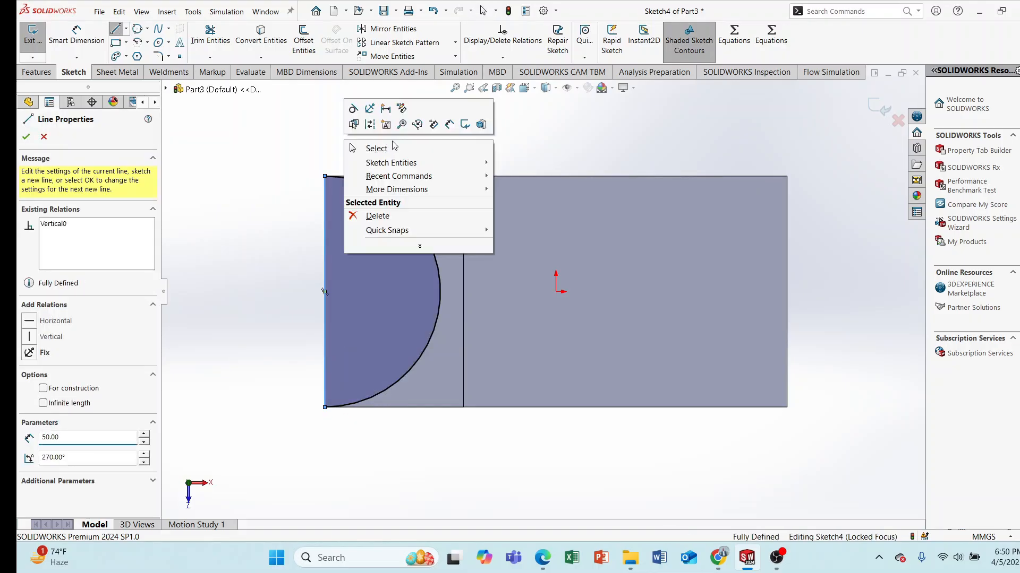
pyautogui.click(393, 148)
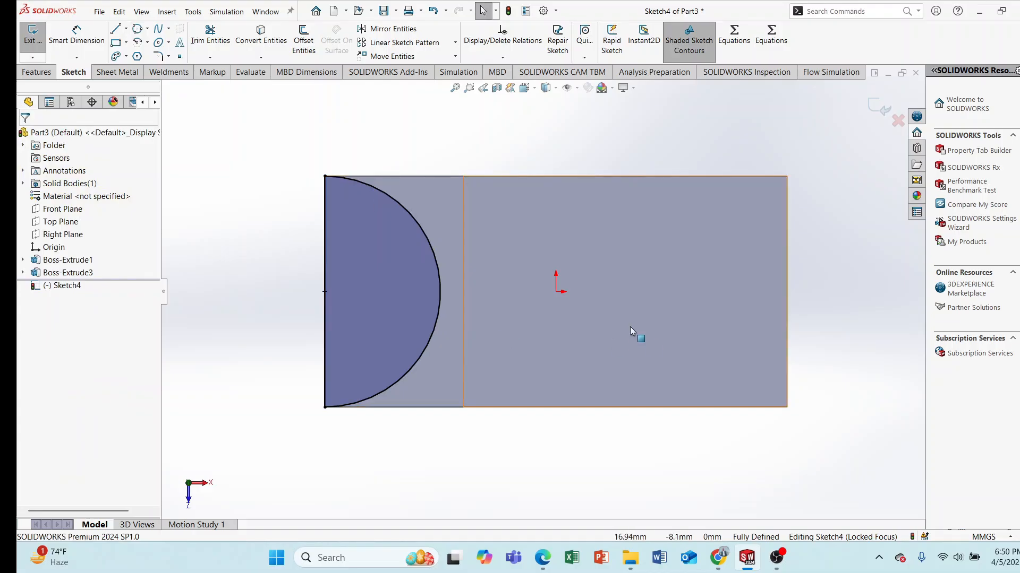
# Start an Extruded Cut of the semicircular profile down into the upright block.
pyautogui.click(36, 72)
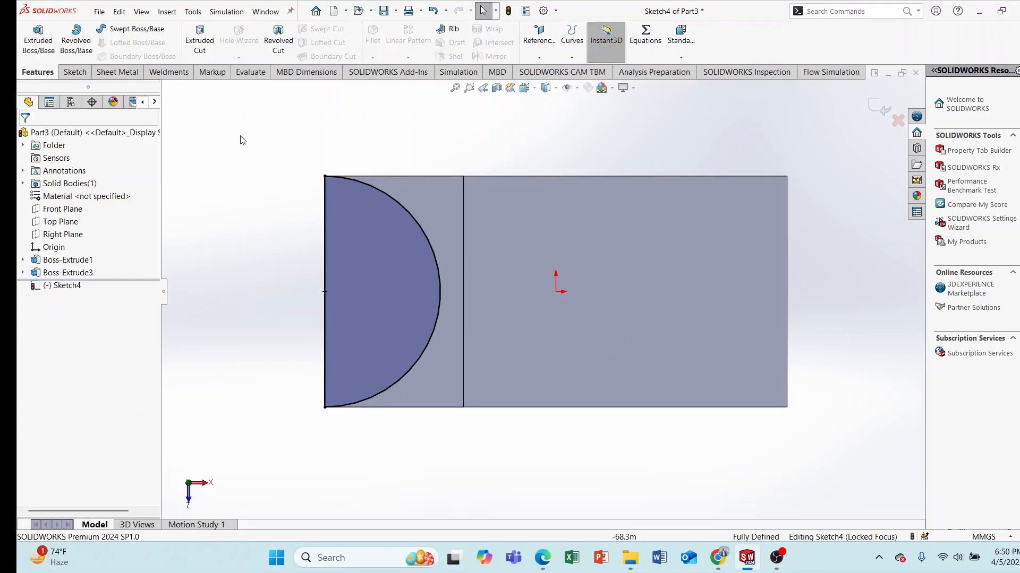
pyautogui.click(204, 41)
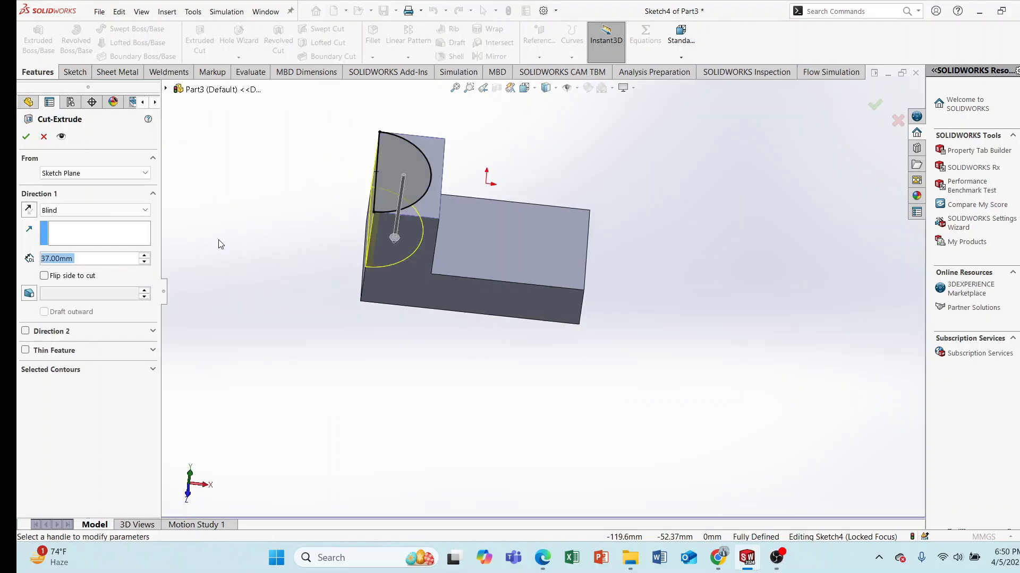
# Cut the semicircular profile through the upright block and base using the Through All end condition.
pyautogui.click(72, 210)
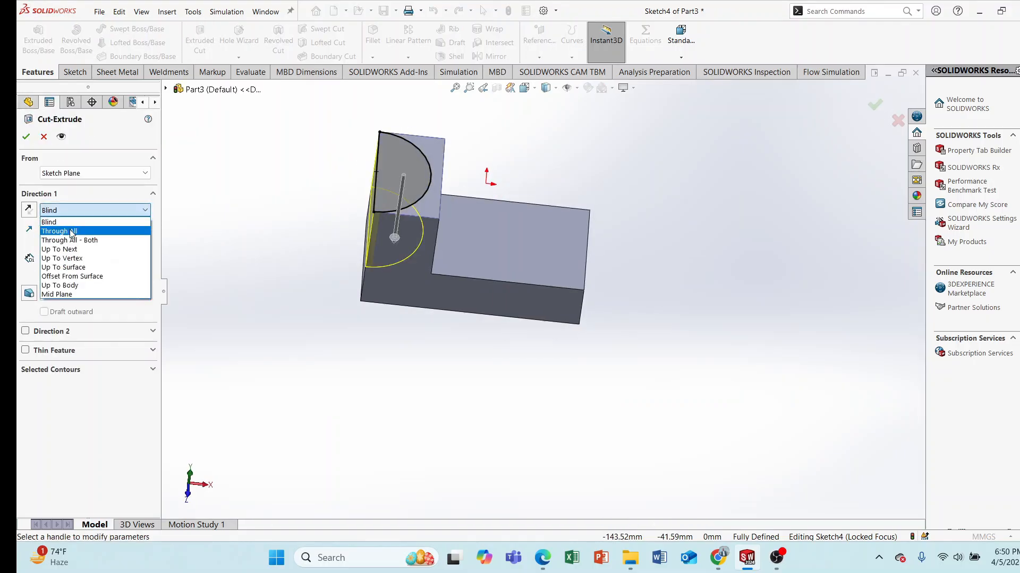
pyautogui.click(71, 232)
pyautogui.moveTo(338, 332); pyautogui.dragTo(367, 180, button='middle')
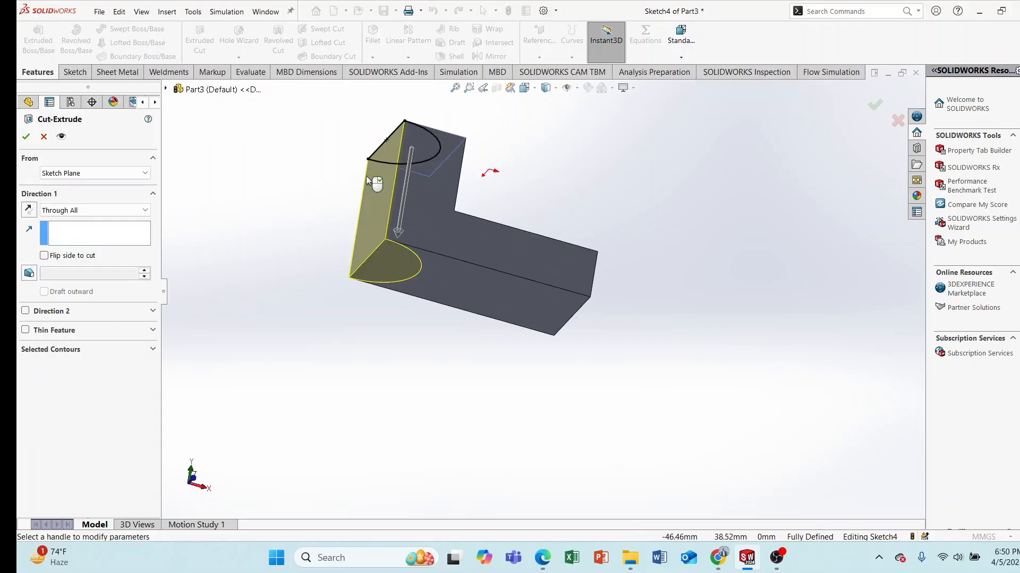
pyautogui.click(25, 136)
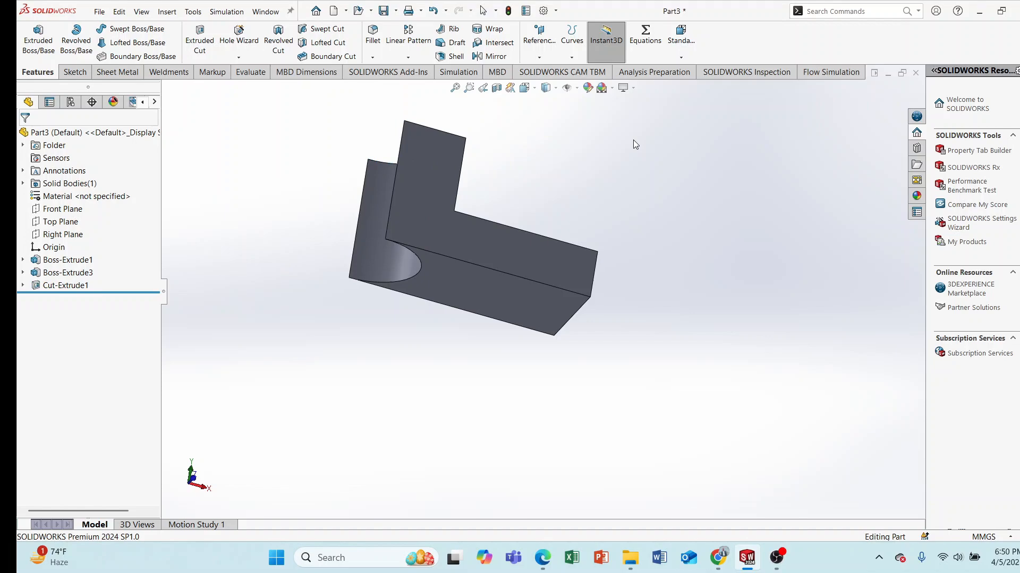
# Switch to the reference PDF in the browser to check the upright block's hole dimensions, and return to the part in SOLIDWORKS.
pyautogui.moveTo(633, 139); pyautogui.dragTo(588, 359, button='middle')
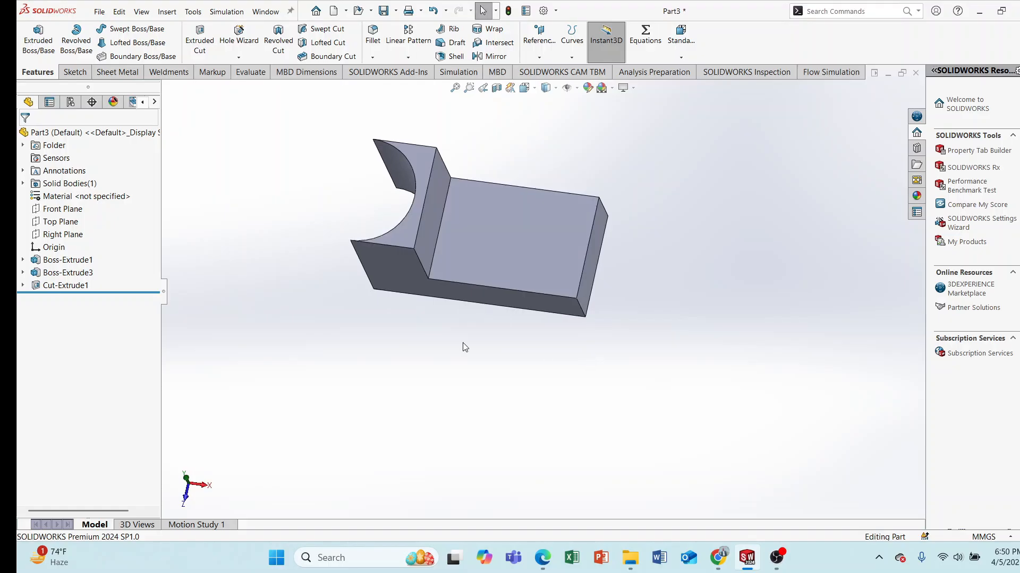
pyautogui.click(543, 557)
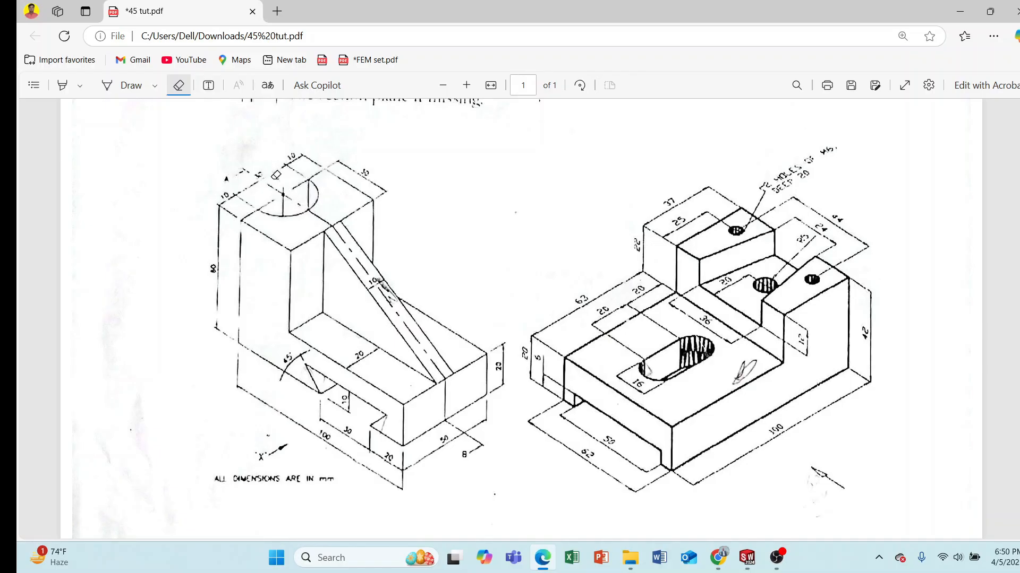
pyautogui.click(747, 557)
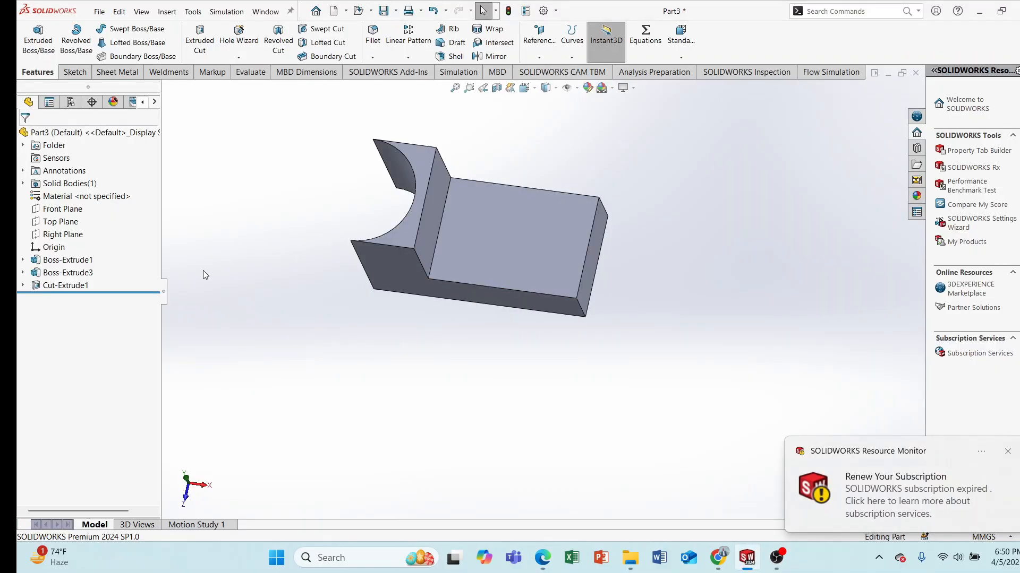
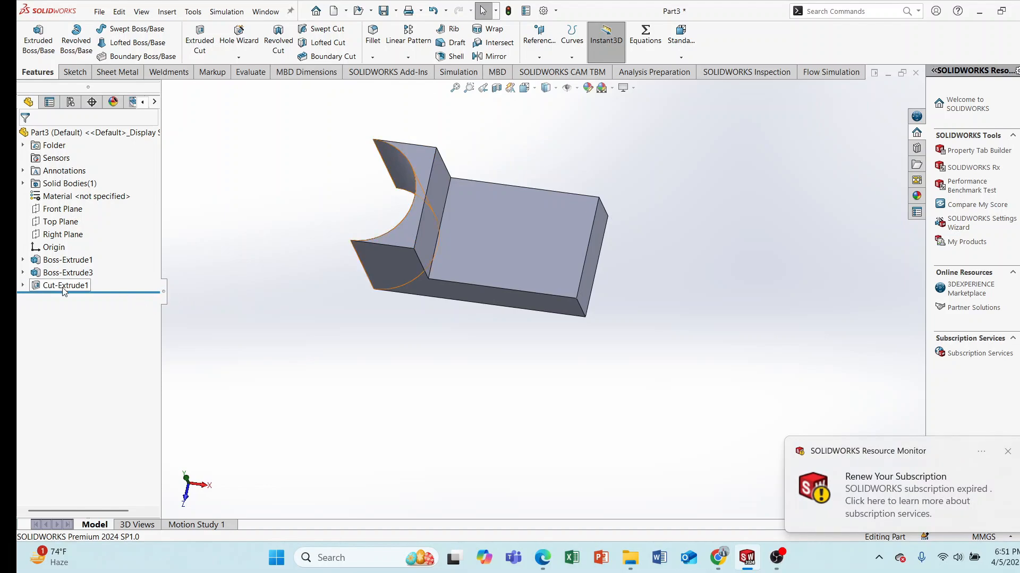
# Edit the sketch of the semicircular cut and delete its existing arc and straight closing line.
pyautogui.click(23, 285)
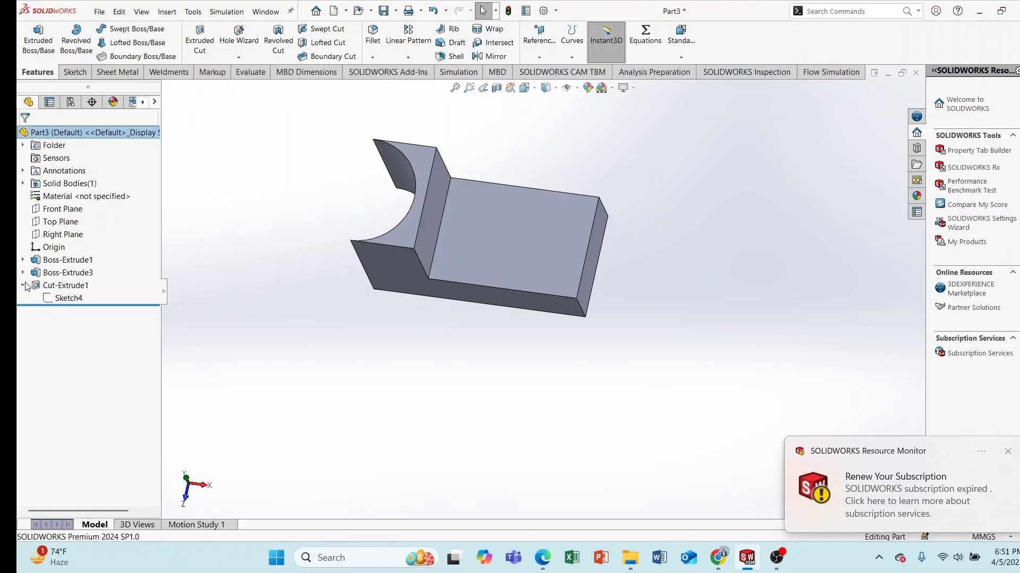
pyautogui.click(73, 299)
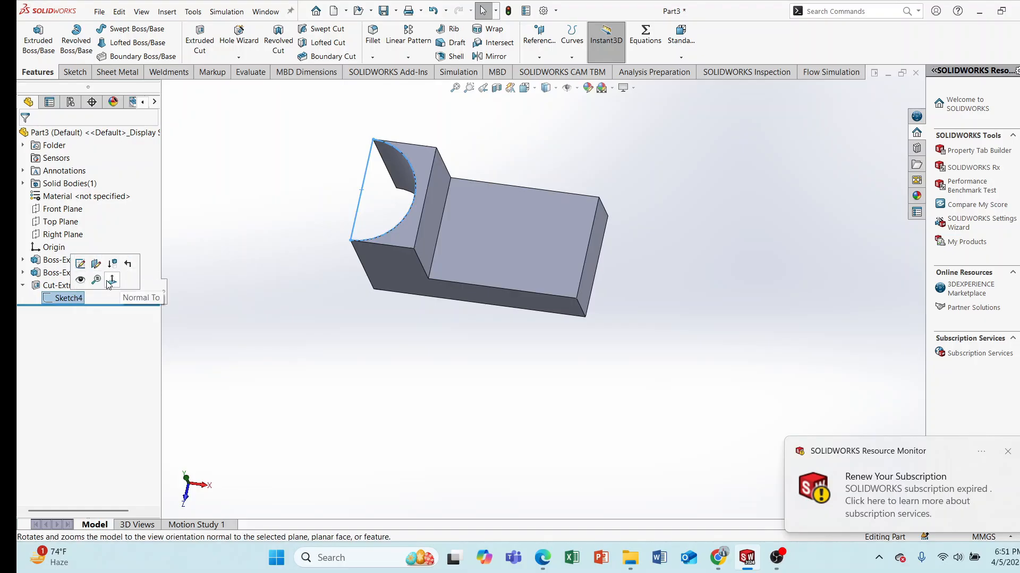
pyautogui.click(81, 264)
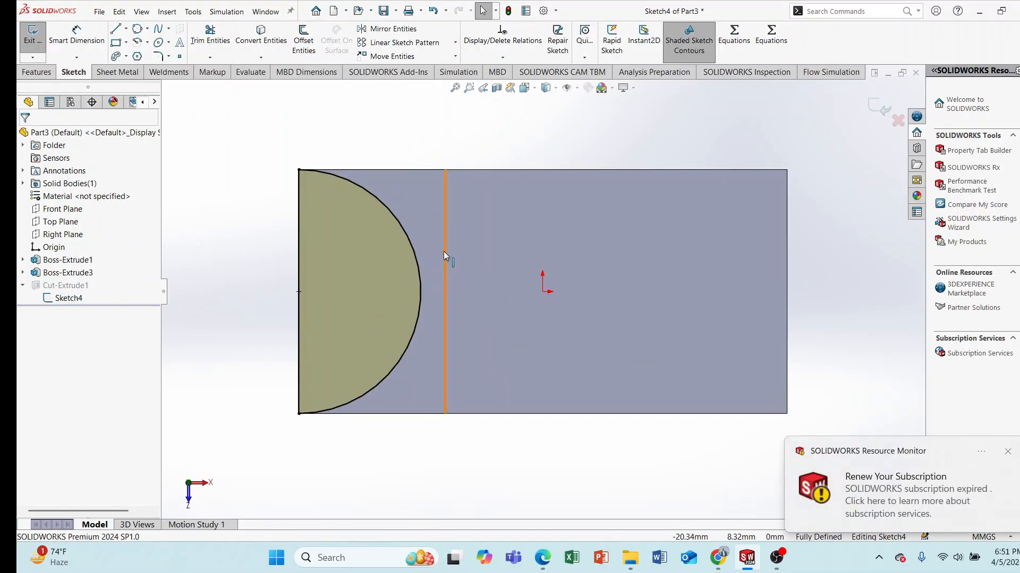
pyautogui.click(413, 247)
pyautogui.rightClick(413, 246)
pyautogui.click(237, 157)
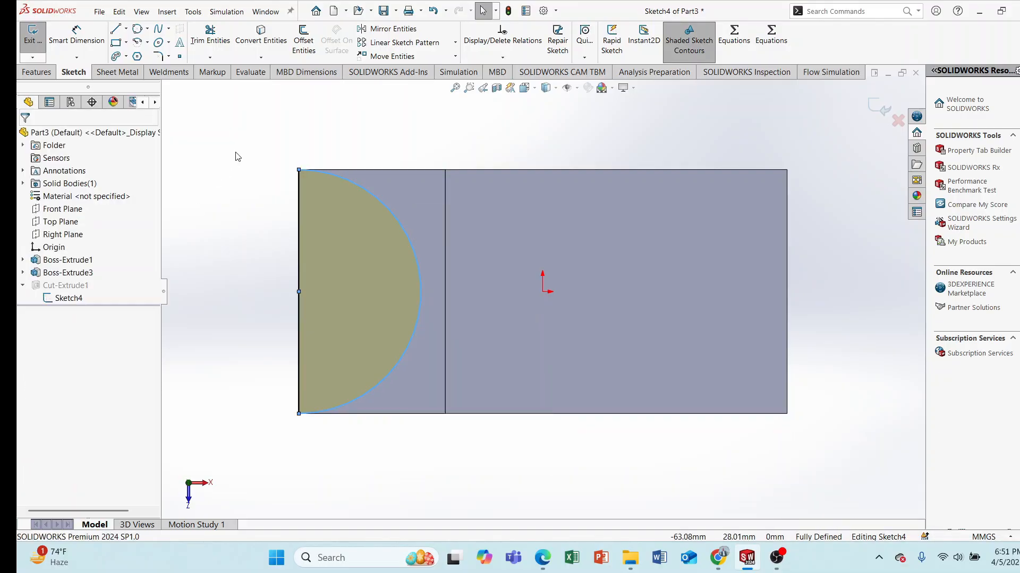
pyautogui.moveTo(235, 144); pyautogui.dragTo(451, 435)
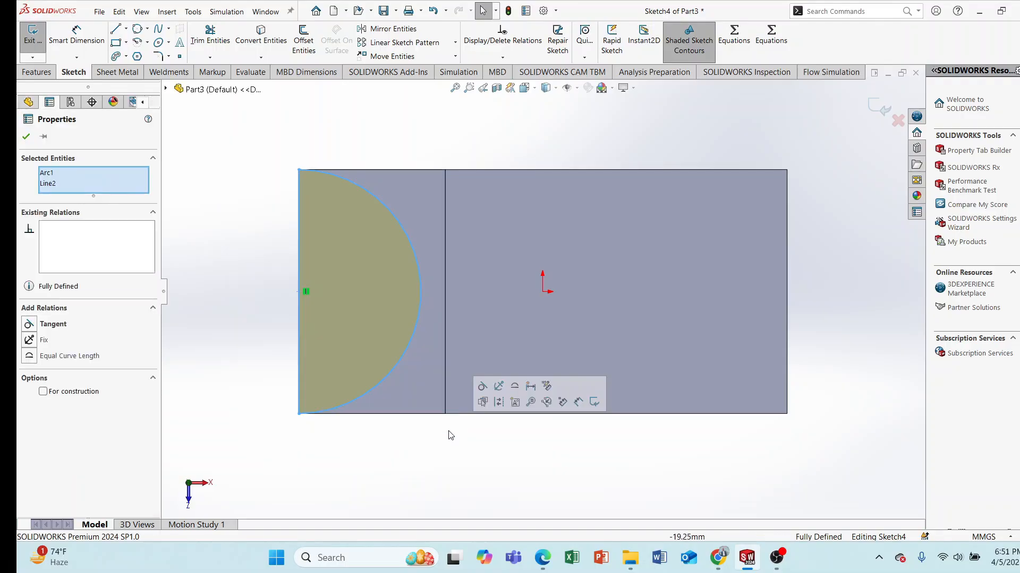
pyautogui.click(450, 434)
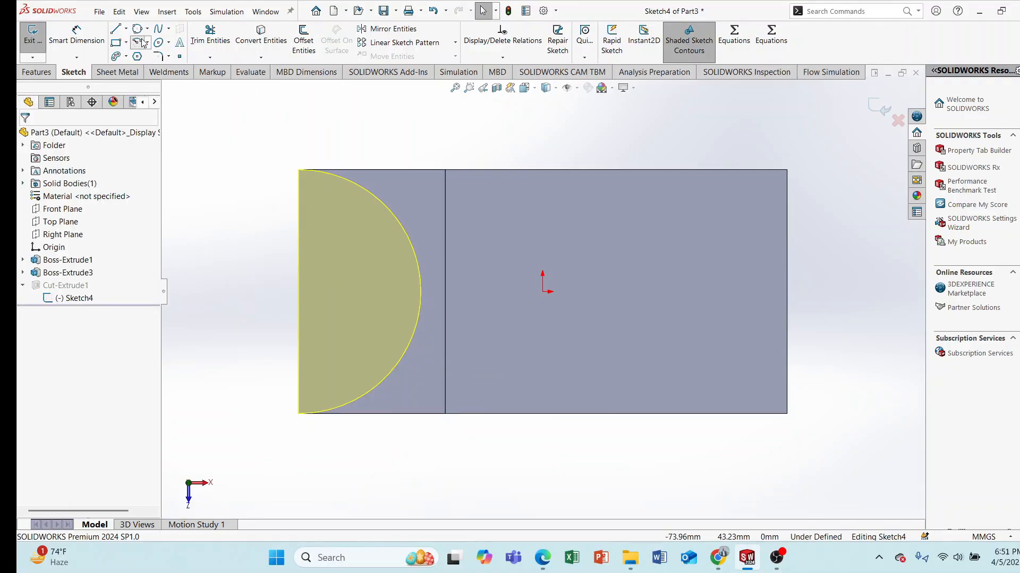
# Sketch a 180° centerpoint arc of about 14.85 mm radius, centred on the midpoint of the upright block's outer edge.
pyautogui.click(298, 291)
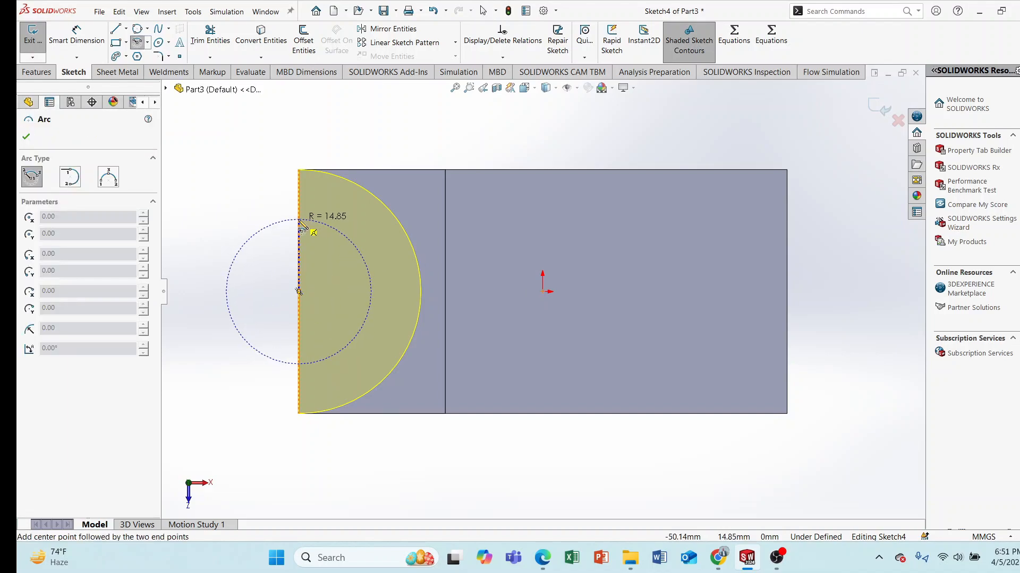
pyautogui.click(298, 218)
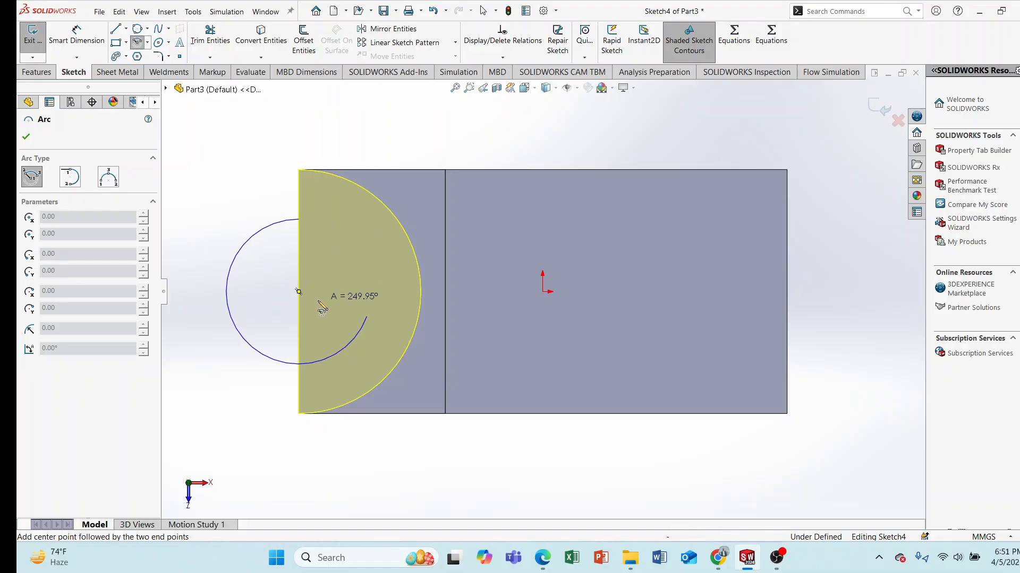
pyautogui.click(299, 365)
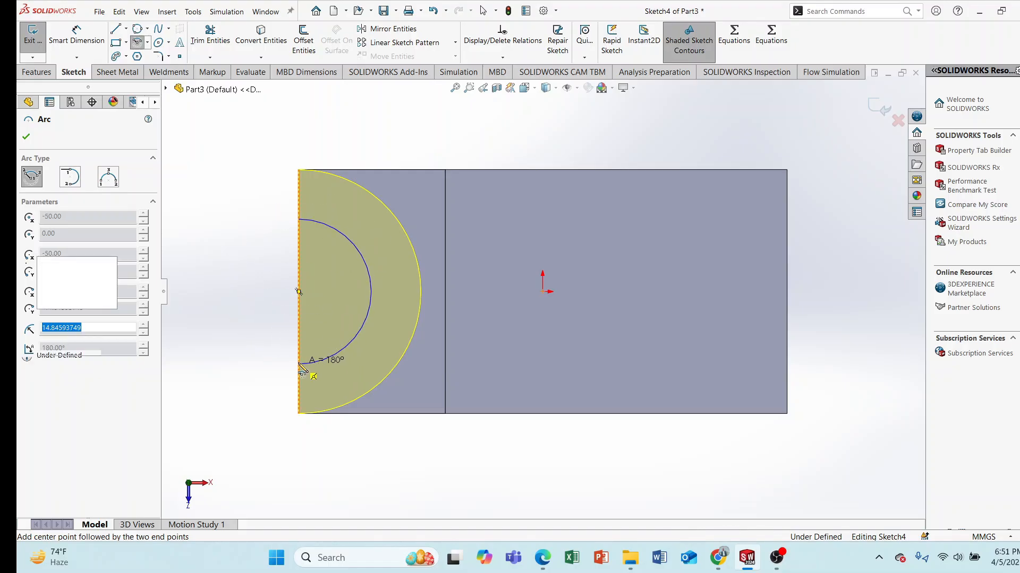
pyautogui.rightClick(250, 173)
pyautogui.click(271, 180)
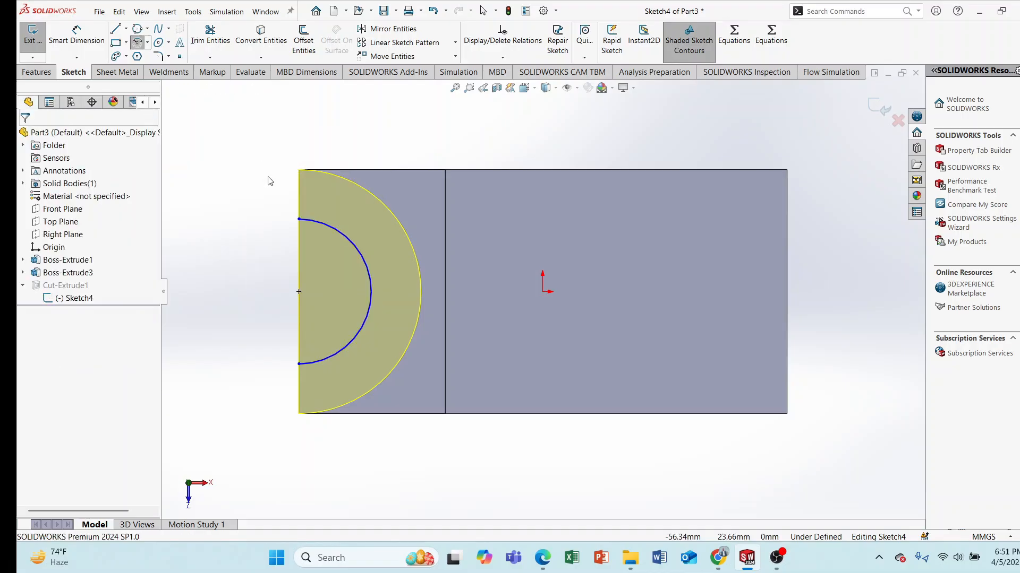
# Dimension the vertical distance between the new arc's endpoint and its centre as 15 mm.
pyautogui.click(80, 38)
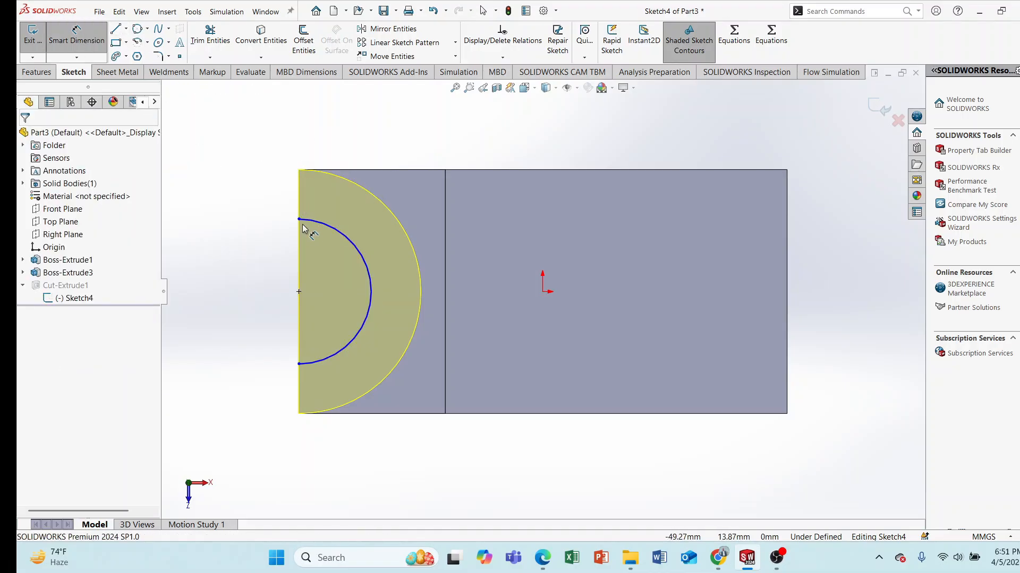
pyautogui.click(299, 364)
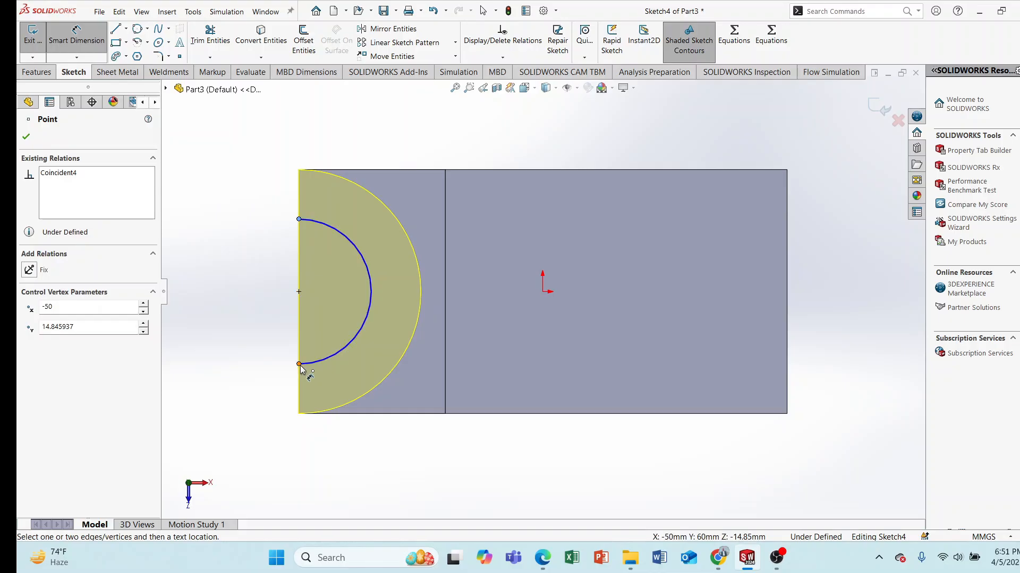
pyautogui.click(364, 261)
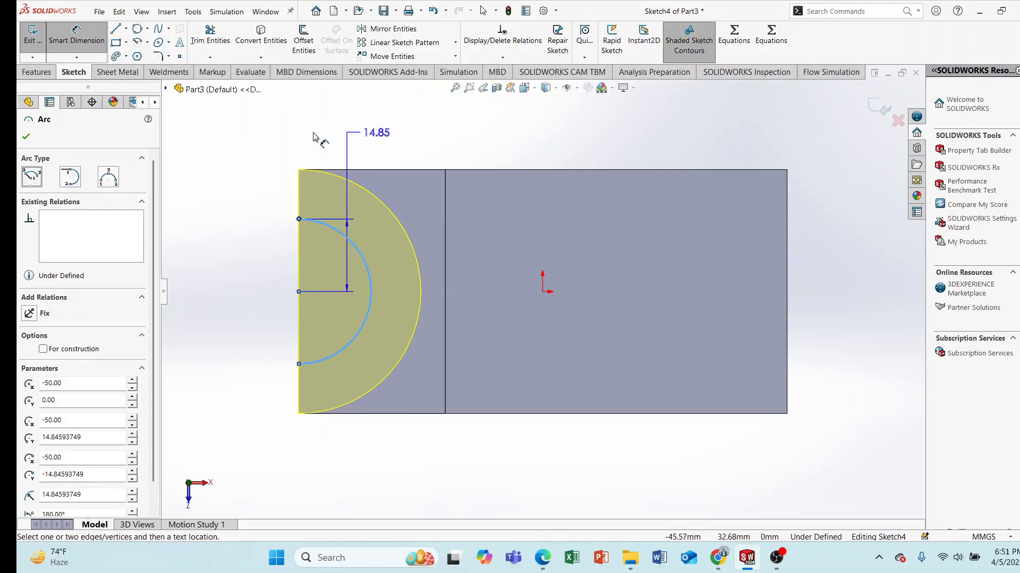
pyautogui.click(237, 186)
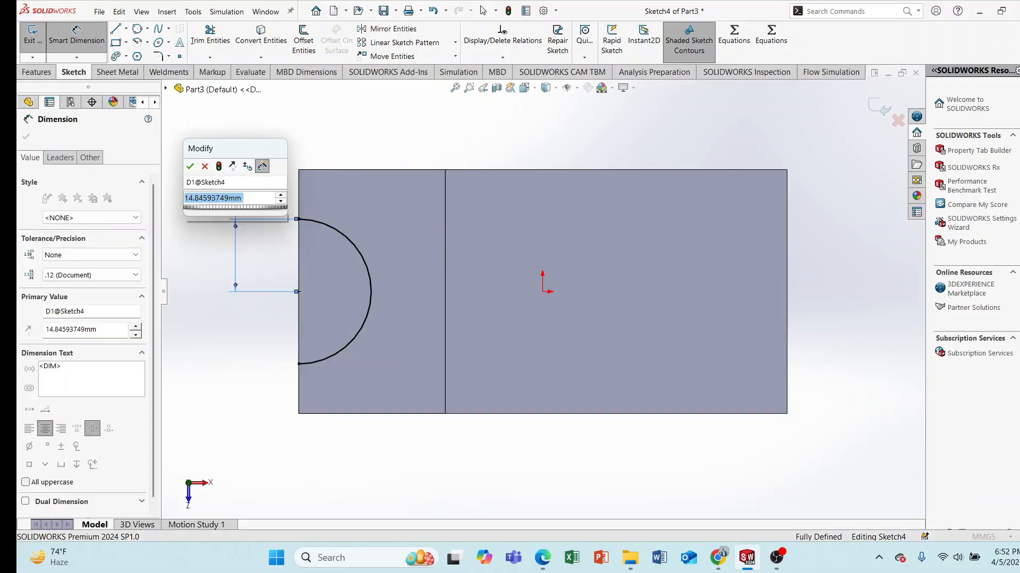
pyautogui.write('15')
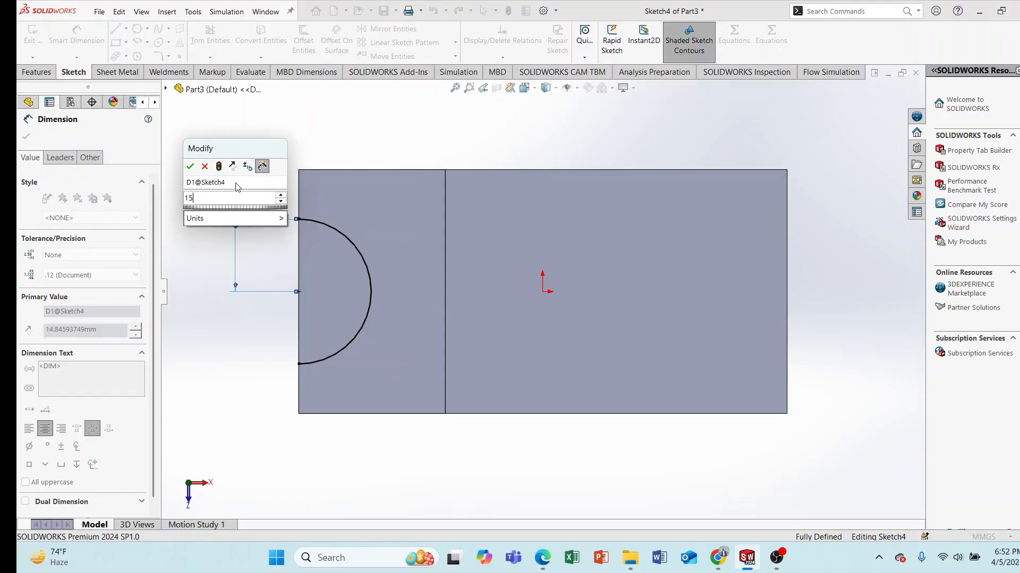
pyautogui.press('Return')
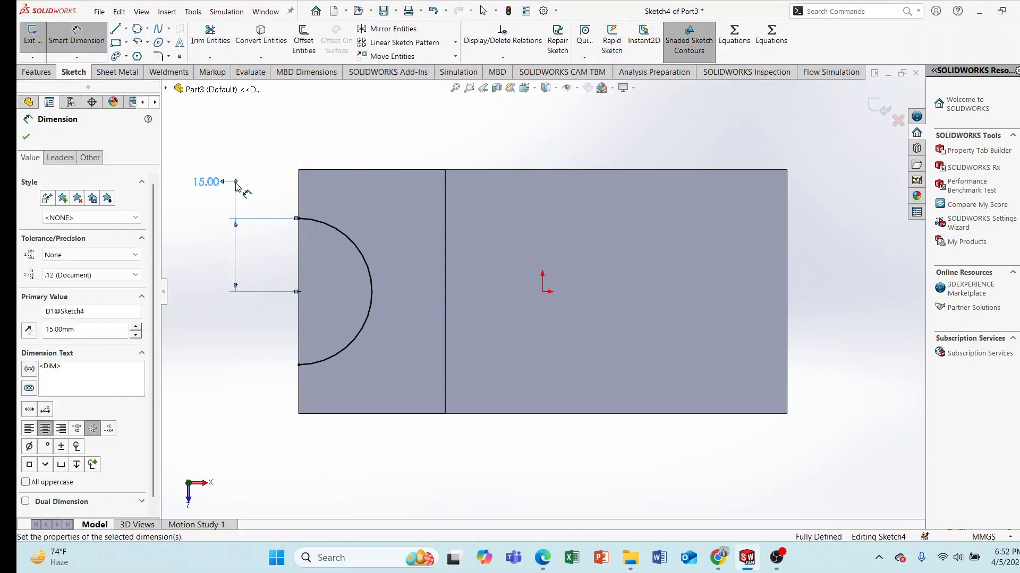
pyautogui.click(26, 138)
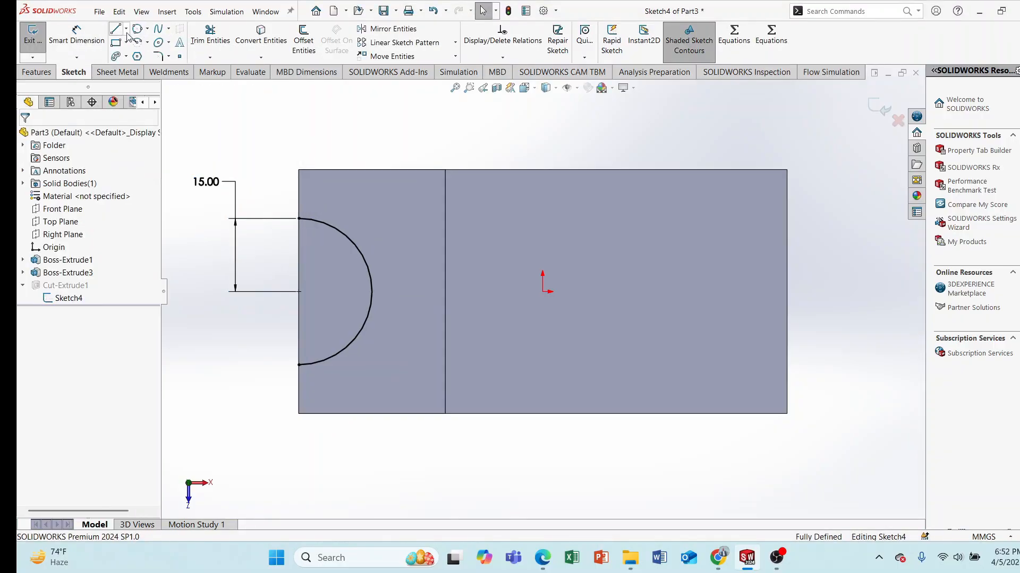
# Close the semicircle with a vertical line between the arc's endpoints and exit the sketch to rebuild the cut.
pyautogui.press('l')
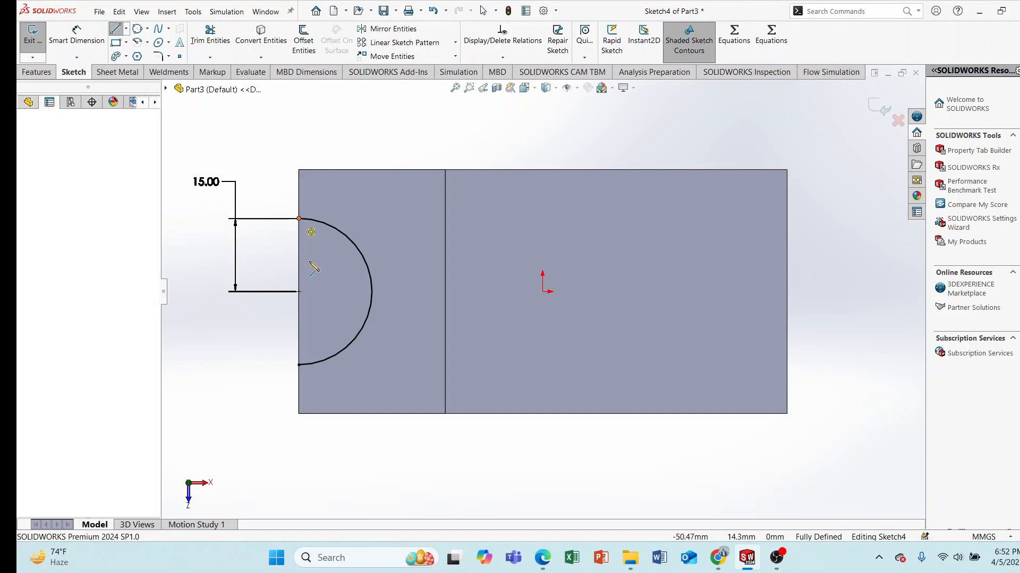
pyautogui.click(299, 365)
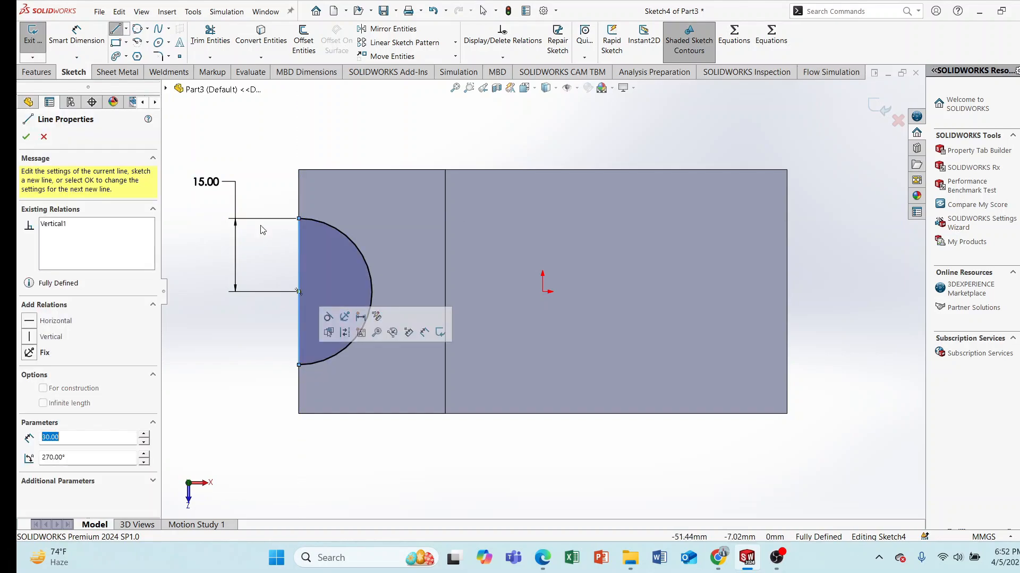
pyautogui.rightClick(257, 135)
pyautogui.click(277, 135)
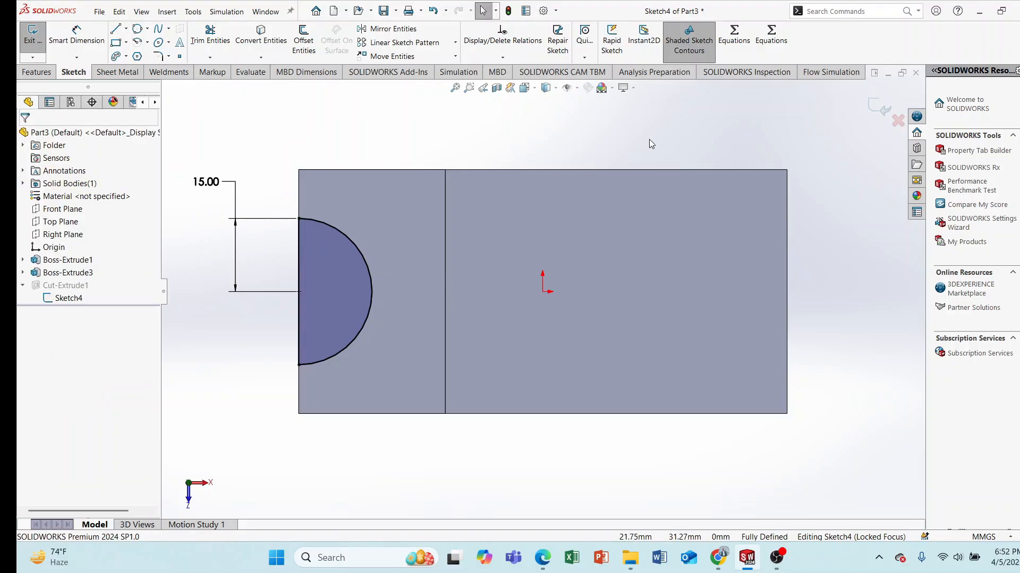
pyautogui.click(882, 108)
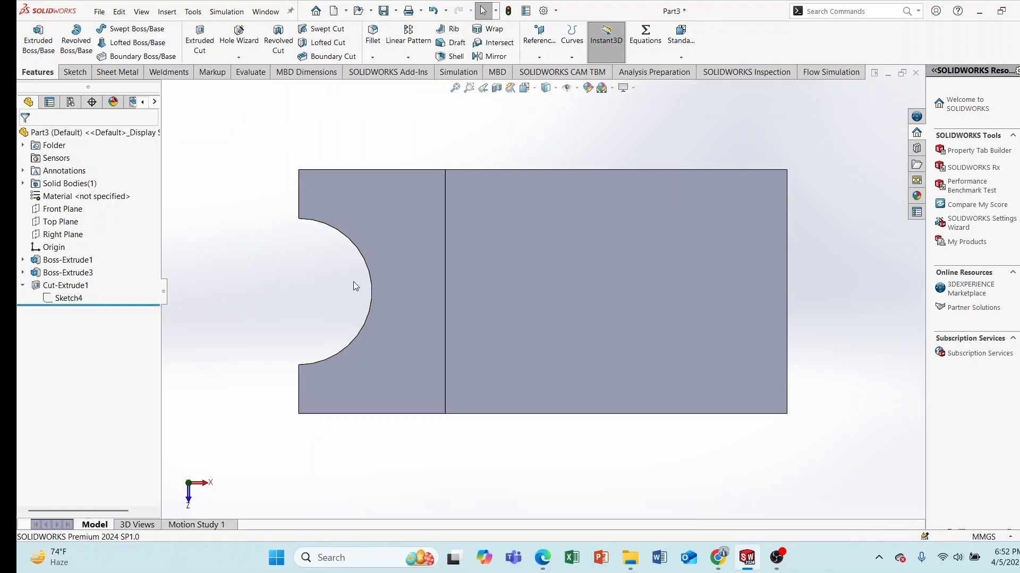
# Inspect the revised semicircular cut and its feature on the upright block.
pyautogui.moveTo(273, 303); pyautogui.dragTo(268, 239, button='middle')
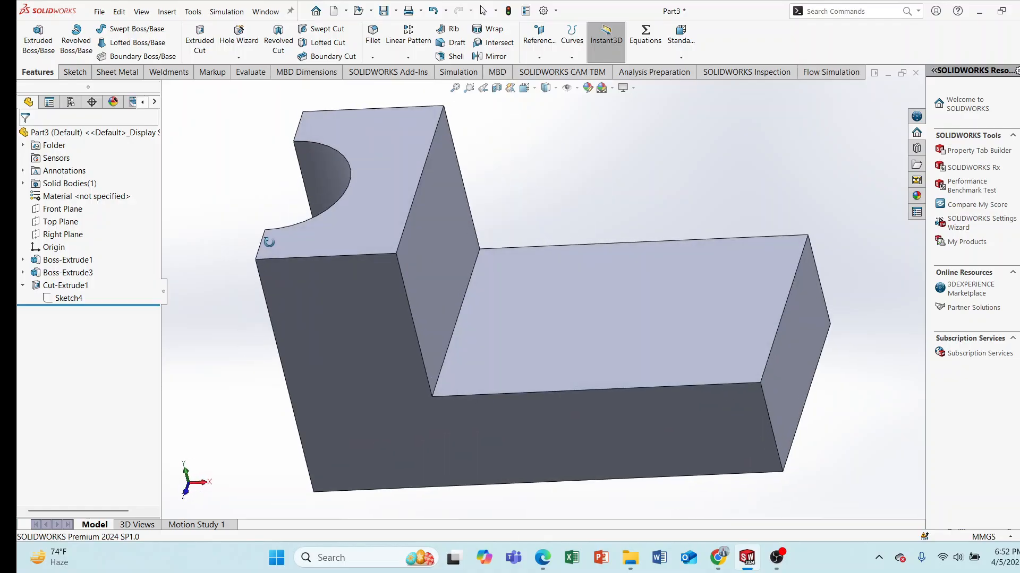
pyautogui.scroll(4, 352, 238)
pyautogui.scroll(-3, 552, 311)
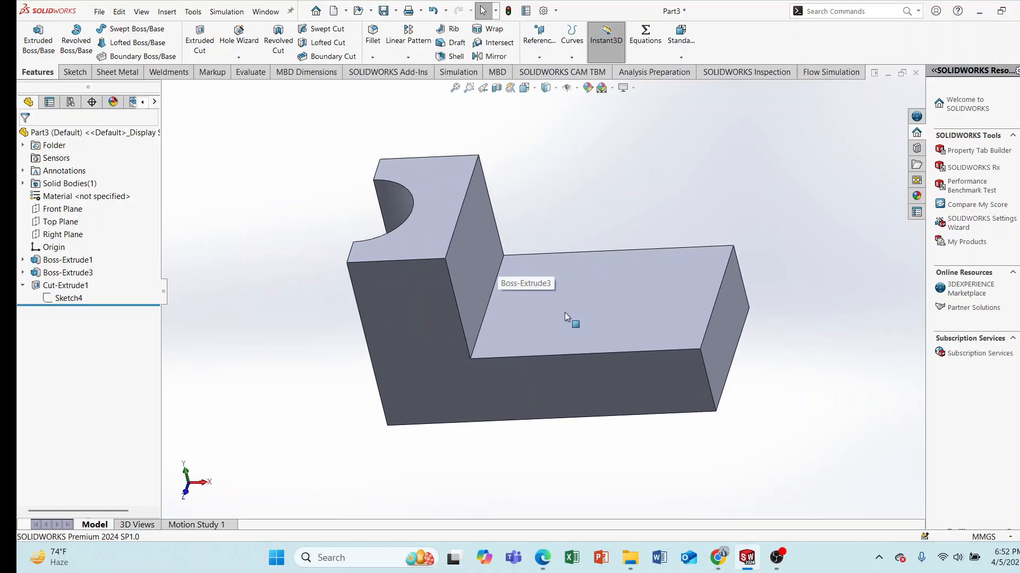
pyautogui.click(63, 288)
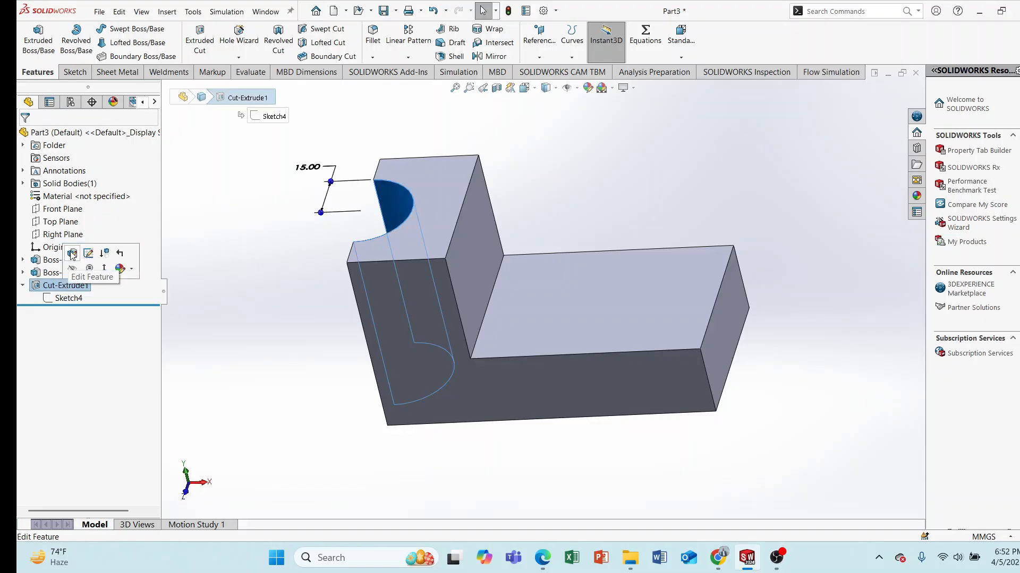
pyautogui.click(249, 204)
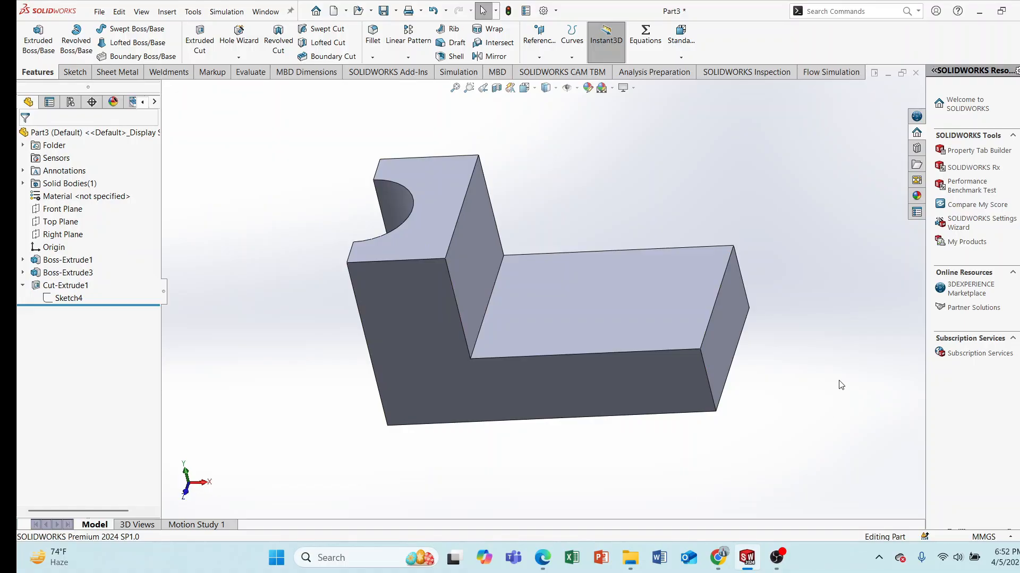
# Check the sloping rib in the browser's reference PDF, return to SOLIDWORKS and examine where the Front Plane crosses the part.
pyautogui.click(542, 558)
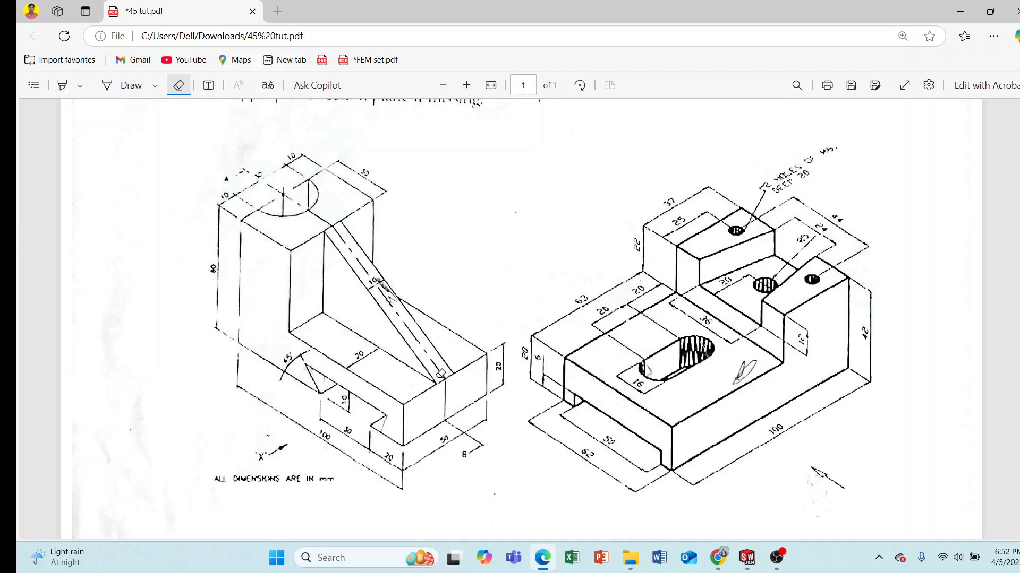
pyautogui.click(746, 557)
pyautogui.moveTo(683, 393); pyautogui.dragTo(437, 189, button='middle')
pyautogui.moveTo(485, 341); pyautogui.dragTo(518, 300, button='middle')
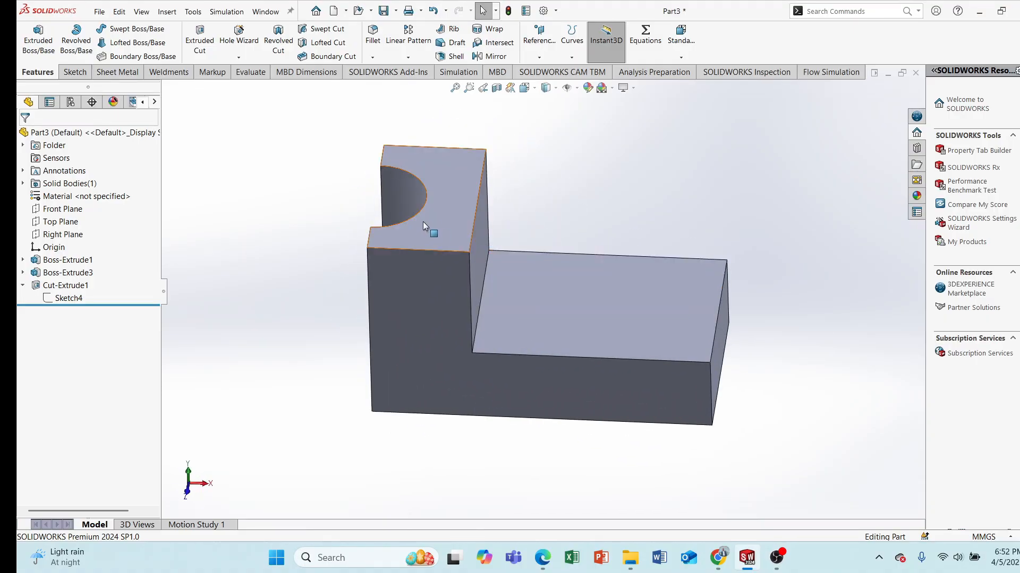
pyautogui.click(71, 212)
pyautogui.moveTo(195, 273); pyautogui.dragTo(217, 218, button='middle')
pyautogui.click(284, 215)
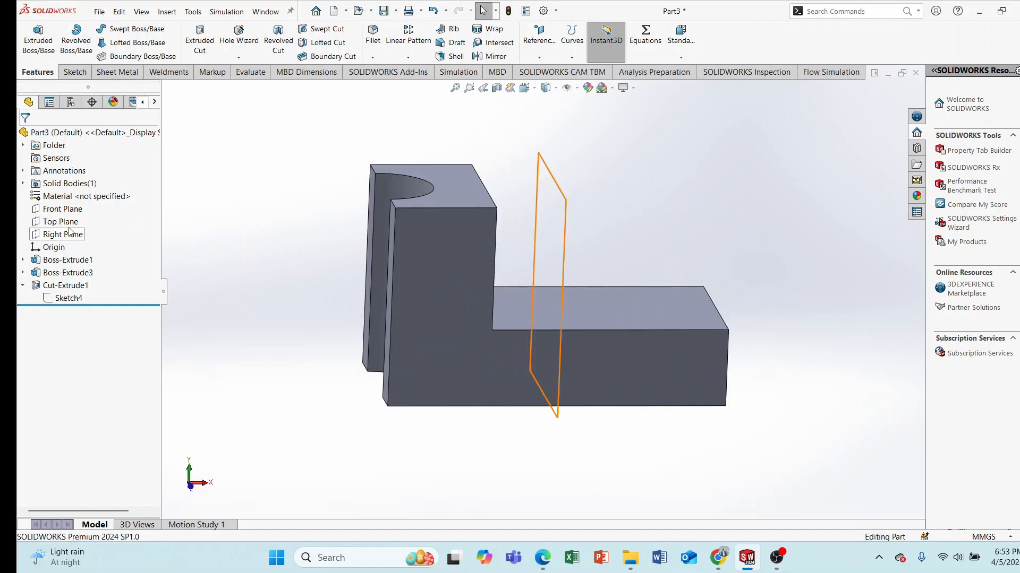
# Sketch a sloping line on the Front Plane from the upright block's upper inner corner to the base's upper outer corner.
pyautogui.click(63, 209)
pyautogui.click(73, 195)
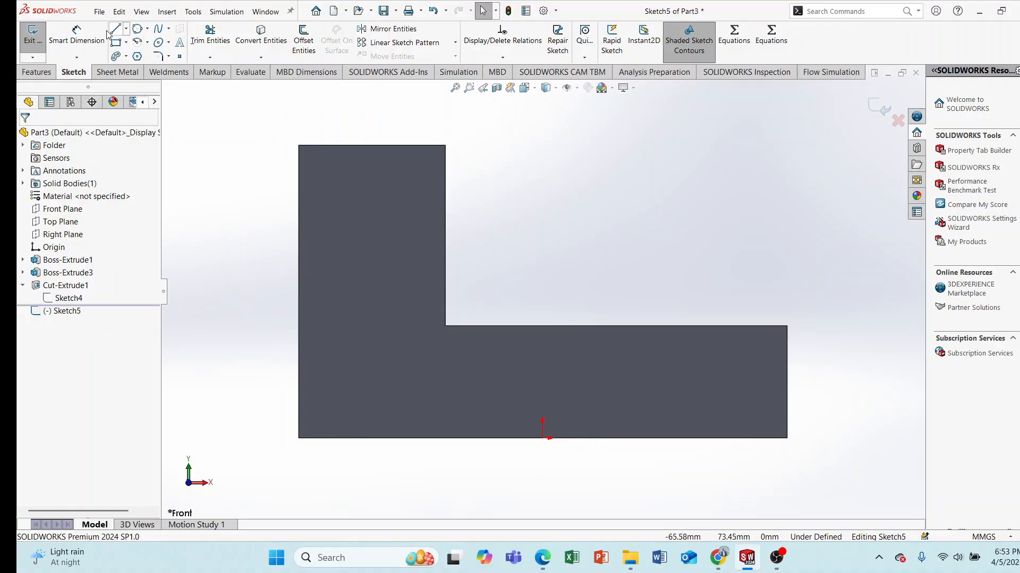
pyautogui.click(445, 145)
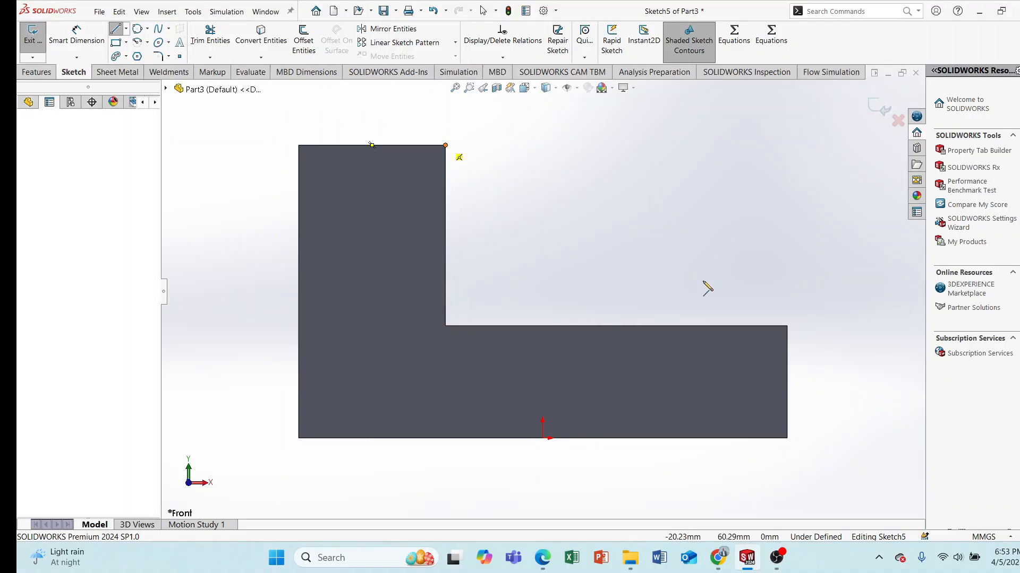
pyautogui.click(787, 325)
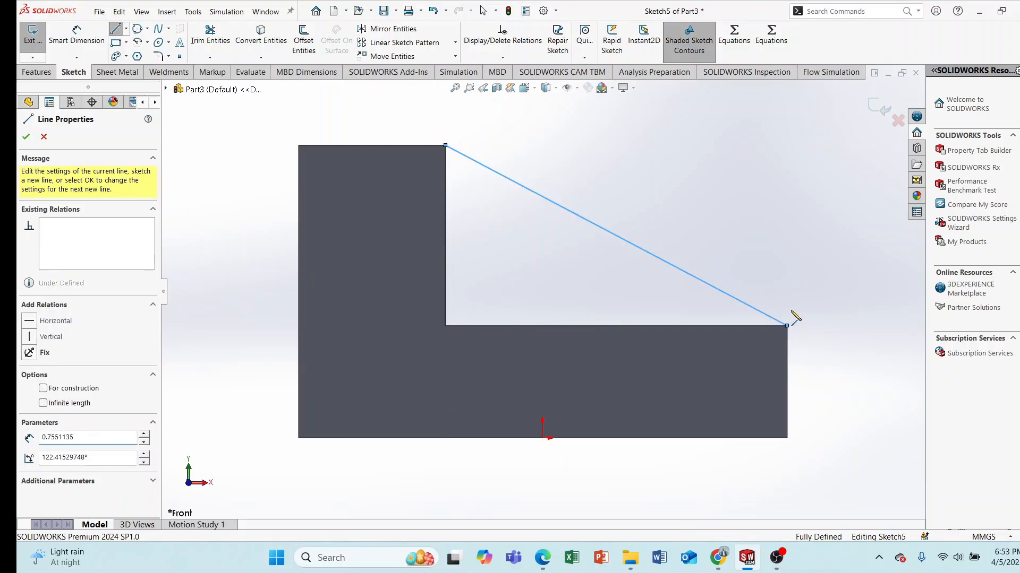
pyautogui.rightClick(673, 177)
pyautogui.click(706, 189)
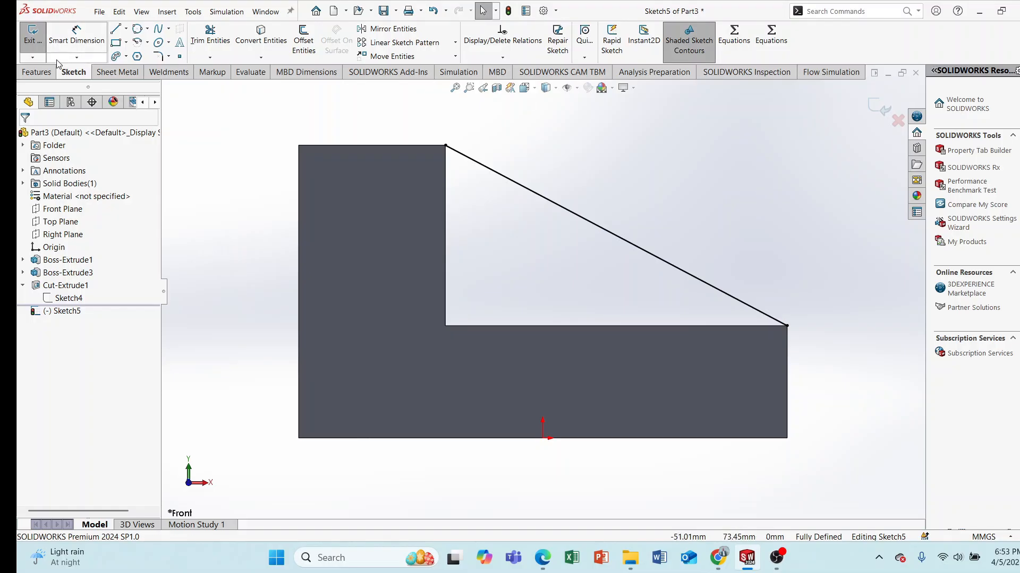
# Create a 10 mm thick rib from the sloping line, with thickness on both sides and extrusion parallel to the sketch.
pyautogui.click(46, 73)
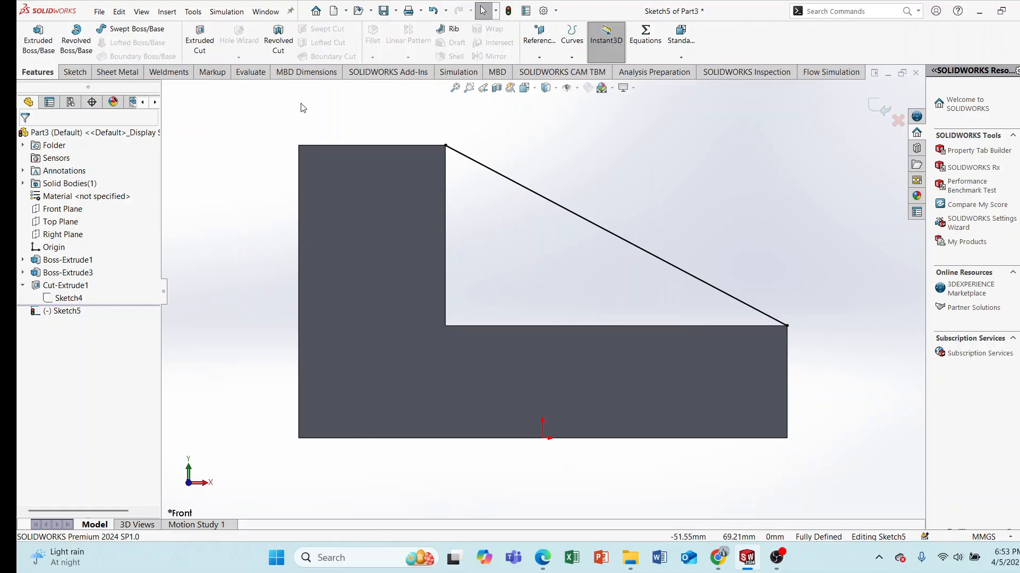
pyautogui.click(450, 33)
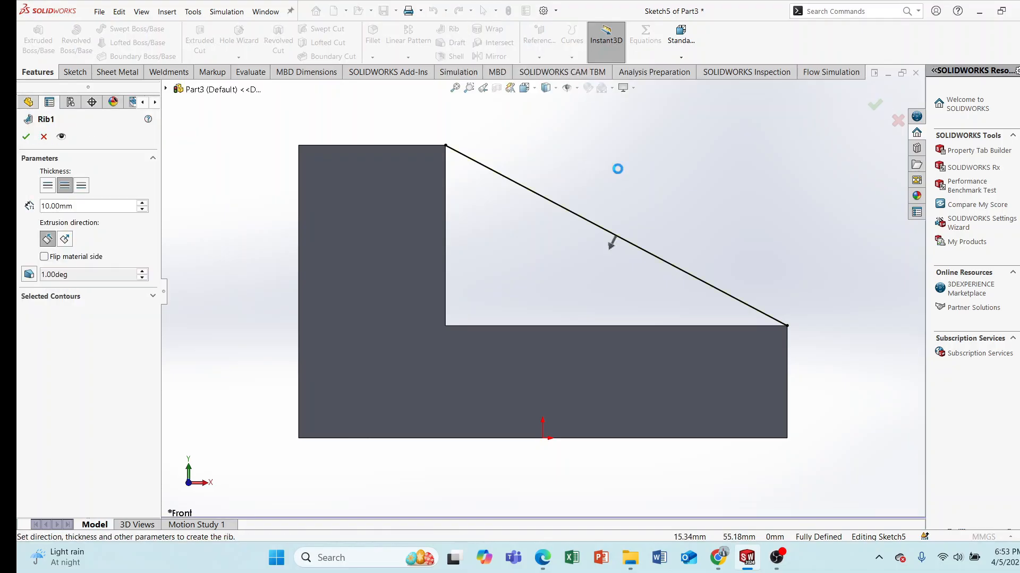
pyautogui.moveTo(618, 171); pyautogui.dragTo(452, 250, button='middle')
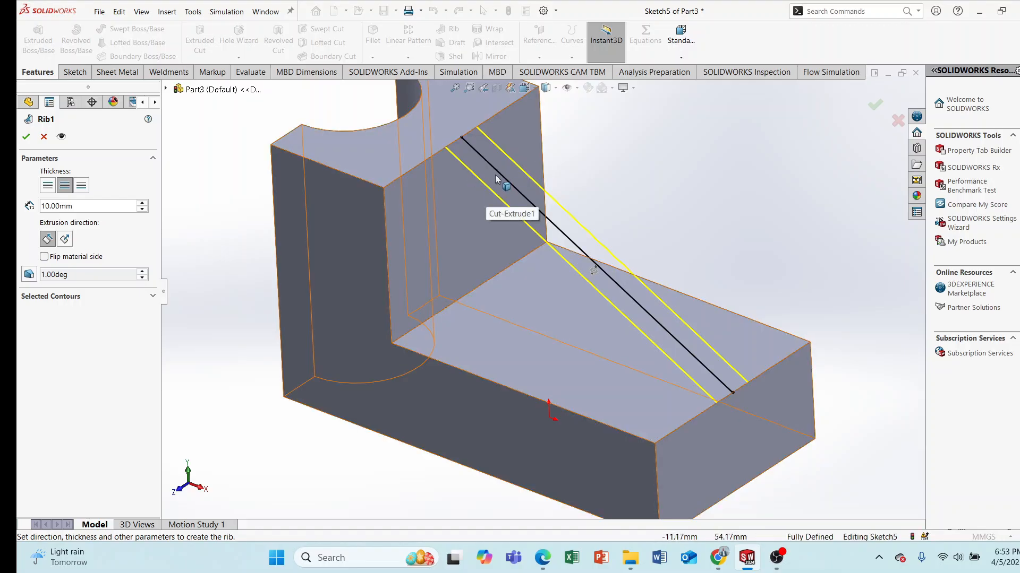
pyautogui.click(81, 187)
pyautogui.click(48, 185)
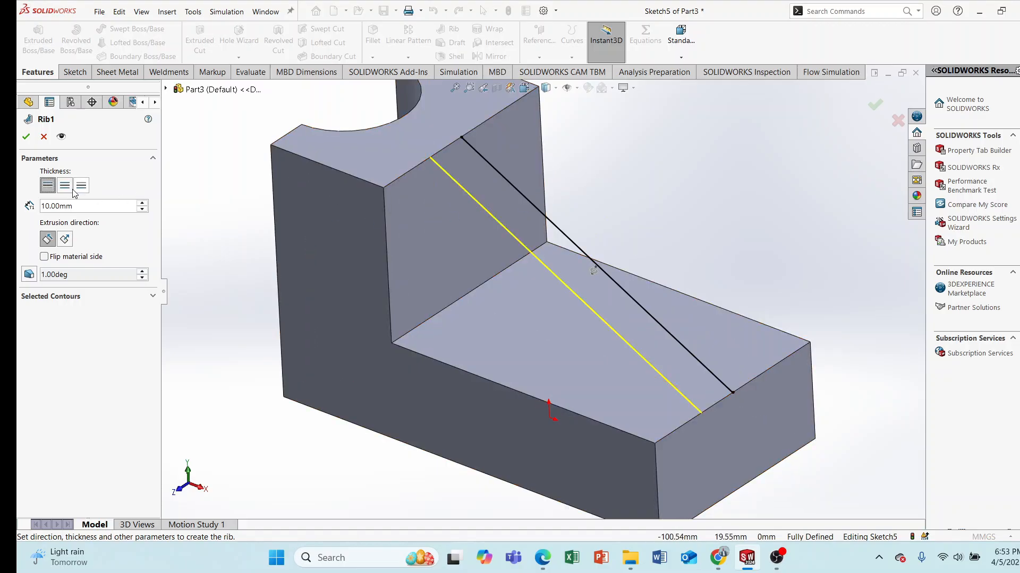
pyautogui.click(65, 186)
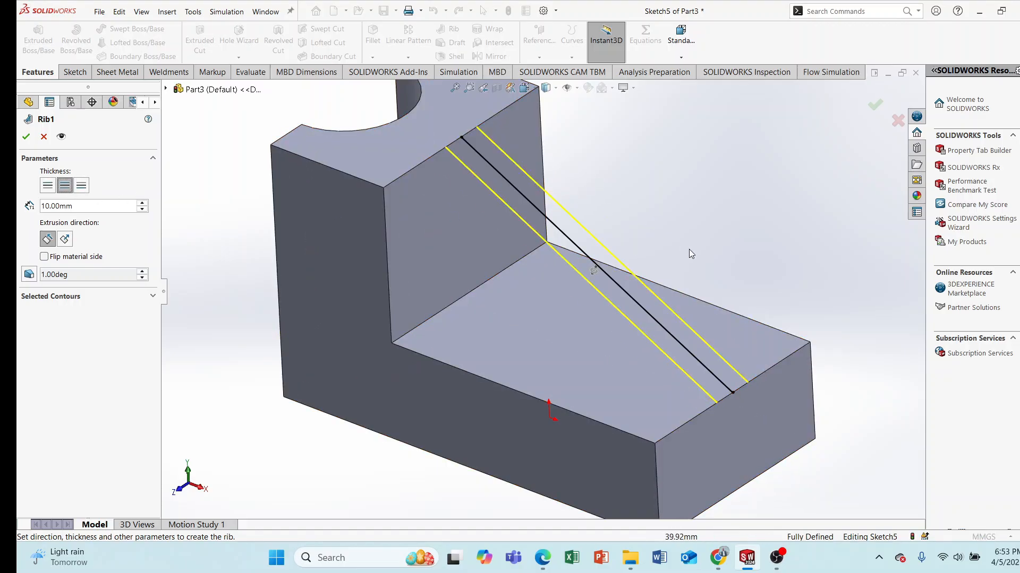
pyautogui.click(64, 240)
pyautogui.moveTo(605, 263)
pyautogui.mouseDown(button='middle')
pyautogui.moveTo(476, 272)
pyautogui.moveTo(474, 306)
pyautogui.mouseUp(button='middle')
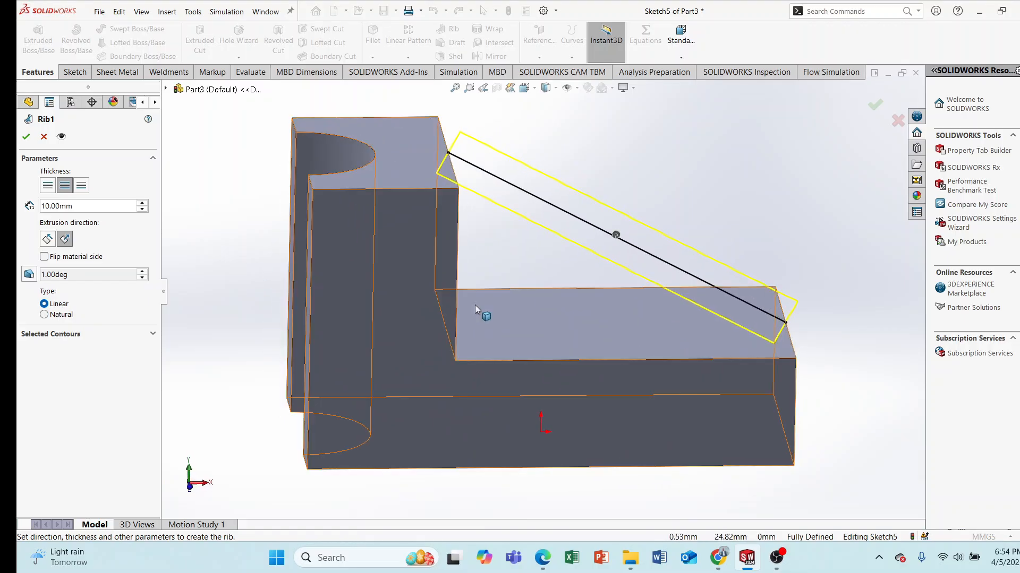
pyautogui.click(46, 240)
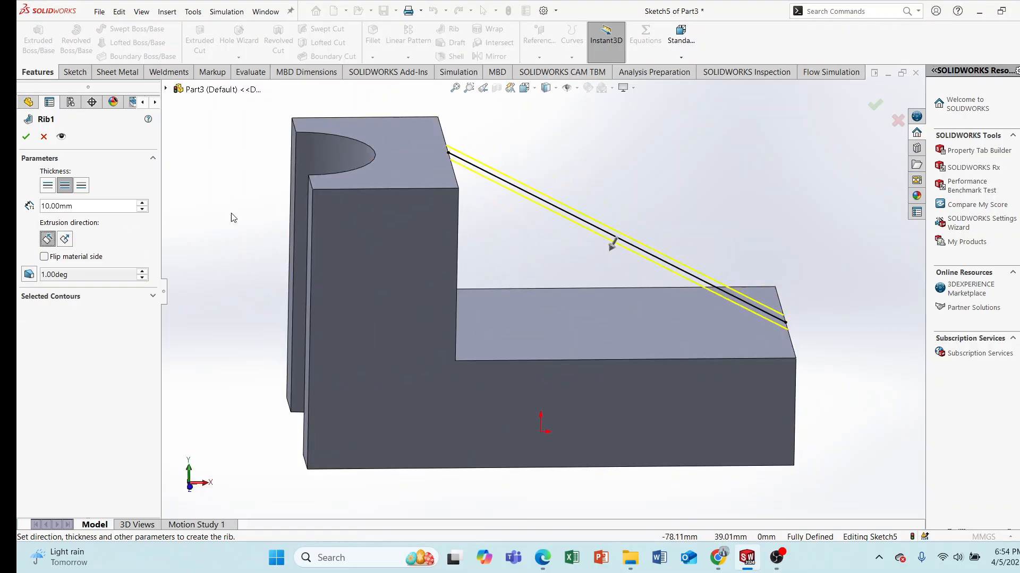
pyautogui.moveTo(638, 228)
pyautogui.mouseDown(button='middle')
pyautogui.moveTo(696, 186)
pyautogui.moveTo(713, 186)
pyautogui.mouseUp(button='middle')
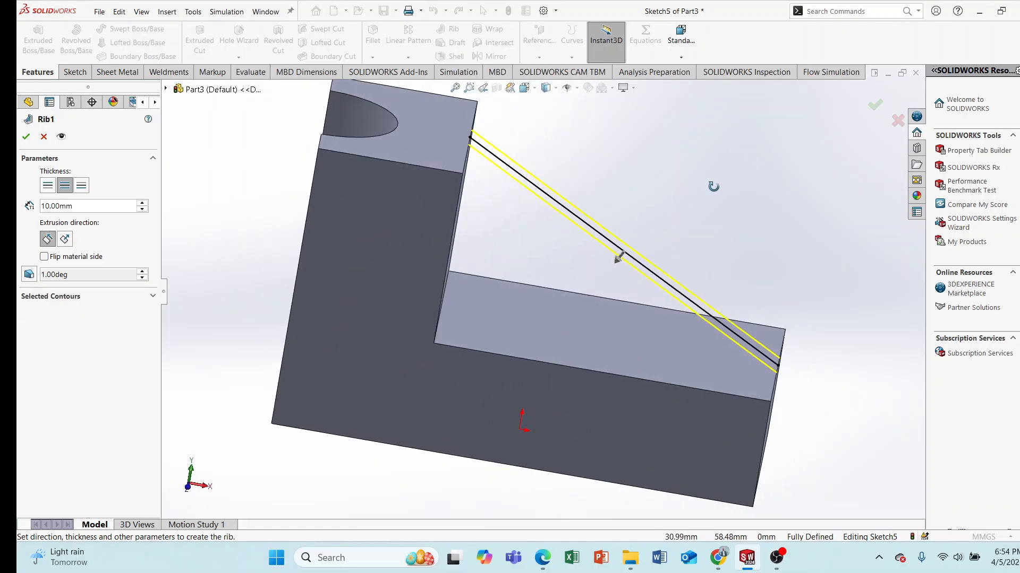
pyautogui.click(26, 137)
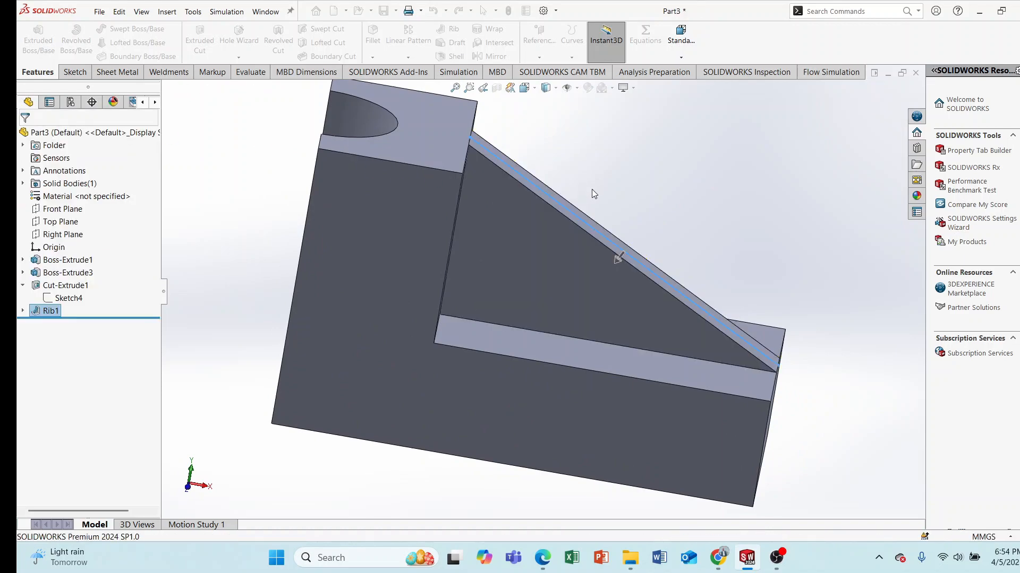
# Inspect the rib, check the angled bottom slot in the browser's reference PDF, and return to SOLIDWORKS.
pyautogui.moveTo(583, 173); pyautogui.dragTo(649, 290, button='middle')
pyautogui.scroll(3, 616, 300)
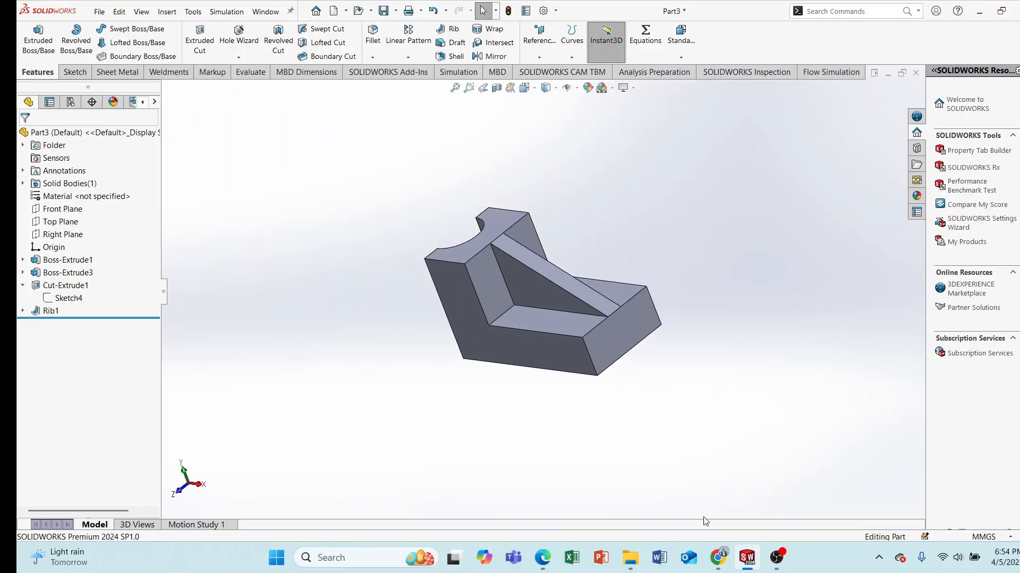
pyautogui.click(541, 555)
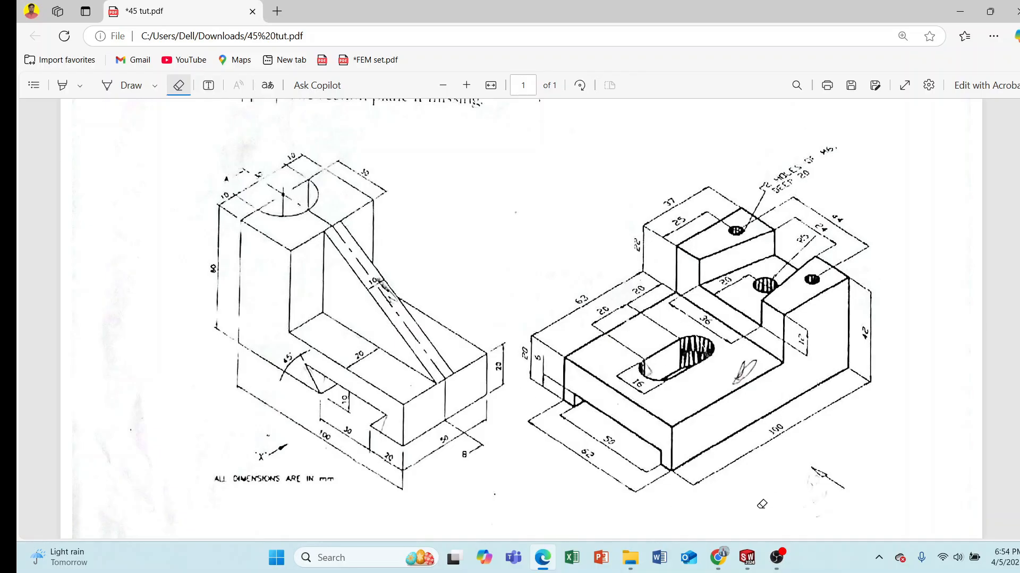
pyautogui.click(747, 558)
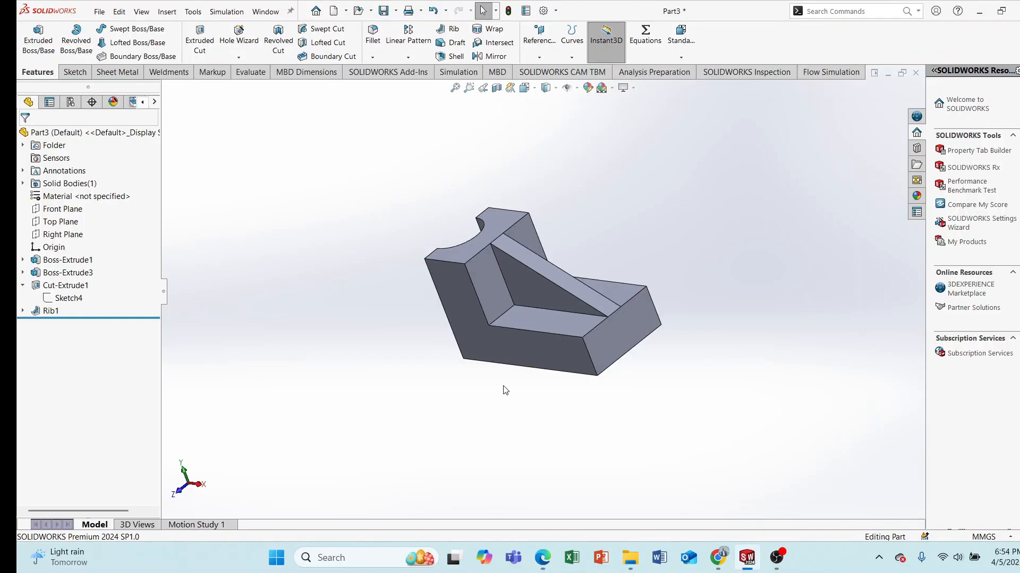
# Start a sketch on the bracket's front side face and draw a corner rectangle about 7.6 mm high on its bottom edge.
pyautogui.moveTo(330, 430); pyautogui.dragTo(412, 406, button='middle')
pyautogui.scroll(-4, 580, 359)
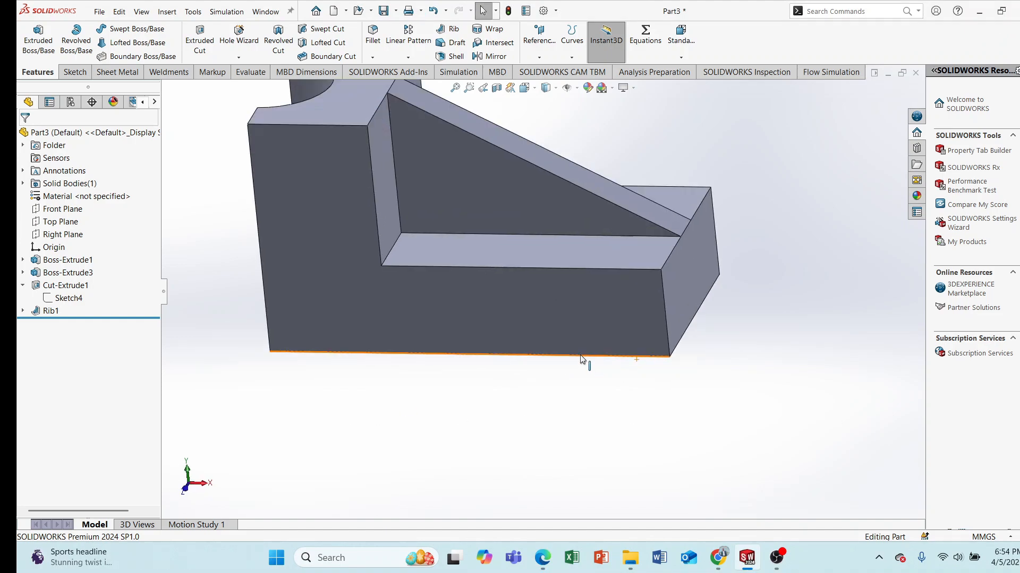
pyautogui.click(547, 307)
pyautogui.click(591, 275)
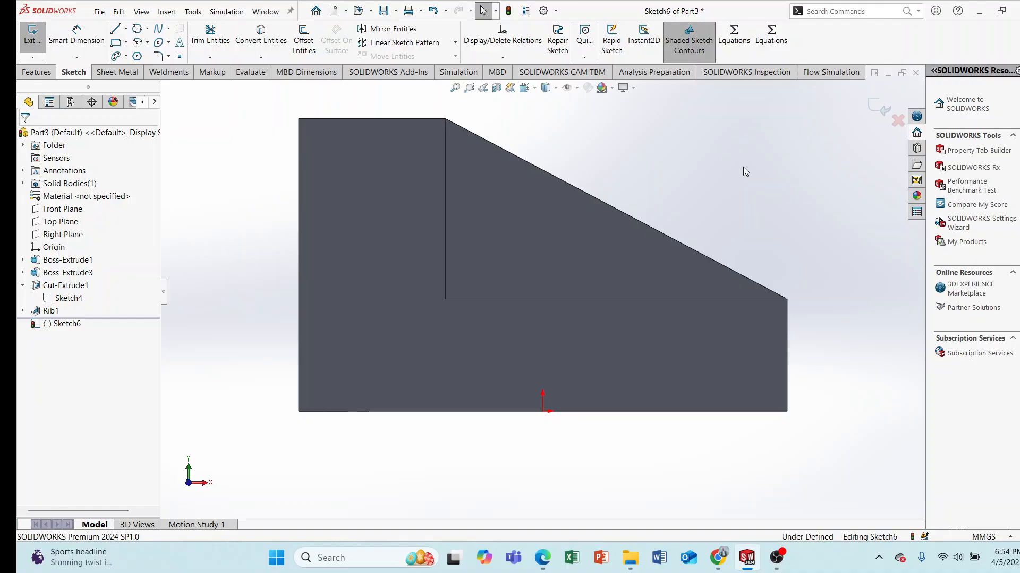
pyautogui.click(115, 28)
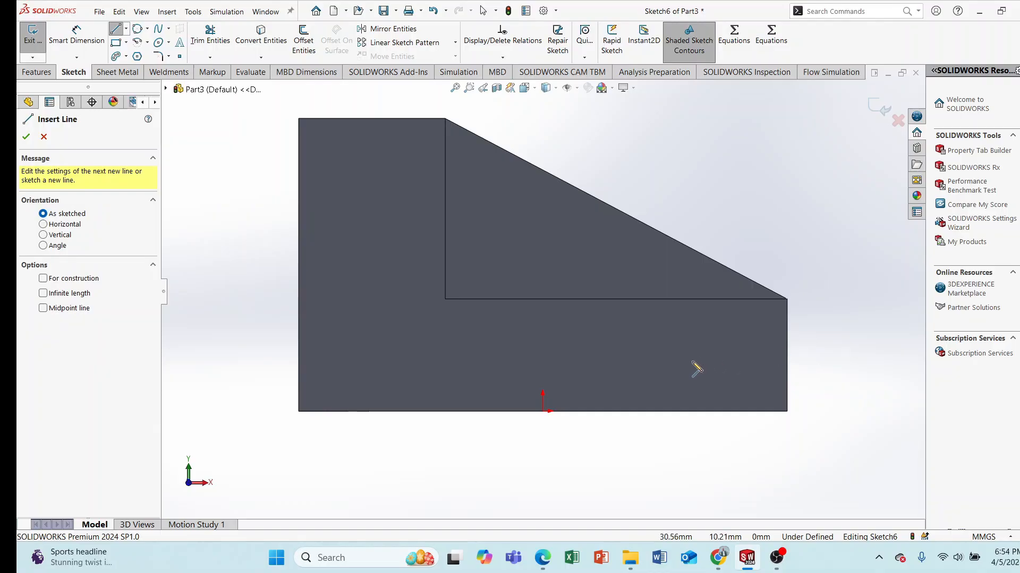
pyautogui.click(44, 137)
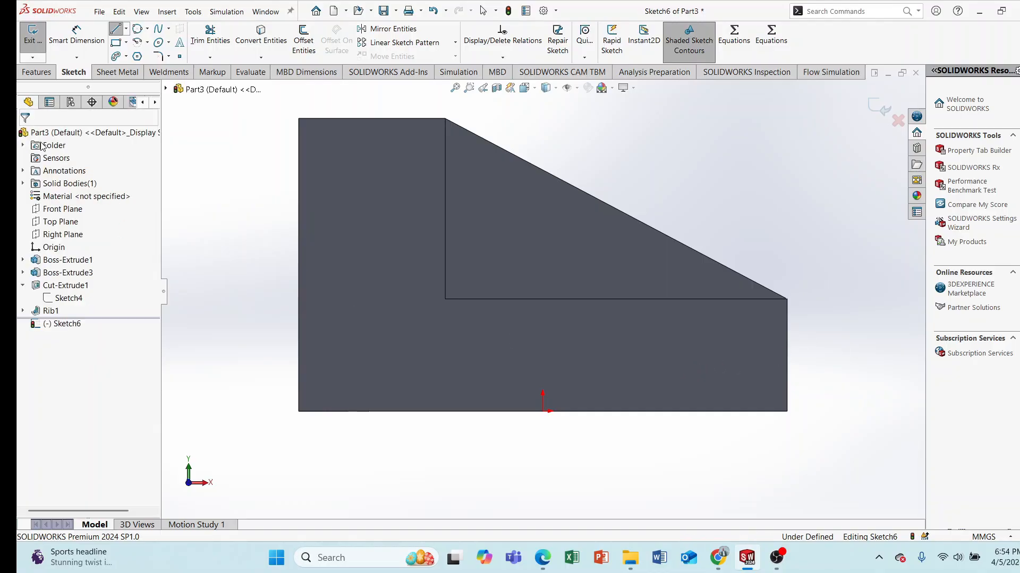
pyautogui.click(118, 45)
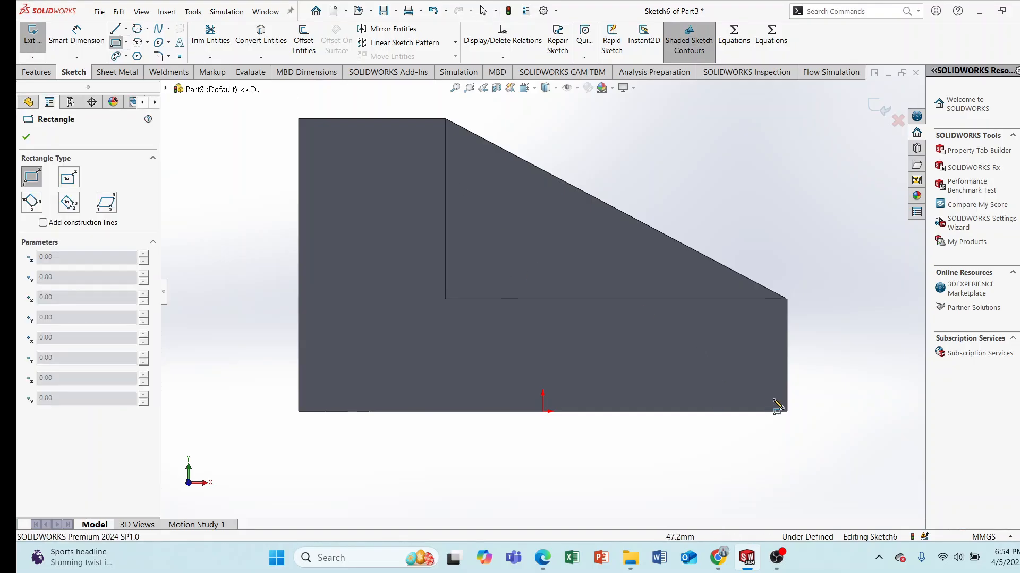
pyautogui.click(624, 411)
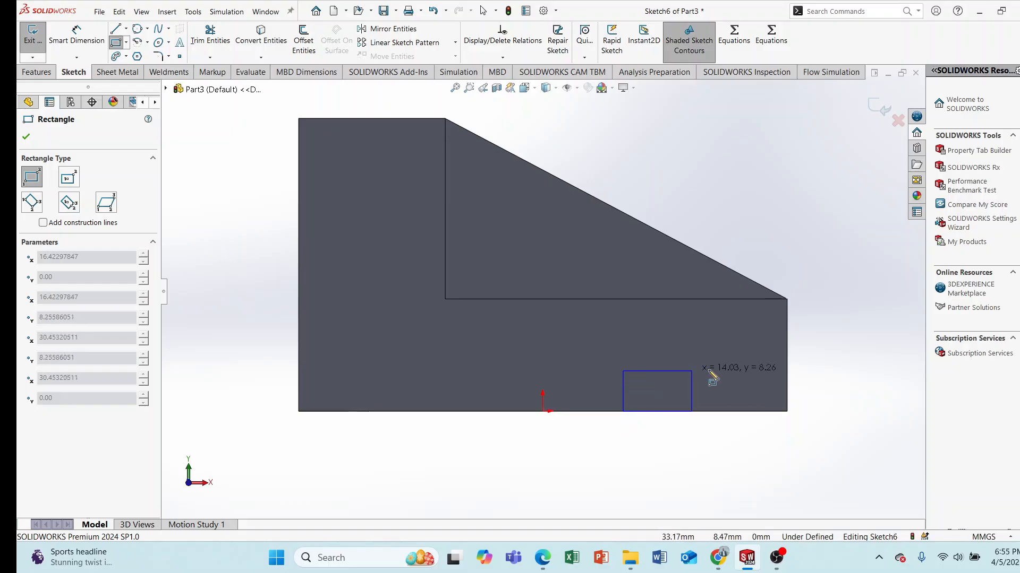
pyautogui.click(742, 374)
pyautogui.rightClick(831, 246)
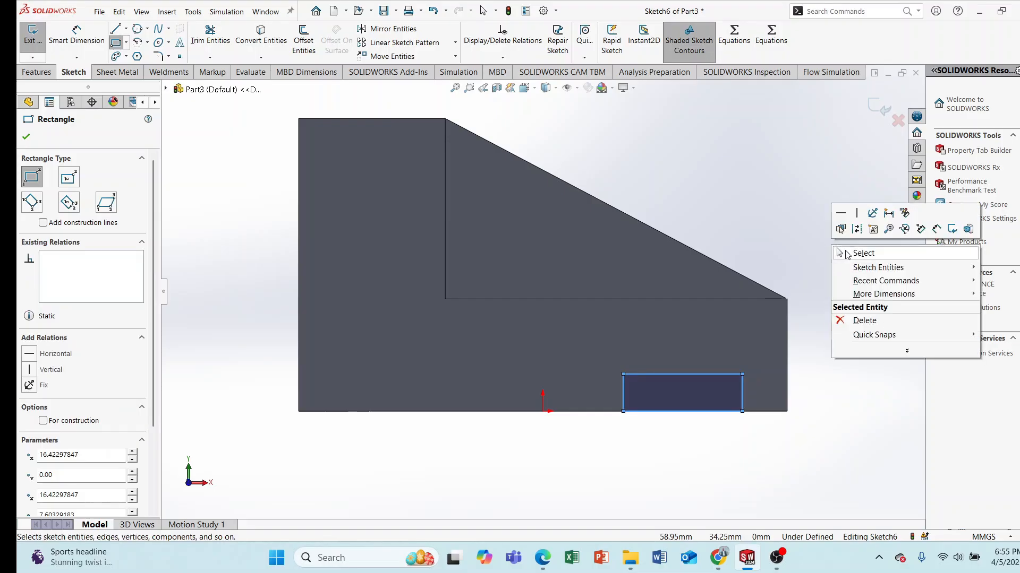
pyautogui.click(846, 251)
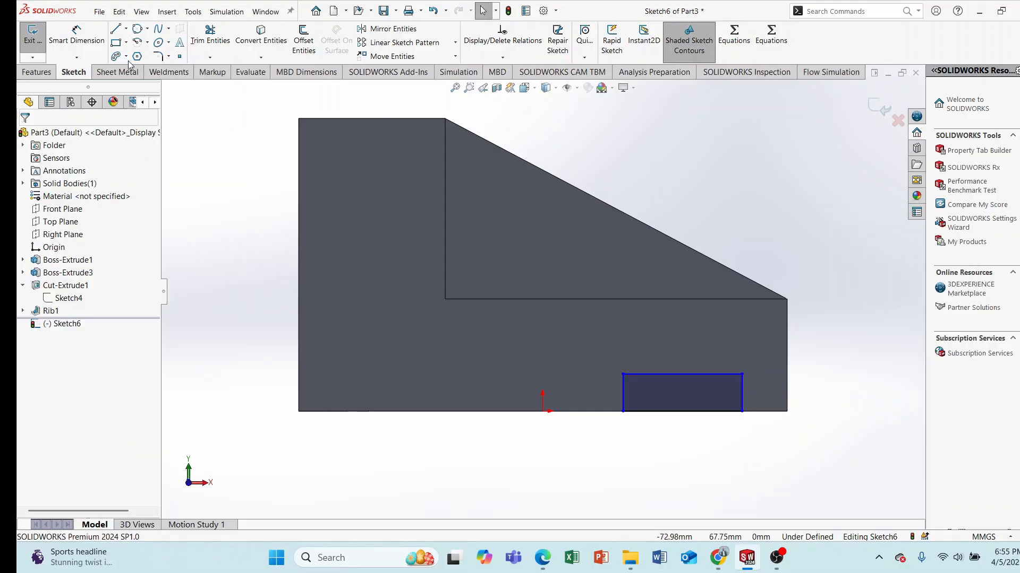
# Draw a slanted line about 8.5 mm long from the rectangle's upper-left corner inward to its bottom edge.
pyautogui.click(115, 36)
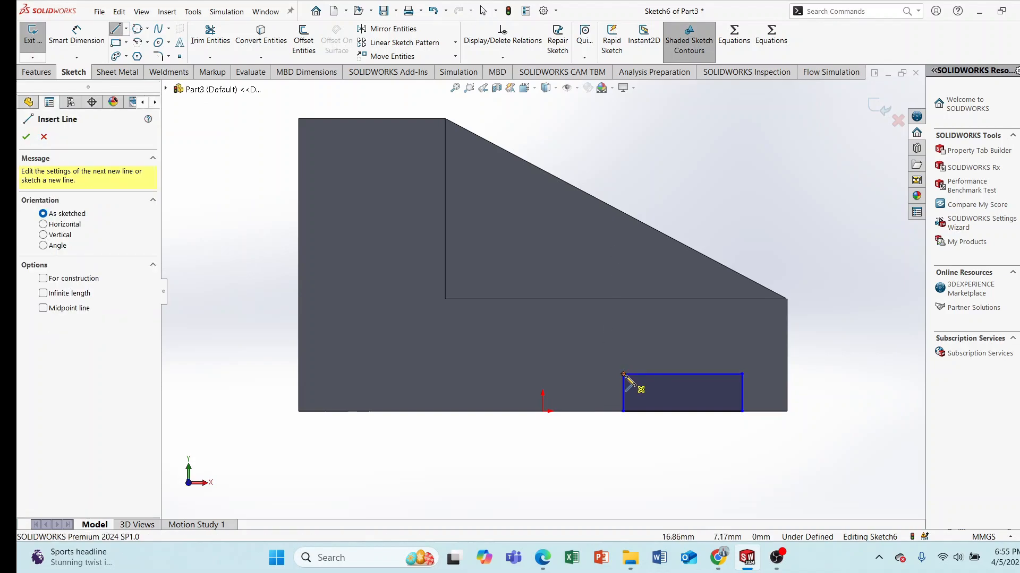
pyautogui.click(642, 411)
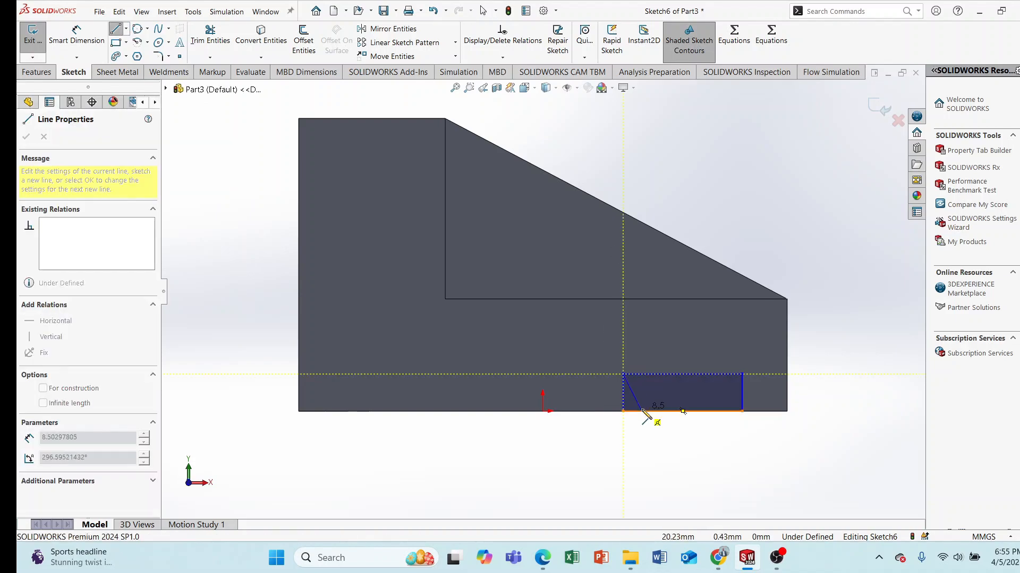
pyautogui.rightClick(663, 441)
pyautogui.click(683, 448)
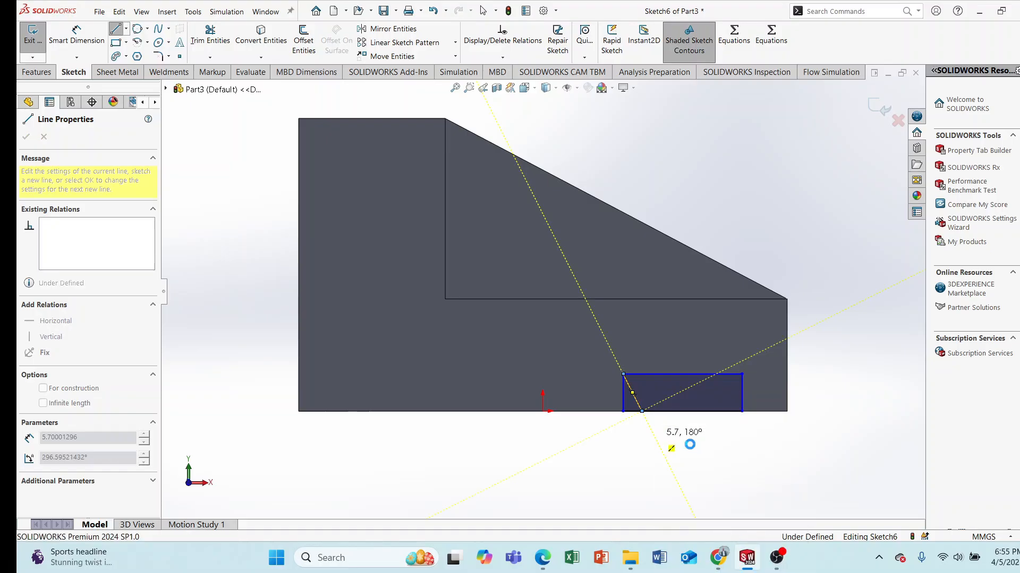
# Draw a matching slanted line about 8.85 mm long from the rectangle's upper-right corner inward to its bottom edge.
pyautogui.scroll(-3, 685, 412)
pyautogui.press('l')
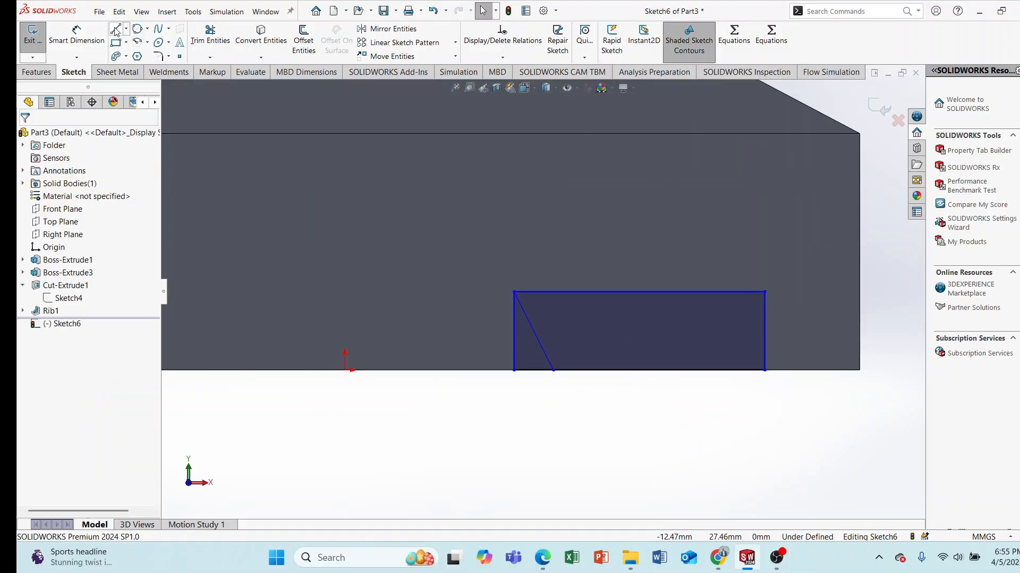
pyautogui.click(765, 292)
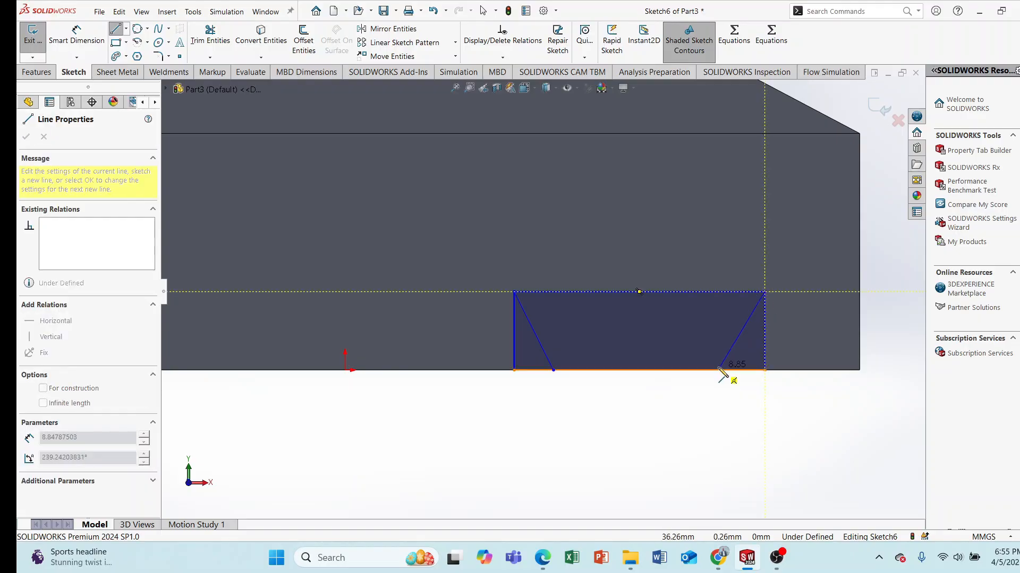
pyautogui.click(719, 370)
pyautogui.rightClick(683, 413)
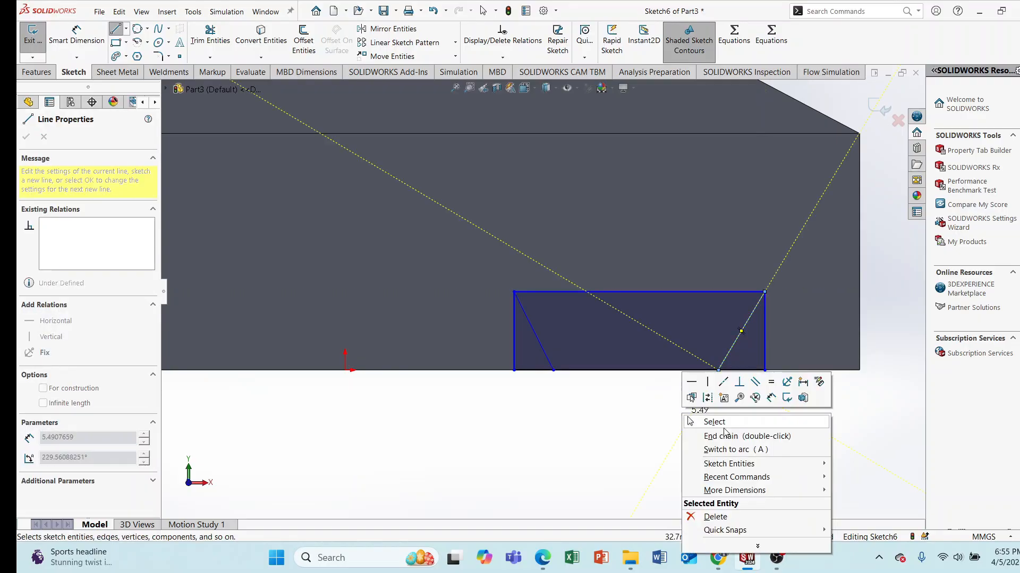
pyautogui.click(714, 422)
pyautogui.scroll(-1, 744, 389)
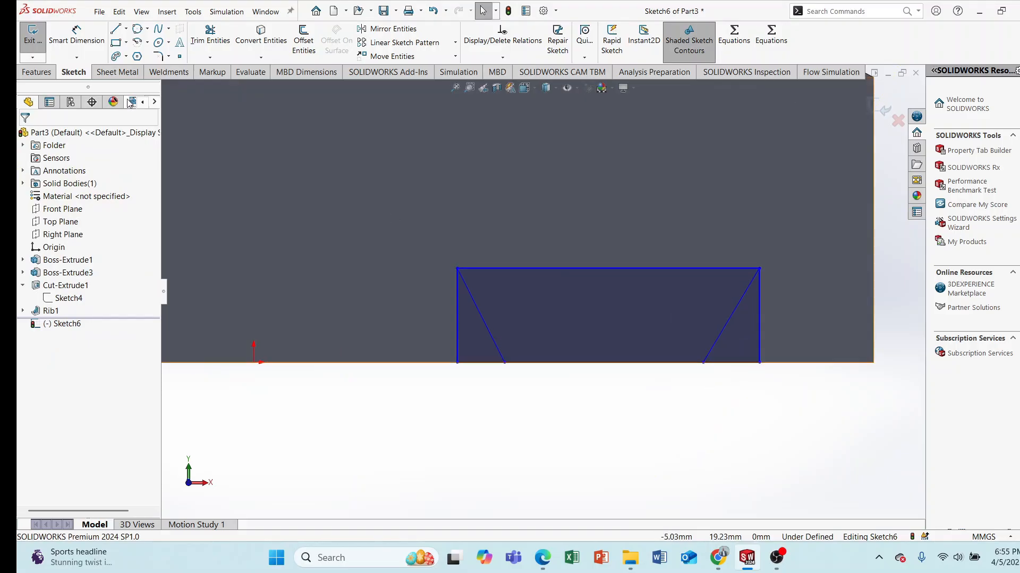
# Power-trim the rectangle's vertical sides and outer bottom segments, leaving a closed dovetail-shaped trapezoid.
pyautogui.click(210, 35)
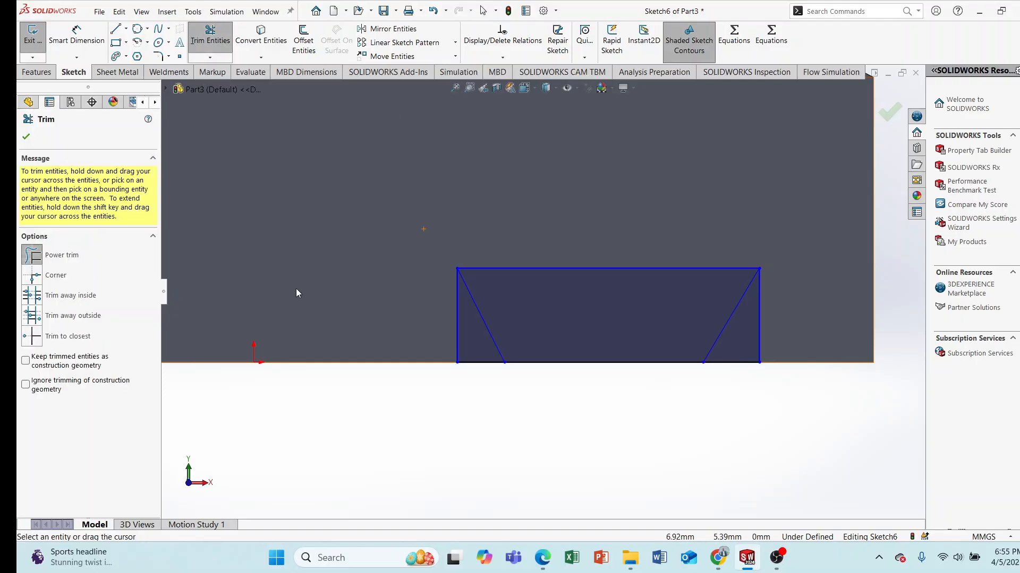
pyautogui.moveTo(382, 316)
pyautogui.mouseDown()
pyautogui.moveTo(464, 340)
pyautogui.moveTo(484, 378)
pyautogui.mouseUp()
pyautogui.moveTo(772, 304); pyautogui.dragTo(742, 378)
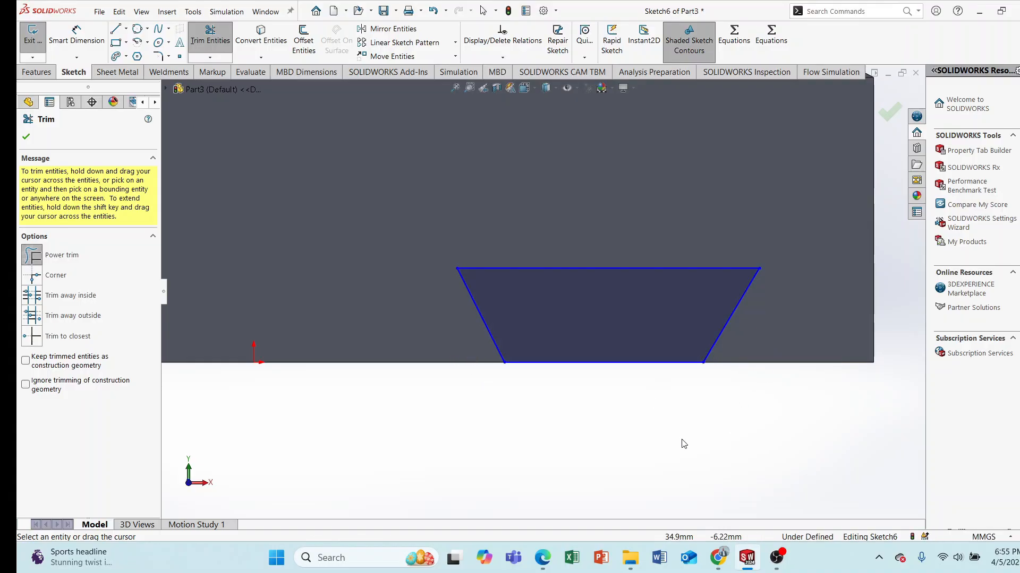
pyautogui.click(26, 136)
# Dimension the dovetail trapezoid's height between its top and bottom lines as 10 mm.
pyautogui.click(77, 36)
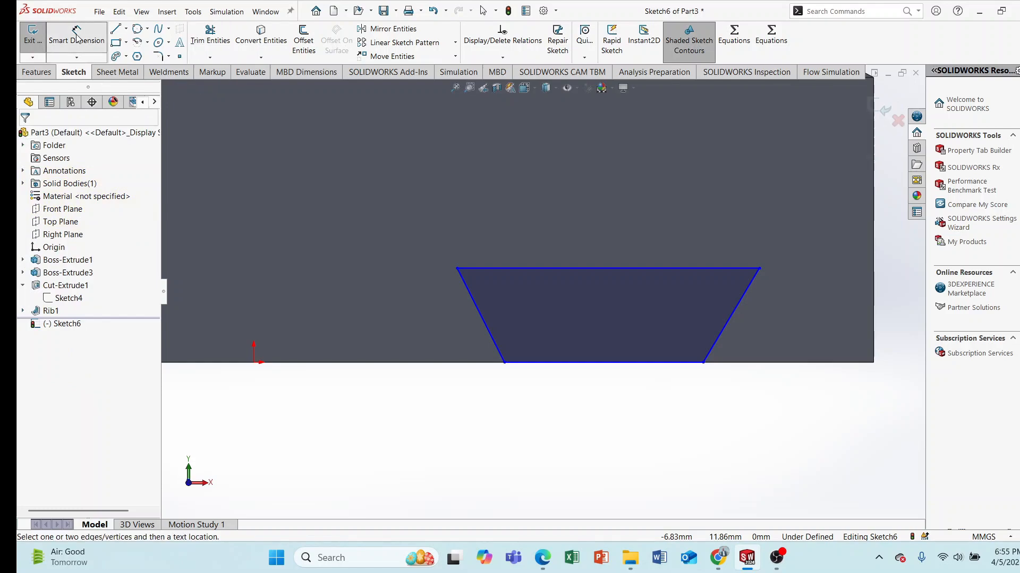
pyautogui.click(582, 269)
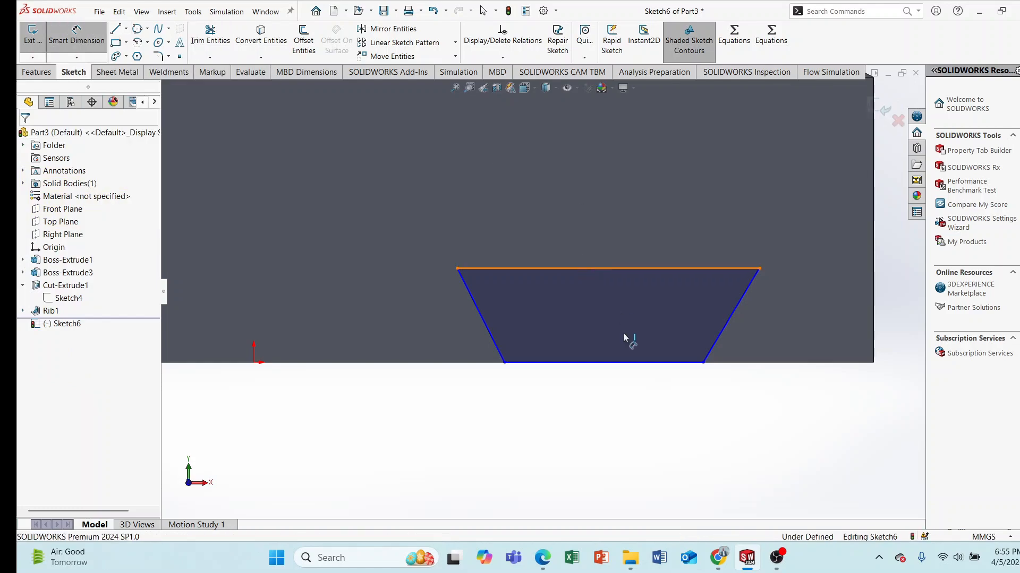
pyautogui.click(605, 364)
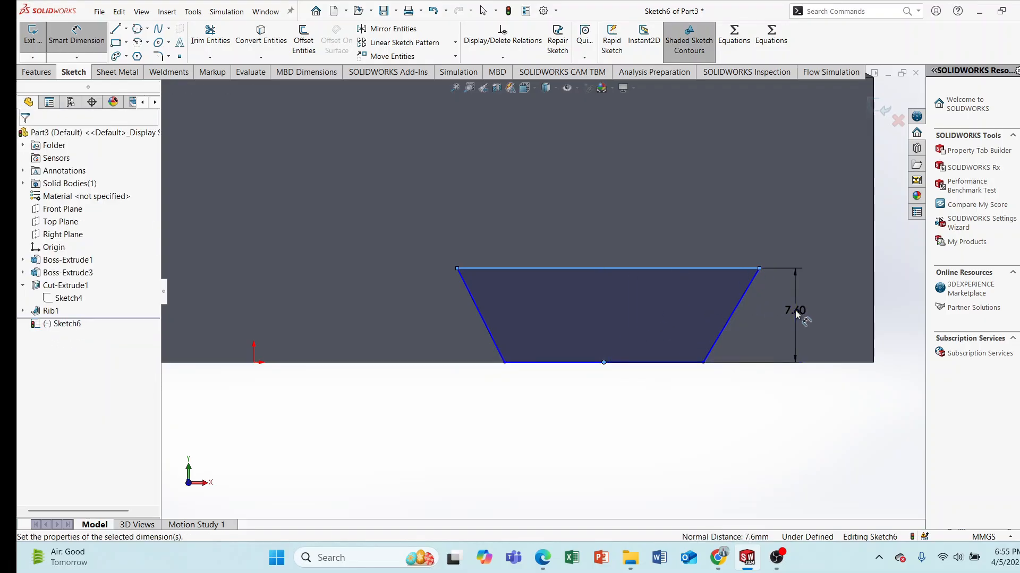
pyautogui.click(795, 310)
pyautogui.press('BackSpace')
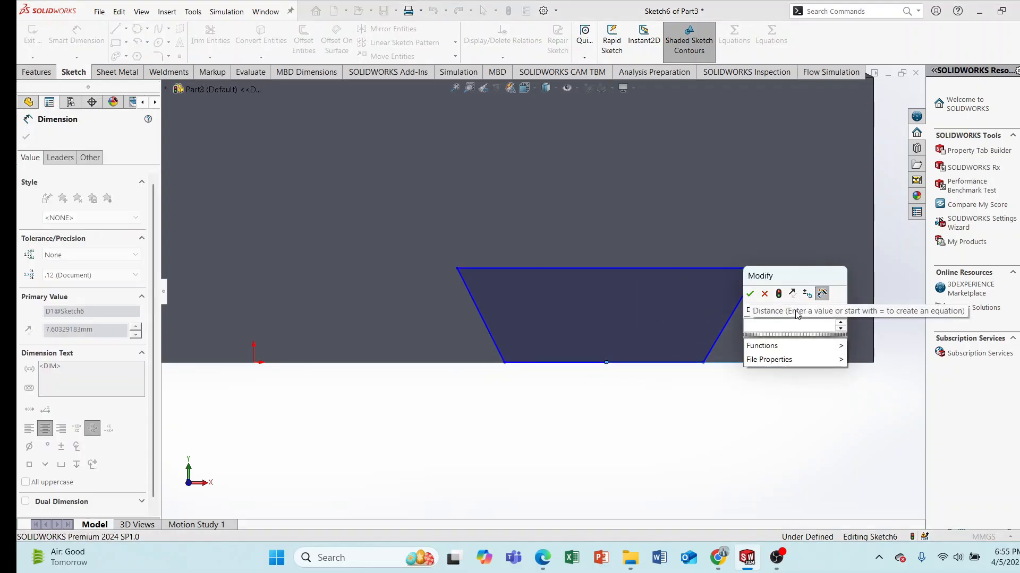
pyautogui.write('10')
pyautogui.press('Return')
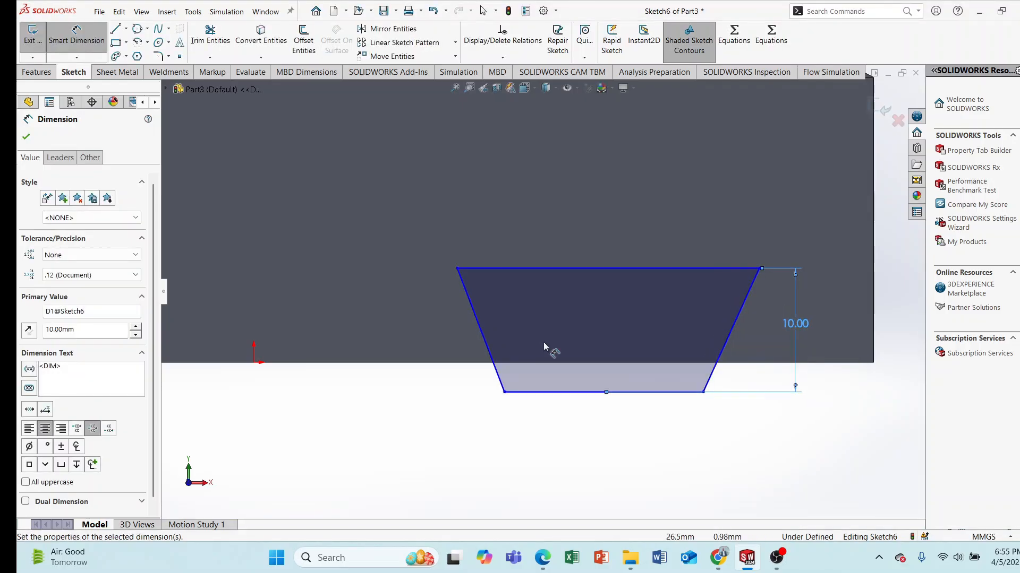
pyautogui.click(26, 137)
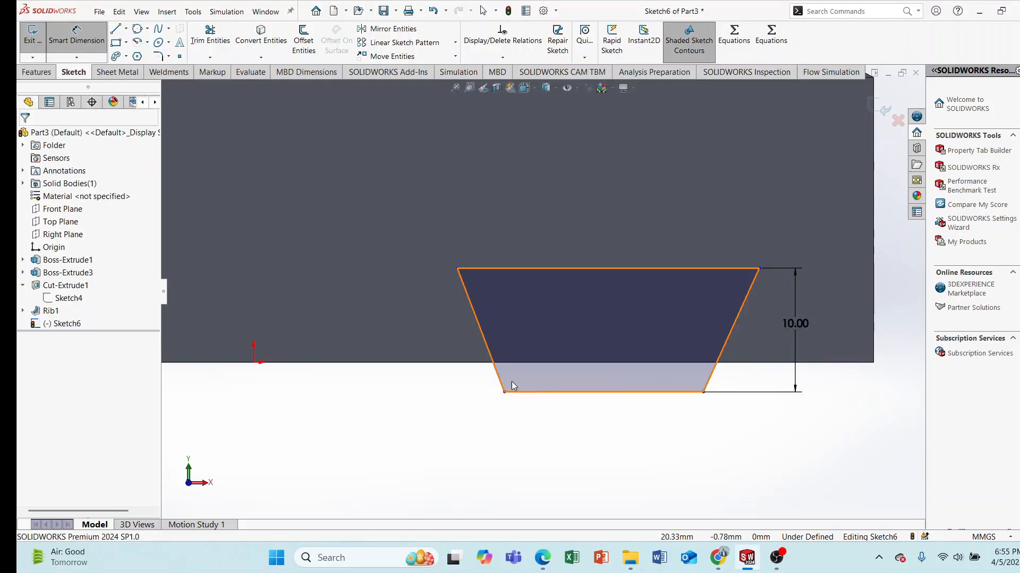
pyautogui.press('Escape')
# Try a collinear relation between the trapezoid's bottom line and the bracket's lower edge, and undo it.
pyautogui.scroll(1, 597, 410)
pyautogui.scroll(-1, 598, 387)
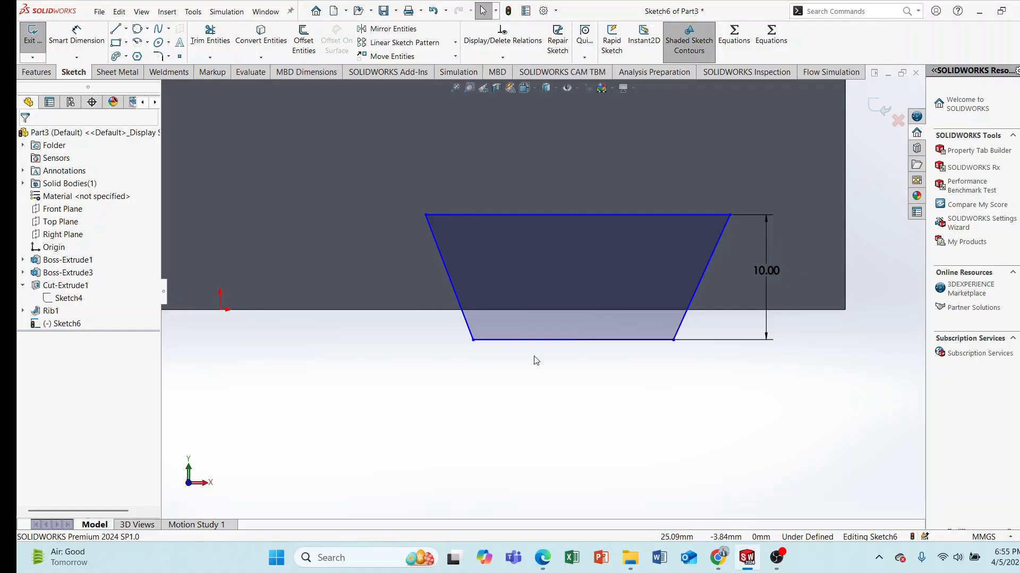
pyautogui.click(537, 342)
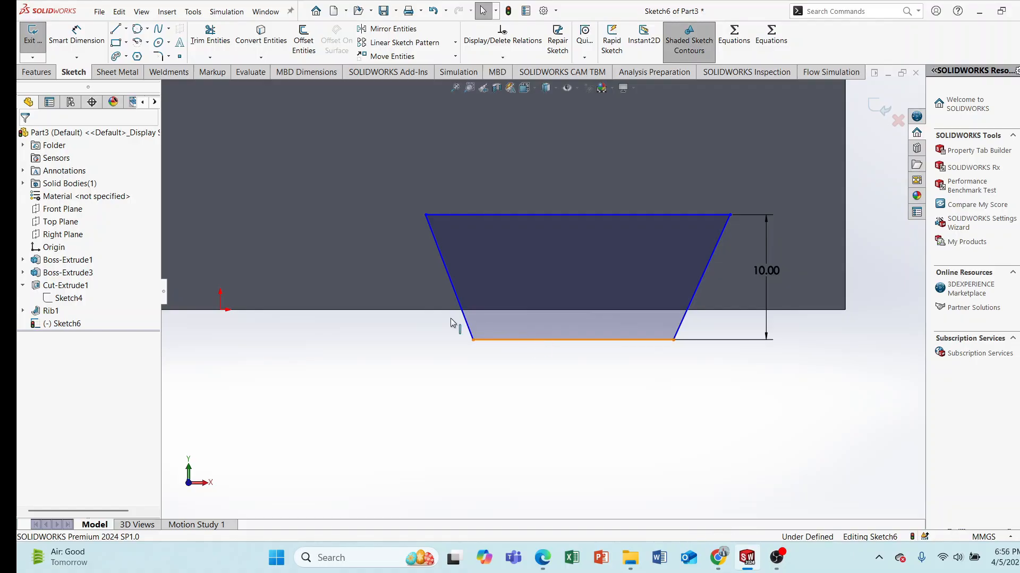
pyautogui.keyDown('ctrl'); pyautogui.click(422, 310); pyautogui.keyUp('ctrl')
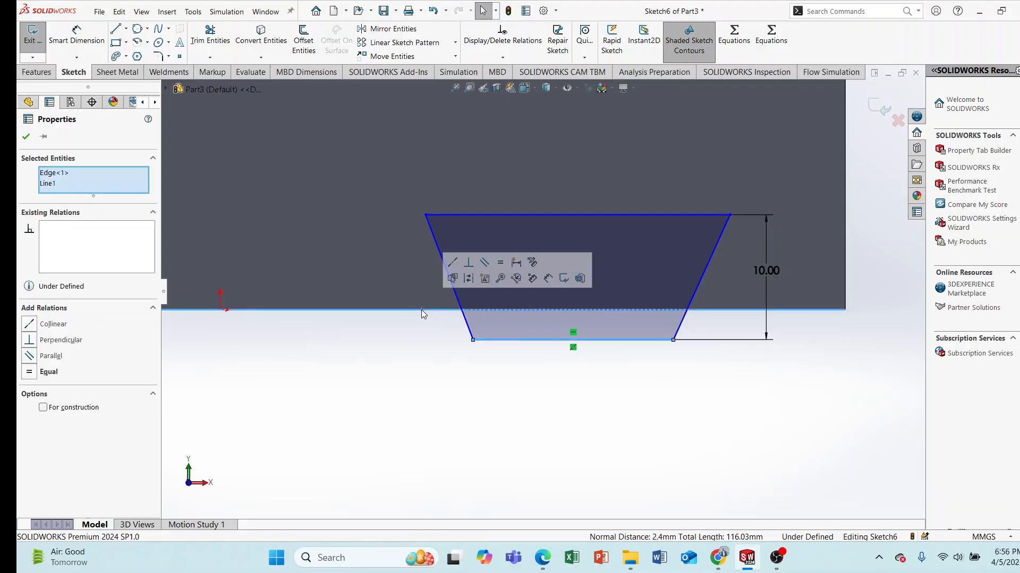
pyautogui.click(30, 324)
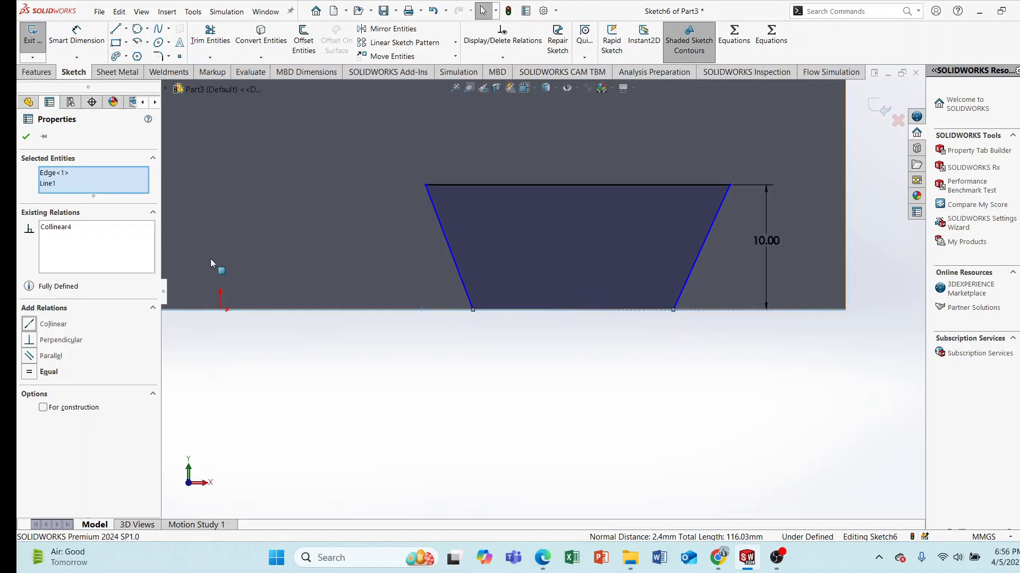
pyautogui.click(26, 137)
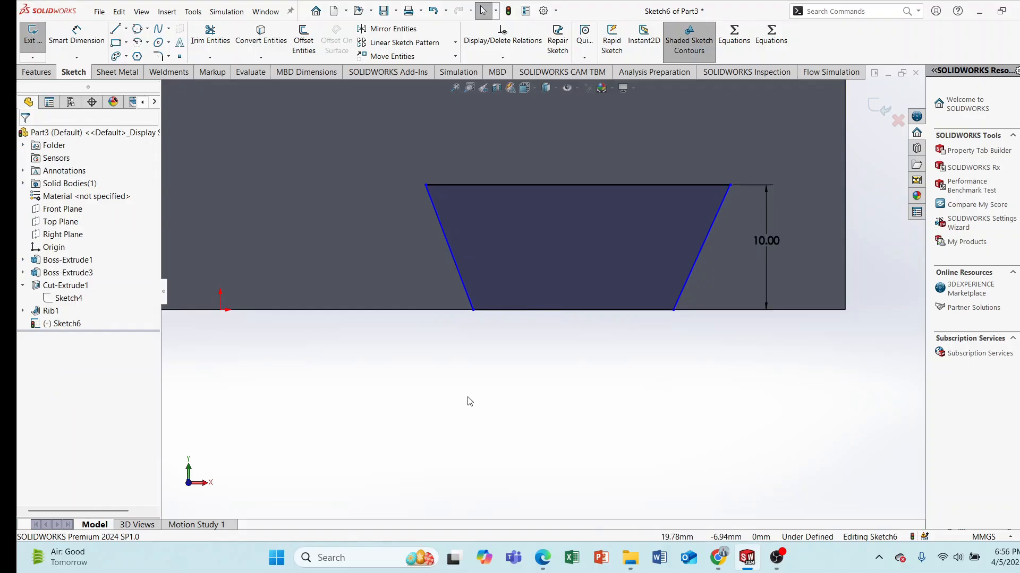
pyautogui.hotkey('ctrl', 'z')
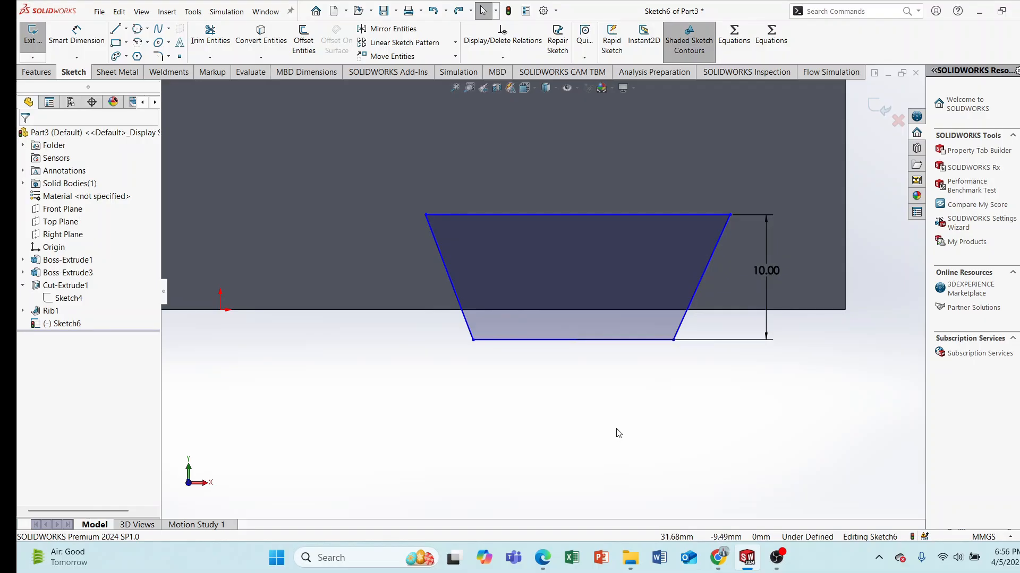
# Make the trapezoid's bottom line collinear with the bracket's lower edge, removing the mistakenly selected face from the selection.
pyautogui.click(571, 339)
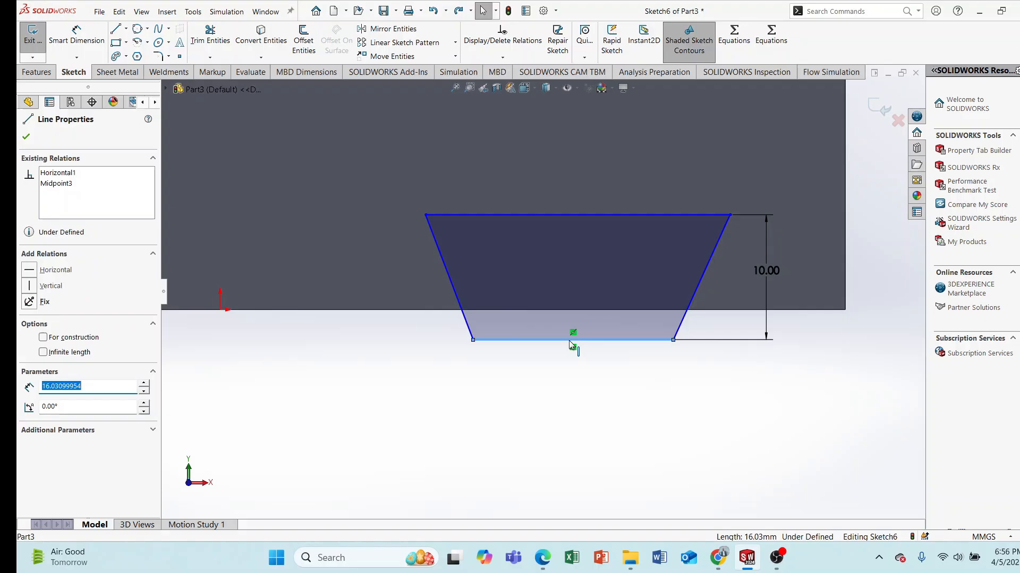
pyautogui.keyDown('ctrl'); pyautogui.click(432, 308); pyautogui.keyUp('ctrl')
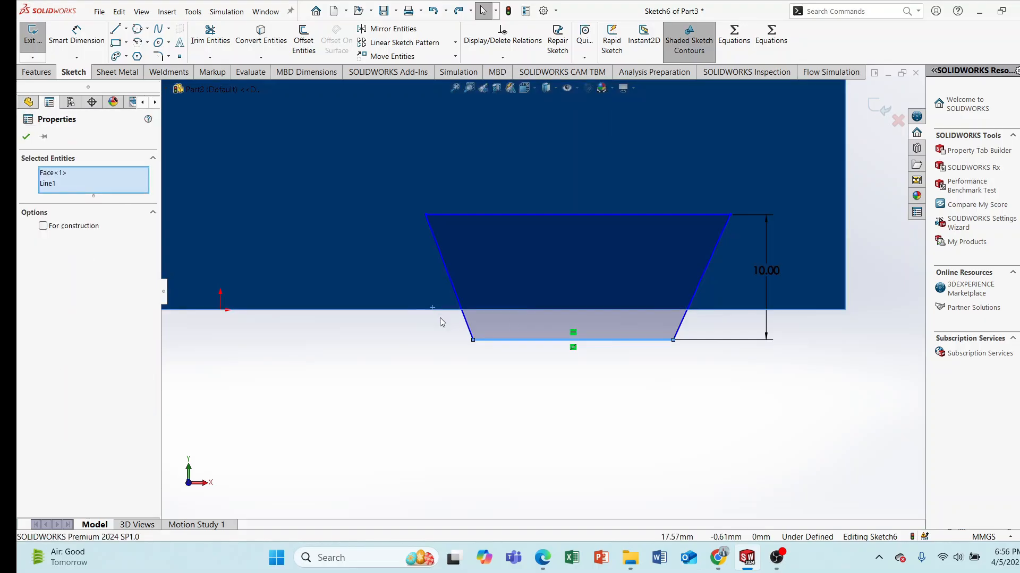
pyautogui.click(74, 175)
pyautogui.rightClick(75, 177)
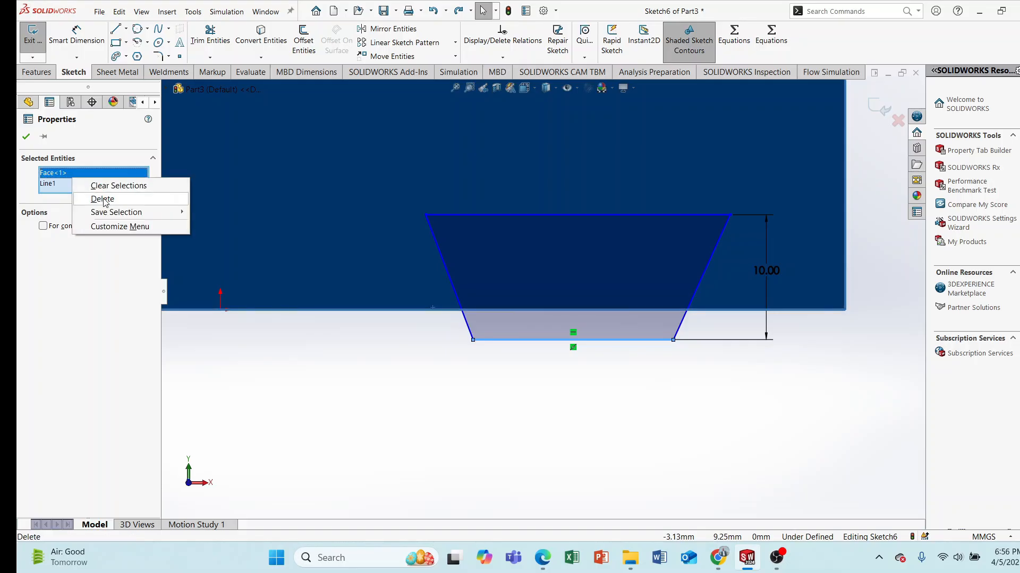
pyautogui.click(103, 199)
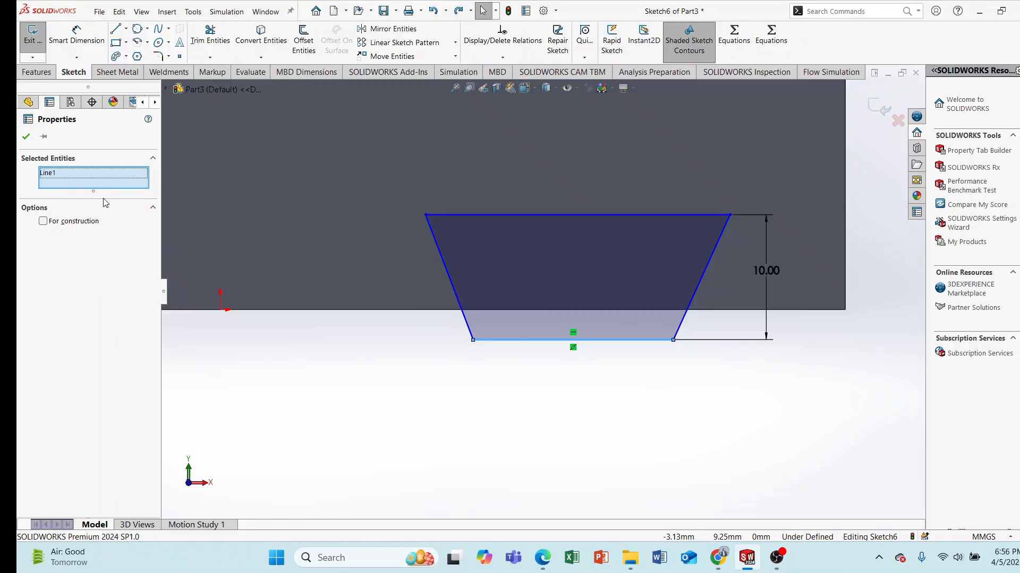
pyautogui.click(424, 310)
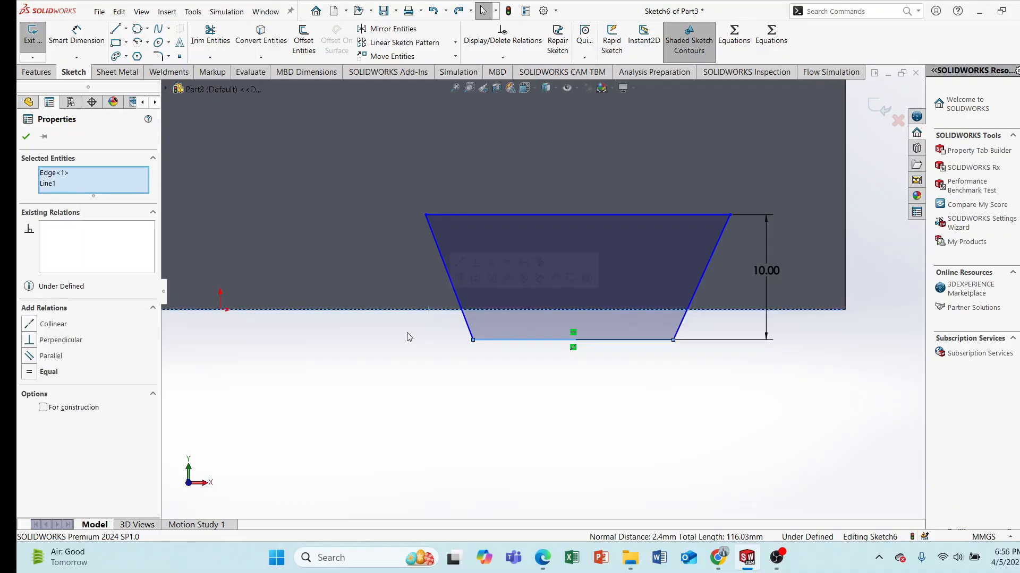
pyautogui.click(37, 325)
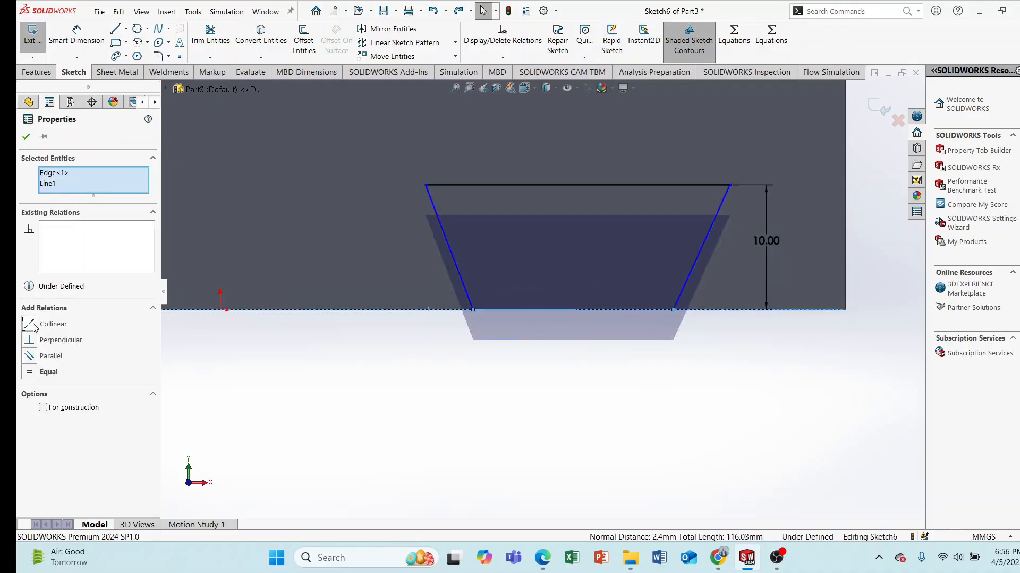
pyautogui.click(26, 136)
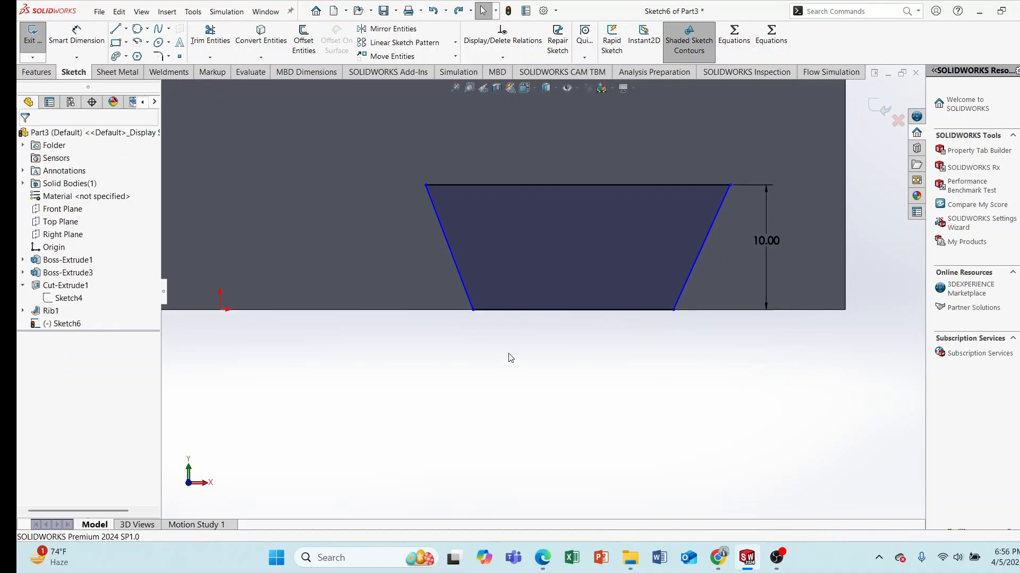
# Dimension the horizontal distance from the trapezoid's lower-right corner to the bracket's lower-right corner as 20 mm.
pyautogui.scroll(3, 687, 286)
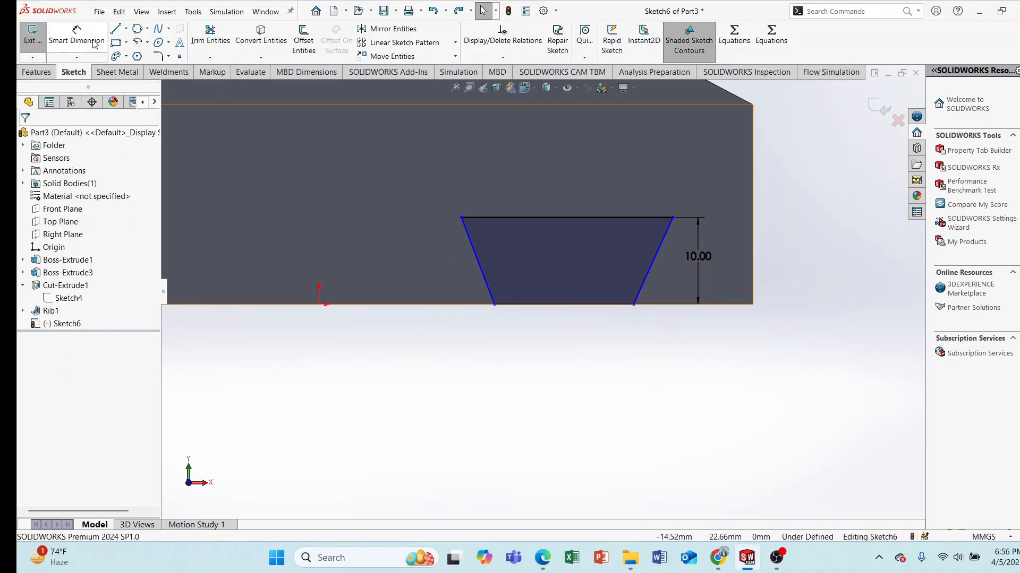
pyautogui.click(77, 36)
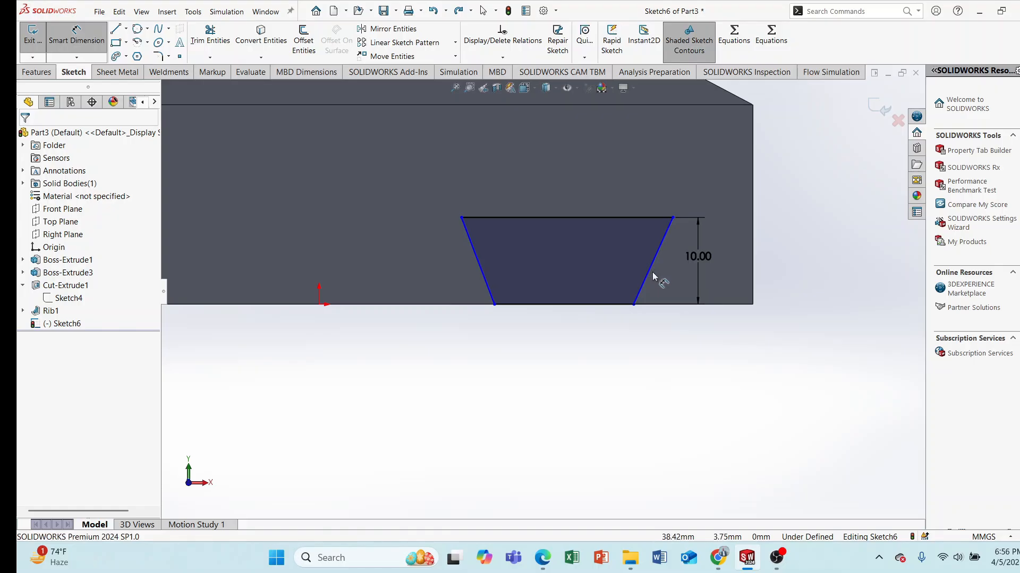
pyautogui.click(633, 305)
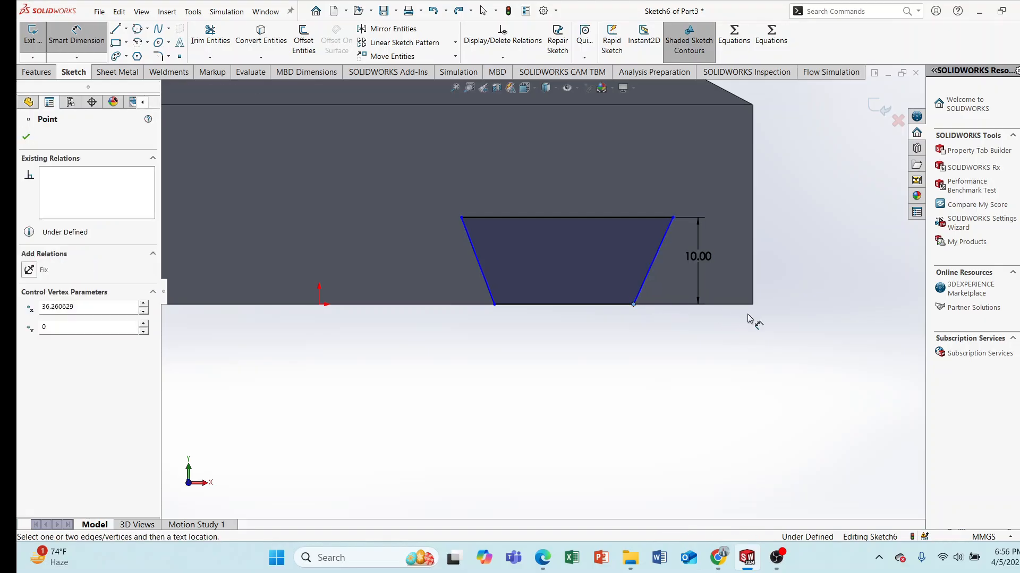
pyautogui.click(753, 304)
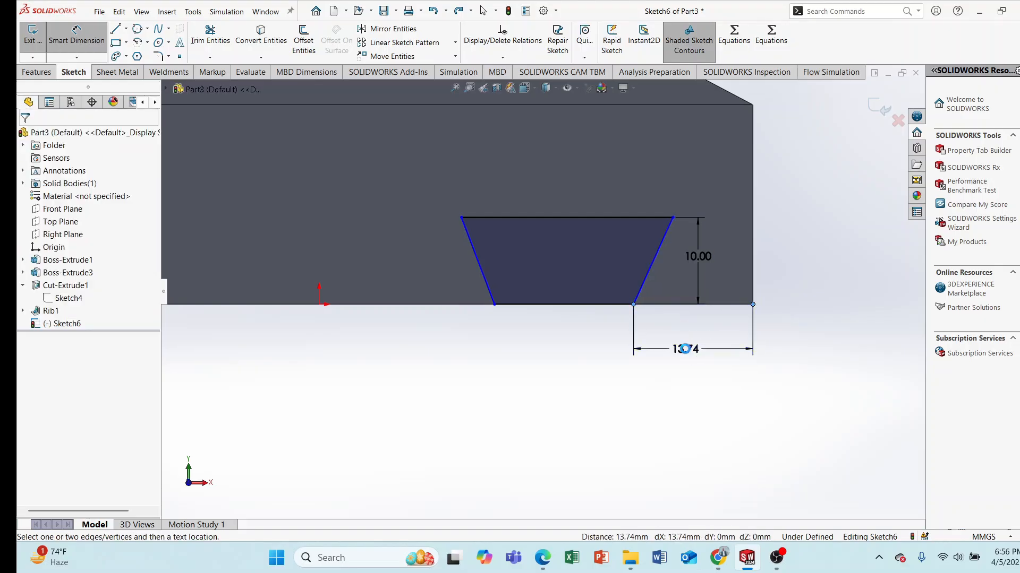
pyautogui.click(685, 349)
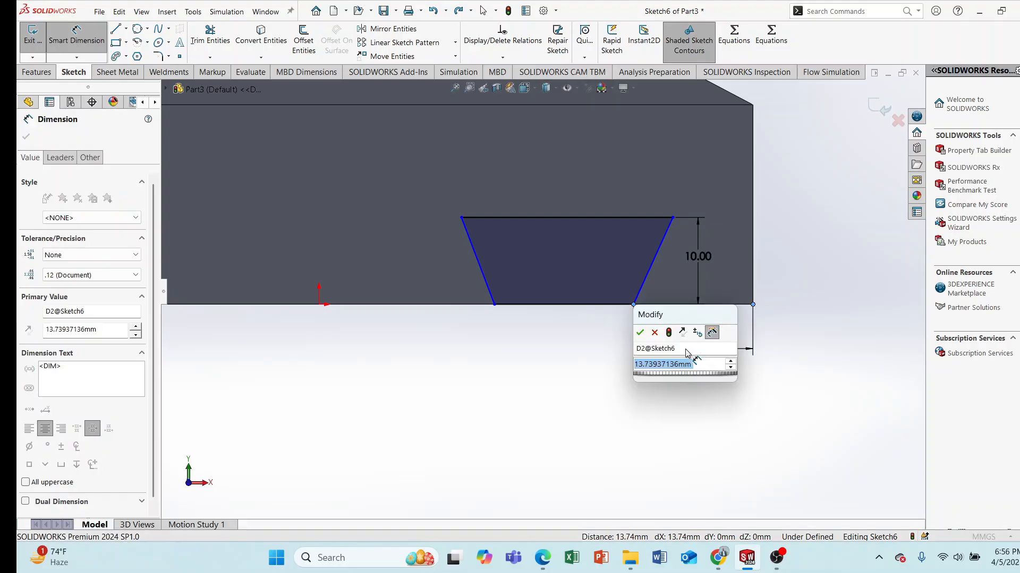
pyautogui.press('BackSpace')
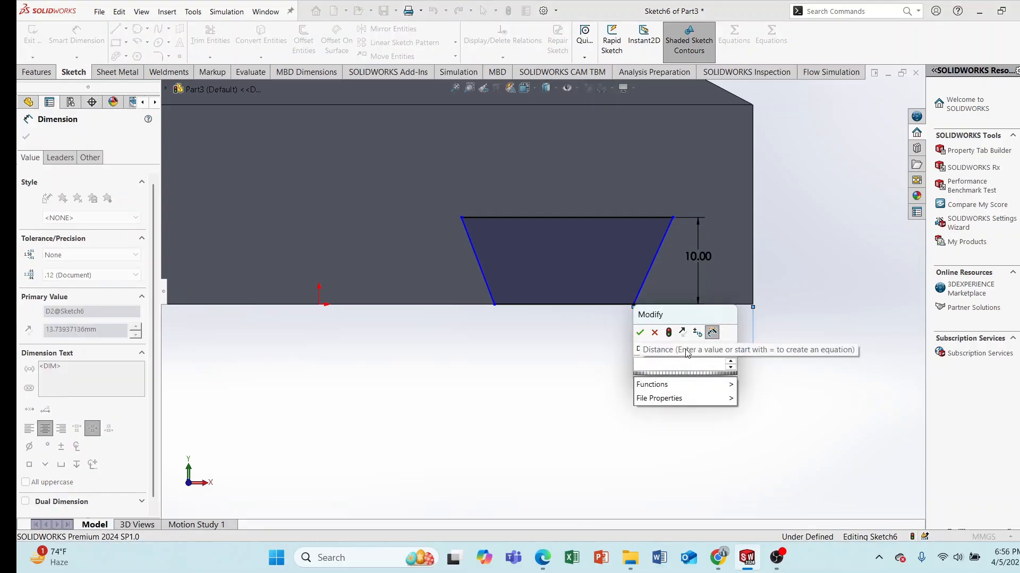
pyautogui.write('20')
pyautogui.press('Return')
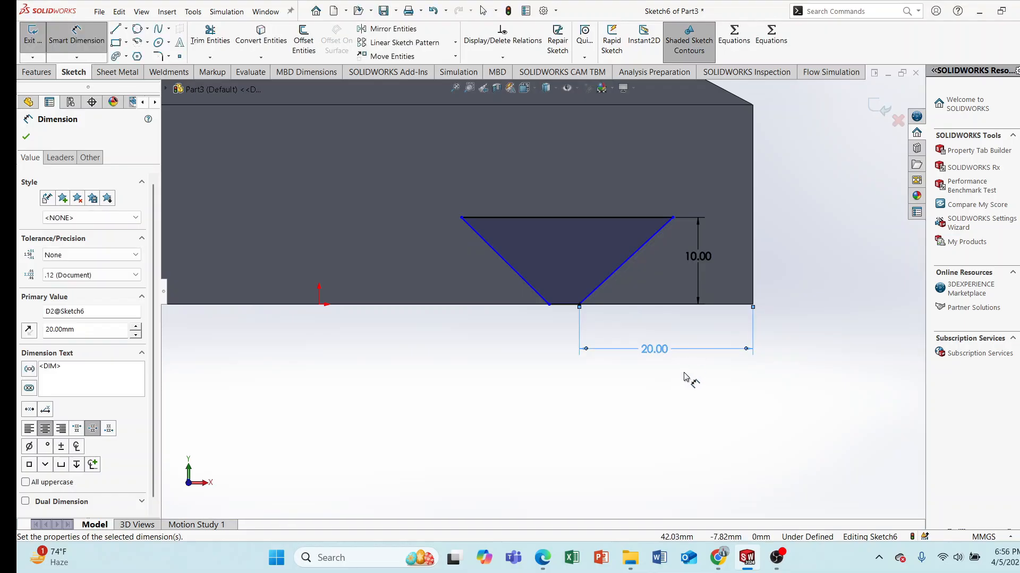
# Dimension the trapezoid's bottom line to a length of 30 mm.
pyautogui.scroll(-3, 493, 281)
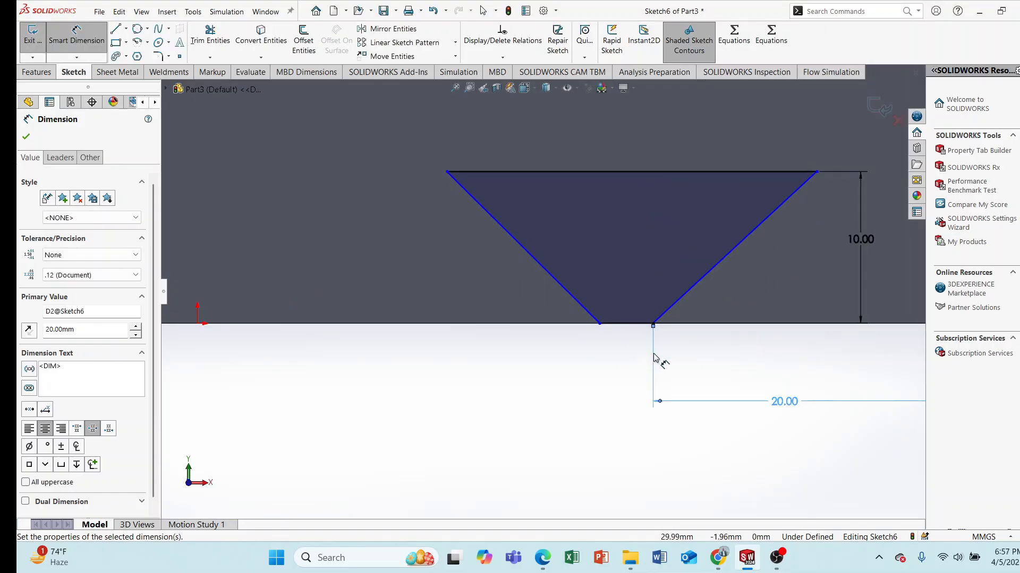
pyautogui.click(637, 323)
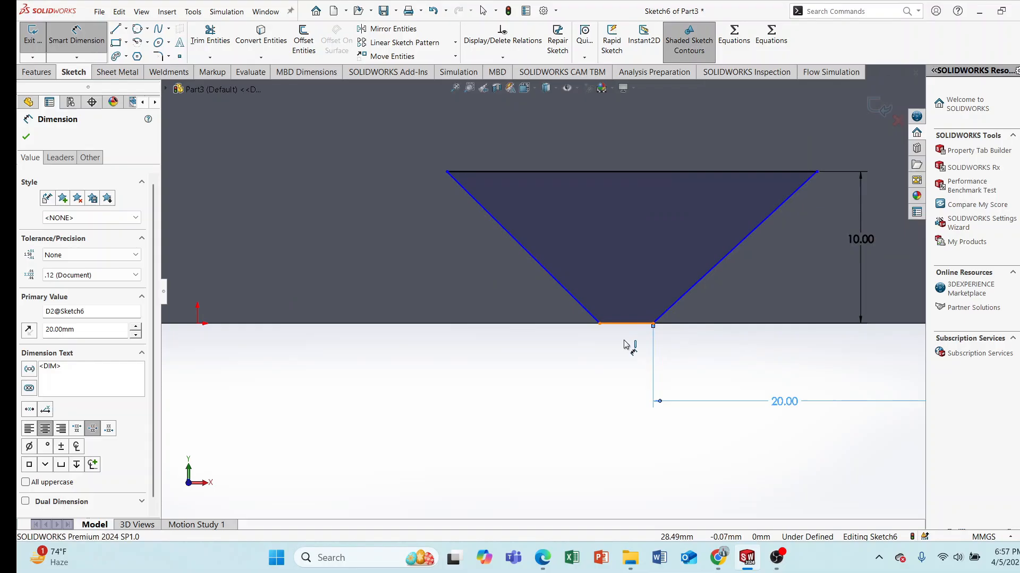
pyautogui.click(622, 398)
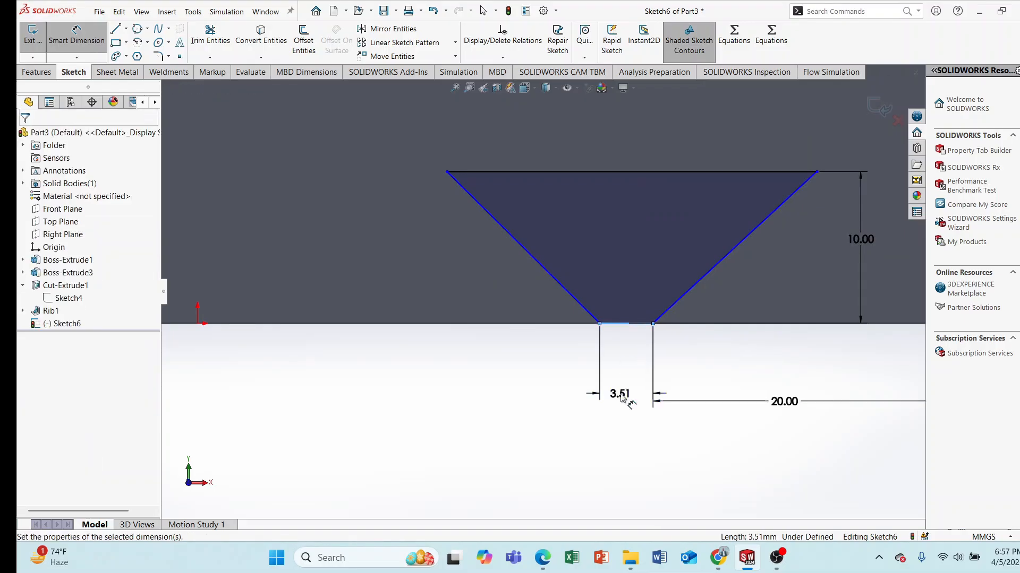
pyautogui.press('BackSpace')
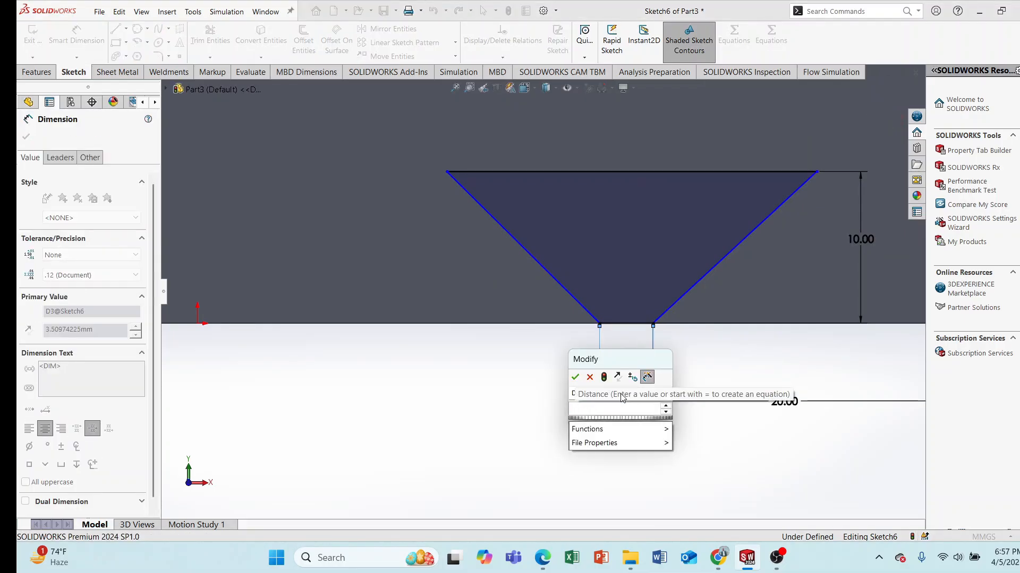
pyautogui.write('05')
pyautogui.press('Return')
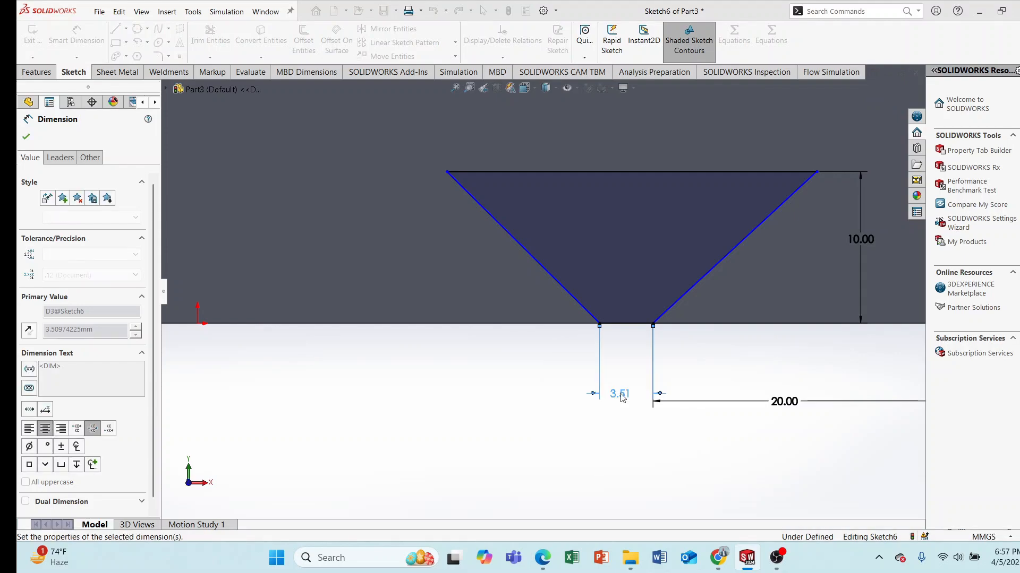
# Dimension the angle between the trapezoid's left slanted line and the bracket's lower edge as 45°.
pyautogui.scroll(3, 451, 297)
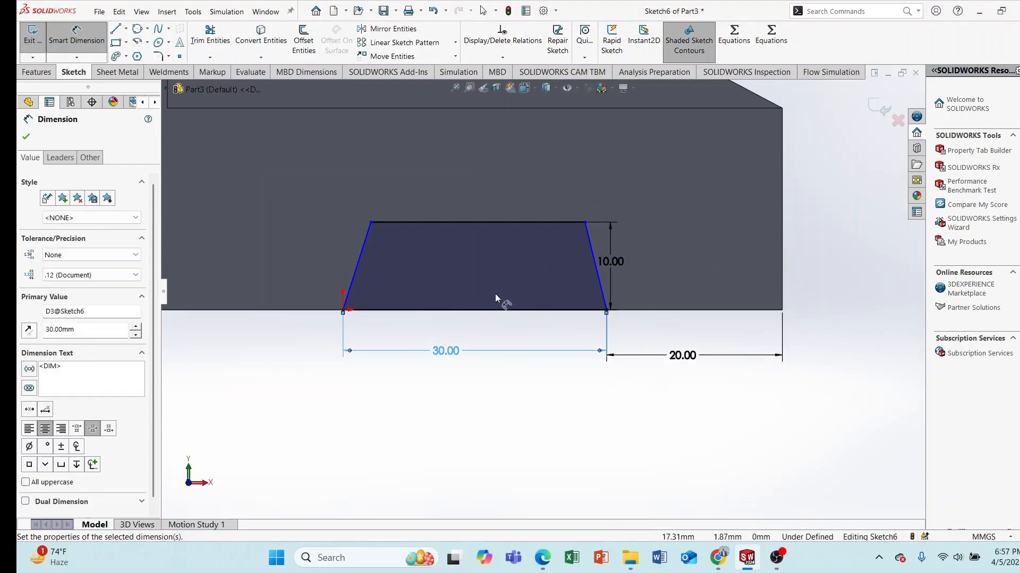
pyautogui.click(303, 310)
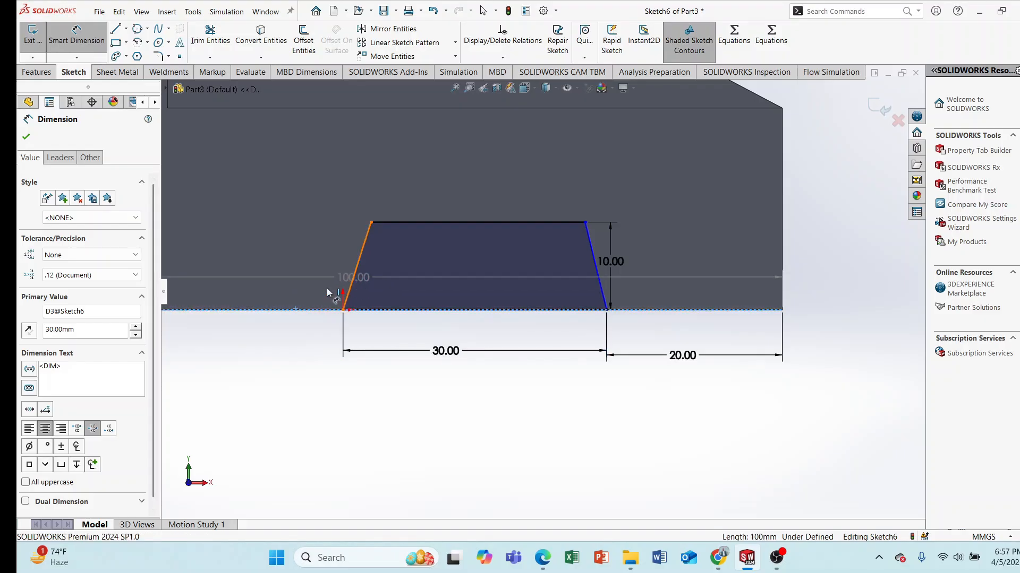
pyautogui.click(349, 291)
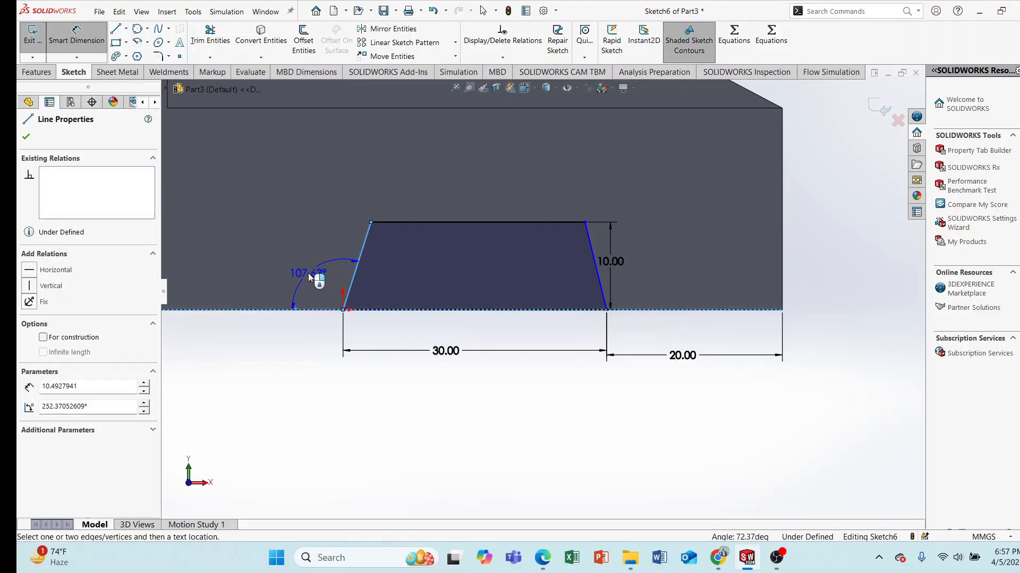
pyautogui.click(308, 273)
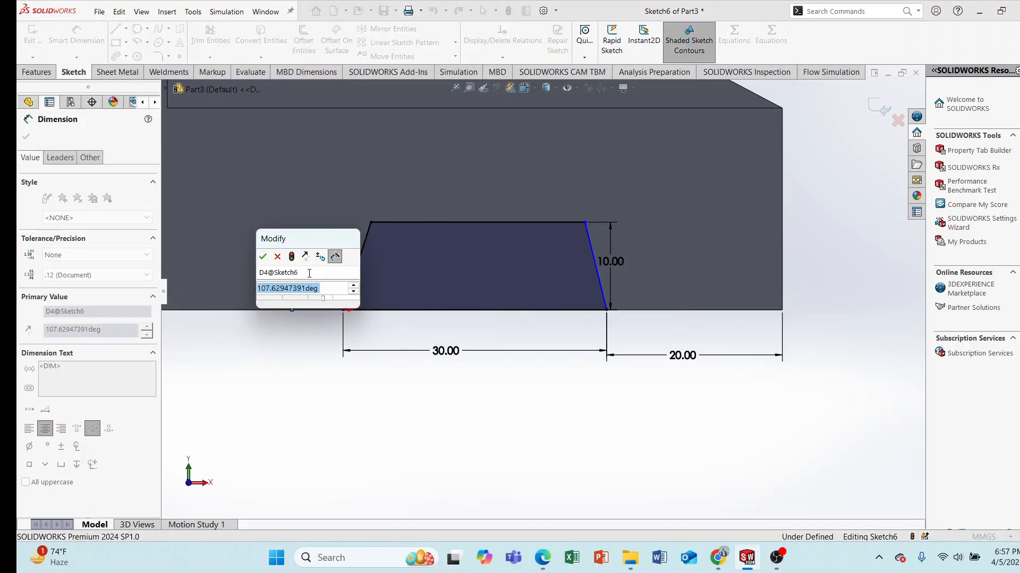
pyautogui.press('BackSpace')
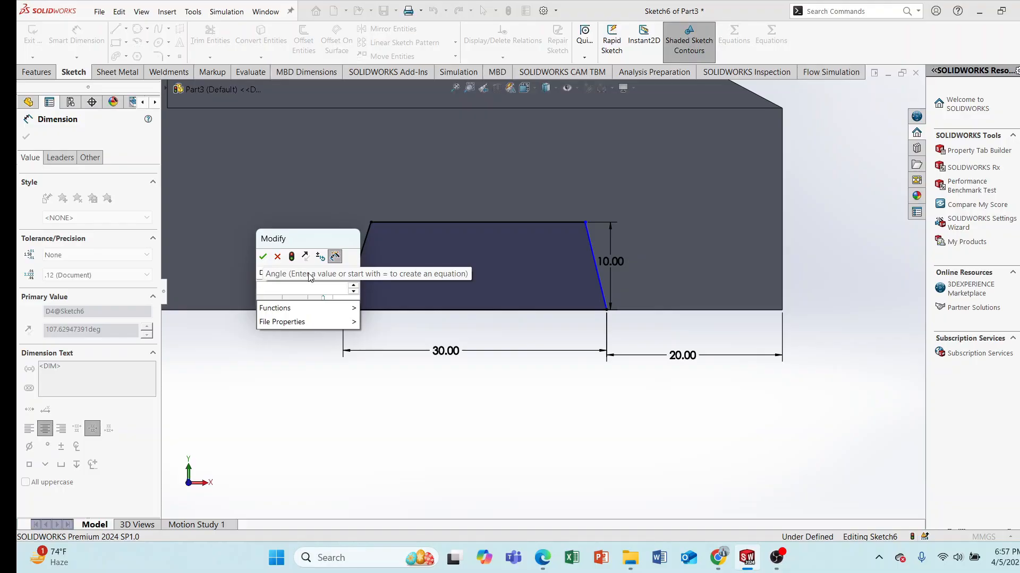
pyautogui.write('60')
pyautogui.press('Return')
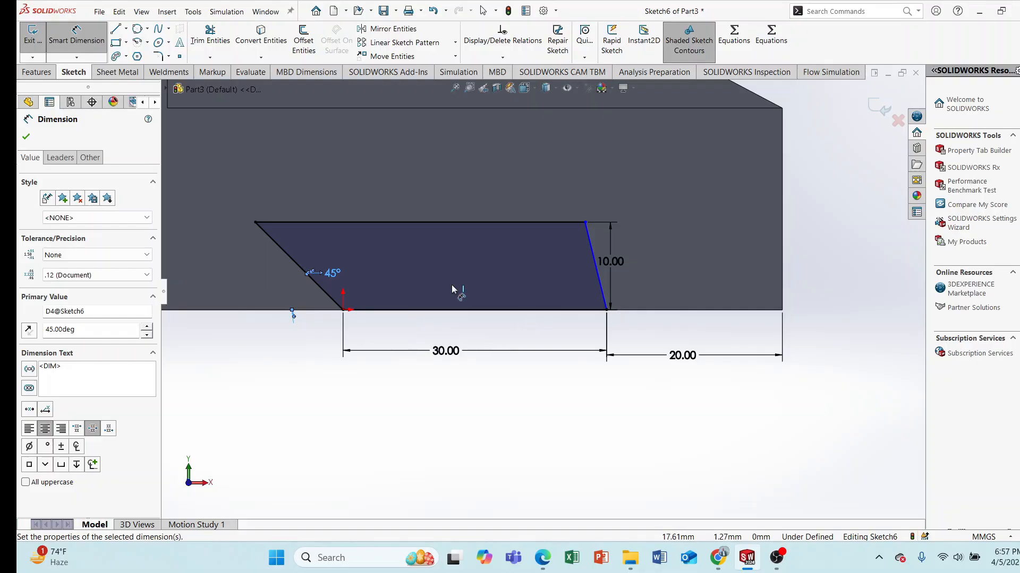
pyautogui.click(26, 137)
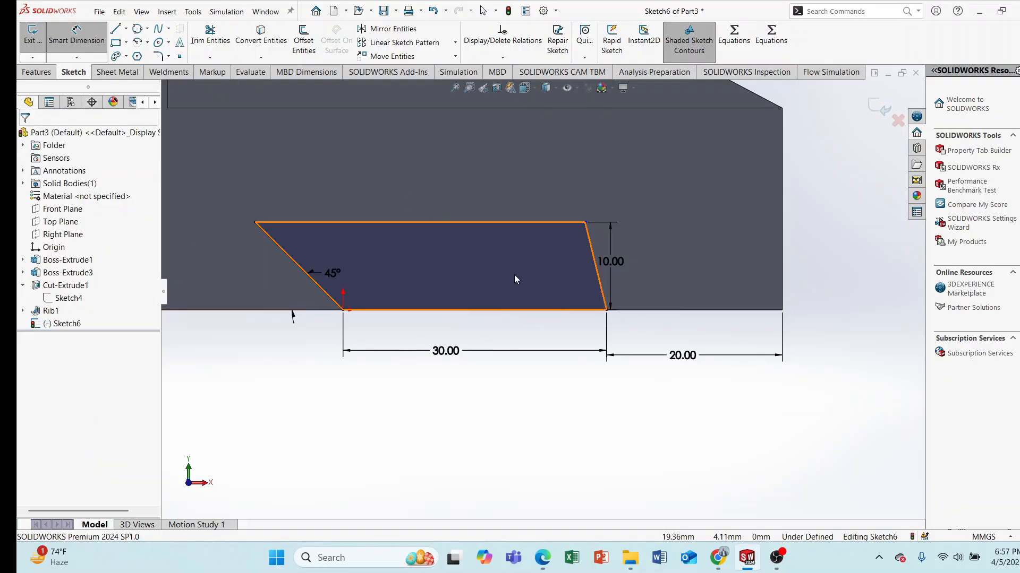
# Dimension the angle between the trapezoid's right slanted line and the bracket's lower edge as 45°.
pyautogui.click(74, 36)
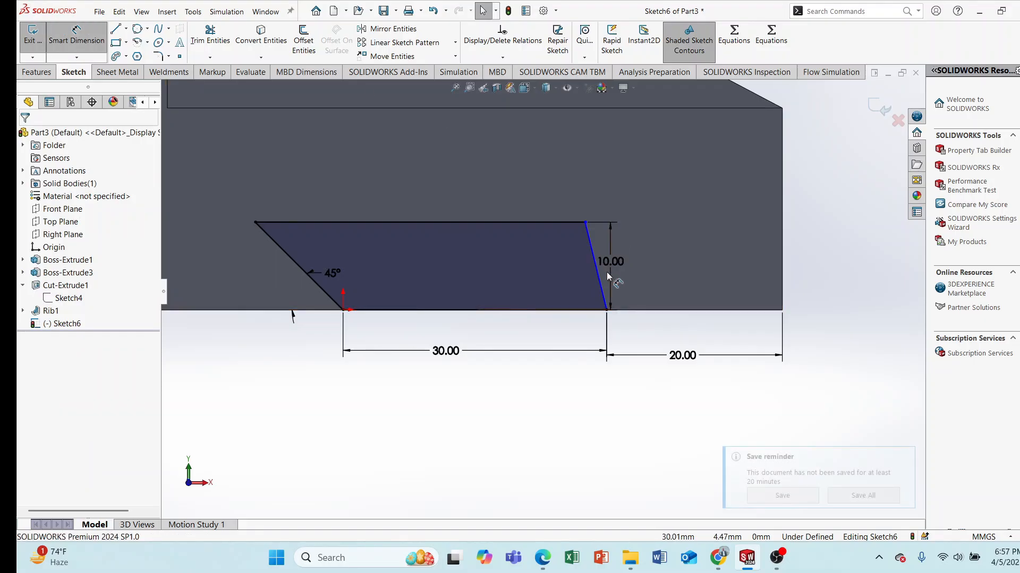
pyautogui.click(602, 289)
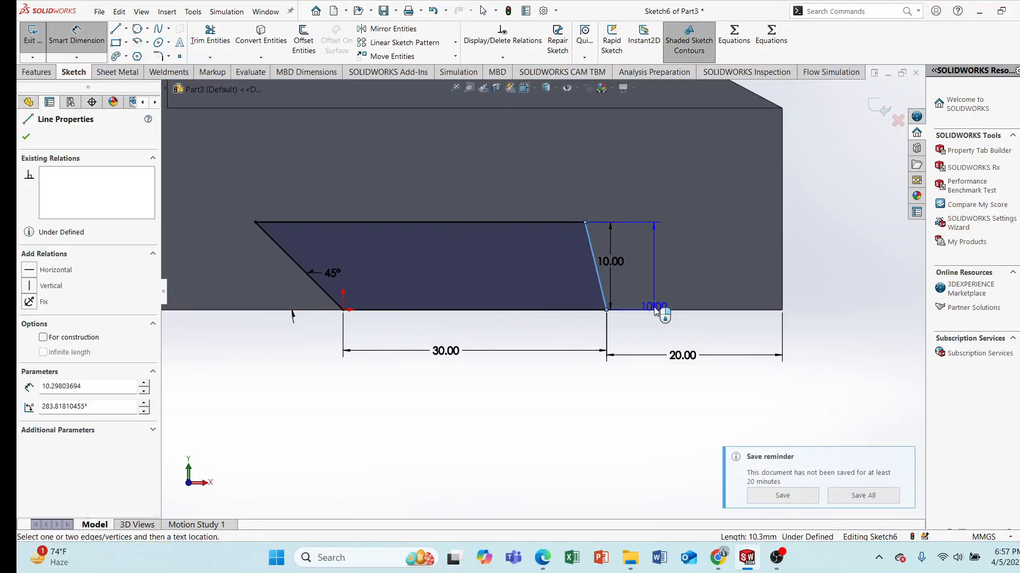
pyautogui.click(659, 311)
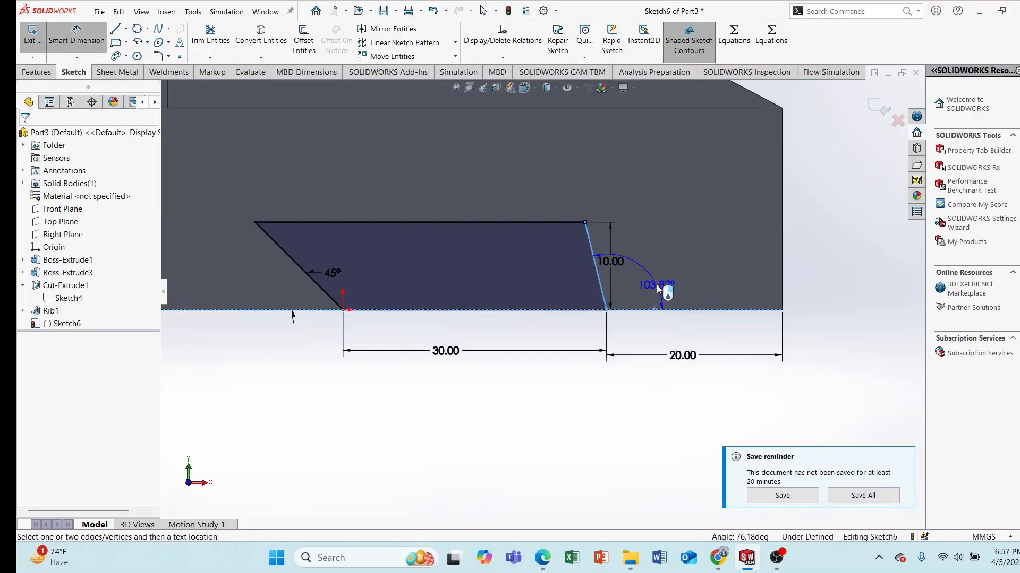
pyautogui.click(658, 288)
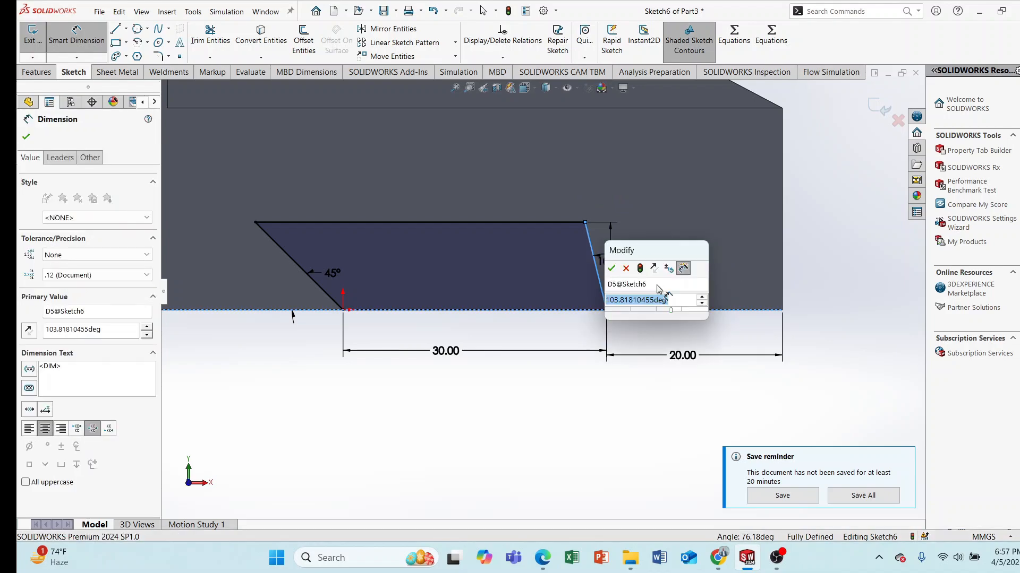
pyautogui.press('BackSpace')
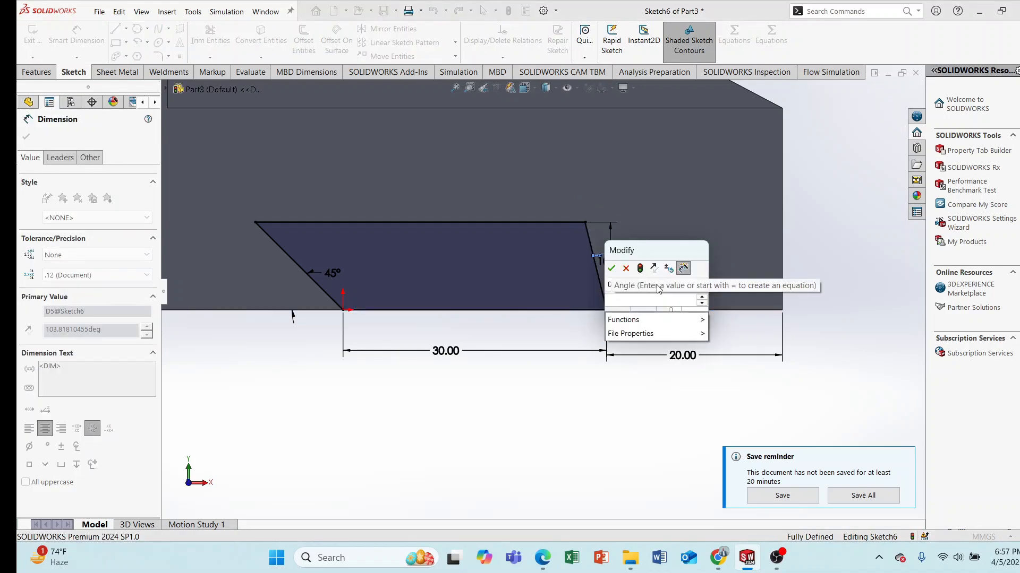
pyautogui.write('45')
pyautogui.press('Return')
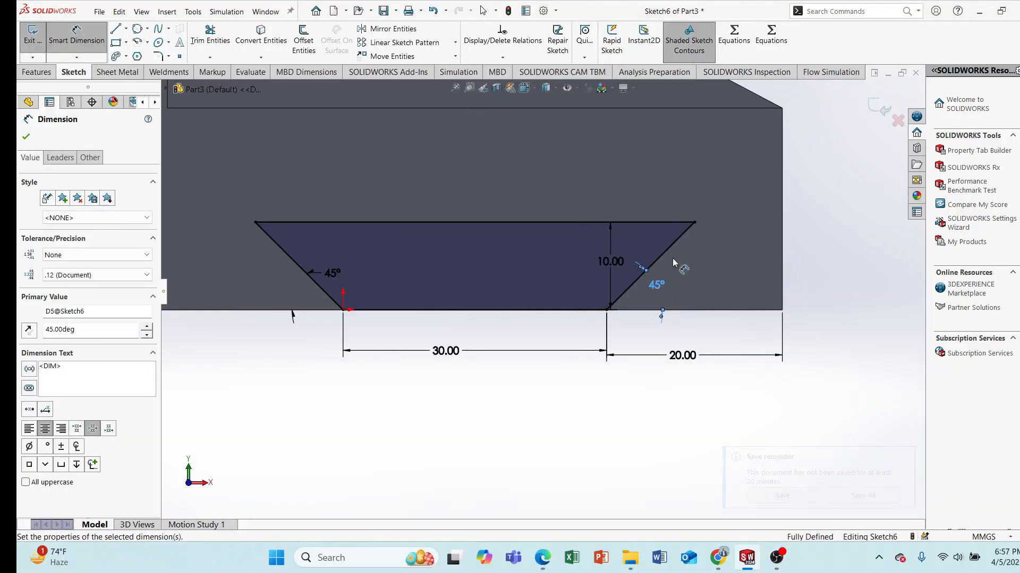
pyautogui.click(26, 138)
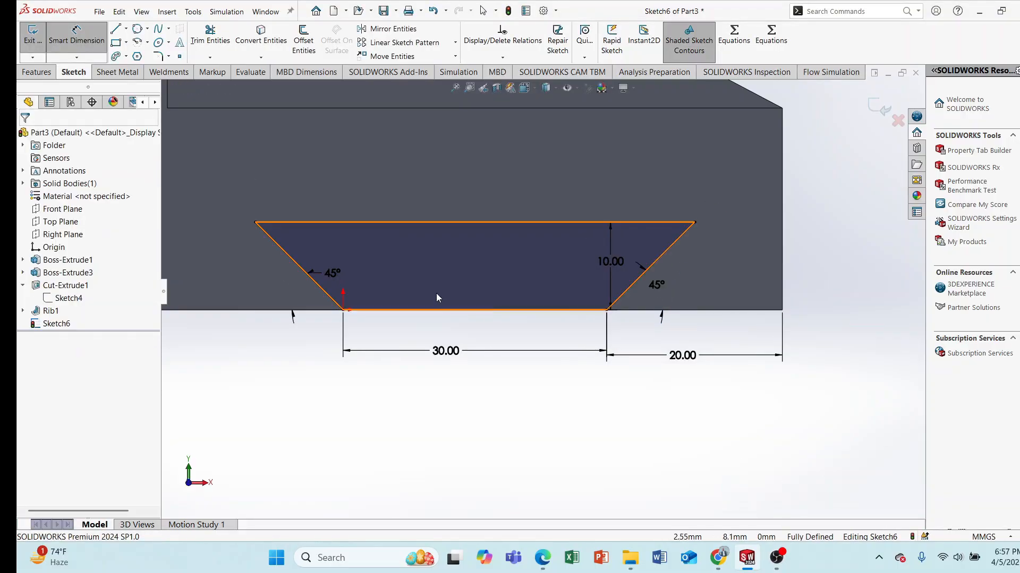
# Cut-extrude the dovetail trapezoid through the bracket's base using Up To Surface, ending at the opposite side face.
pyautogui.scroll(5, 584, 270)
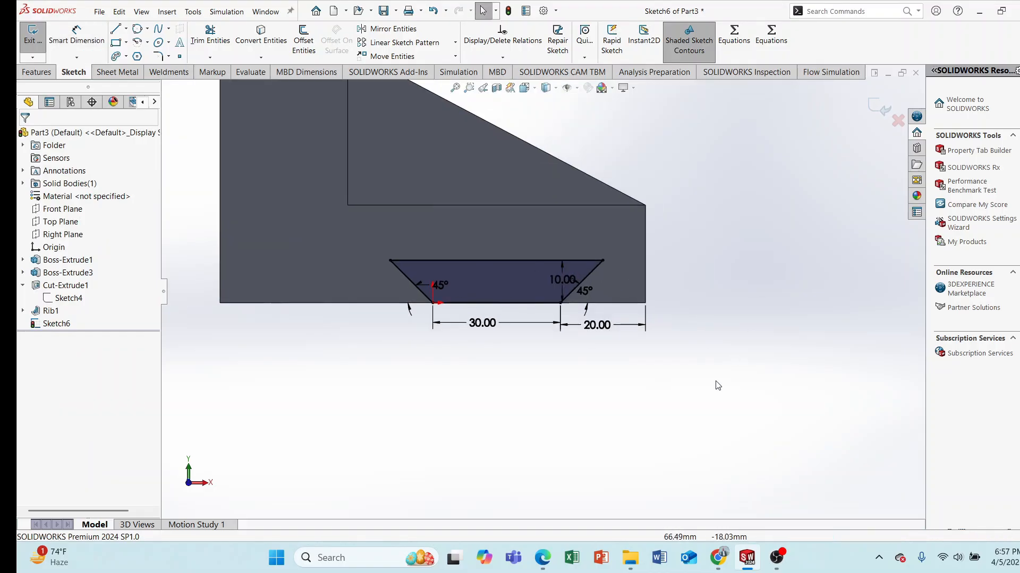
pyautogui.click(36, 71)
pyautogui.click(201, 37)
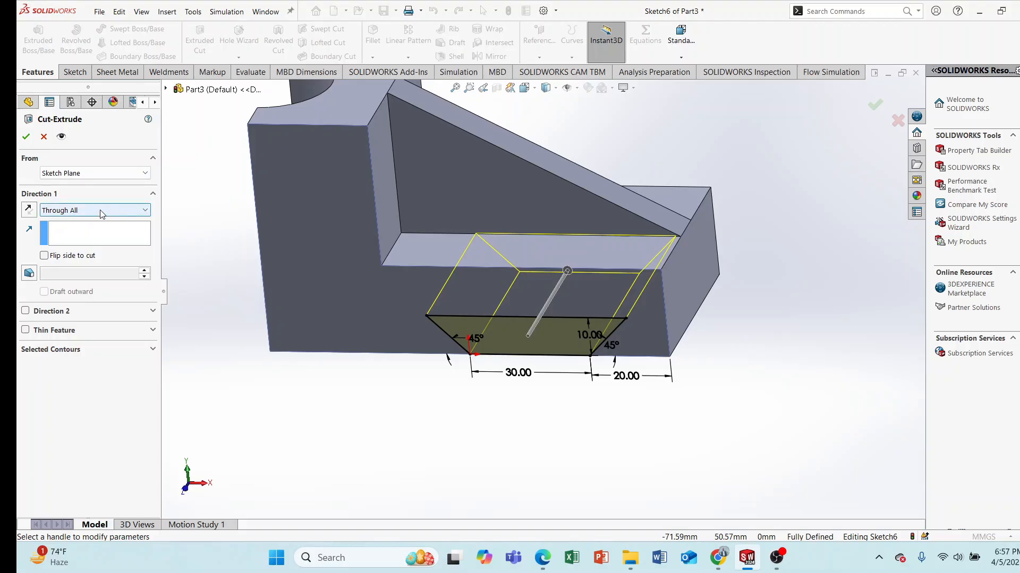
pyautogui.click(102, 214)
pyautogui.click(64, 267)
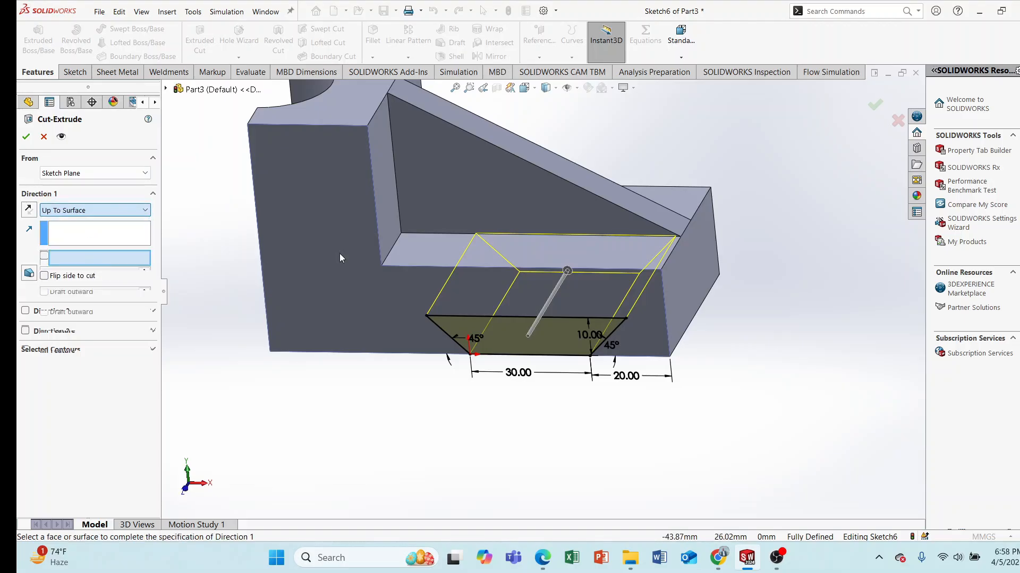
pyautogui.moveTo(757, 231); pyautogui.dragTo(539, 279, button='middle')
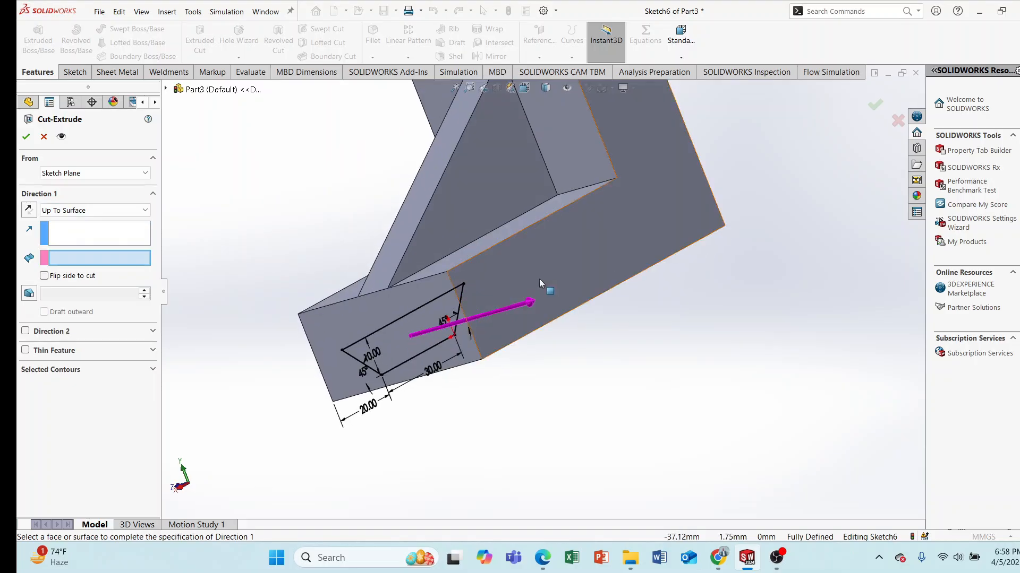
pyautogui.click(534, 278)
pyautogui.moveTo(251, 201); pyautogui.dragTo(308, 206, button='middle')
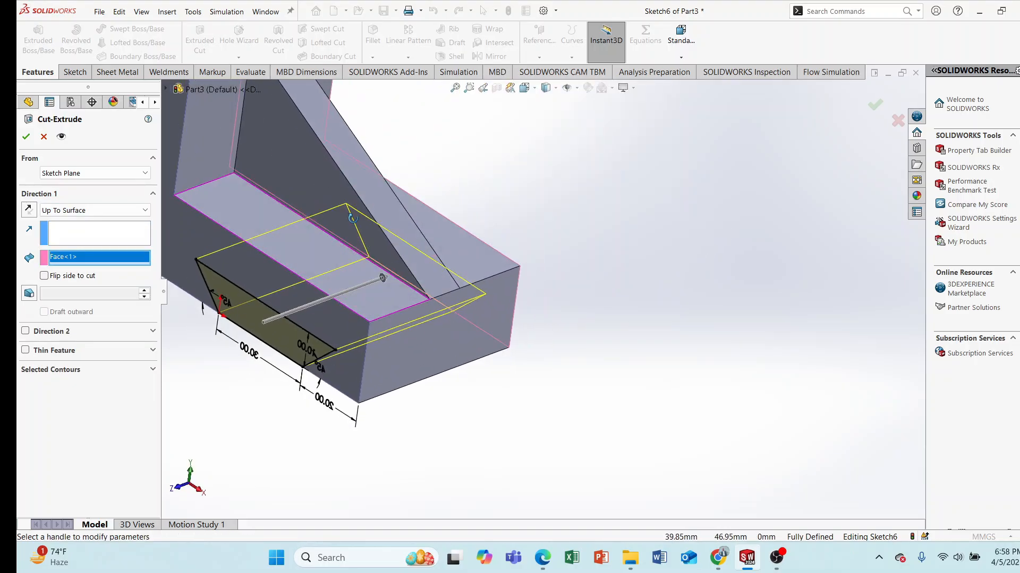
pyautogui.click(24, 139)
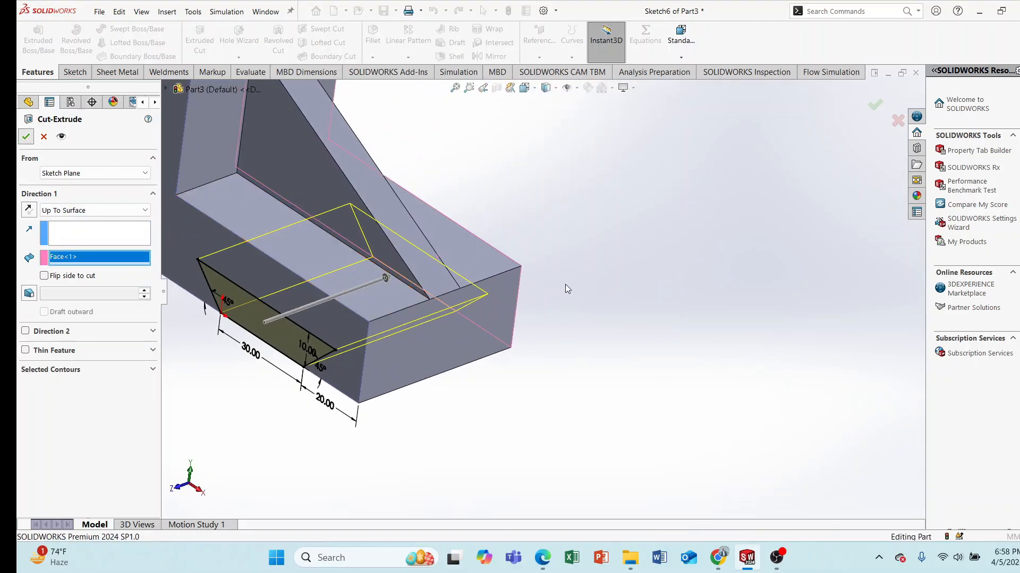
pyautogui.scroll(5, 569, 359)
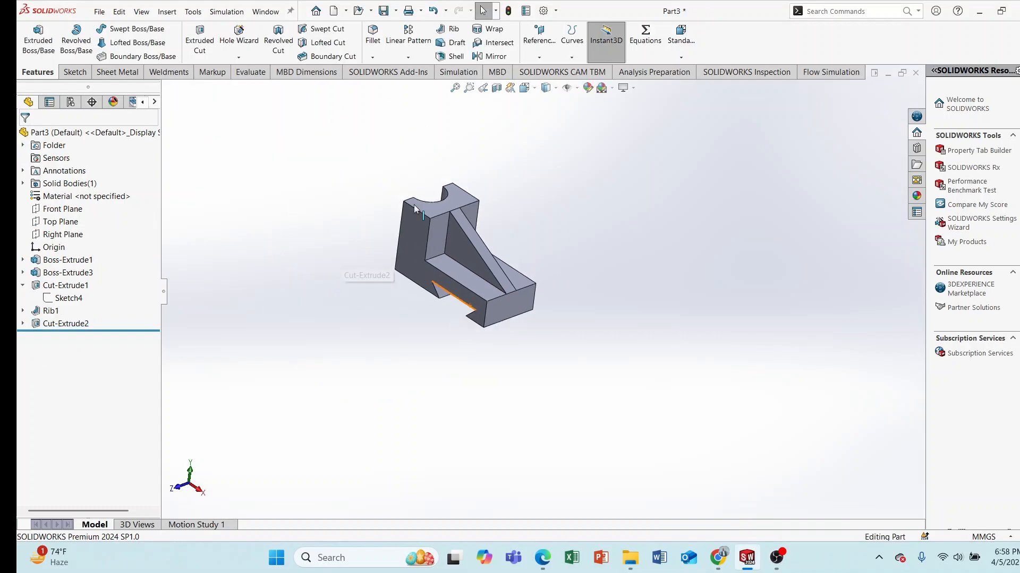
pyautogui.moveTo(413, 205); pyautogui.dragTo(521, 298, button='middle')
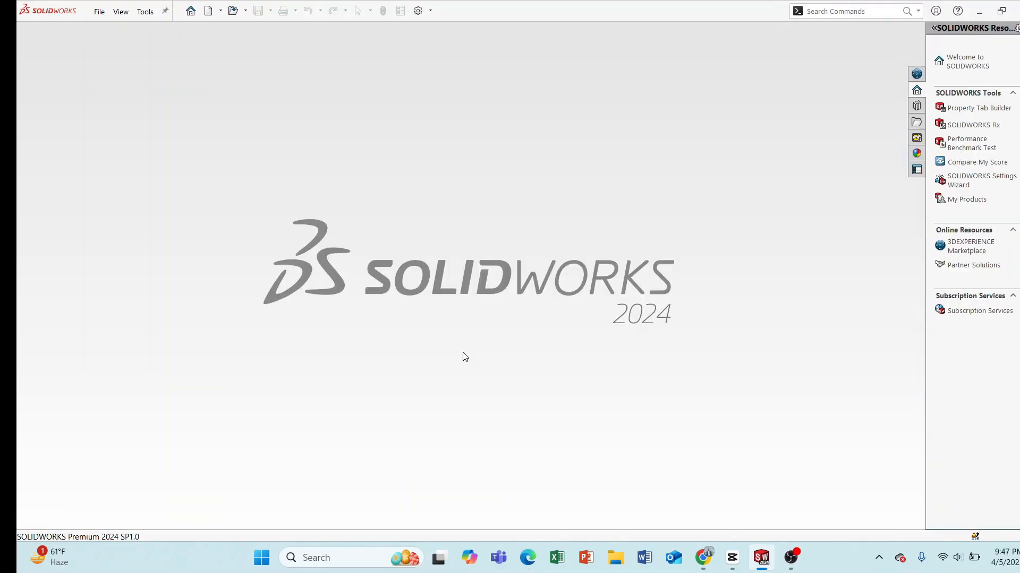
# Create a new part document.
pyautogui.click(98, 12)
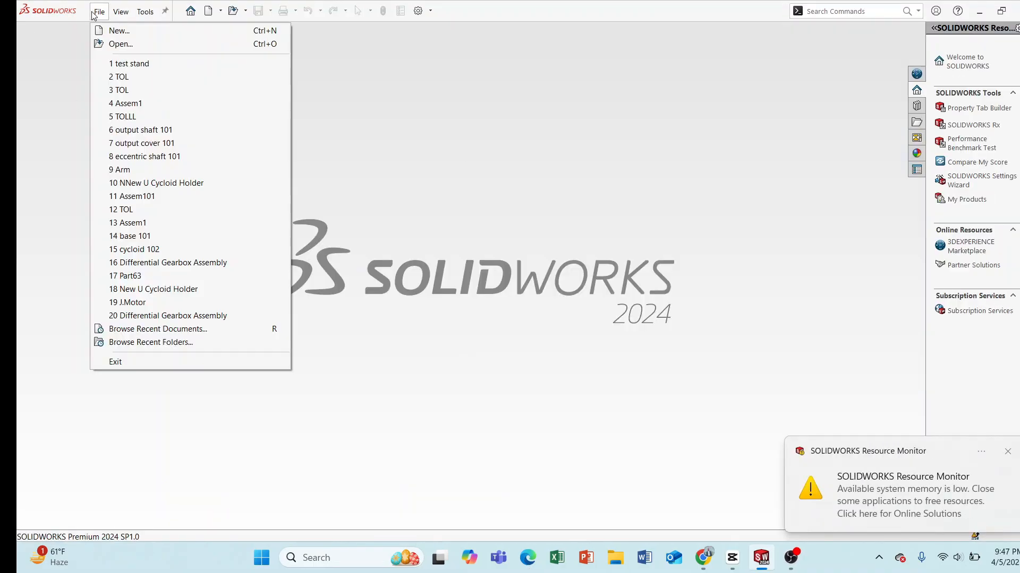
pyautogui.click(103, 30)
pyautogui.click(435, 415)
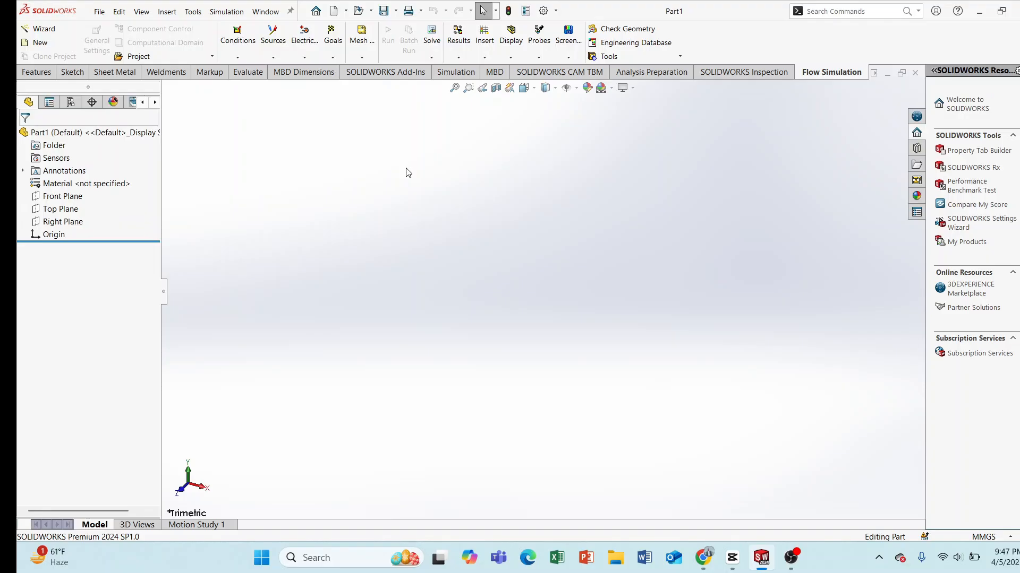
# Sketch a center rectangle about 200 mm wide on the Top Plane, centred on the origin.
pyautogui.click(38, 72)
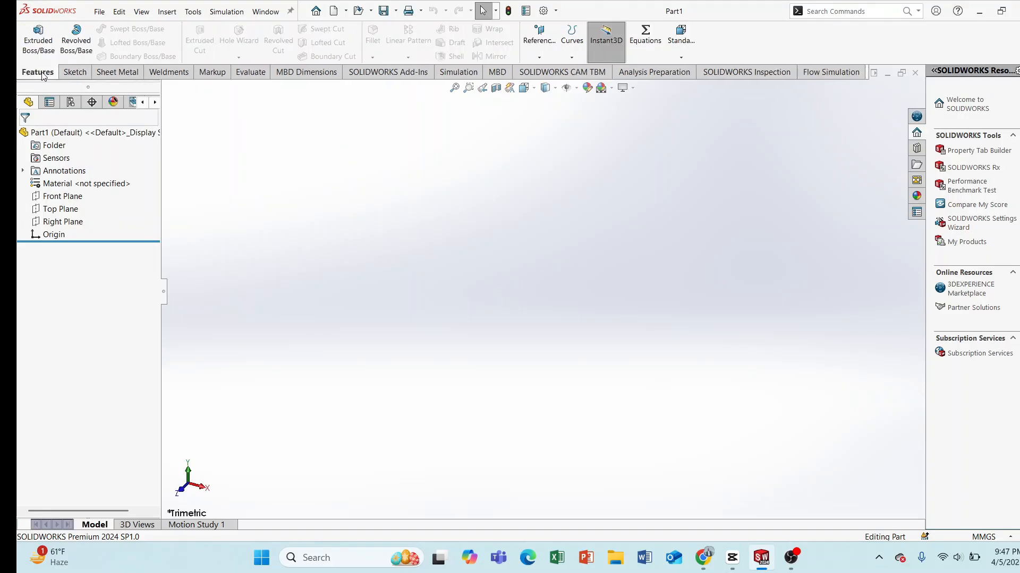
pyautogui.click(72, 73)
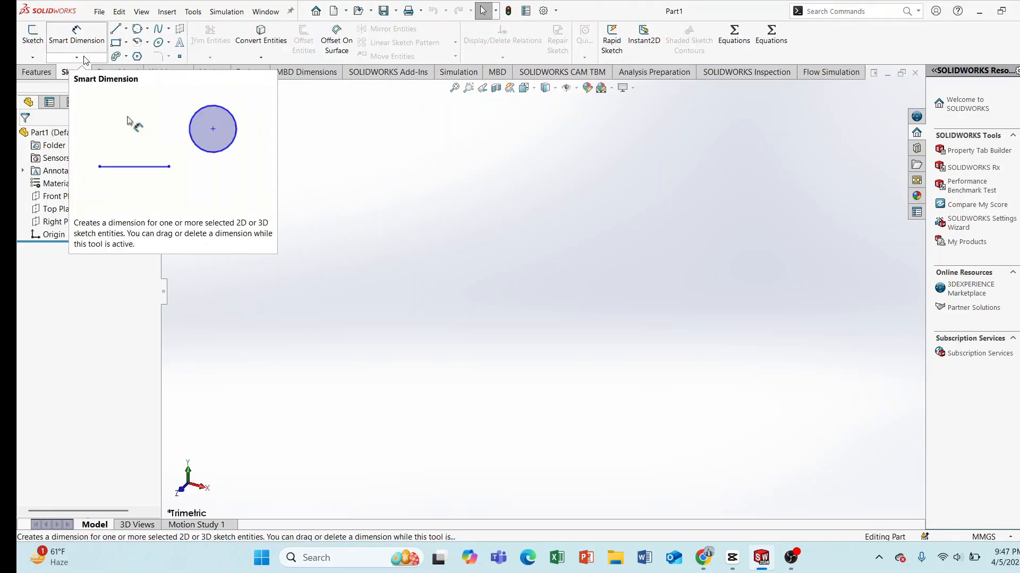
pyautogui.click(59, 208)
pyautogui.click(72, 194)
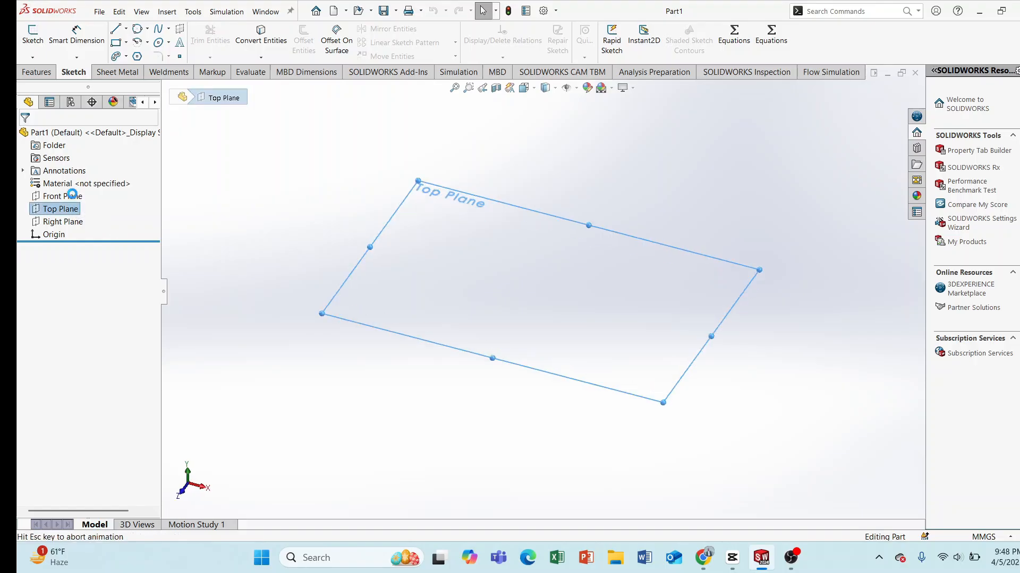
pyautogui.click(126, 43)
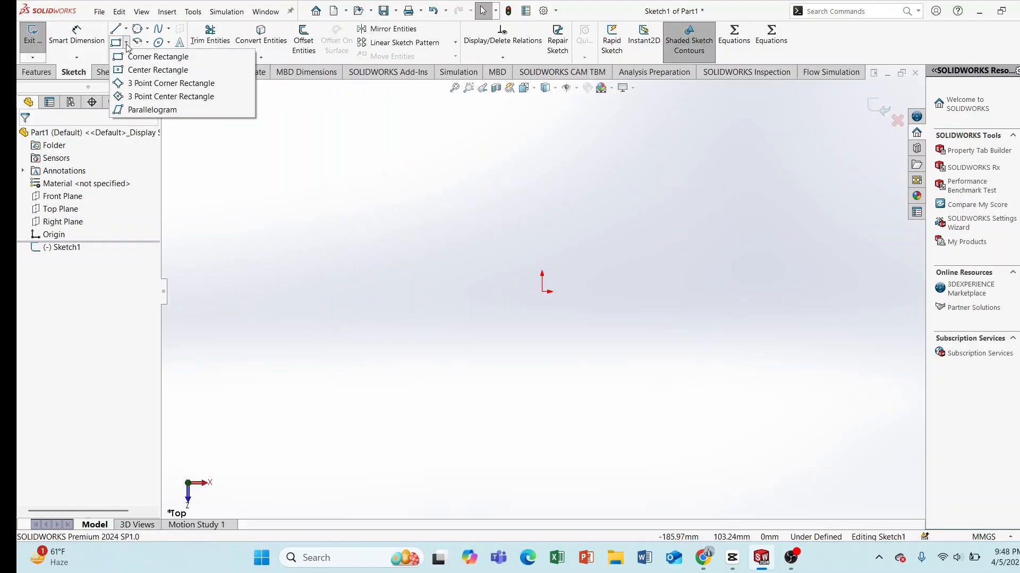
pyautogui.click(132, 70)
pyautogui.click(542, 291)
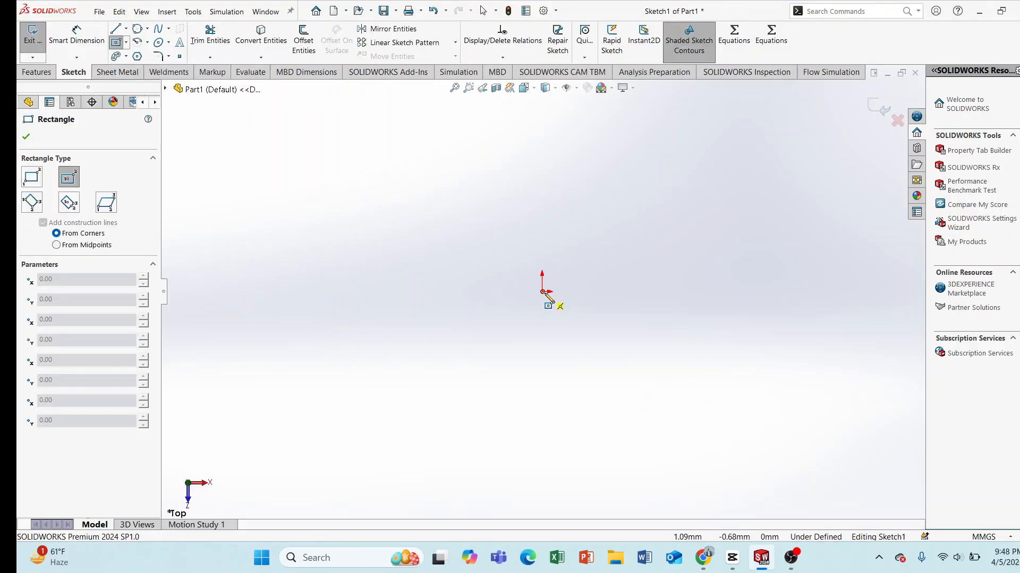
pyautogui.click(348, 190)
pyautogui.click(28, 138)
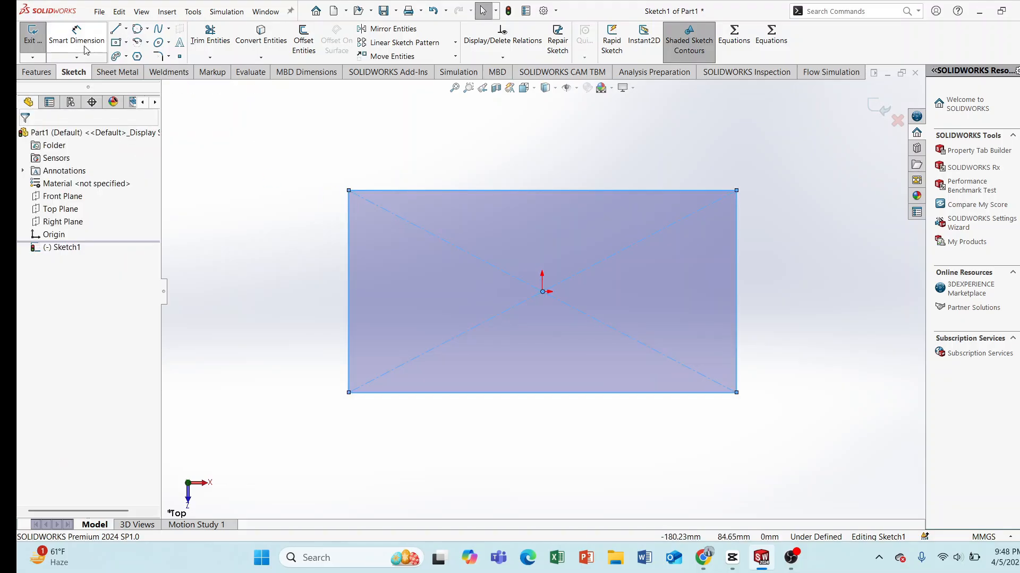
# Dimension the rectangle's bottom line to a length of 100 mm.
pyautogui.click(76, 35)
pyautogui.click(539, 392)
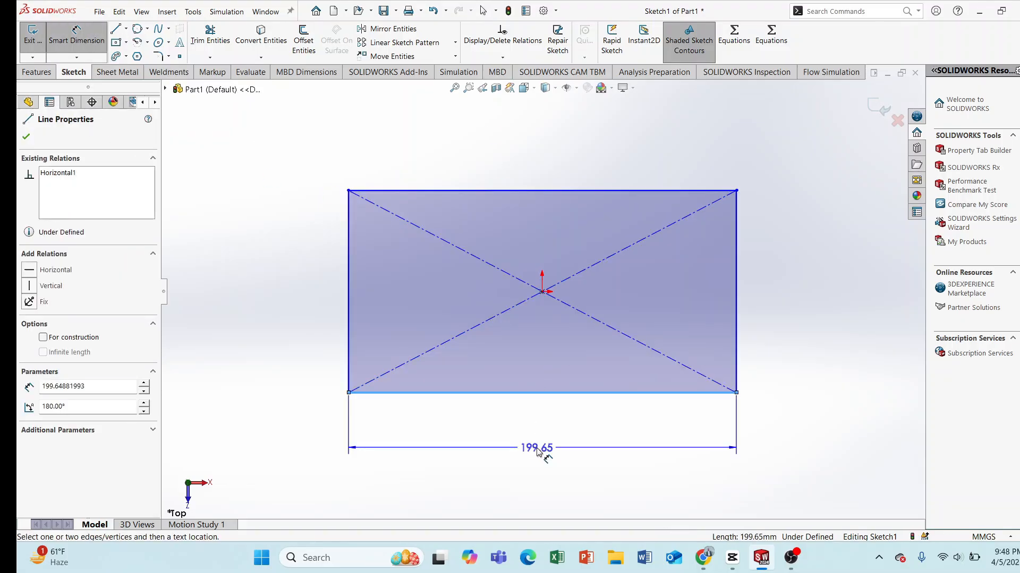
pyautogui.click(537, 450)
pyautogui.write('1')
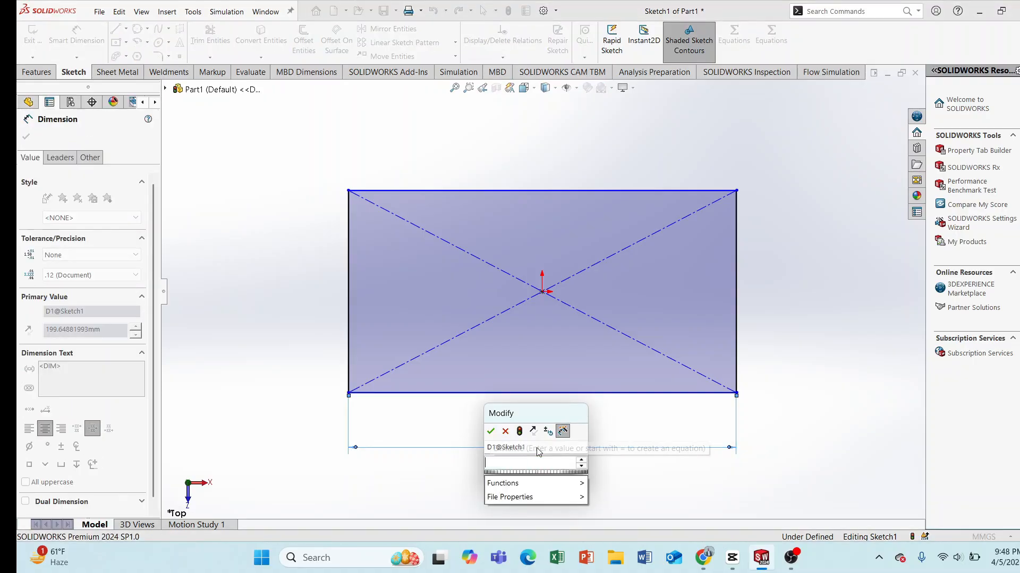
pyautogui.write('00')
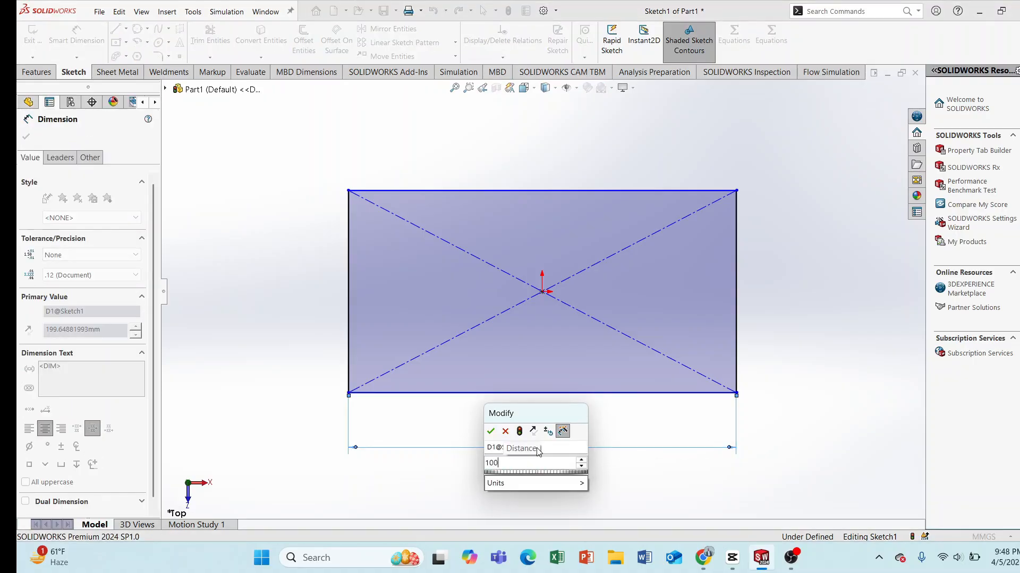
pyautogui.press('Return')
# Dimension the rectangle's left vertical side to a length of 62 mm.
pyautogui.click(350, 286)
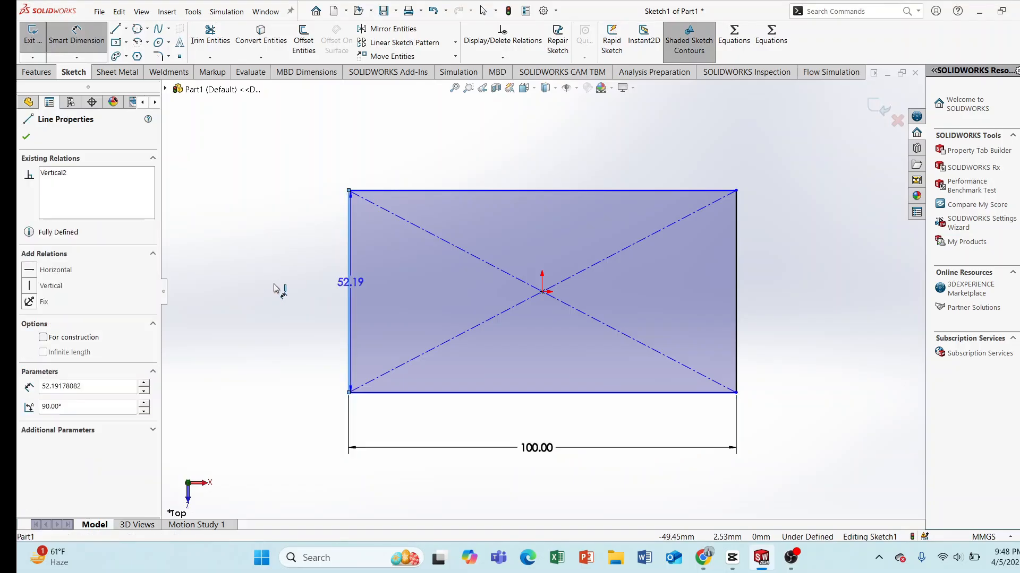
pyautogui.click(279, 289)
pyautogui.press('BackSpace')
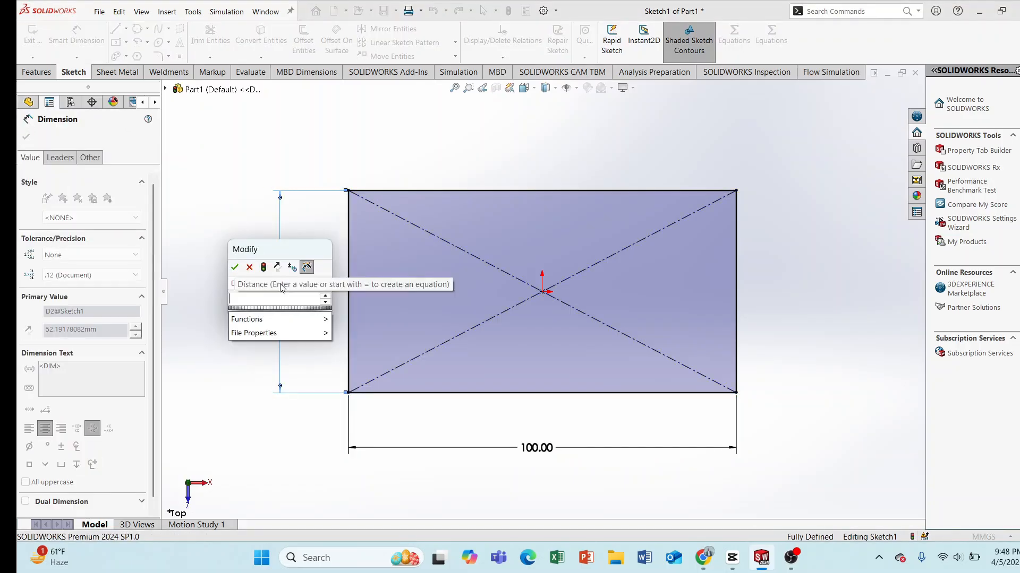
pyautogui.write('62')
pyautogui.press('Return')
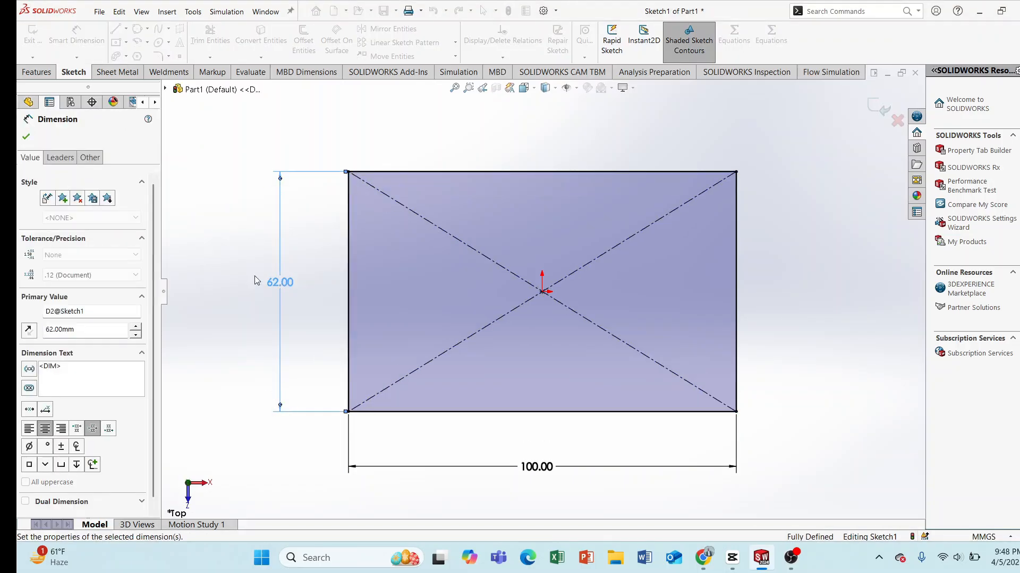
pyautogui.press('Escape')
pyautogui.press('f')
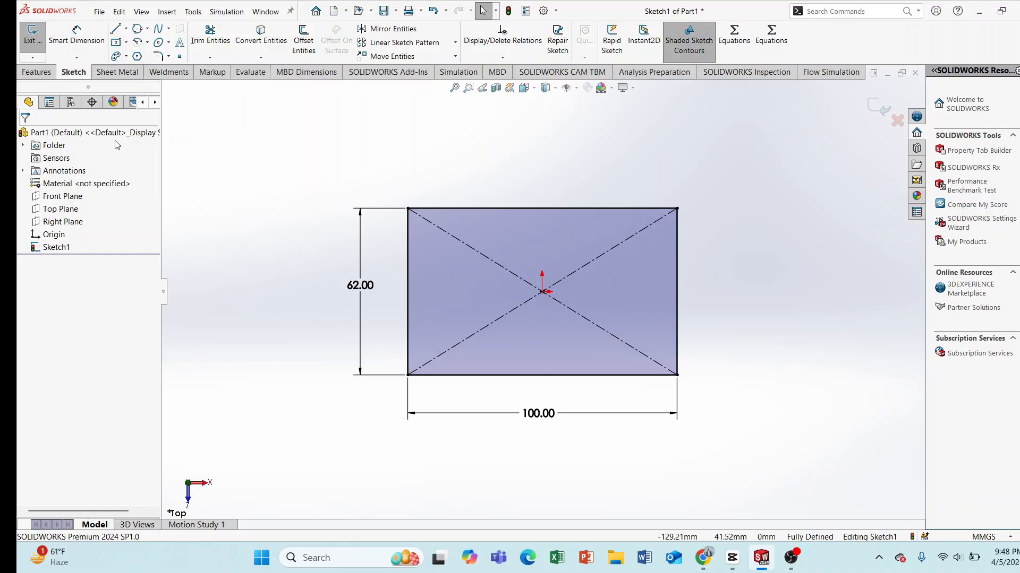
# Extrude the rectangle as a Blind boss to a depth of 20 mm.
pyautogui.click(36, 72)
pyautogui.click(38, 40)
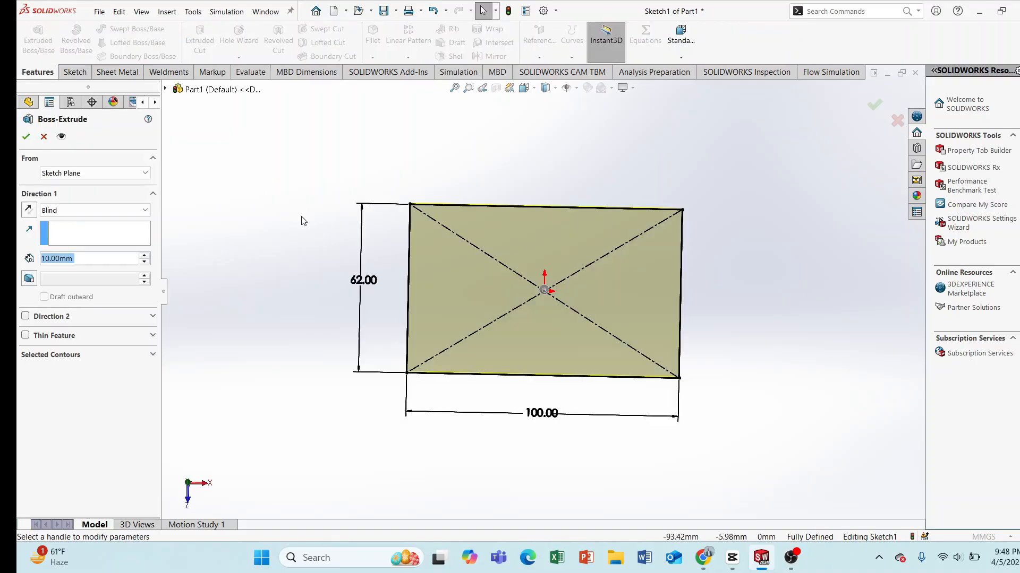
pyautogui.write('20')
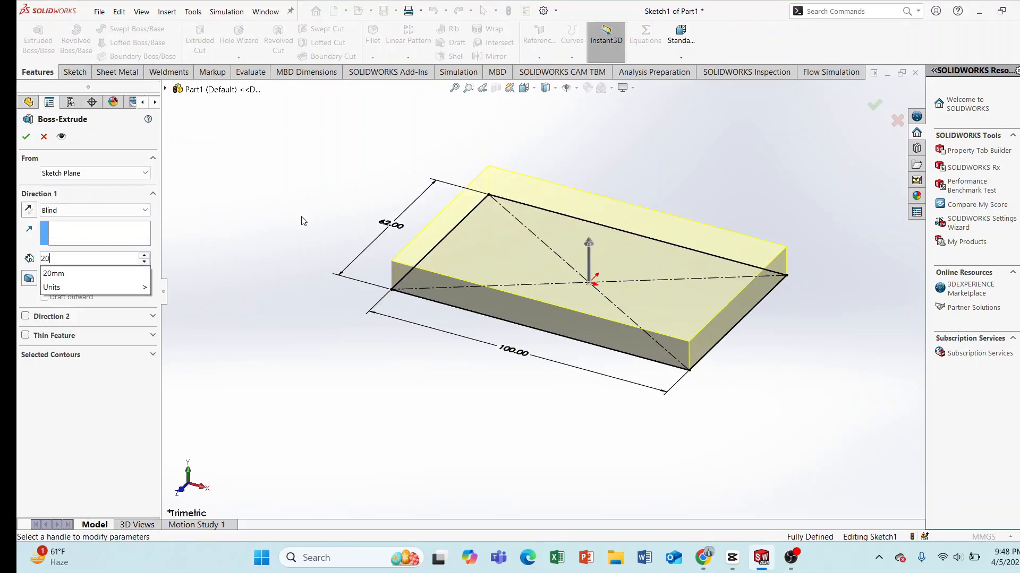
pyautogui.press('Return')
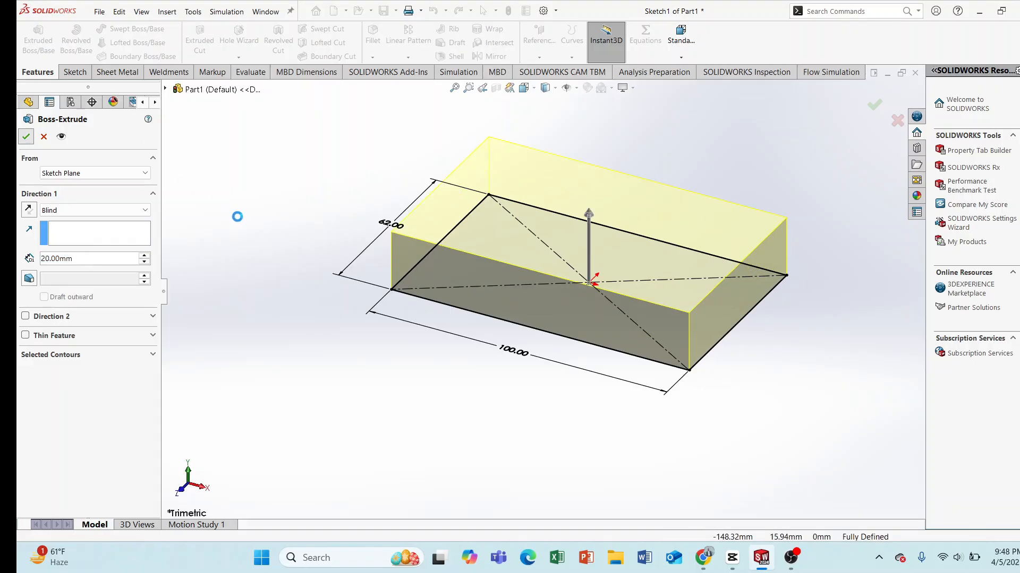
pyautogui.rightClick(236, 217)
# On the block's top face, sketch a corner rectangle about 24 mm wide along the right edge, spanning the block's full depth.
pyautogui.moveTo(508, 214); pyautogui.dragTo(560, 325, button='middle')
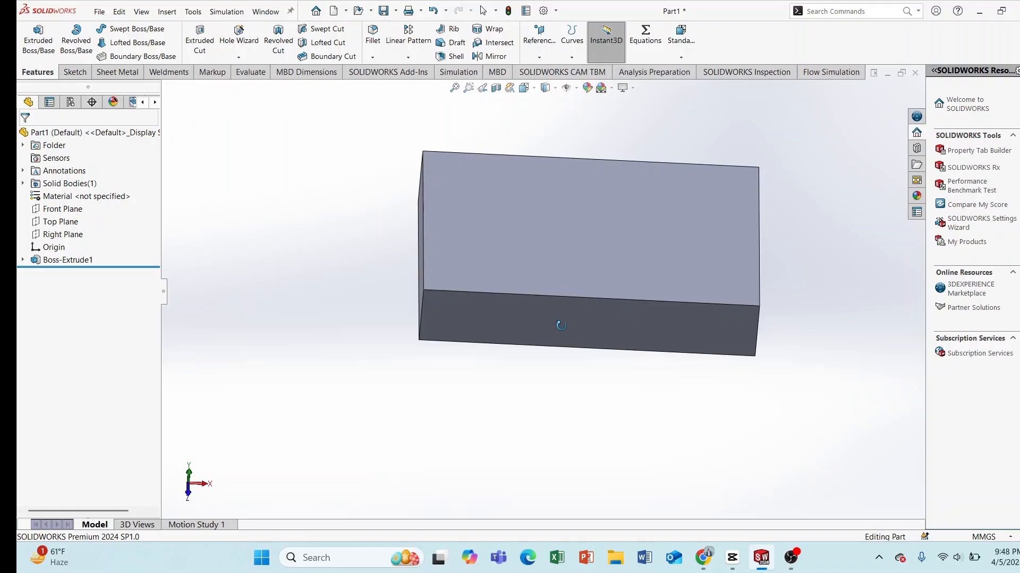
pyautogui.click(627, 234)
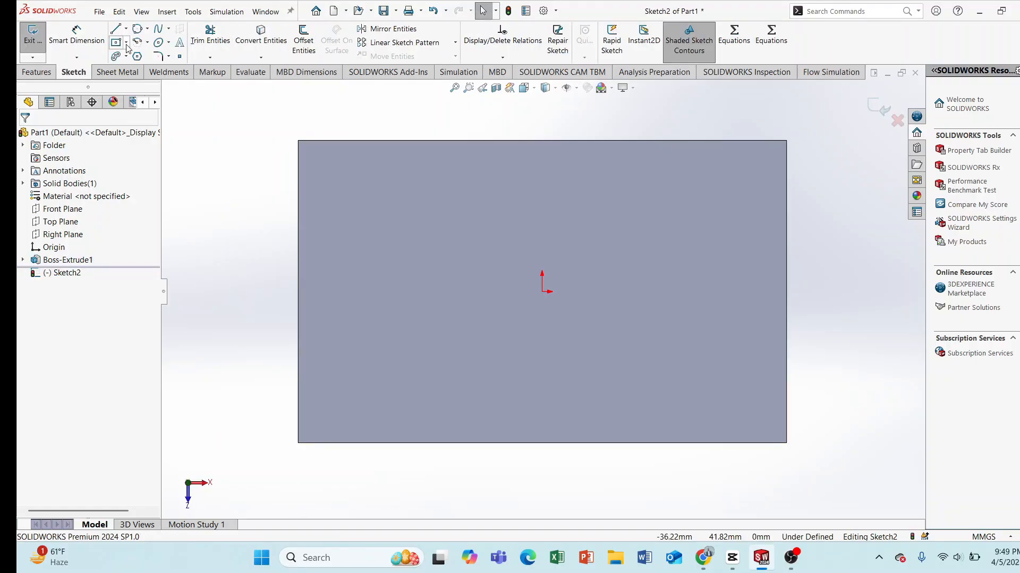
pyautogui.click(127, 43)
pyautogui.click(141, 66)
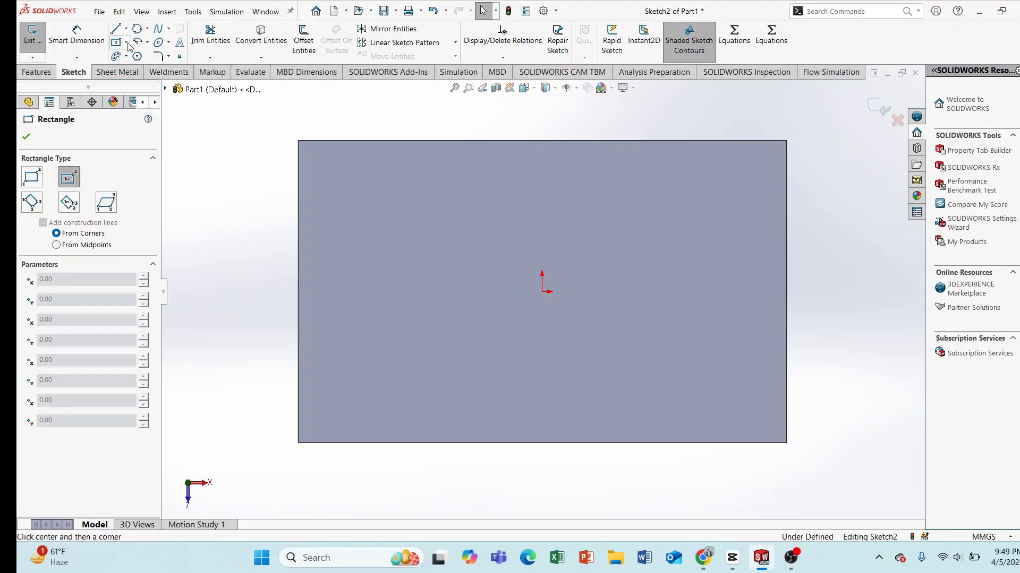
pyautogui.click(127, 42)
pyautogui.click(141, 50)
pyautogui.click(786, 141)
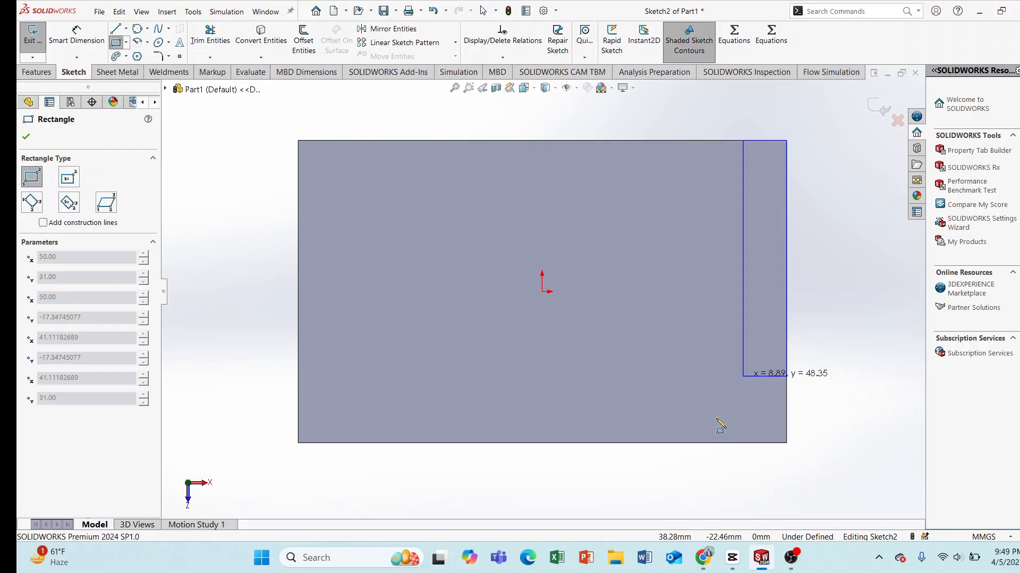
pyautogui.click(672, 443)
pyautogui.rightClick(258, 257)
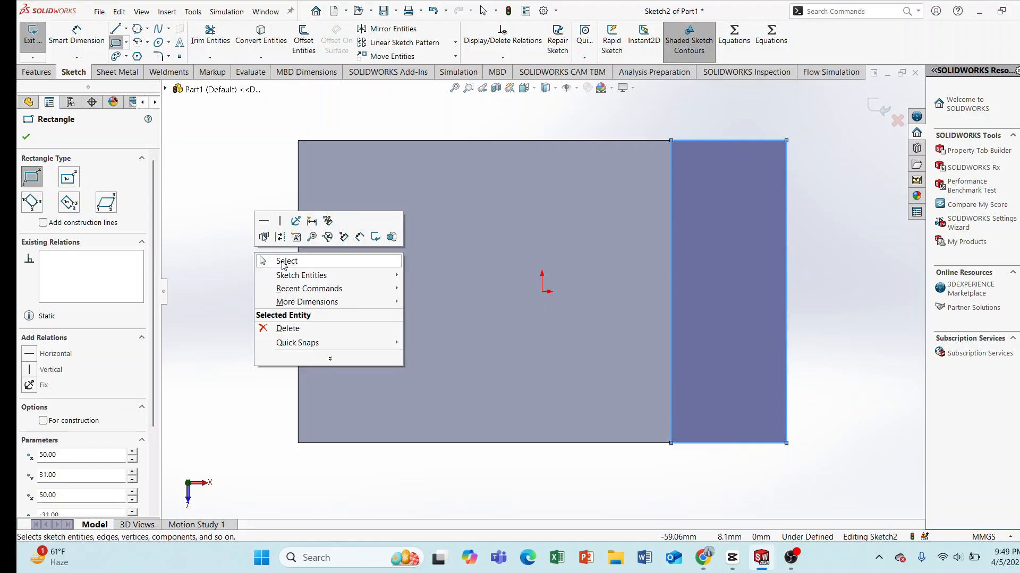
pyautogui.click(282, 262)
# Dimension the distance between the rectangle's two vertical sides to 37 mm.
pyautogui.press('d')
pyautogui.click(785, 220)
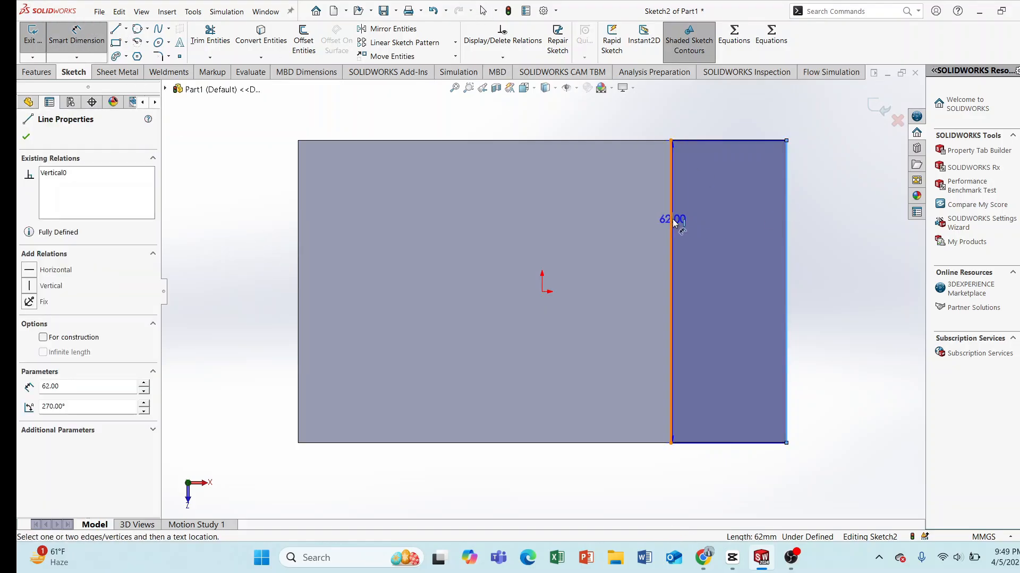
pyautogui.click(672, 220)
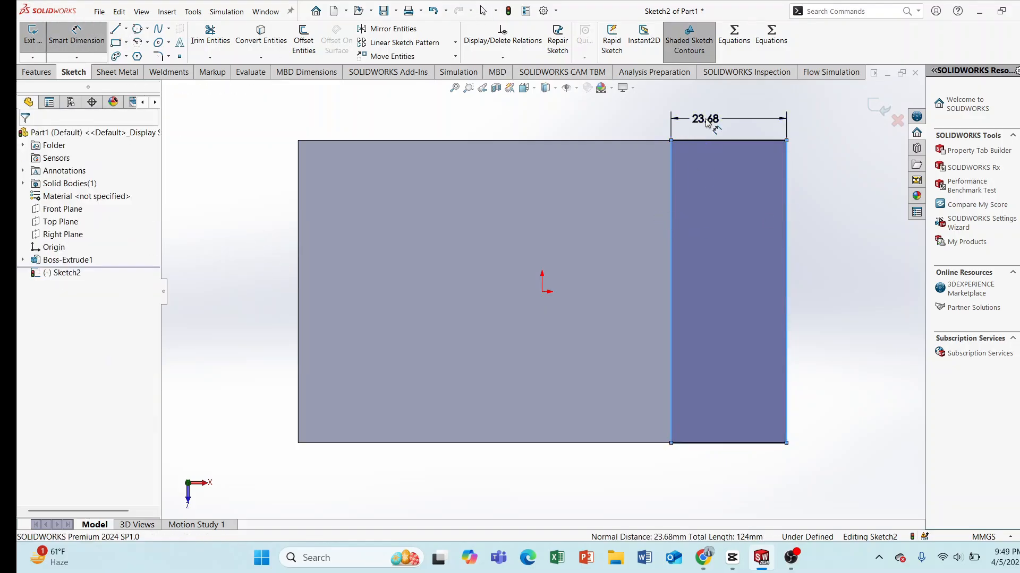
pyautogui.click(706, 120)
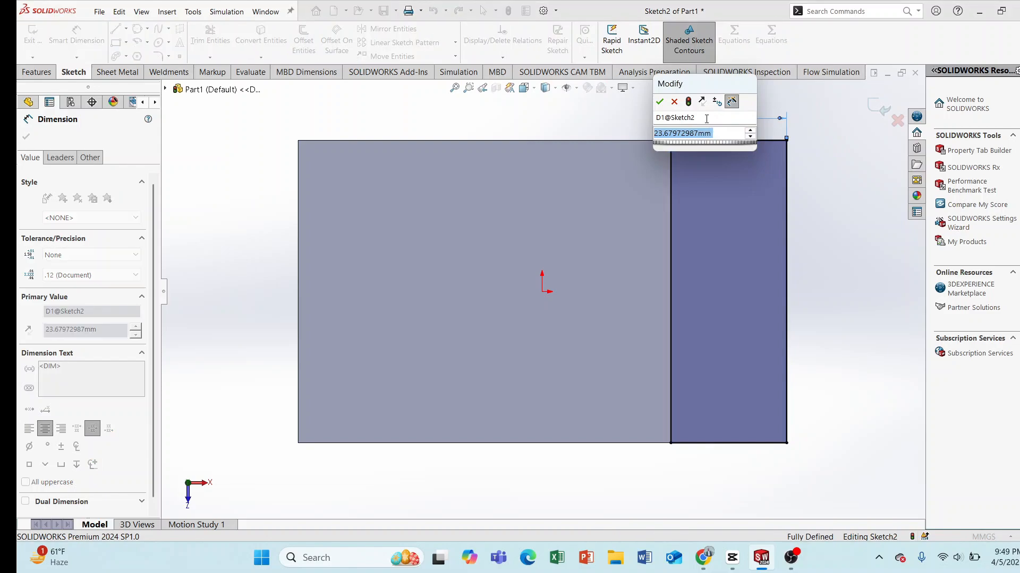
pyautogui.press('BackSpace')
pyautogui.write('3')
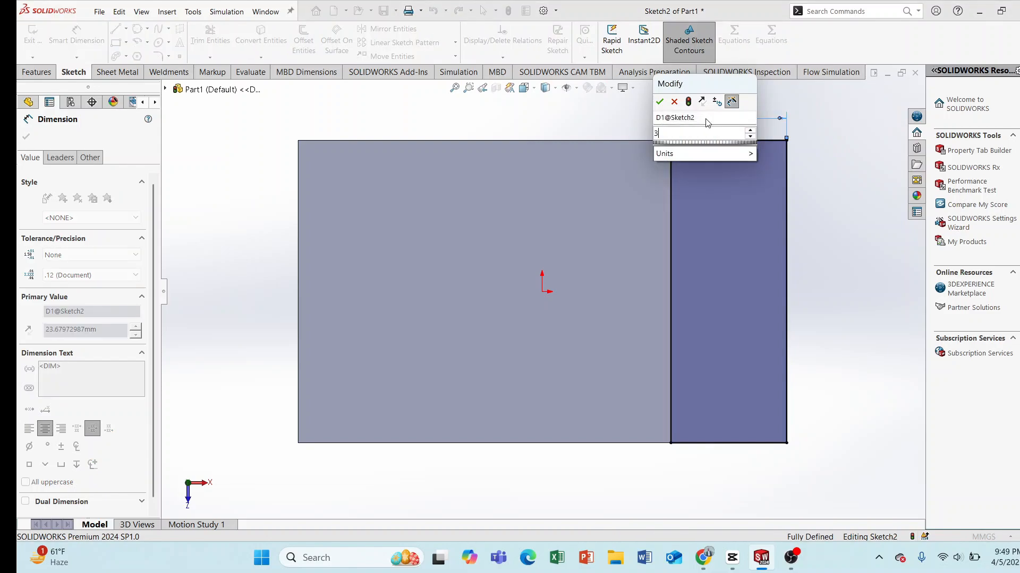
pyautogui.write('7')
pyautogui.press('Return')
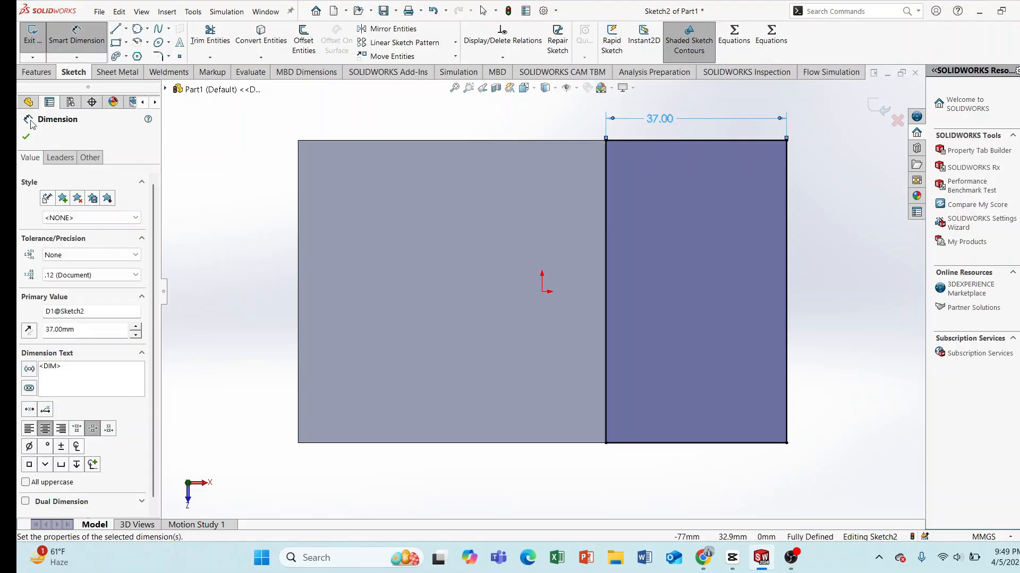
pyautogui.click(26, 137)
# Extrude the 37 mm wide rectangle 22 mm upward as a Blind boss merged with the base.
pyautogui.click(36, 72)
pyautogui.click(39, 42)
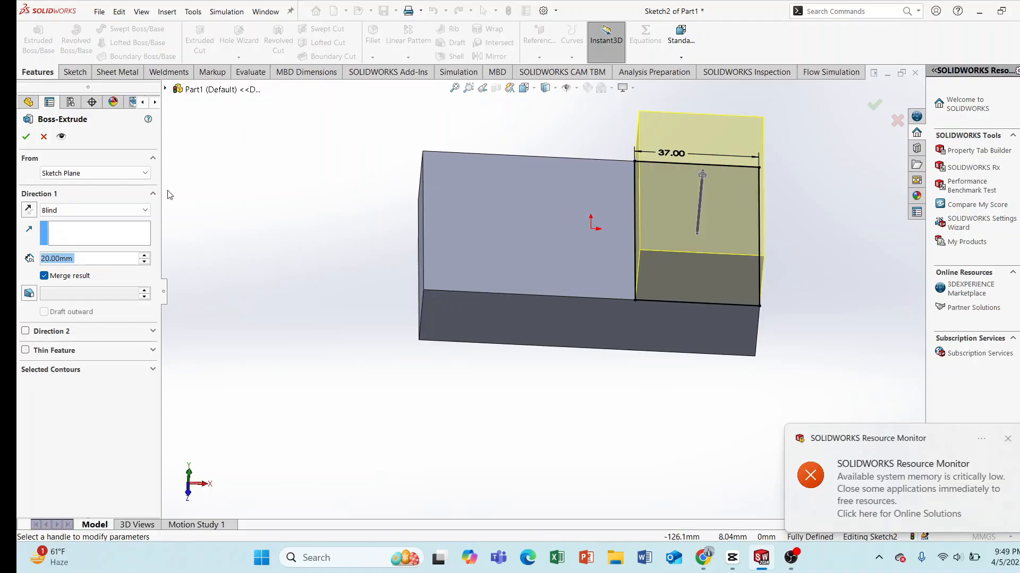
pyautogui.write('22')
pyautogui.press('Return')
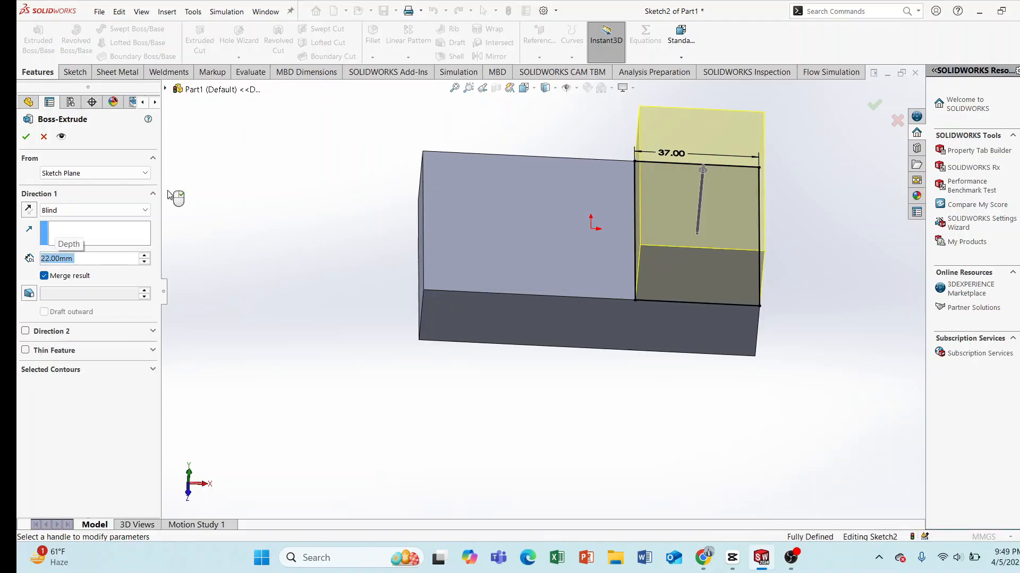
pyautogui.press('Return')
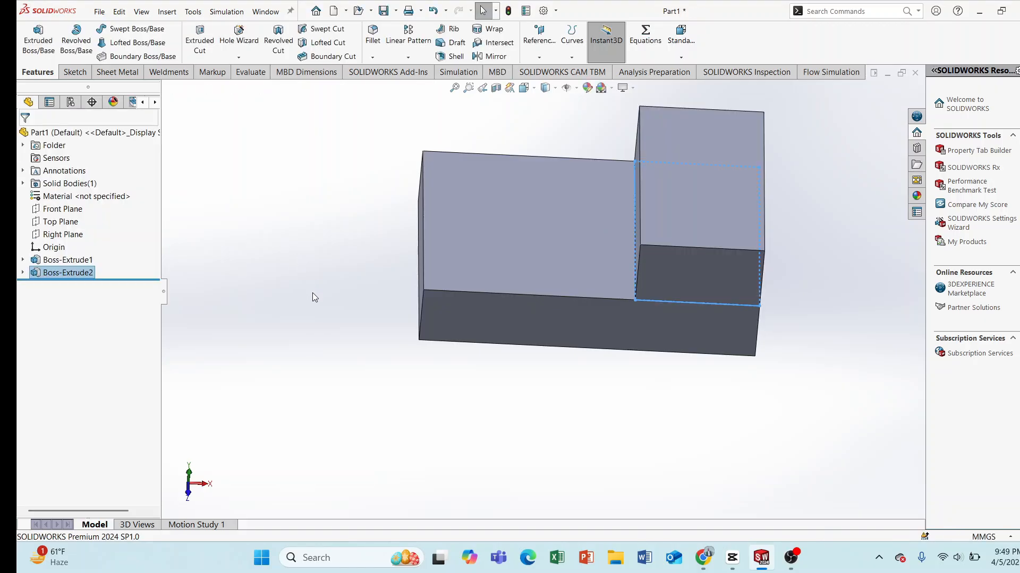
# Open a sketch on the raised block's top face and activate the Line tool, choosing to continue despite low memory.
pyautogui.click(724, 190)
pyautogui.click(742, 171)
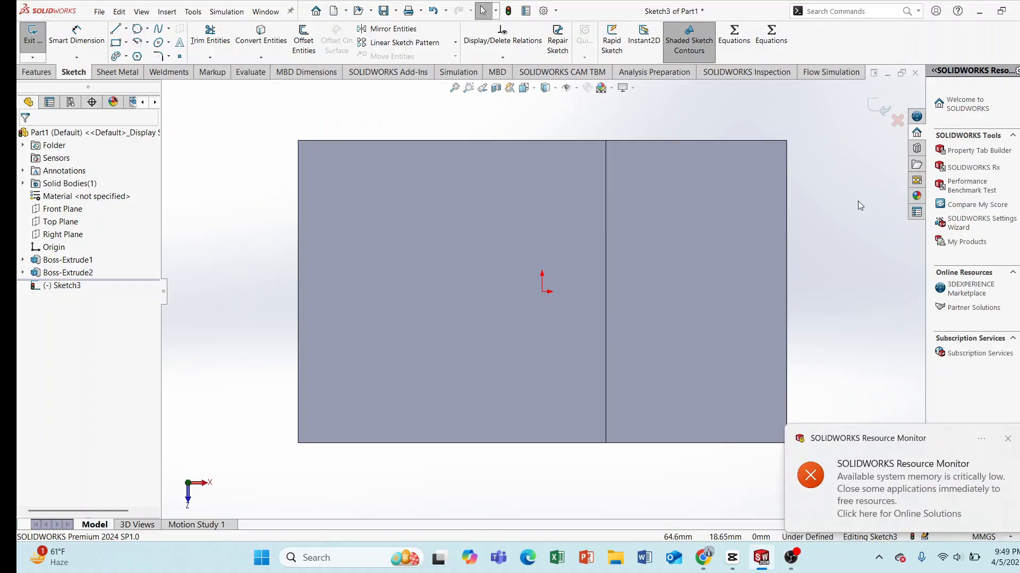
pyautogui.click(116, 30)
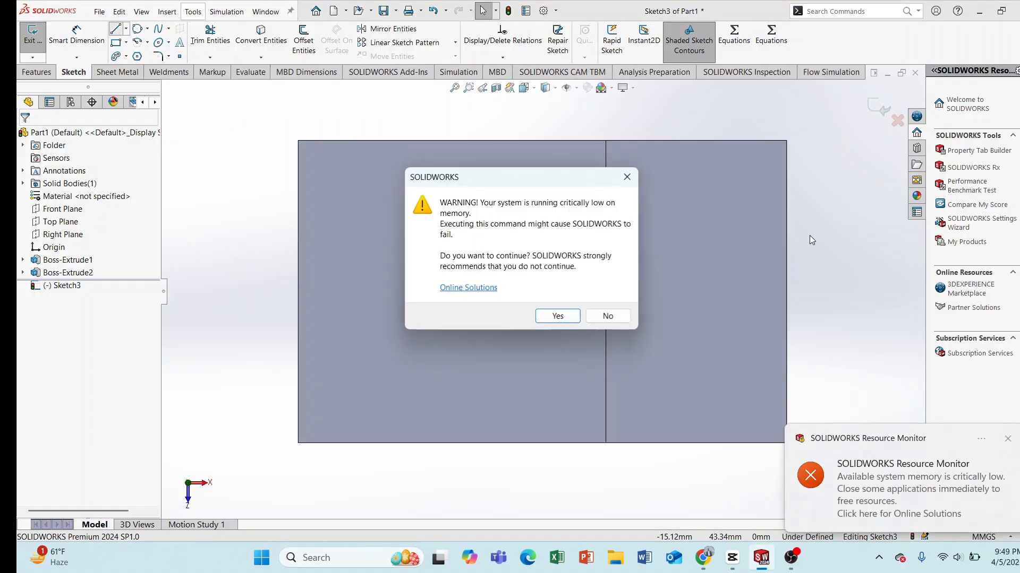
pyautogui.click(626, 177)
pyautogui.click(117, 31)
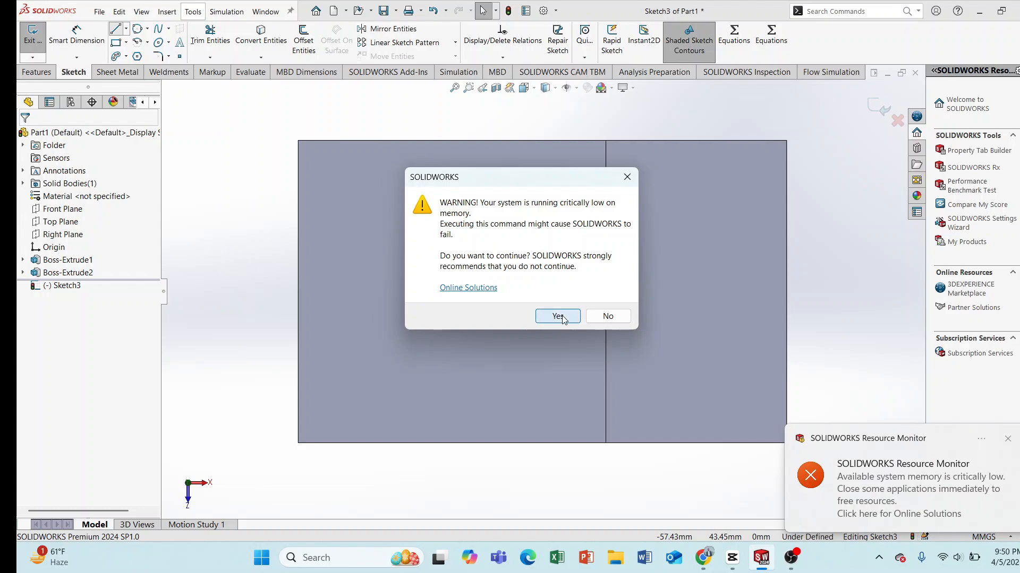
pyautogui.click(558, 316)
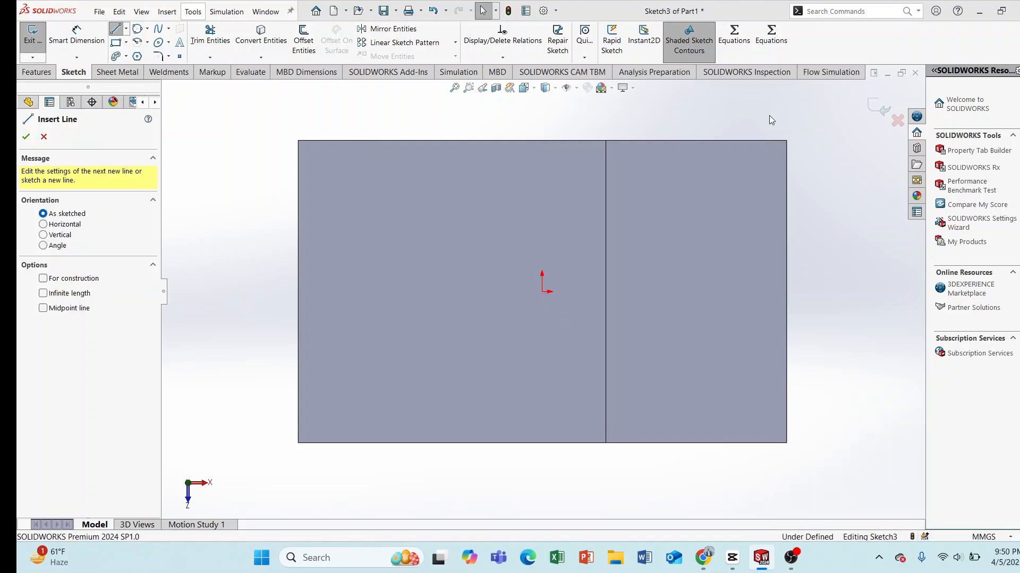
pyautogui.click(785, 229)
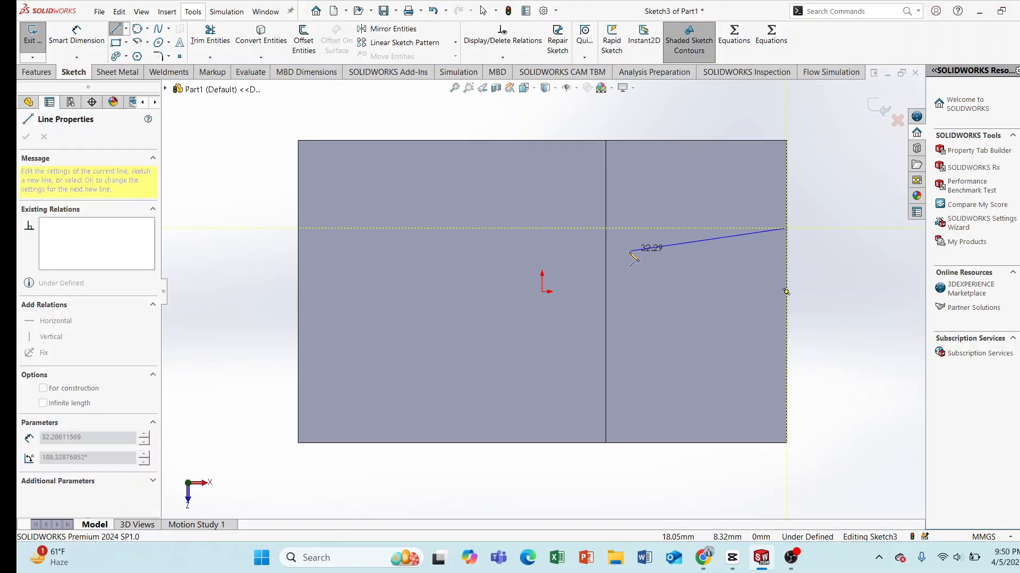
pyautogui.click(605, 275)
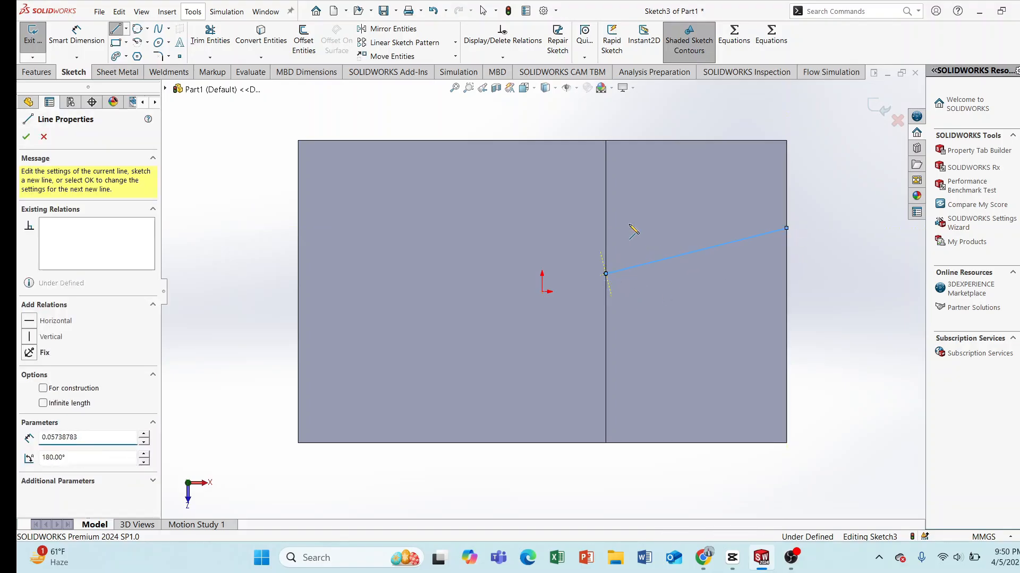
pyautogui.rightClick(648, 113)
pyautogui.click(670, 121)
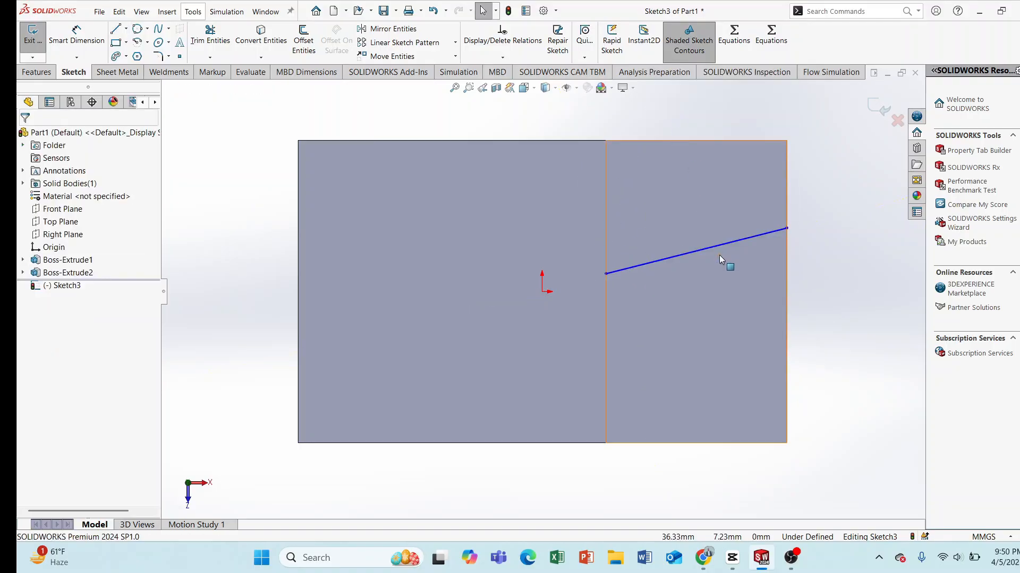
pyautogui.rightClick(716, 248)
pyautogui.click(833, 162)
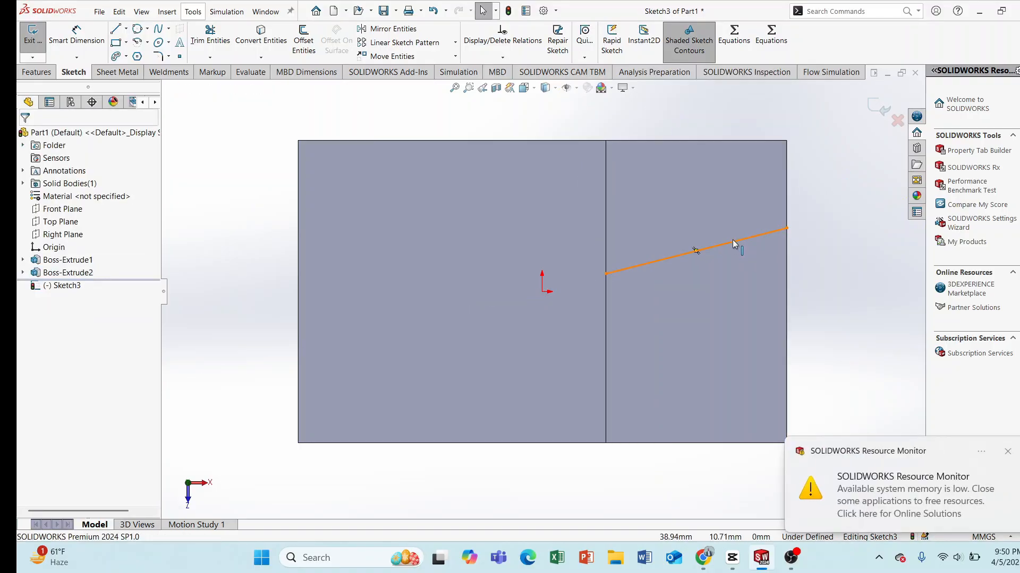
pyautogui.rightClick(731, 240)
pyautogui.click(766, 390)
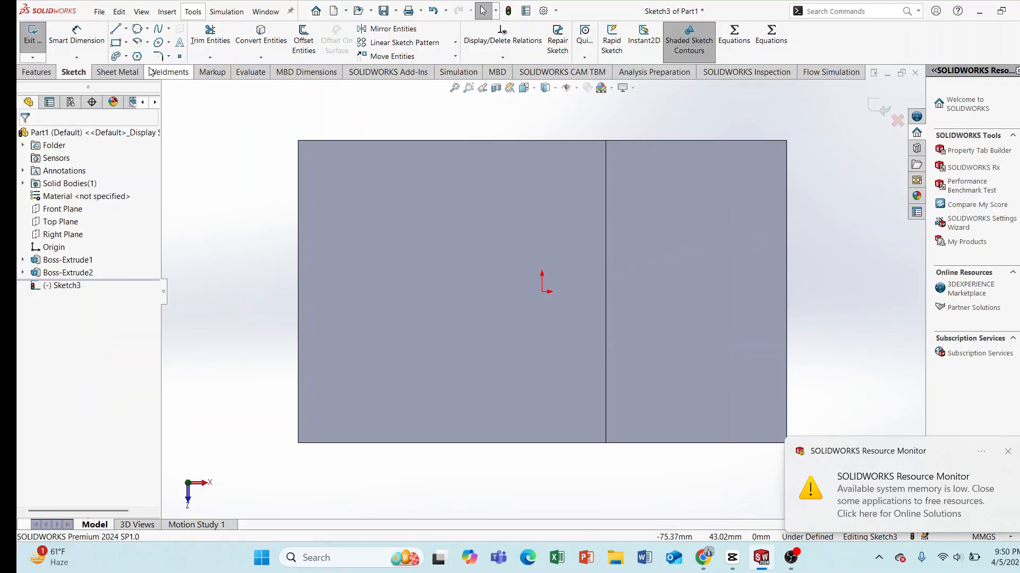
# Sketch a slanted line across the raised block's top face, from the outer right edge up to the inner step edge, above the origin.
pyautogui.press('l')
pyautogui.click(786, 247)
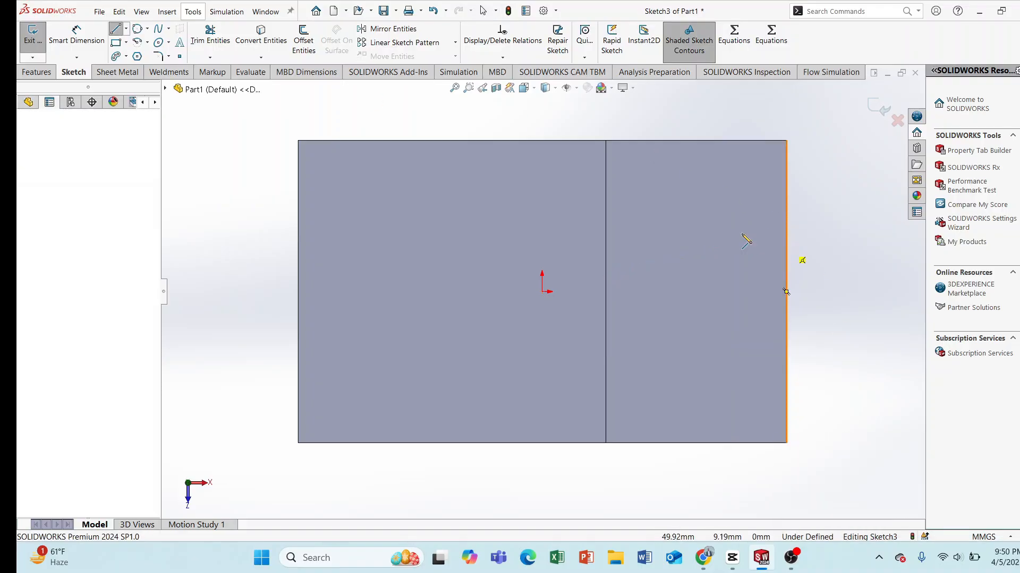
pyautogui.click(606, 201)
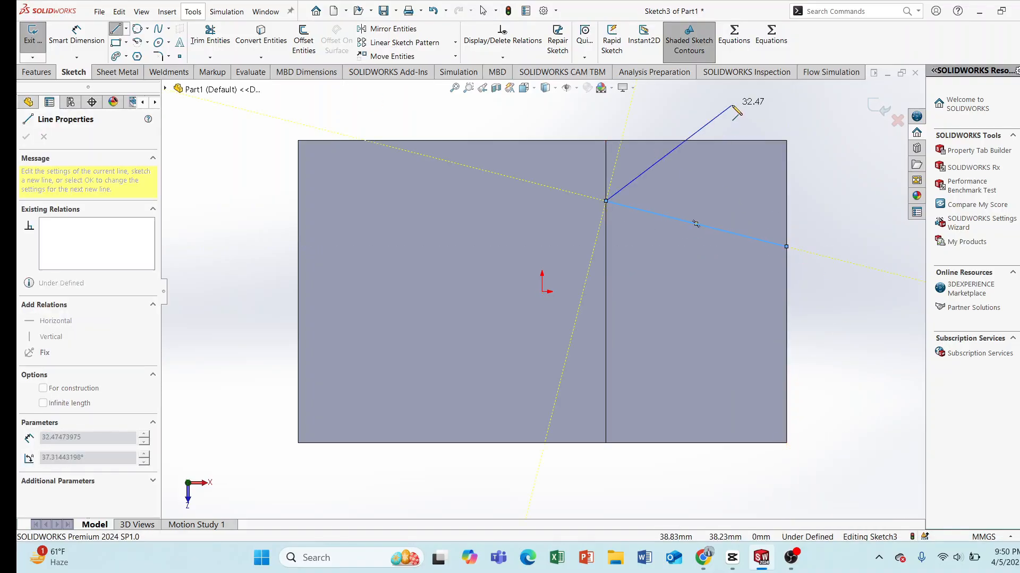
pyautogui.rightClick(734, 66)
pyautogui.click(759, 113)
# Draw a horizontal centerline through the origin from the midpoint of the part's right edge to the midpoint of its left edge.
pyautogui.click(126, 29)
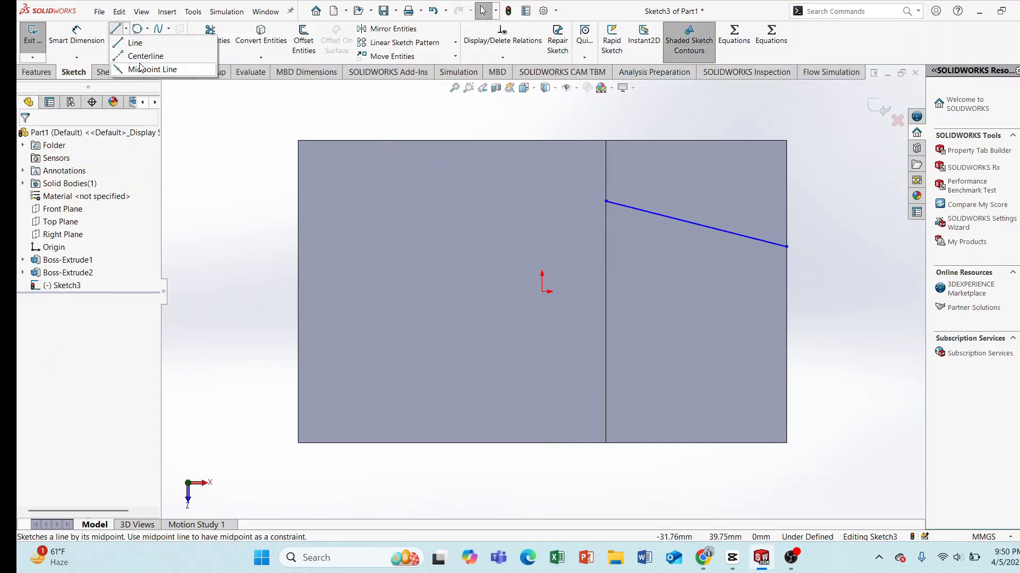
pyautogui.click(143, 57)
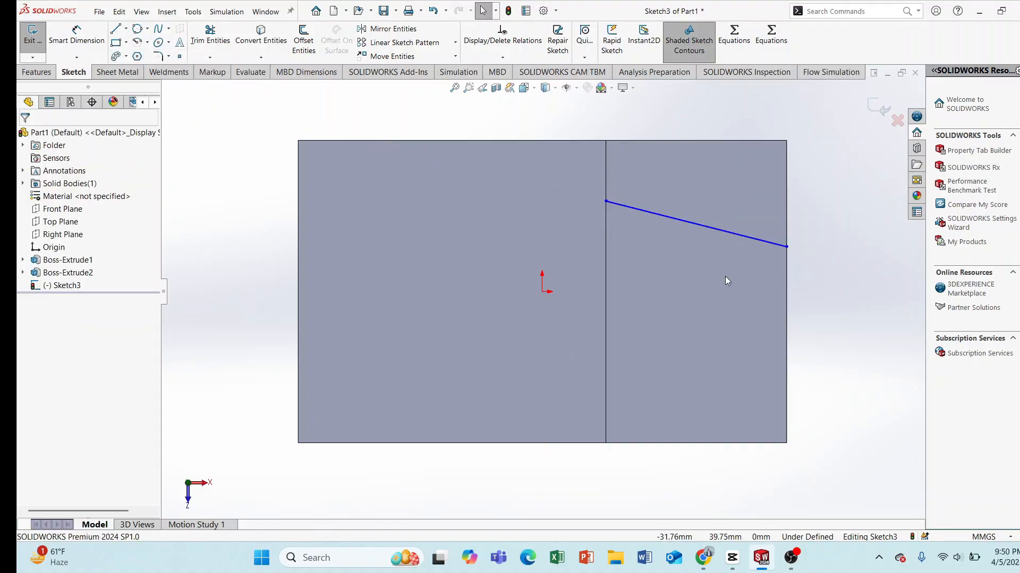
pyautogui.click(786, 292)
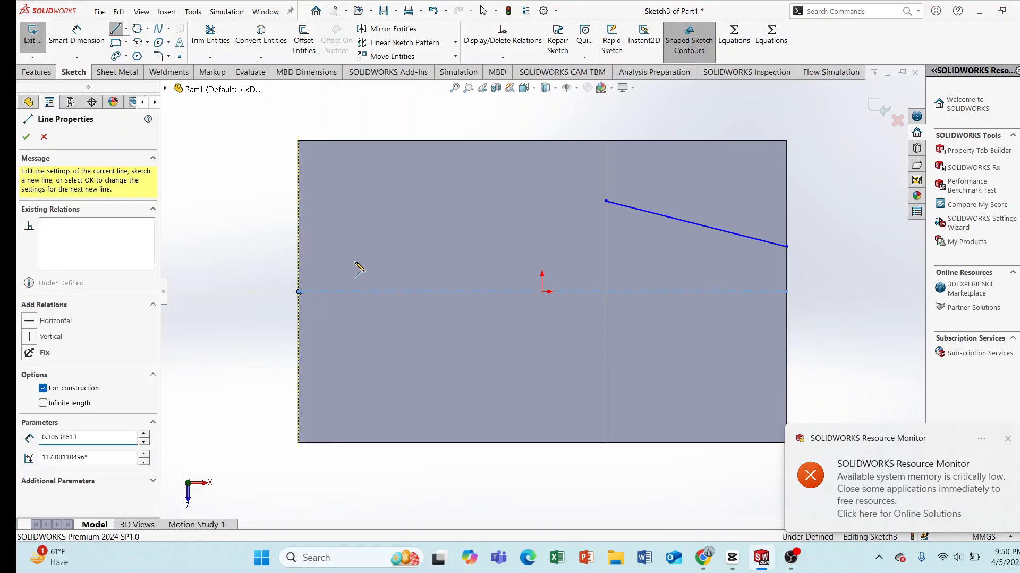
pyautogui.click(297, 292)
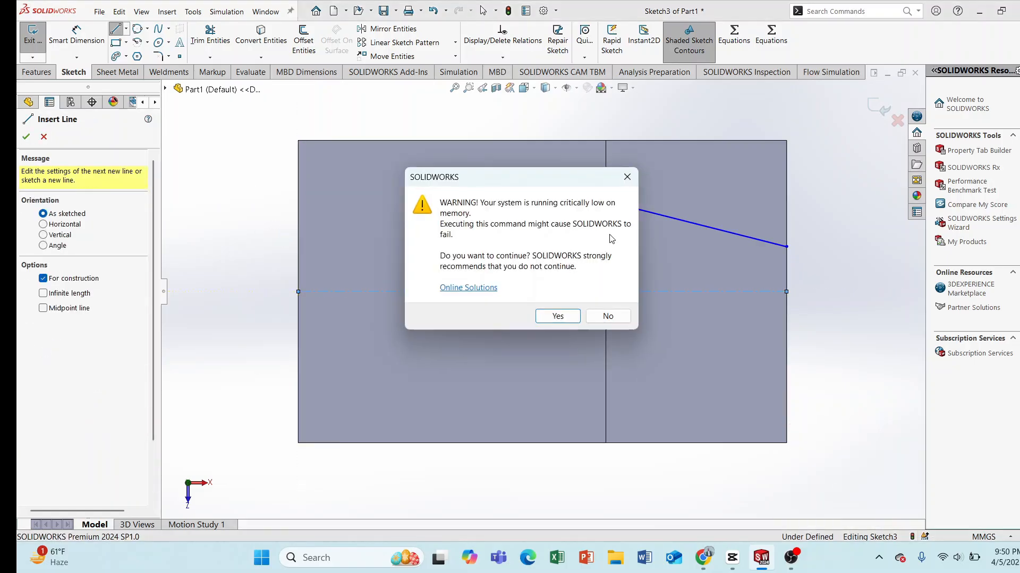
# Dimension the slanted line's inner endpoint 18 mm from the horizontal centerline, continuing despite the low-memory warning.
pyautogui.click(556, 317)
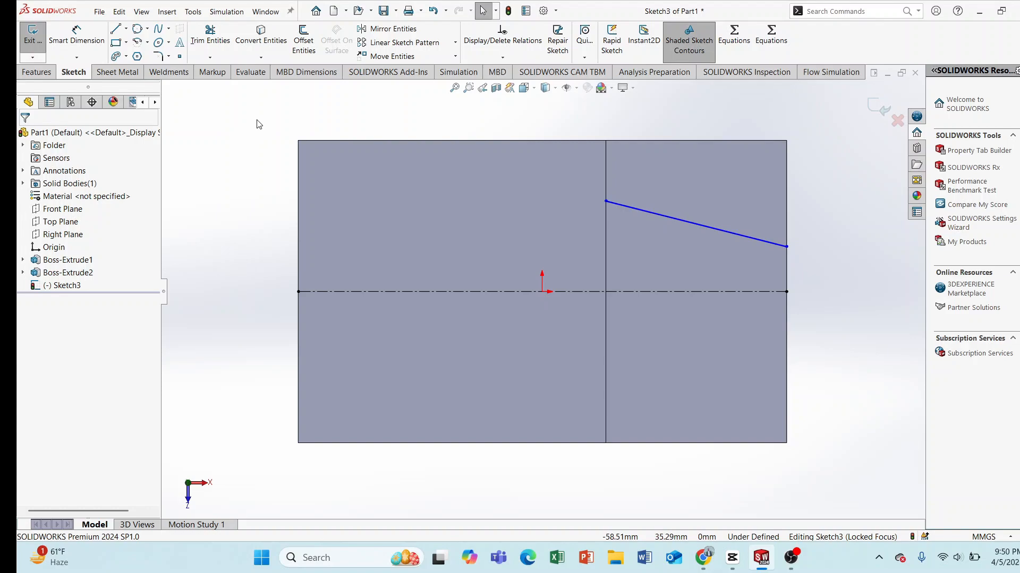
pyautogui.click(76, 35)
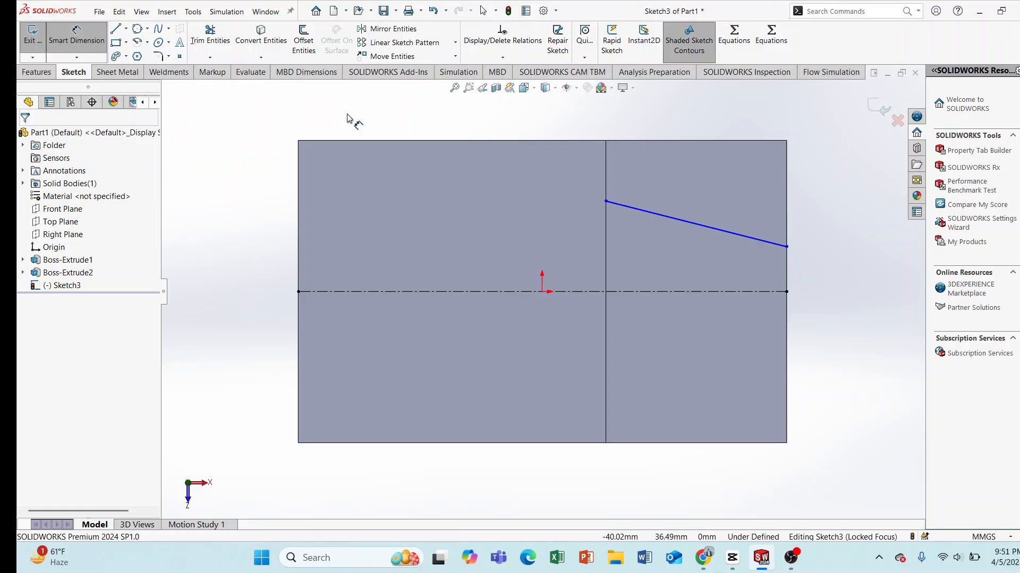
pyautogui.click(606, 202)
pyautogui.click(598, 292)
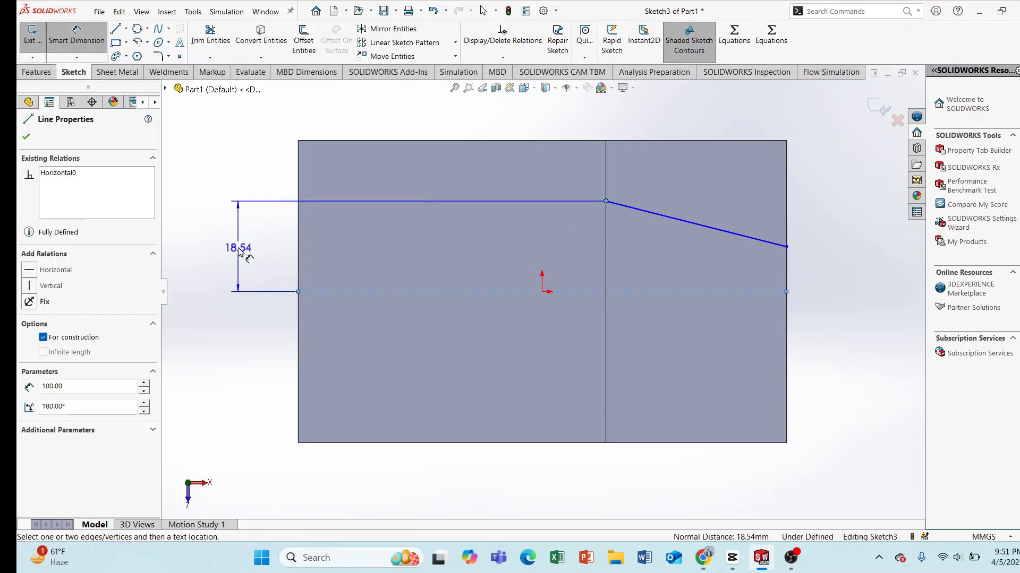
pyautogui.click(238, 252)
pyautogui.press('BackSpace')
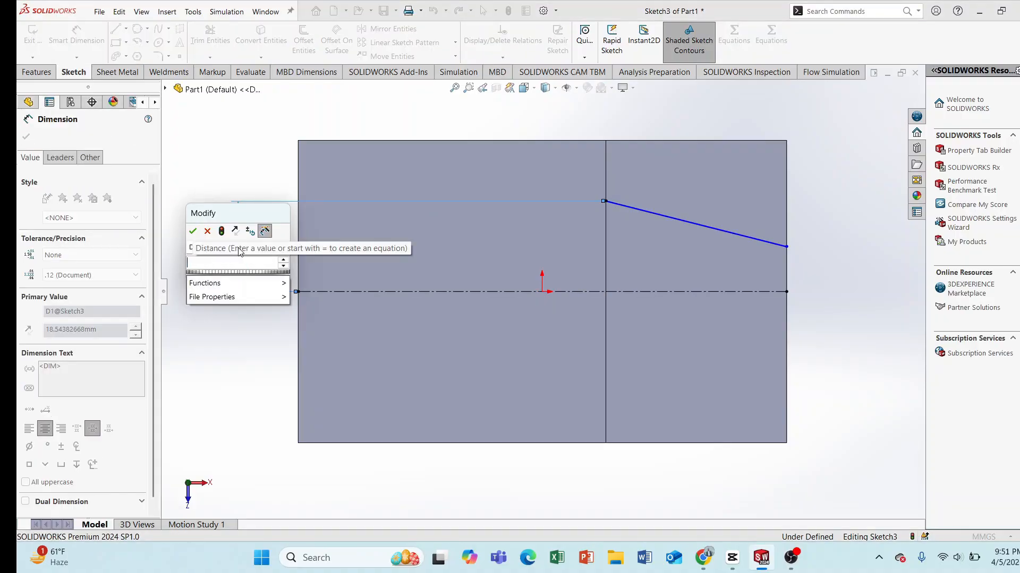
pyautogui.write('18')
pyautogui.press('Return')
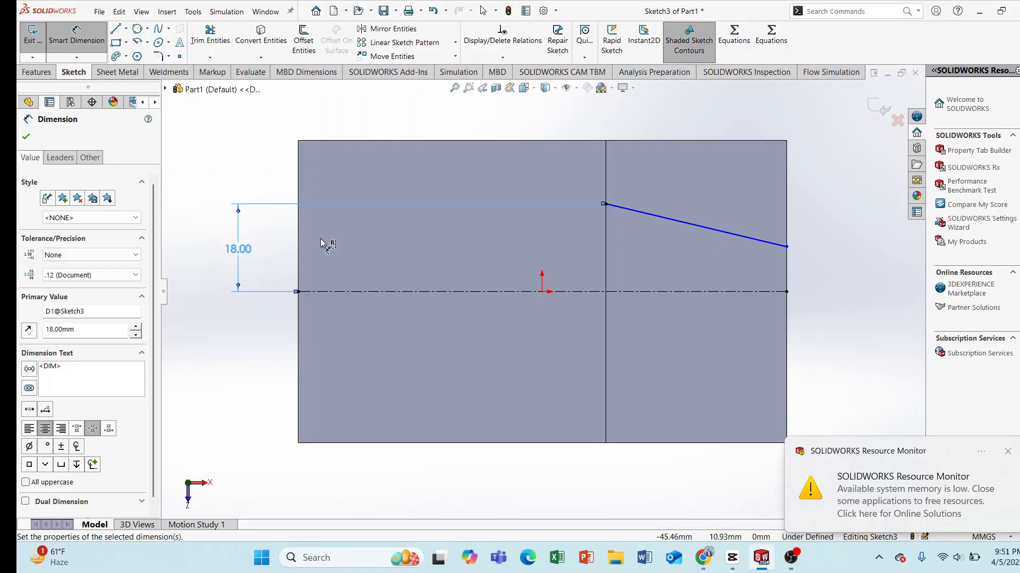
# Dimension the slanted line's outer endpoint on the block's right edge 12 mm from the centerline's end.
pyautogui.click(786, 291)
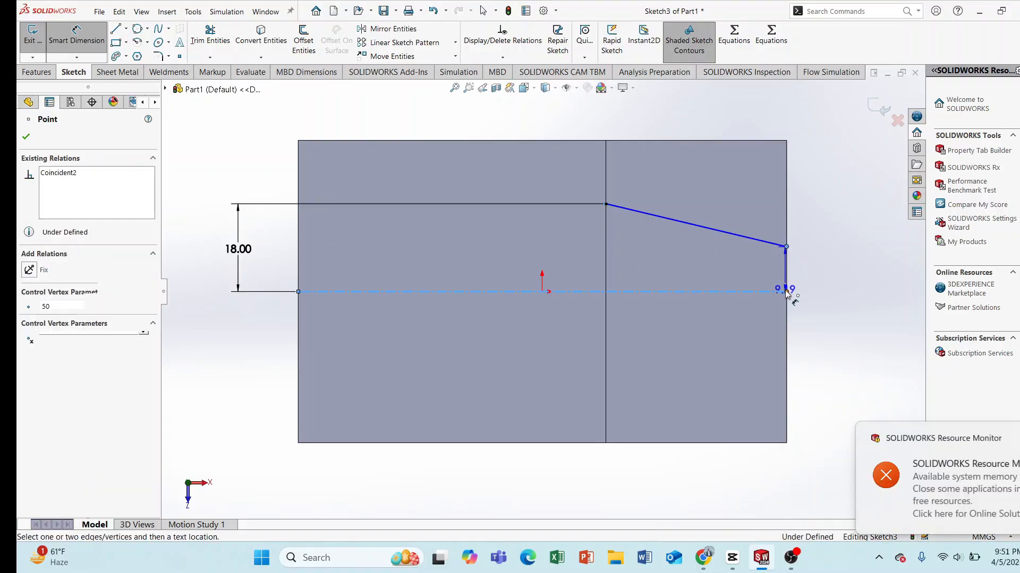
pyautogui.click(785, 246)
pyautogui.click(819, 263)
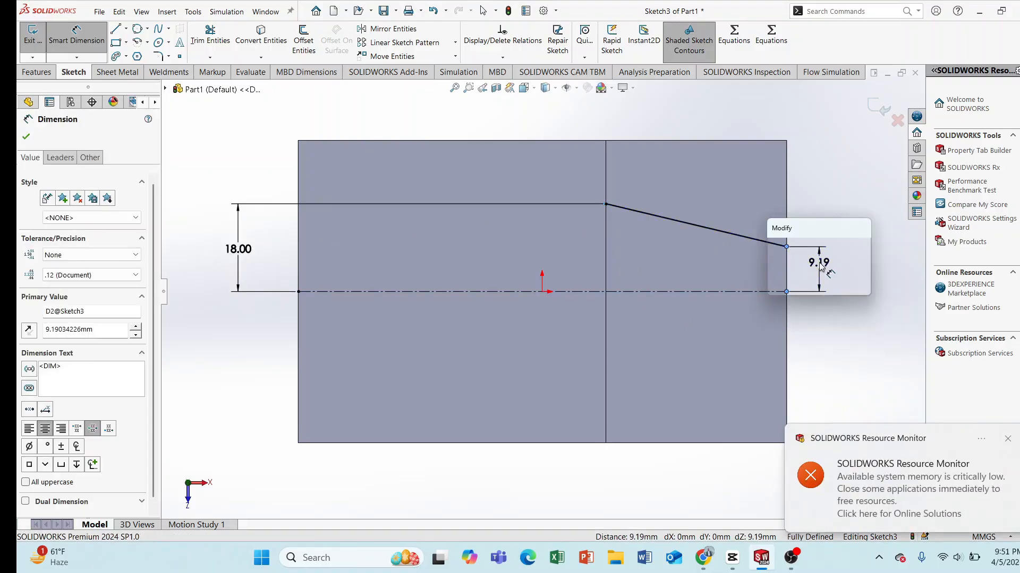
pyautogui.write('12')
pyautogui.press('Return')
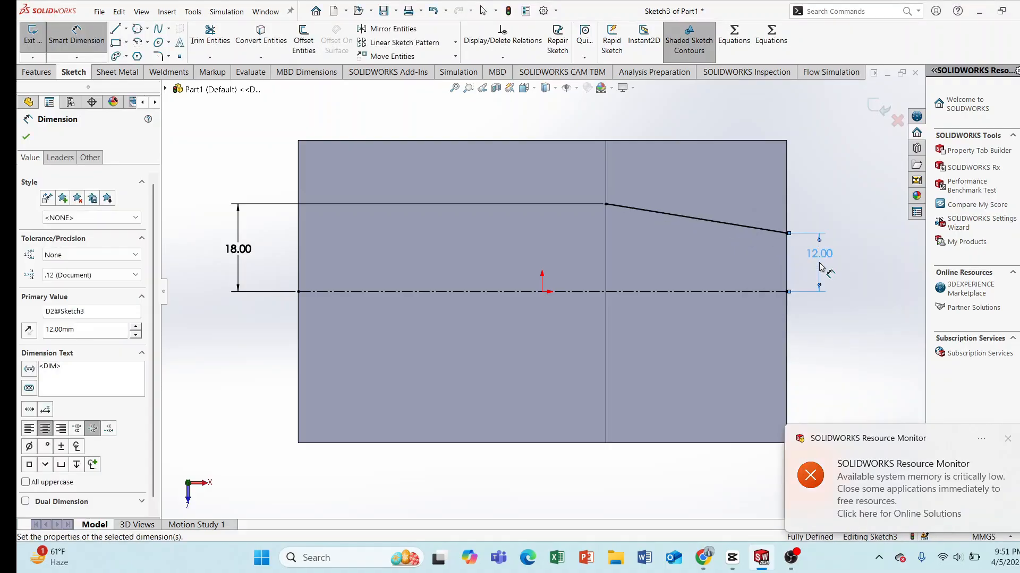
pyautogui.press('Escape')
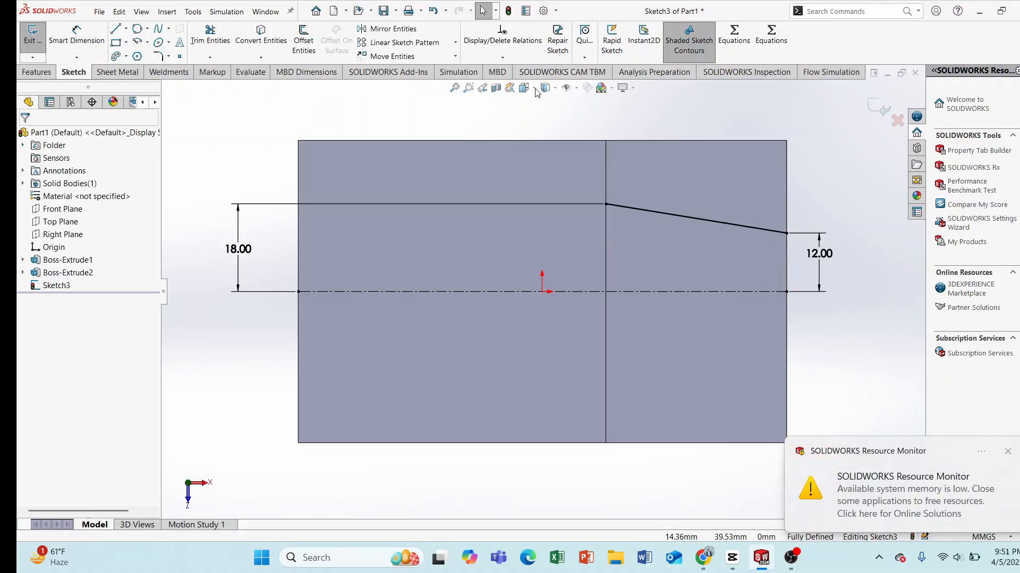
# Mirror the slanted line about the horizontal centerline, keeping the original as a copy.
pyautogui.click(390, 28)
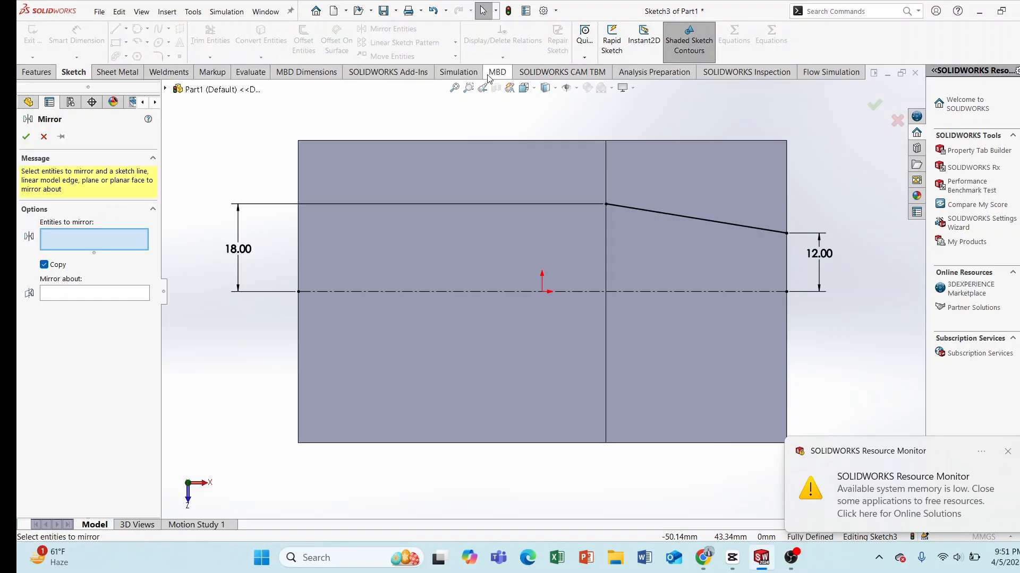
pyautogui.click(645, 210)
pyautogui.click(64, 290)
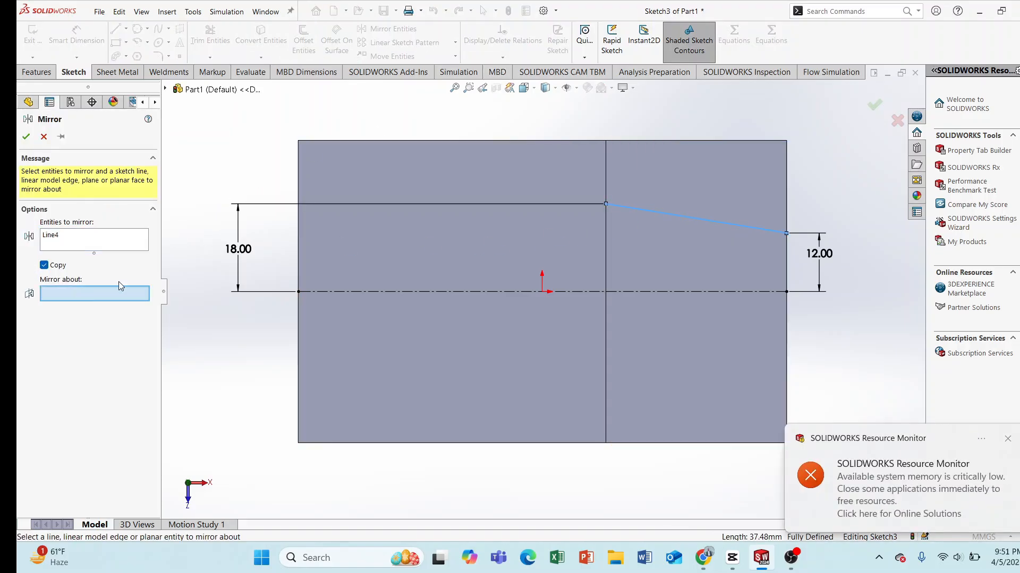
pyautogui.click(641, 291)
pyautogui.click(25, 136)
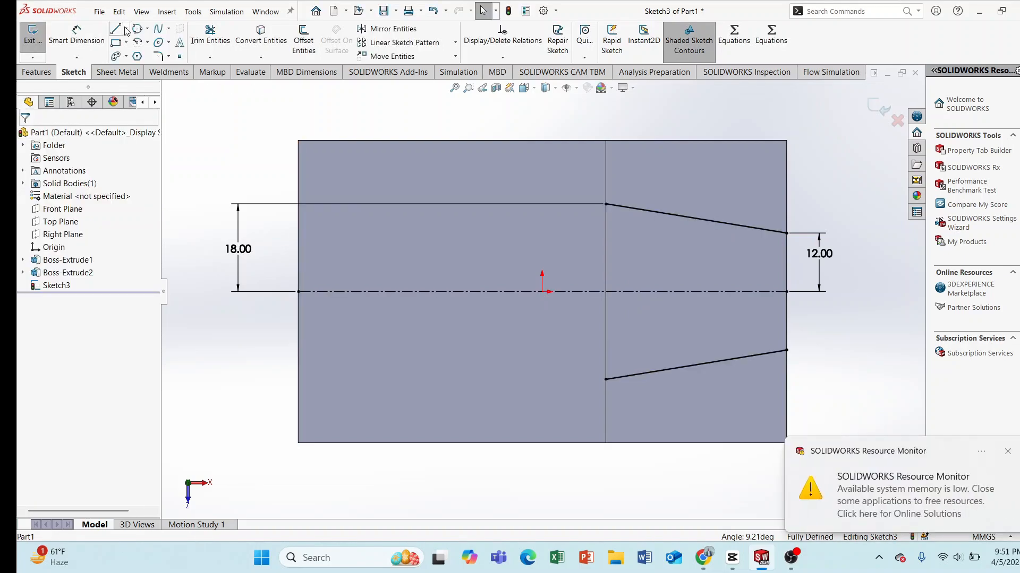
# Close the tapered profile with vertical lines joining the two slanted lines' inner endpoints and their outer endpoints.
pyautogui.press('l')
pyautogui.click(605, 204)
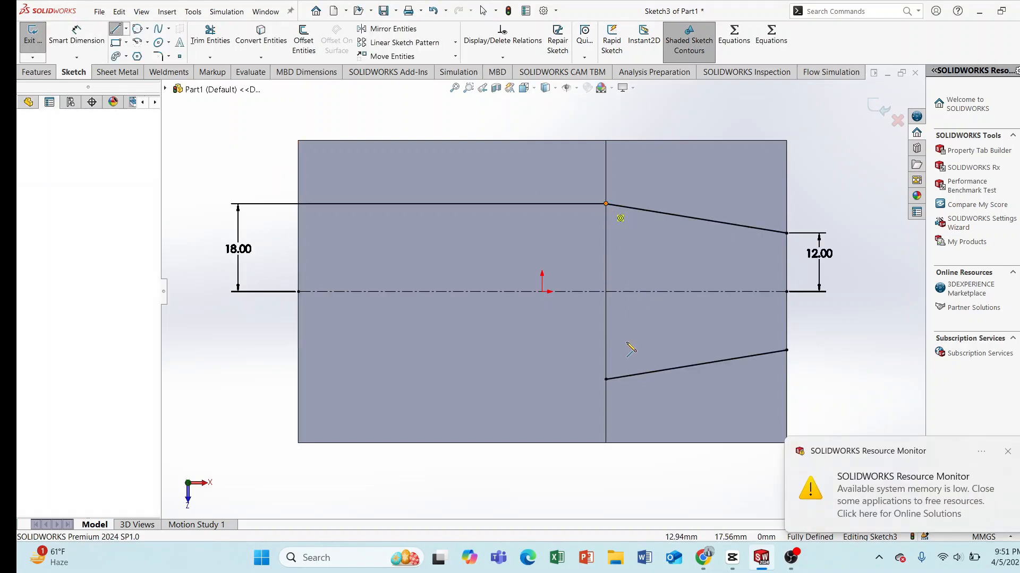
pyautogui.click(605, 379)
pyautogui.doubleClick(605, 380)
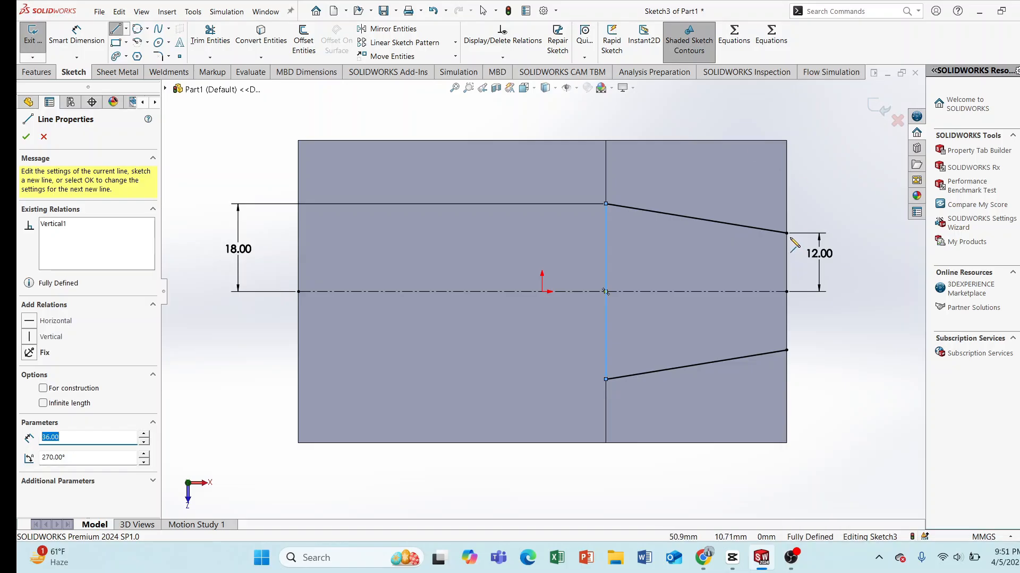
pyautogui.click(787, 233)
pyautogui.click(787, 351)
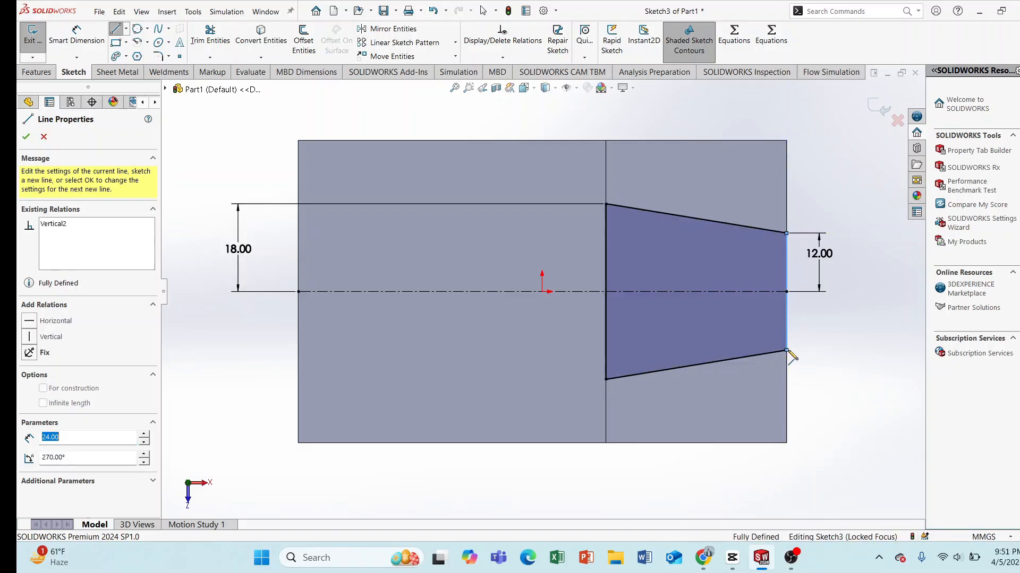
pyautogui.rightClick(829, 198)
pyautogui.click(860, 209)
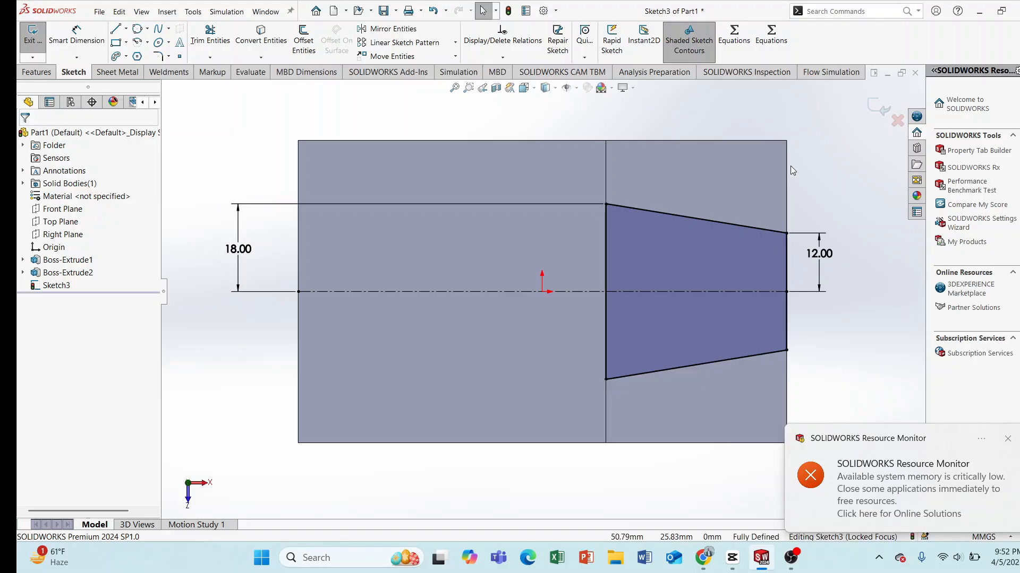
# Cut the tapered profile 12 mm deep into the raised block as a Blind Extruded Cut, continuing despite low memory.
pyautogui.click(45, 74)
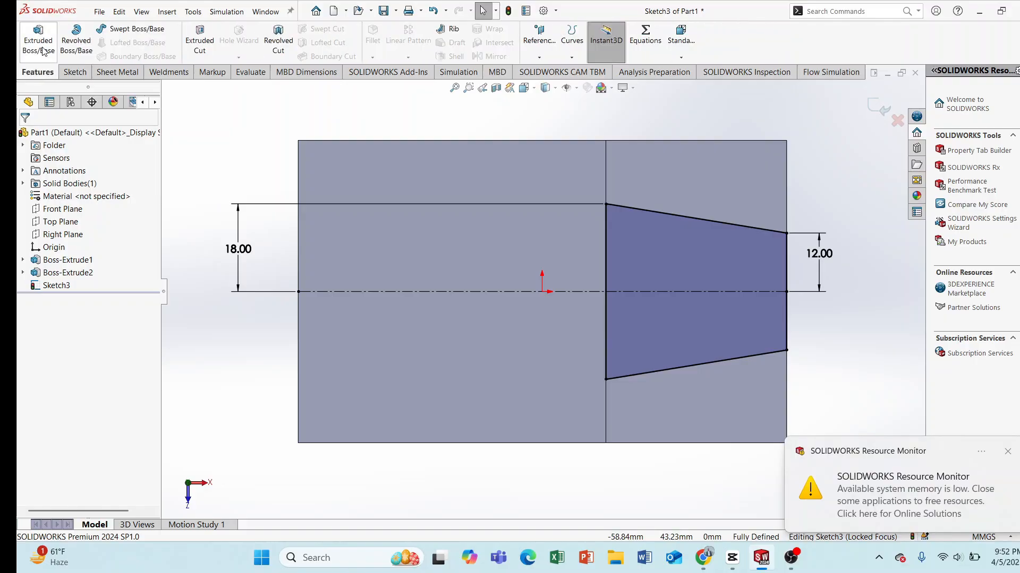
pyautogui.click(199, 40)
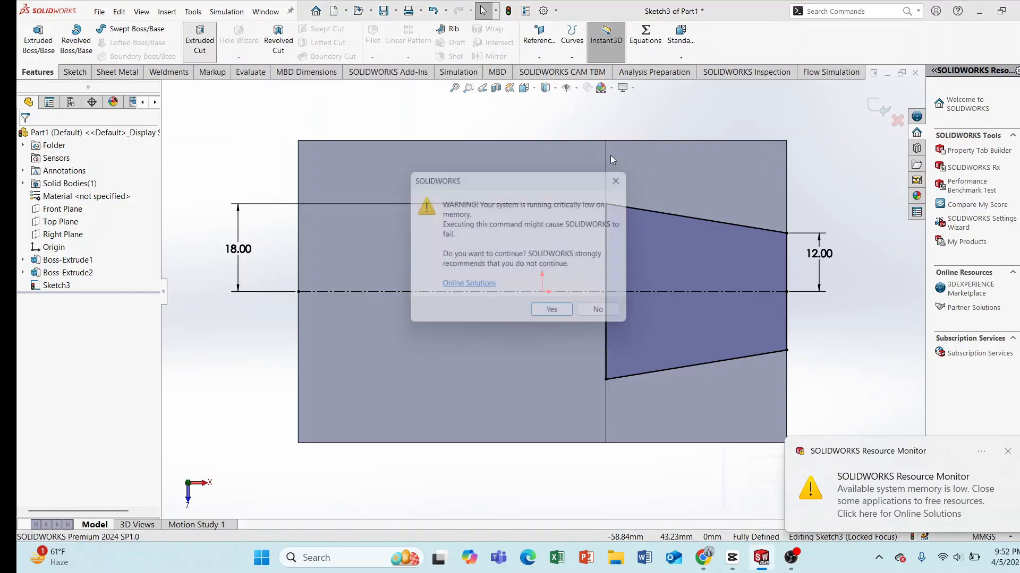
pyautogui.click(558, 316)
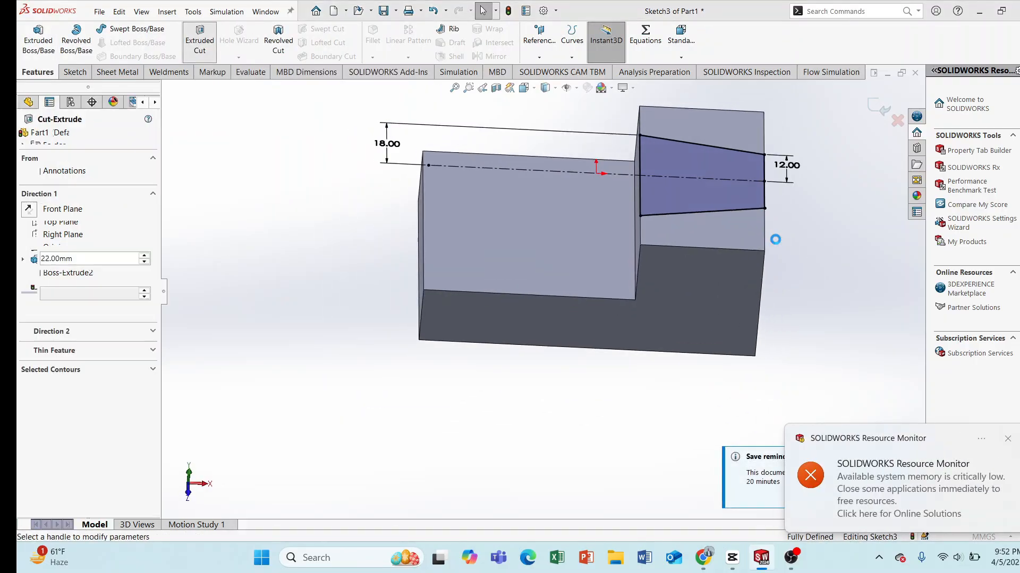
pyautogui.write('12')
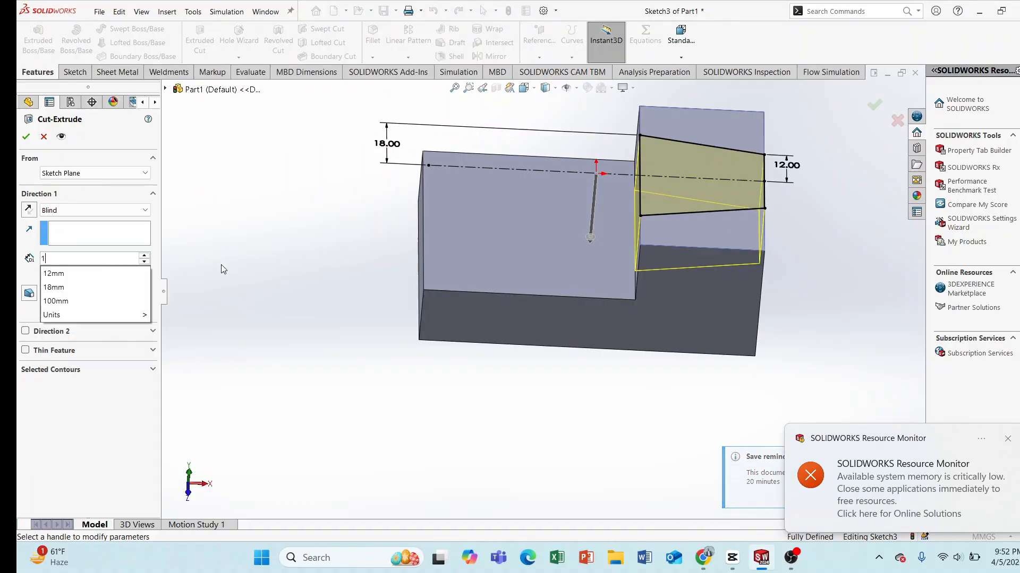
pyautogui.press('Return')
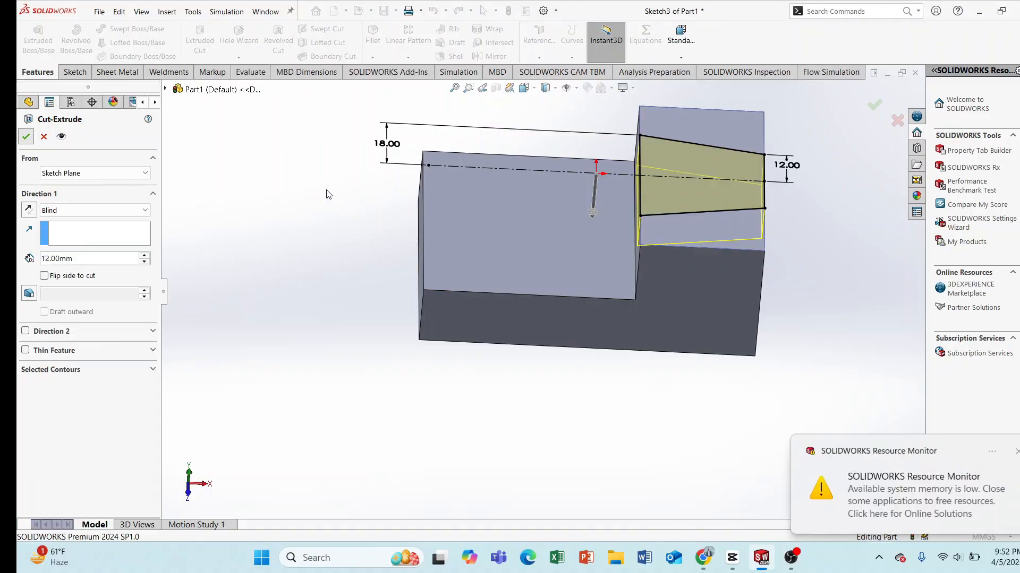
pyautogui.press('Return')
# Open a new sketch on the floor face of the tapered pocket.
pyautogui.moveTo(555, 231); pyautogui.dragTo(719, 218, button='middle')
pyautogui.press('f')
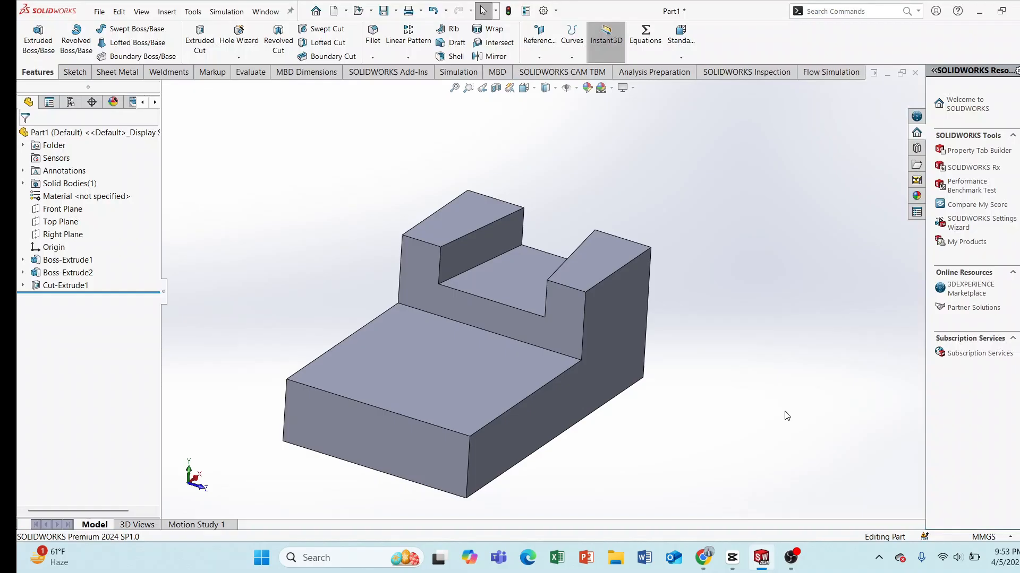
pyautogui.moveTo(498, 401); pyautogui.dragTo(540, 331, button='middle')
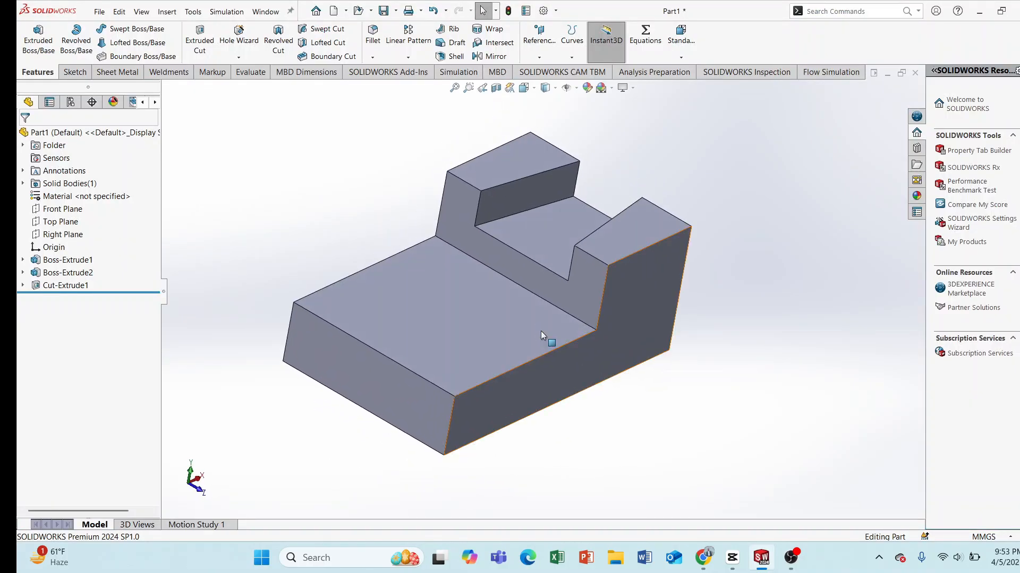
pyautogui.click(553, 235)
pyautogui.click(601, 204)
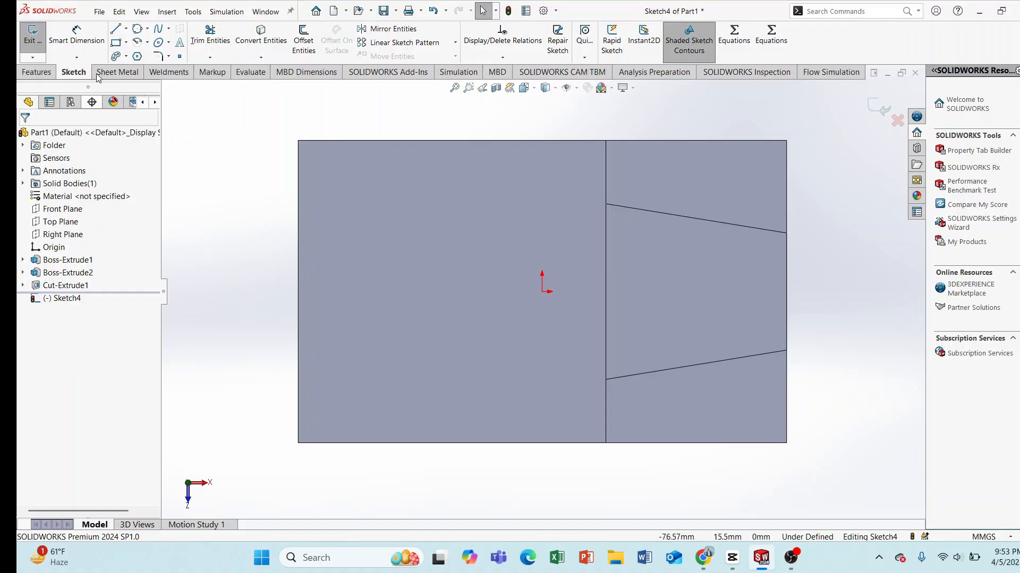
# Sketch a circle about 9.4 mm in diameter on the pocket floor, level with the origin and about 21.6 mm from the inner step edge.
pyautogui.click(147, 29)
pyautogui.click(159, 40)
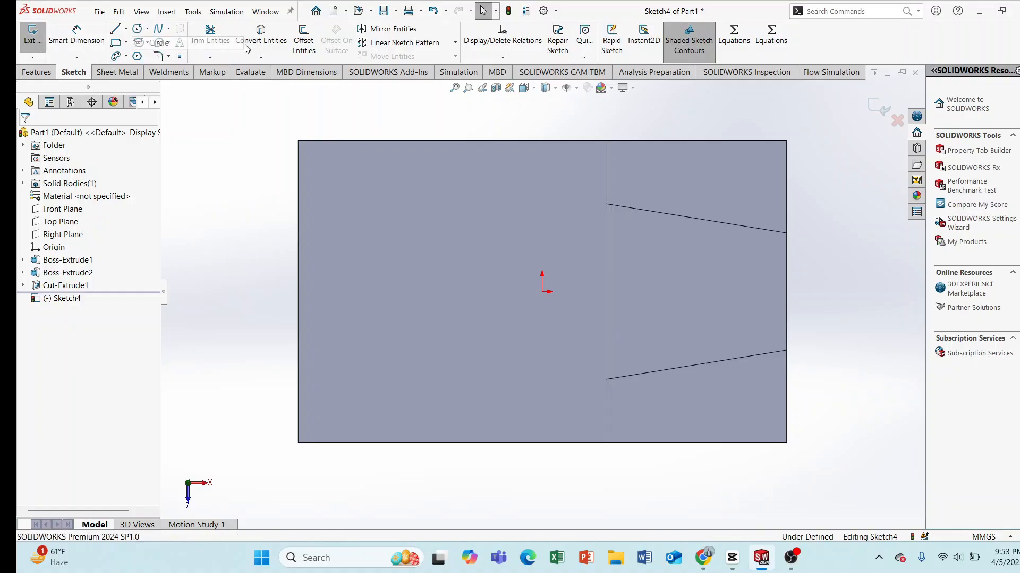
pyautogui.click(711, 291)
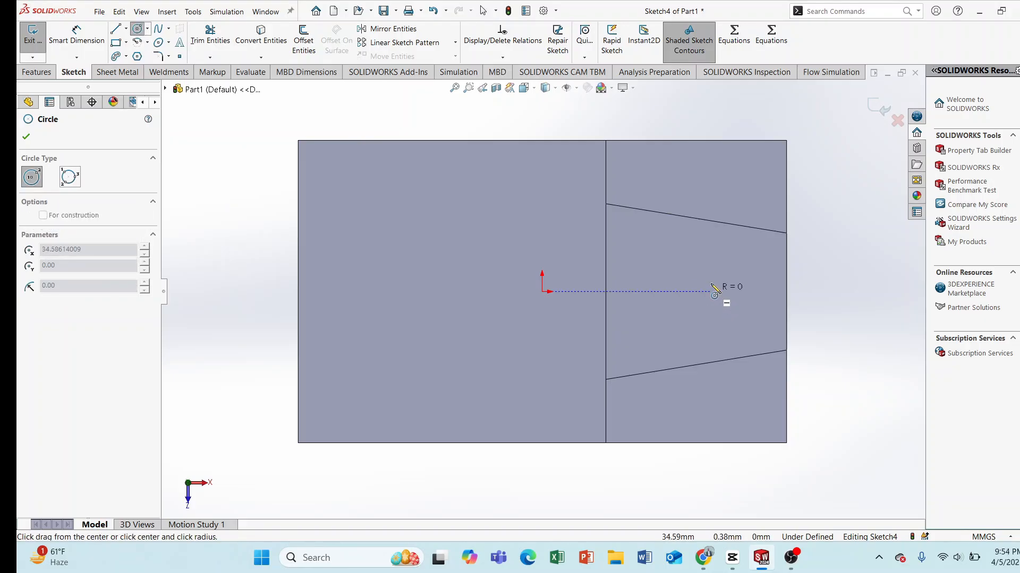
pyautogui.click(728, 276)
pyautogui.rightClick(819, 252)
pyautogui.click(847, 230)
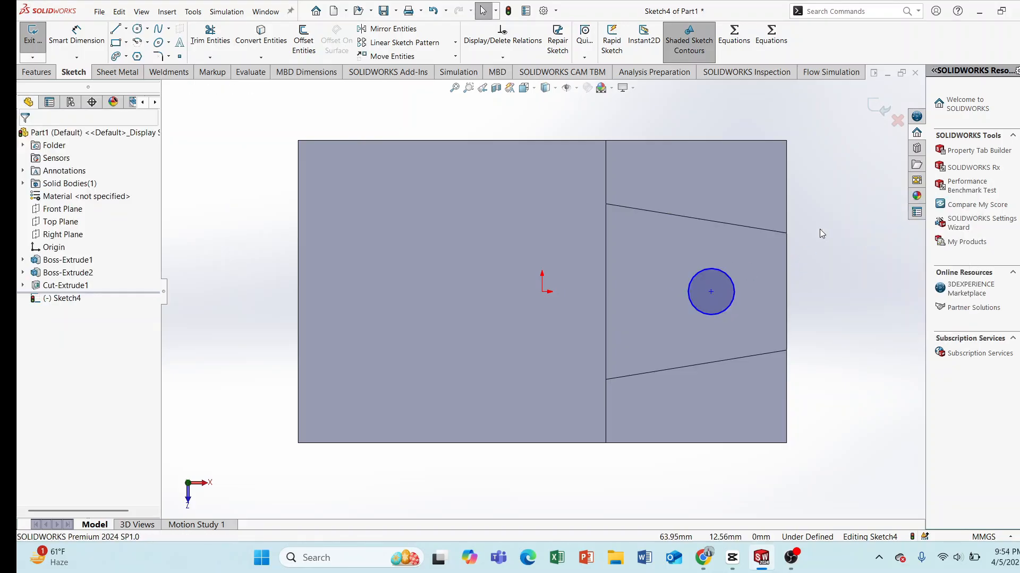
# Dimension the circle on the pocket floor to a diameter of 10 mm.
pyautogui.click(733, 280)
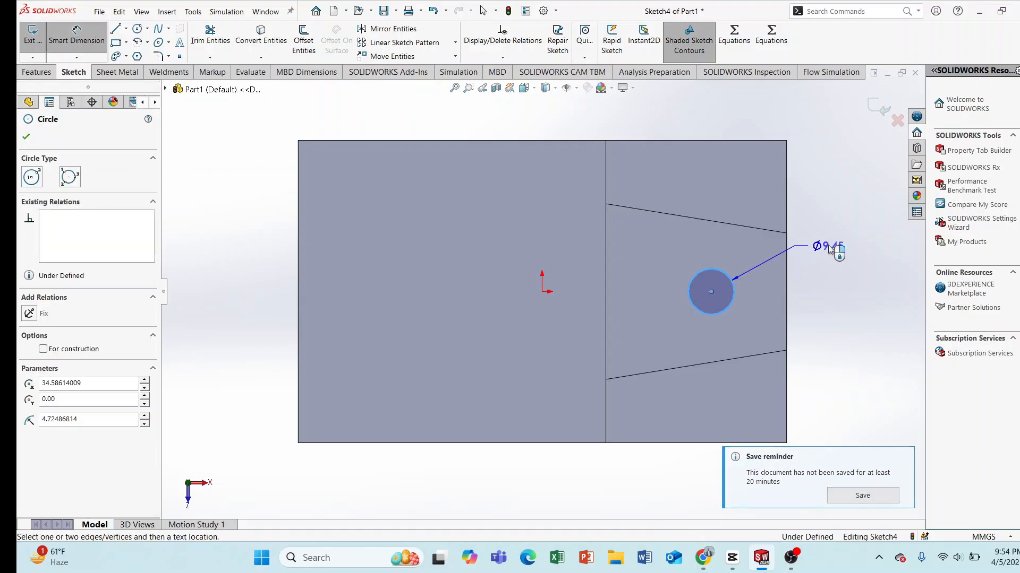
pyautogui.click(830, 245)
pyautogui.write('10')
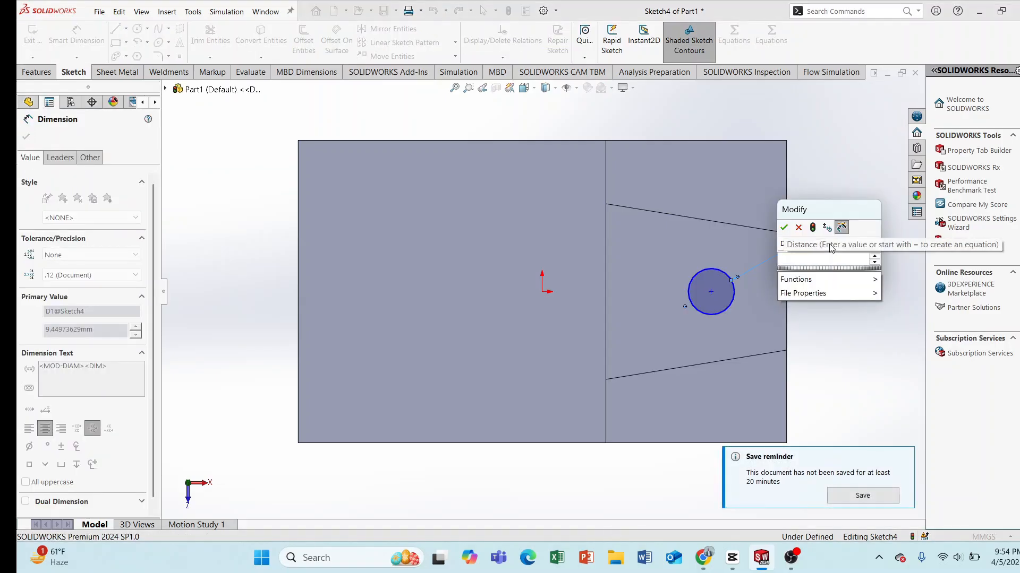
pyautogui.press('Return')
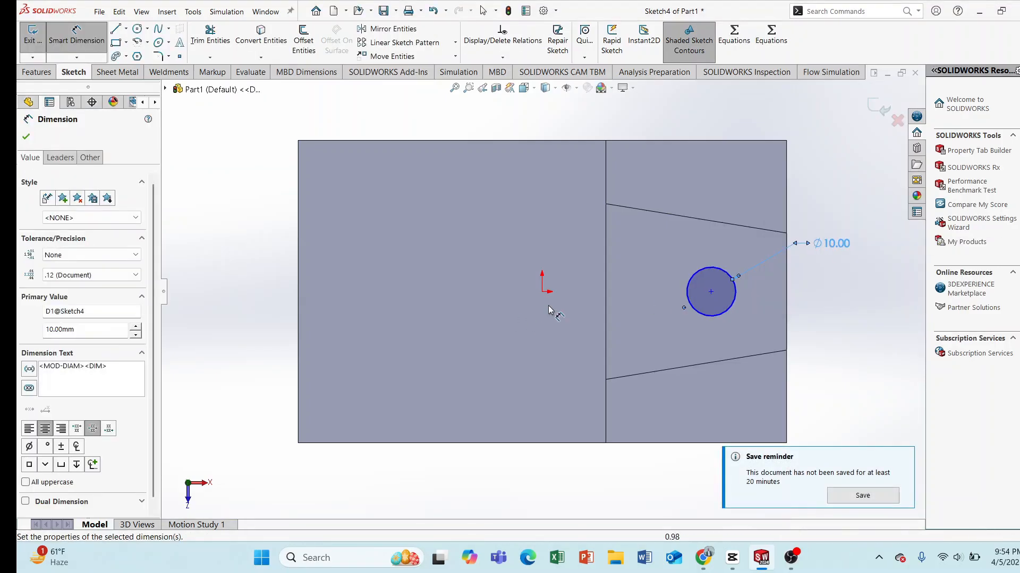
# Dimension the circle's center 20 mm from the pocket's inner edge at the step.
pyautogui.click(606, 307)
pyautogui.click(711, 291)
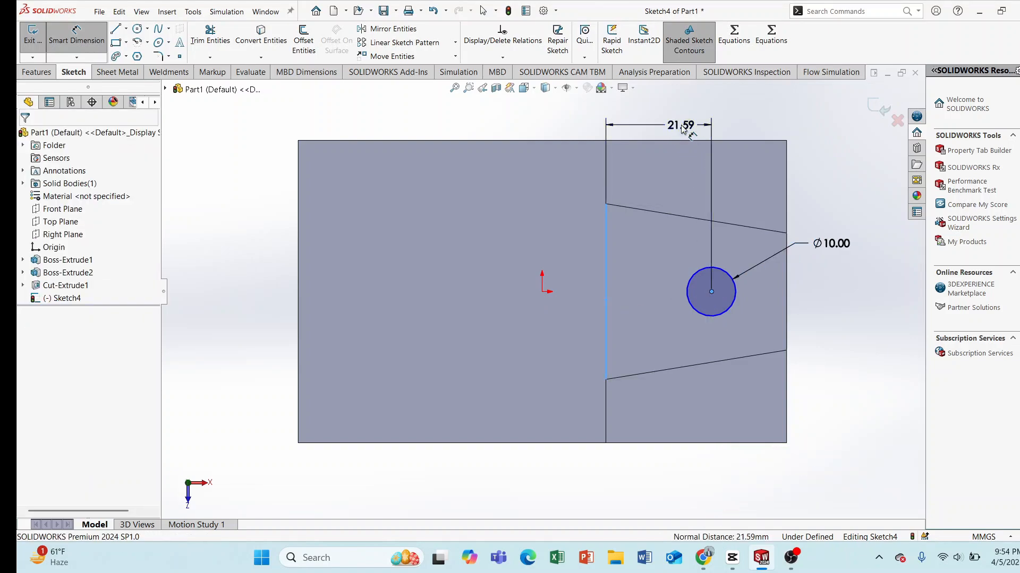
pyautogui.click(681, 125)
pyautogui.write('20')
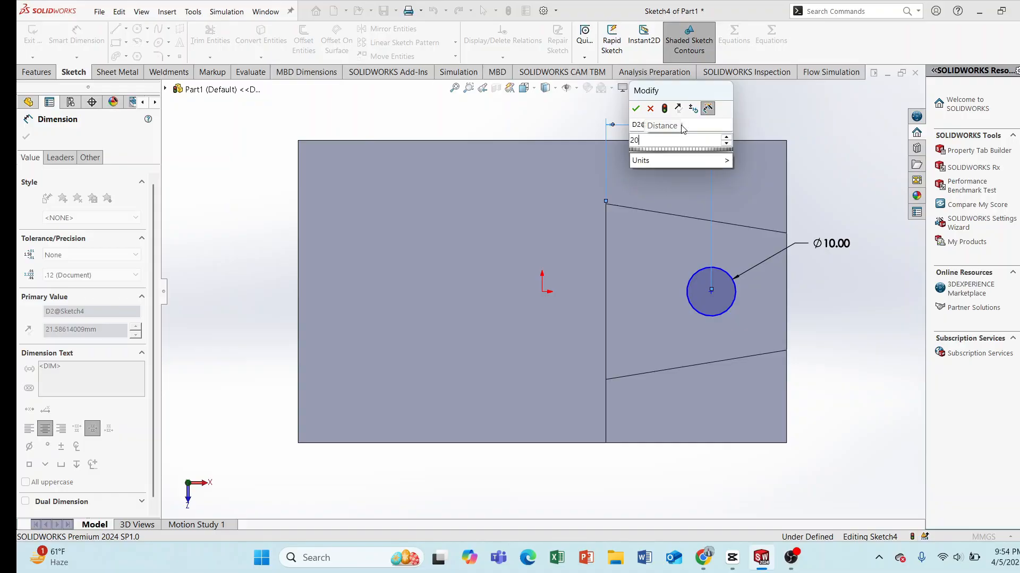
pyautogui.press('Return')
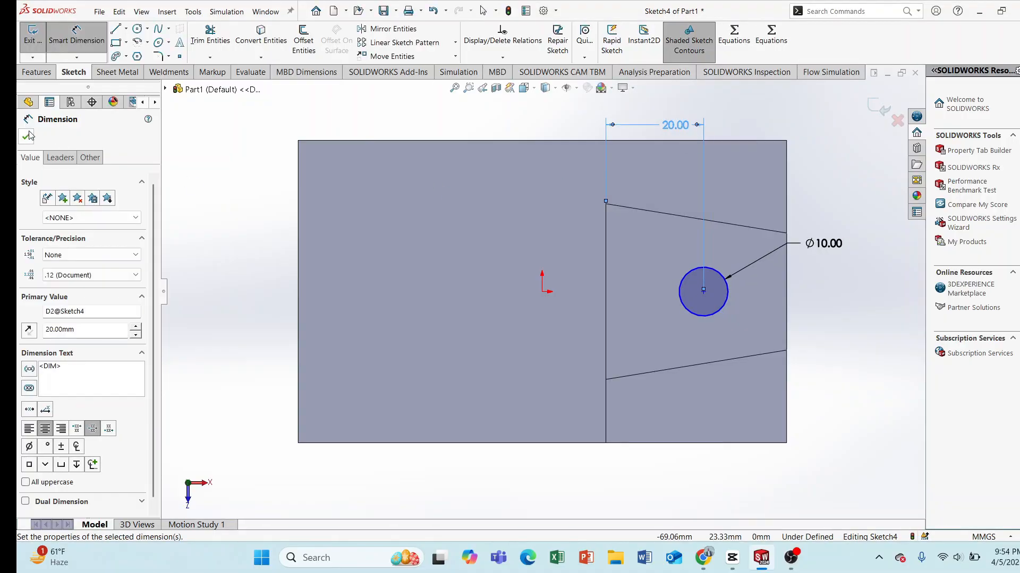
pyautogui.click(28, 136)
# Add a horizontal relation between the origin and the center of the 10 mm circle on the pocket floor.
pyautogui.click(542, 292)
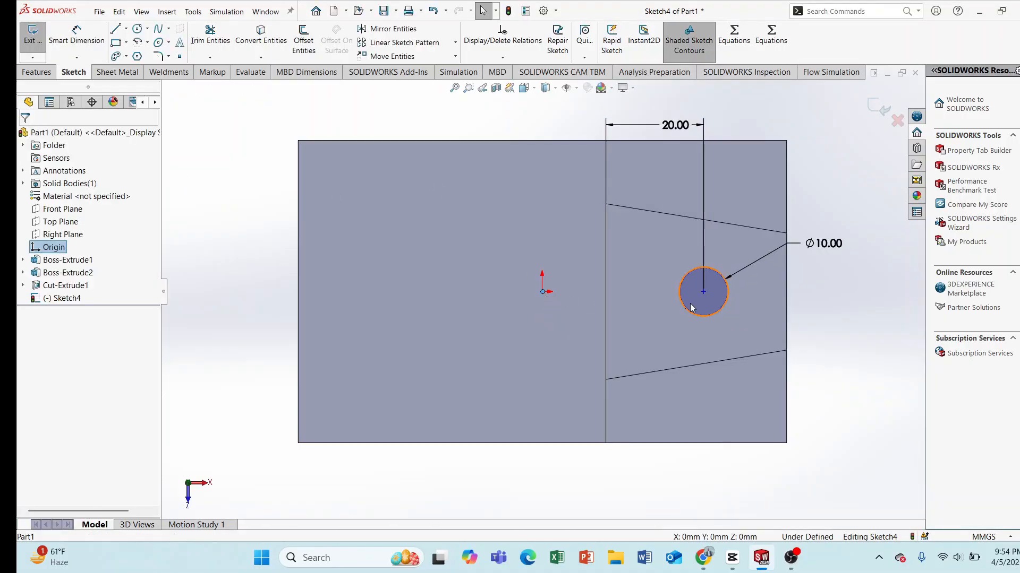
pyautogui.keyDown('ctrl'); pyautogui.click(702, 292); pyautogui.keyUp('ctrl')
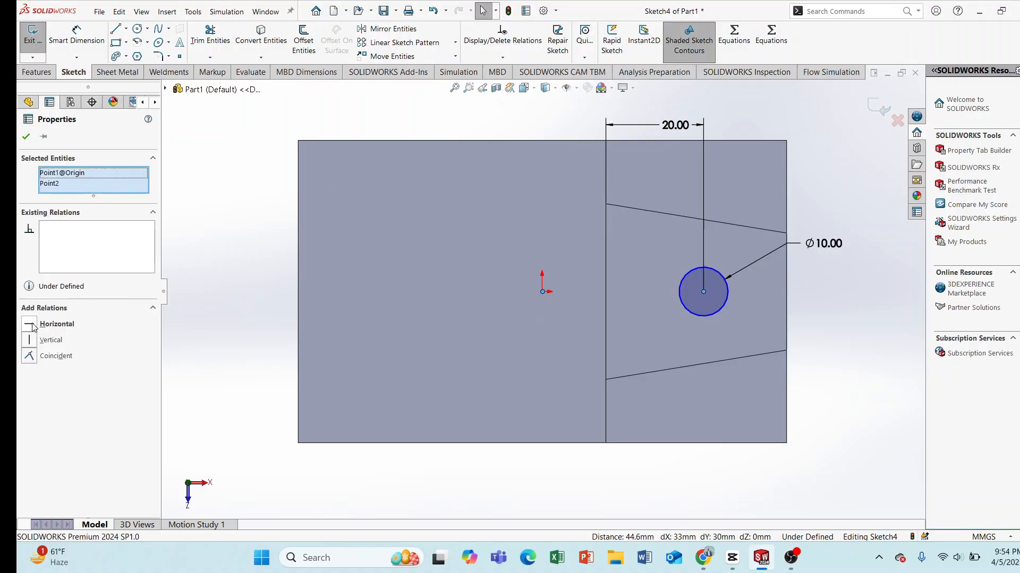
pyautogui.click(33, 325)
pyautogui.click(222, 263)
# Cut the 10 mm circle through the part with an Extruded Cut using the Through All end condition.
pyautogui.click(36, 71)
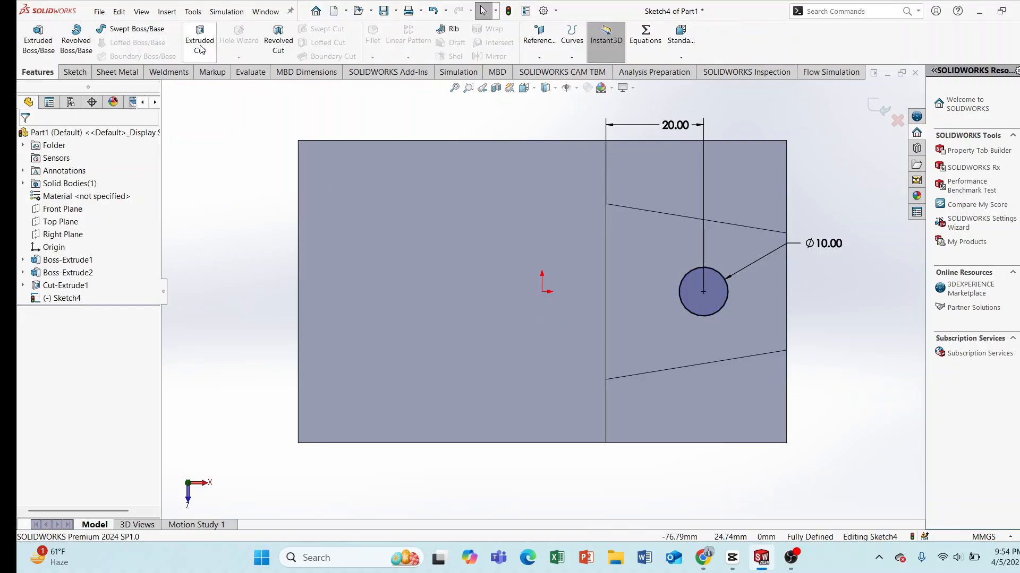
pyautogui.click(200, 42)
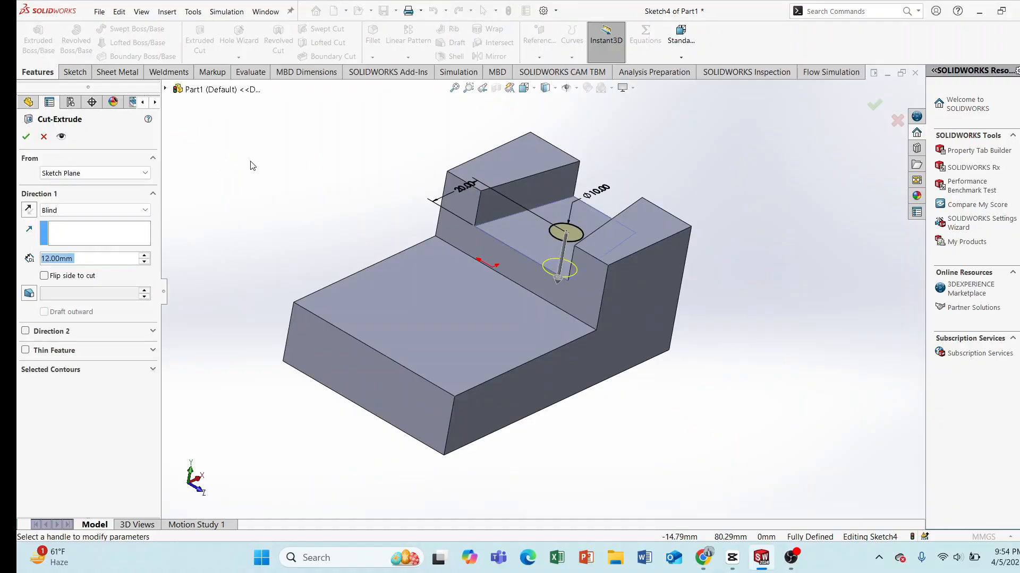
pyautogui.click(94, 210)
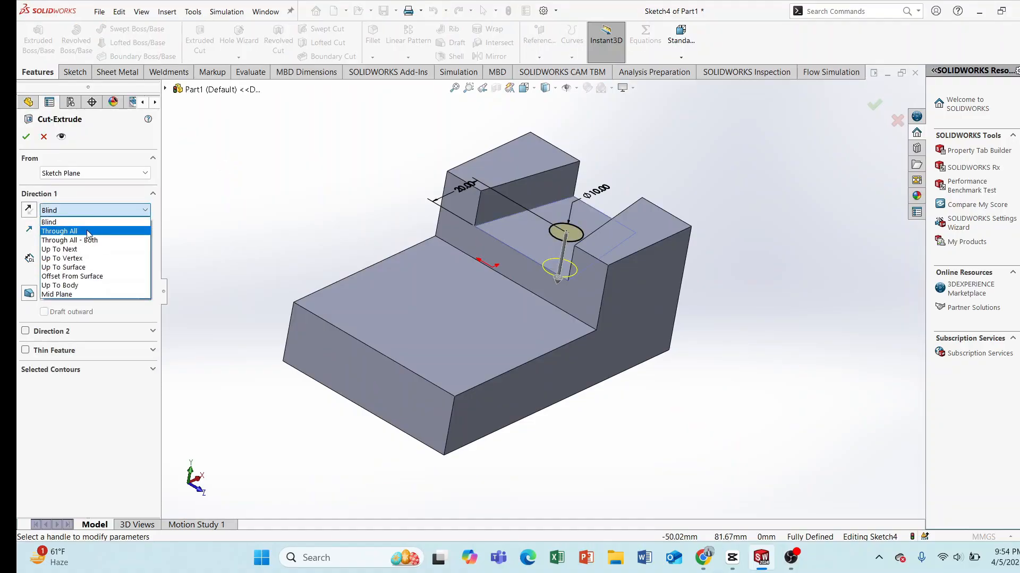
pyautogui.click(64, 228)
pyautogui.click(25, 137)
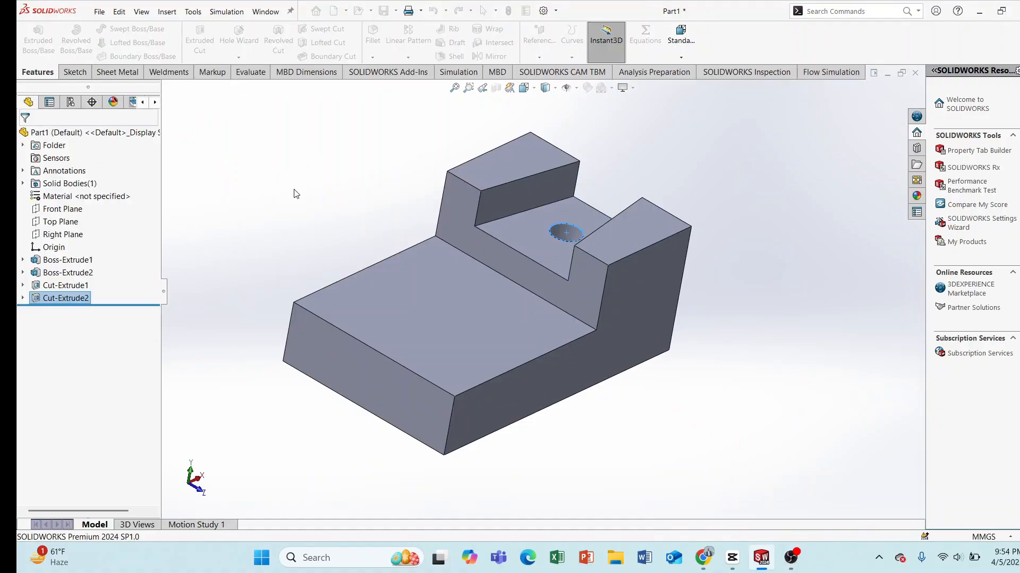
# Open a sketch on the raised block's rear top face and draw a circle about 6.4 mm in diameter, about 26 mm from the step edge.
pyautogui.click(528, 170)
pyautogui.click(574, 134)
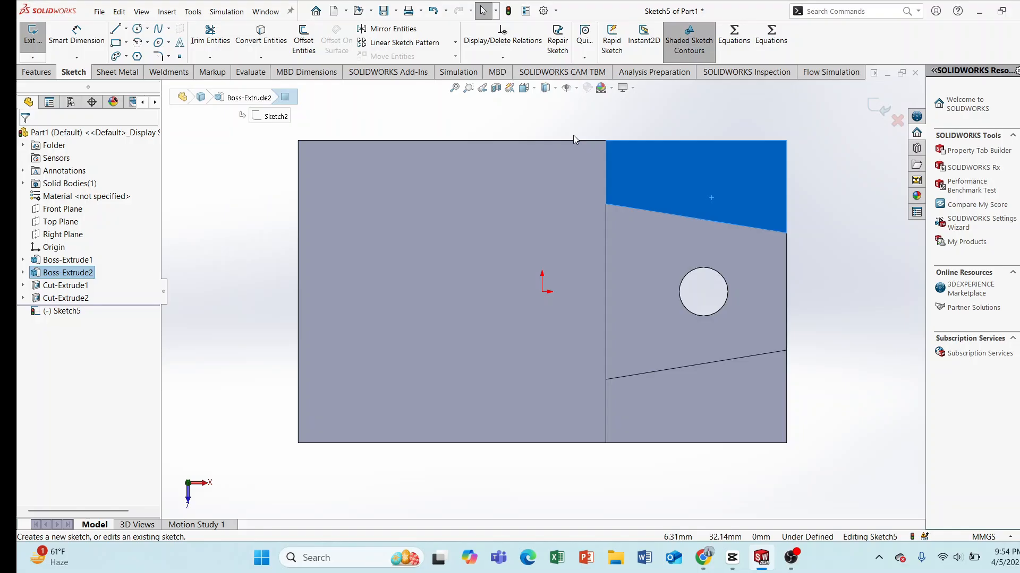
pyautogui.click(227, 187)
pyautogui.click(142, 31)
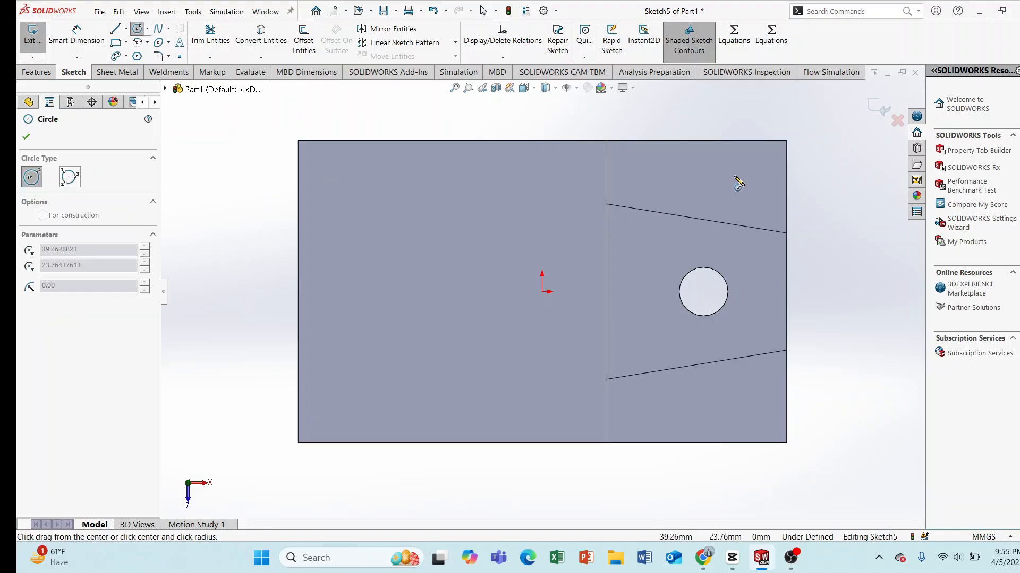
pyautogui.click(745, 174)
pyautogui.click(27, 137)
# Dimension the circle on the raised block's rear top face to a diameter of 6 mm.
pyautogui.click(75, 40)
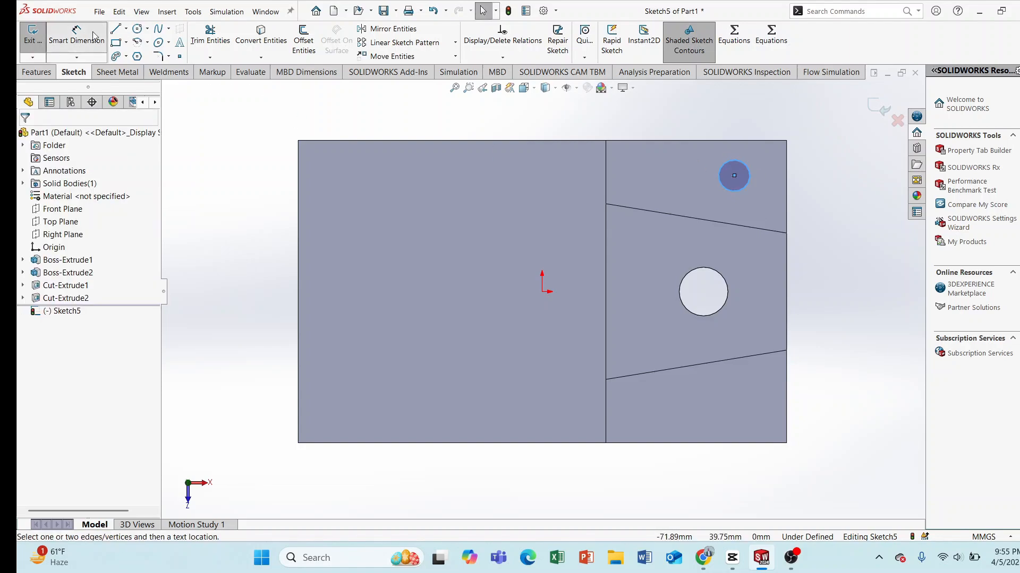
pyautogui.click(773, 152)
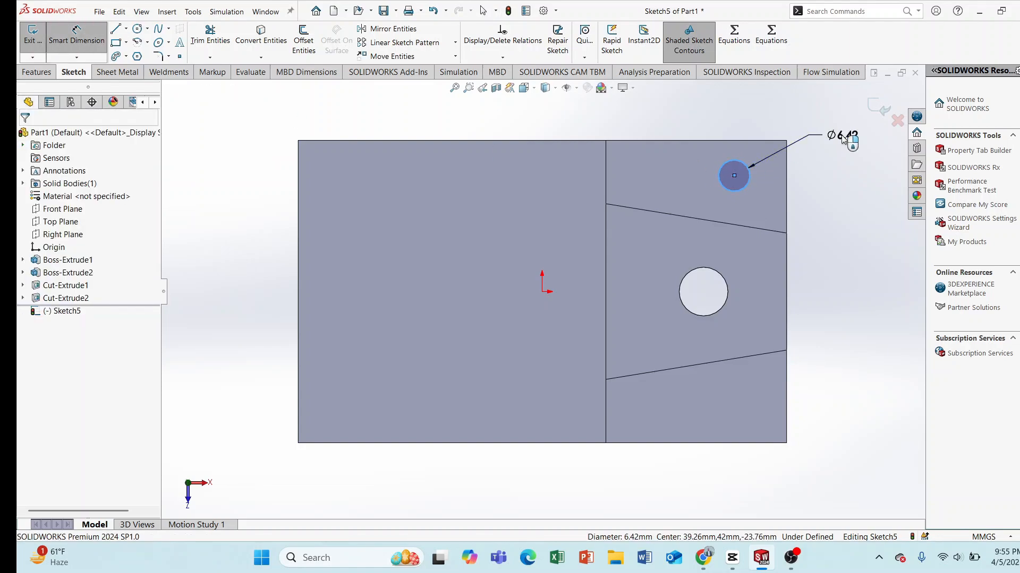
pyautogui.click(845, 139)
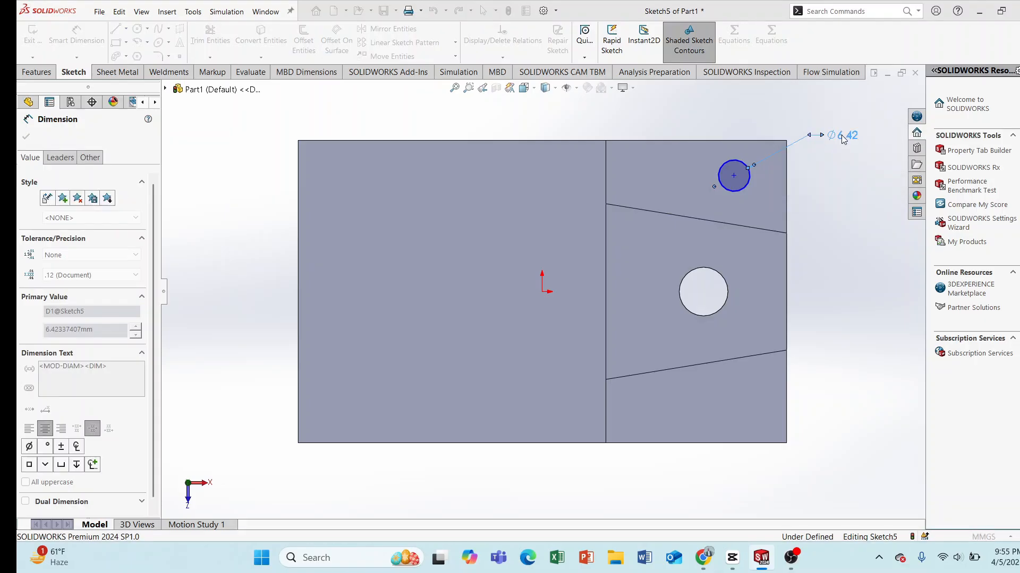
pyautogui.write('6')
pyautogui.press('Return')
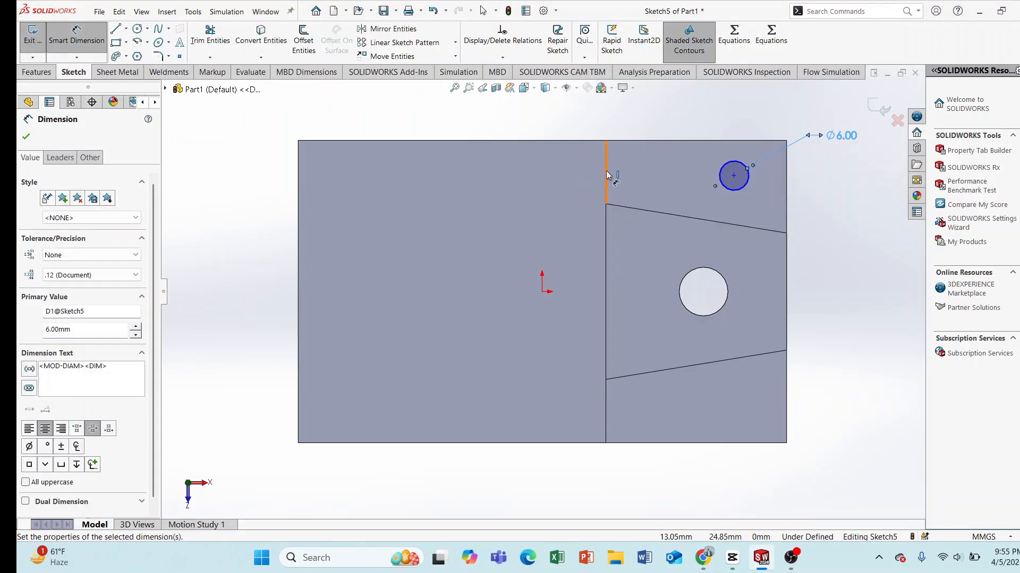
# Dimension the small circle's center 25 mm from the raised block's step edge.
pyautogui.click(607, 176)
pyautogui.click(742, 170)
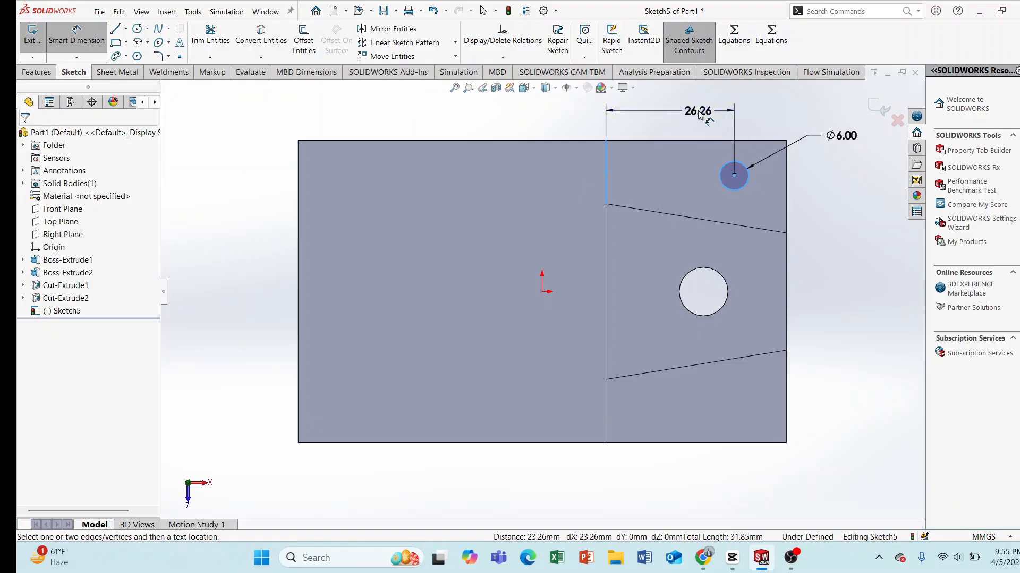
pyautogui.click(699, 116)
pyautogui.write('25')
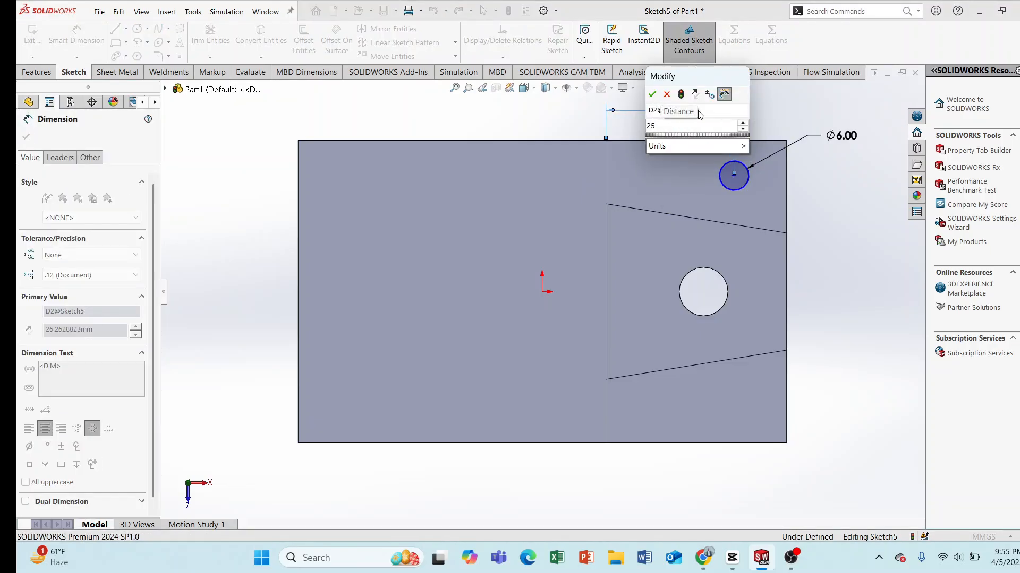
pyautogui.press('Return')
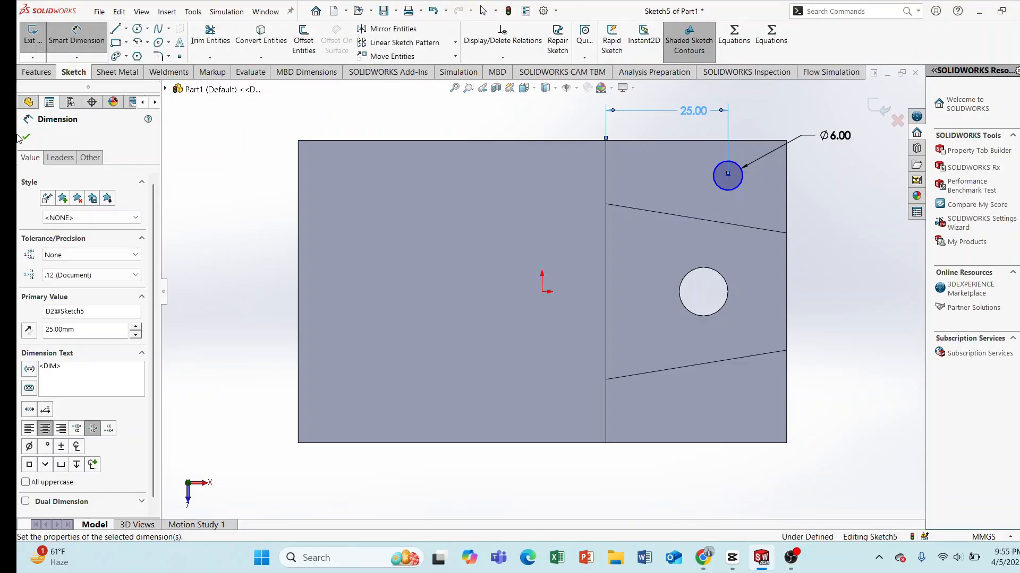
pyautogui.press('Escape')
# Sketch a horizontal centerline through the origin, spanning the part between the midpoints of its two short edges.
pyautogui.click(76, 40)
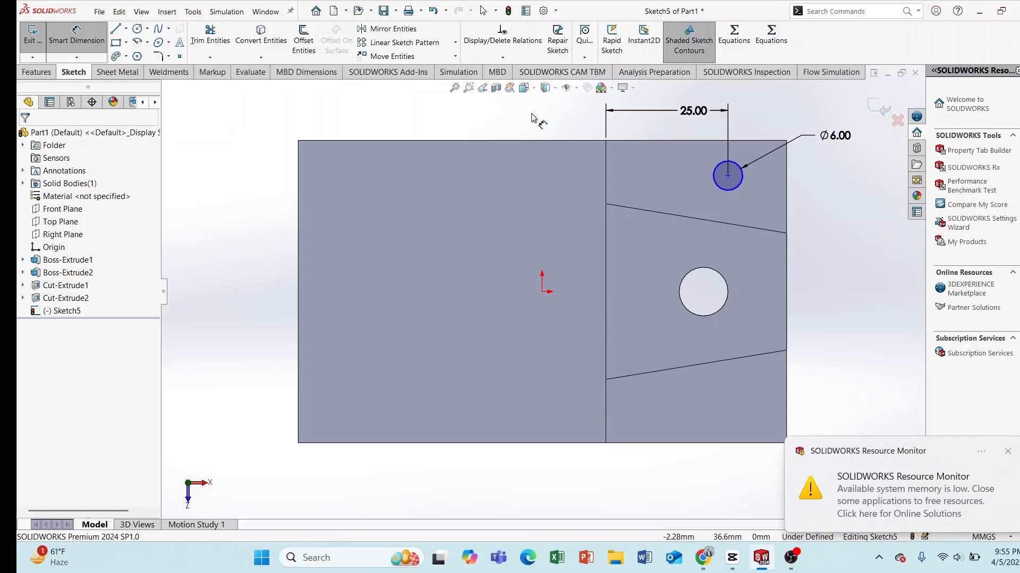
pyautogui.click(125, 29)
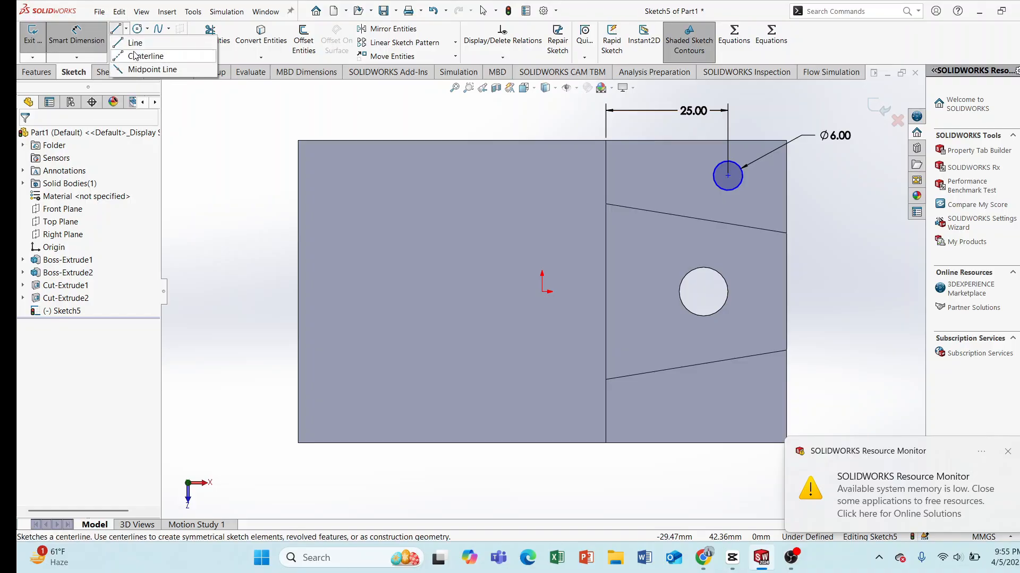
pyautogui.click(153, 54)
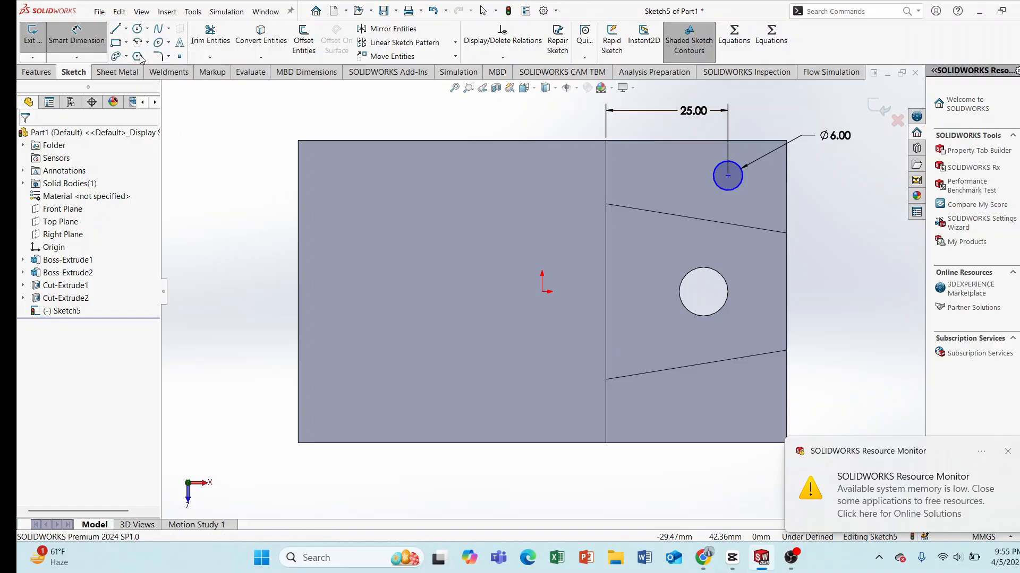
pyautogui.click(786, 292)
pyautogui.click(297, 292)
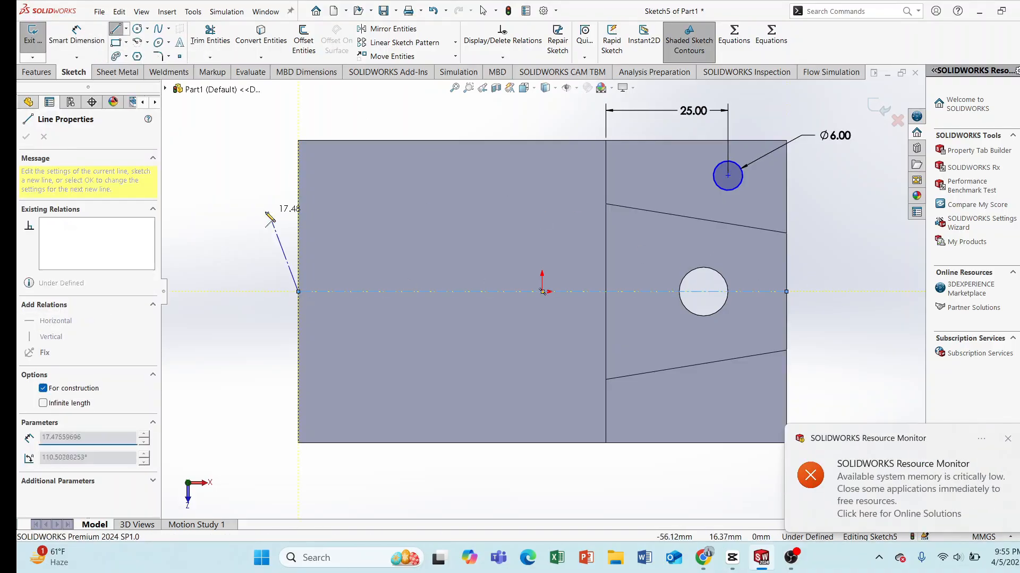
pyautogui.rightClick(248, 198)
pyautogui.click(265, 205)
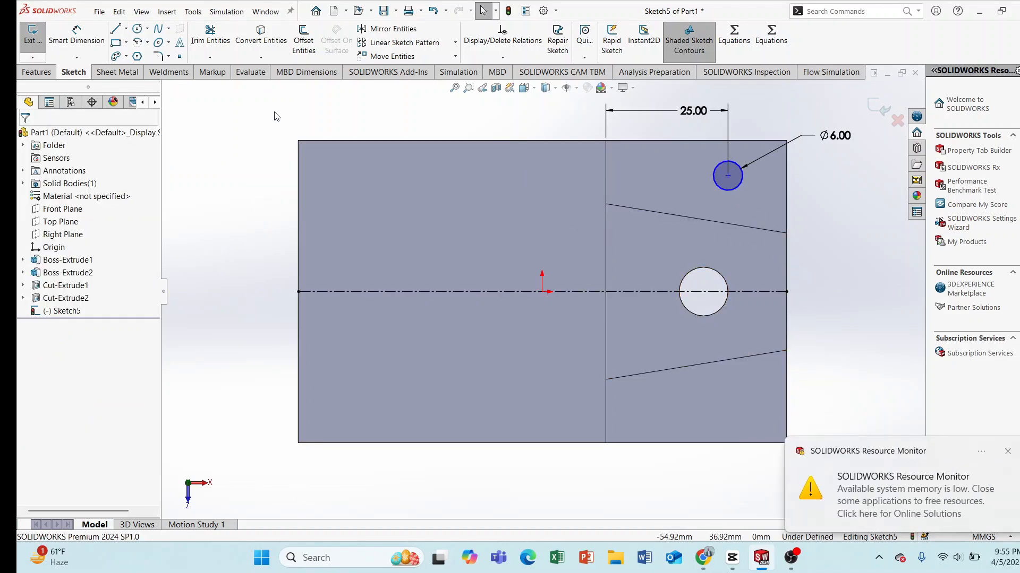
# Mirror the 6 mm circle about the horizontal centerline onto the opposite arm of the raised block, keeping the original.
pyautogui.click(393, 28)
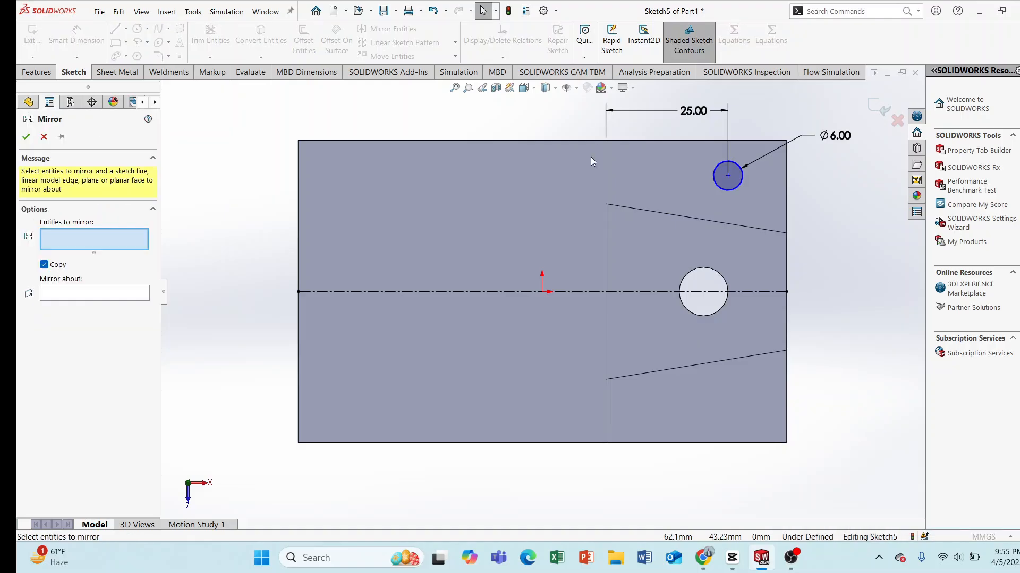
pyautogui.click(734, 185)
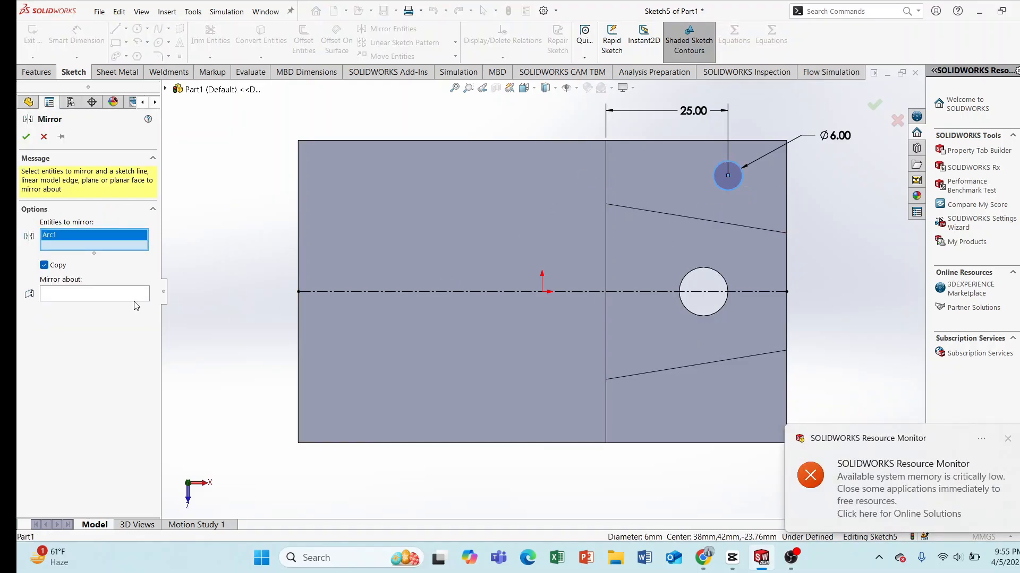
pyautogui.click(120, 295)
pyautogui.click(580, 291)
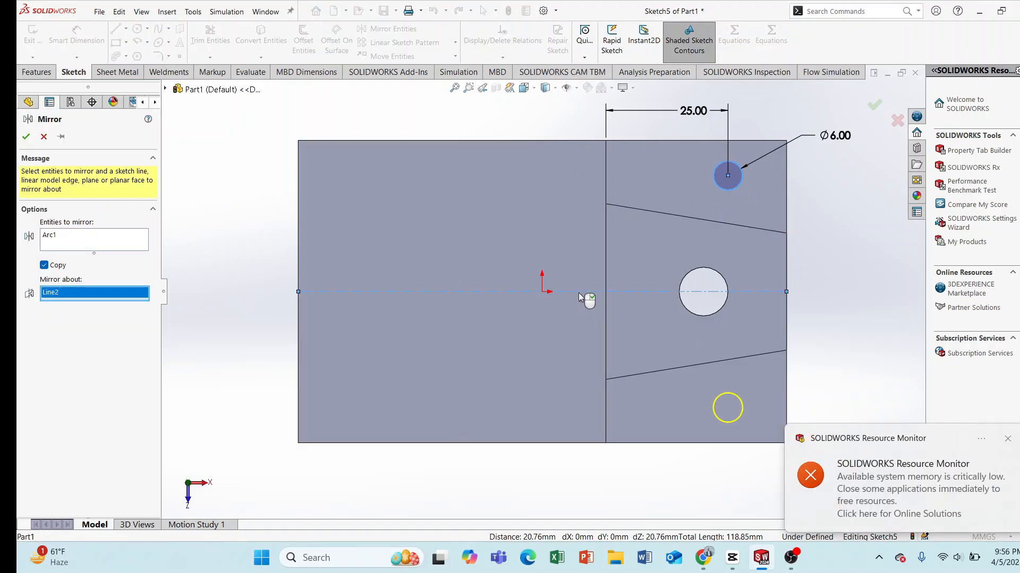
pyautogui.click(26, 137)
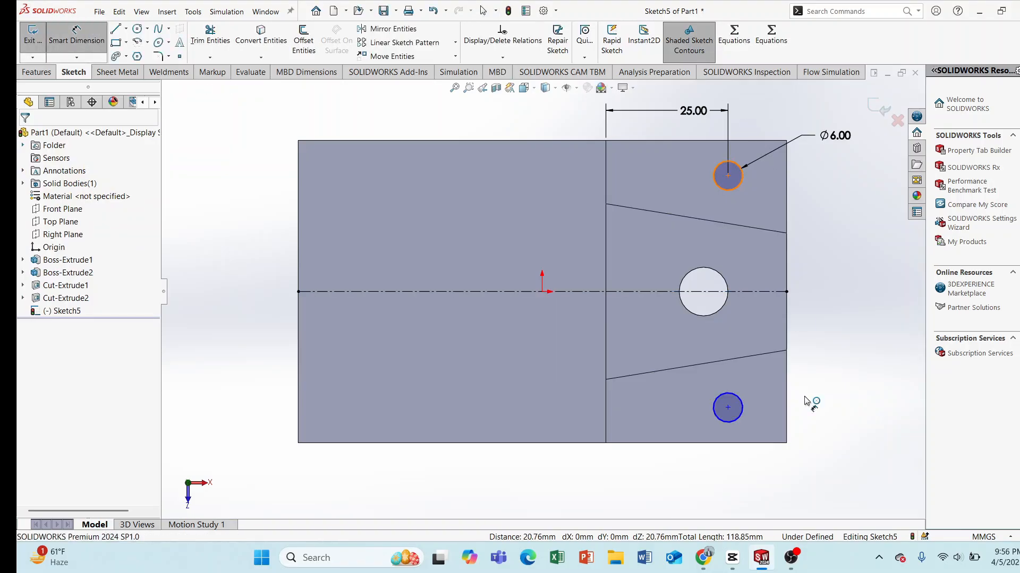
# Dimension the center distance between the two mirrored 6 mm circles to 44 mm.
pyautogui.click(726, 406)
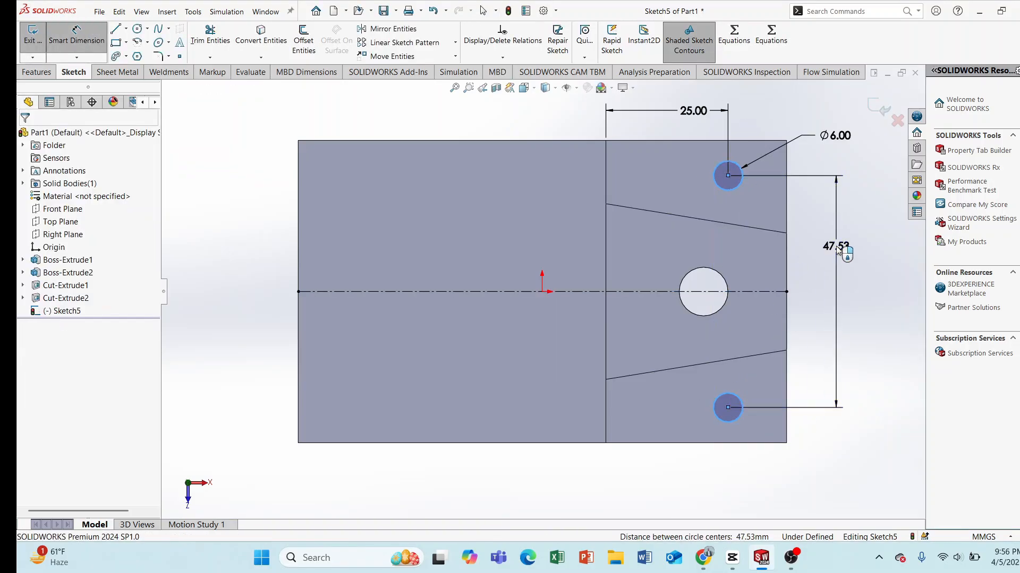
pyautogui.click(838, 250)
pyautogui.write('44')
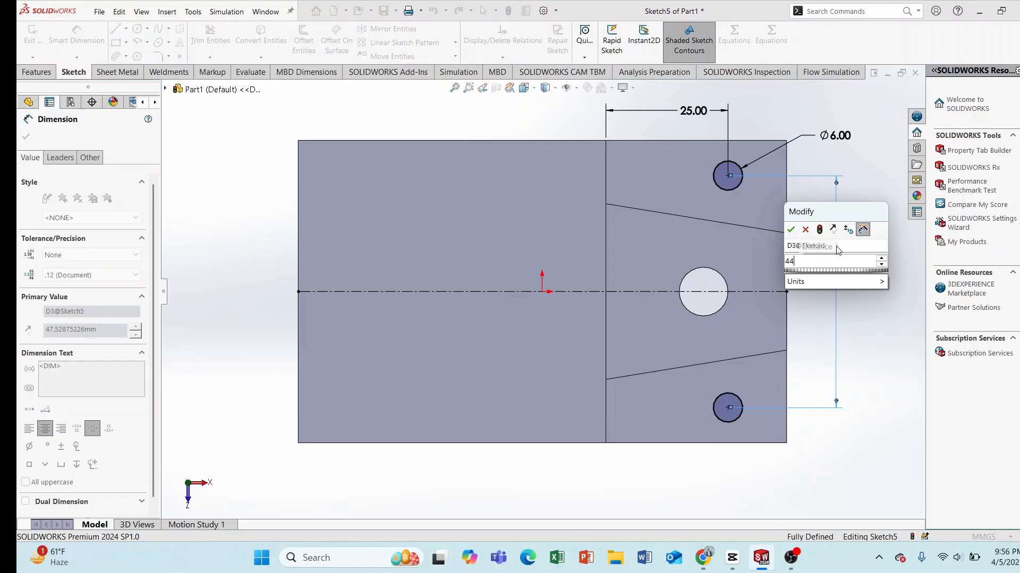
pyautogui.press('Return')
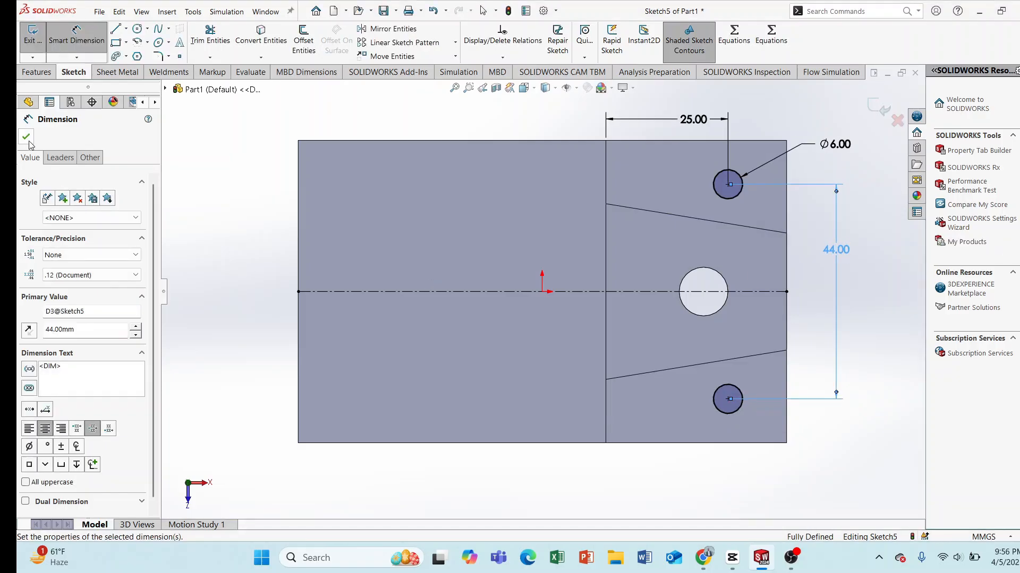
pyautogui.click(25, 137)
# Cut the two 6 mm circles into the raised block with a Blind Extruded Cut 20 mm deep.
pyautogui.click(36, 72)
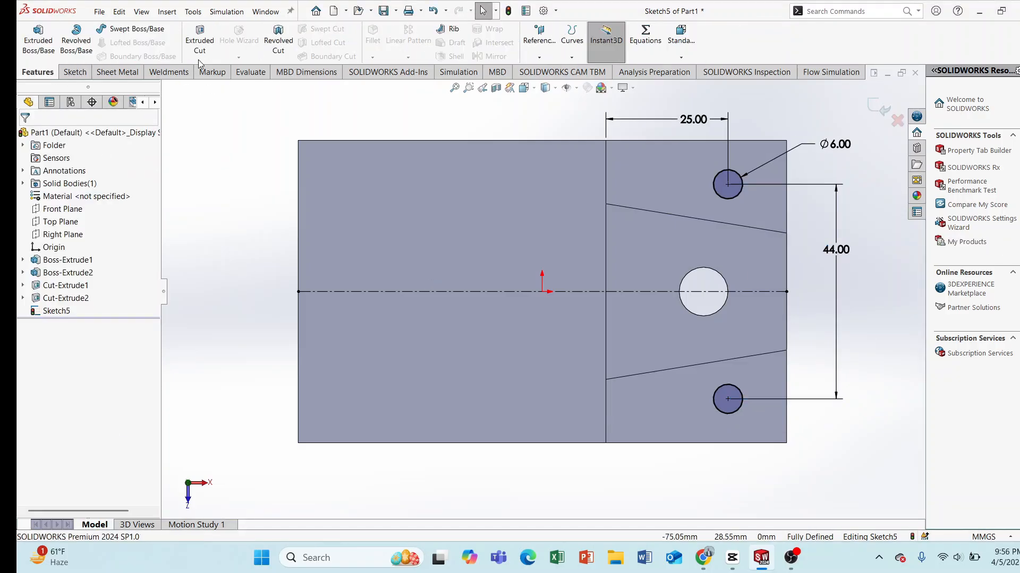
pyautogui.click(200, 37)
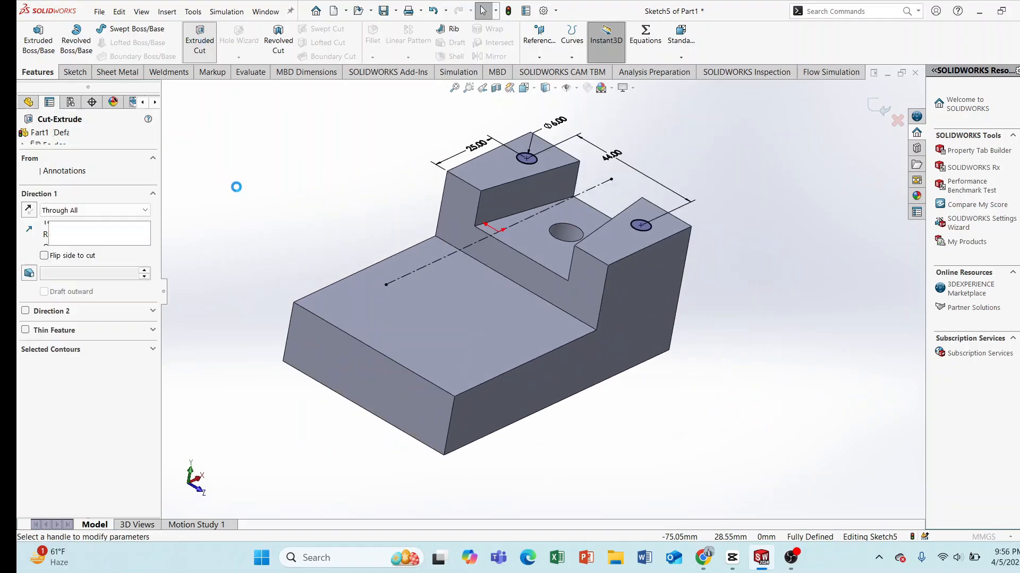
pyautogui.click(93, 210)
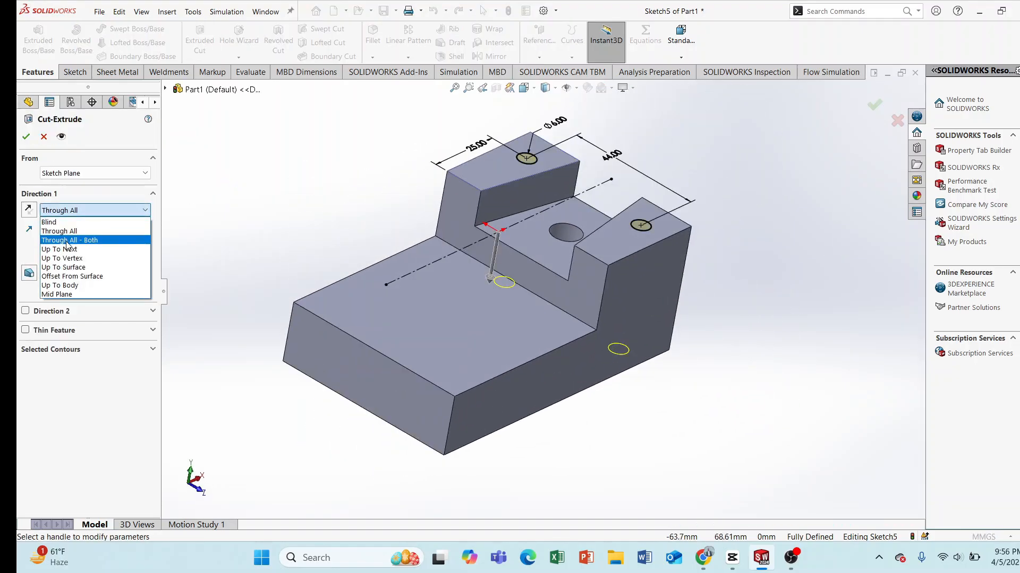
pyautogui.click(53, 222)
pyautogui.write('20')
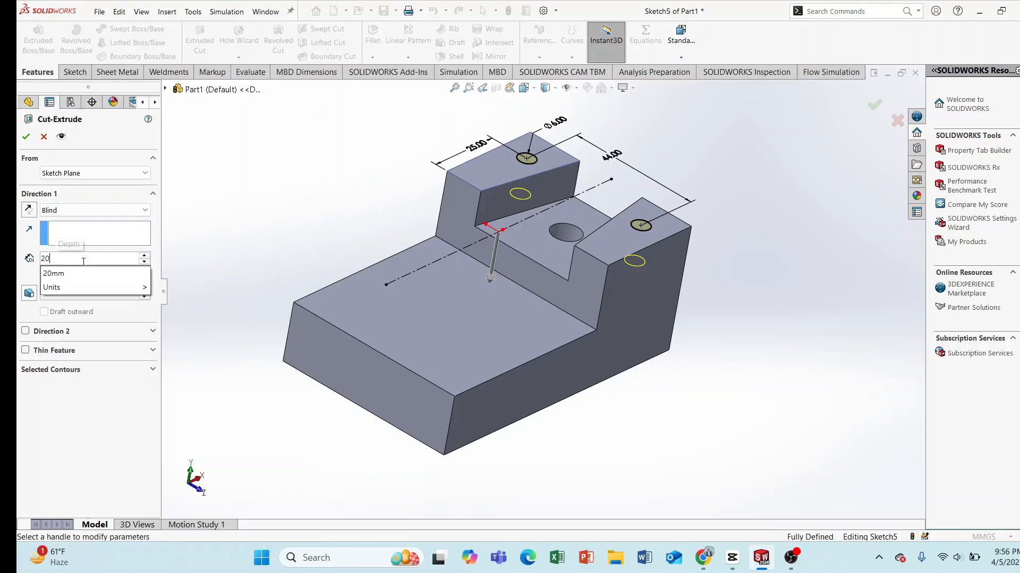
pyautogui.press('Return')
pyautogui.click(24, 138)
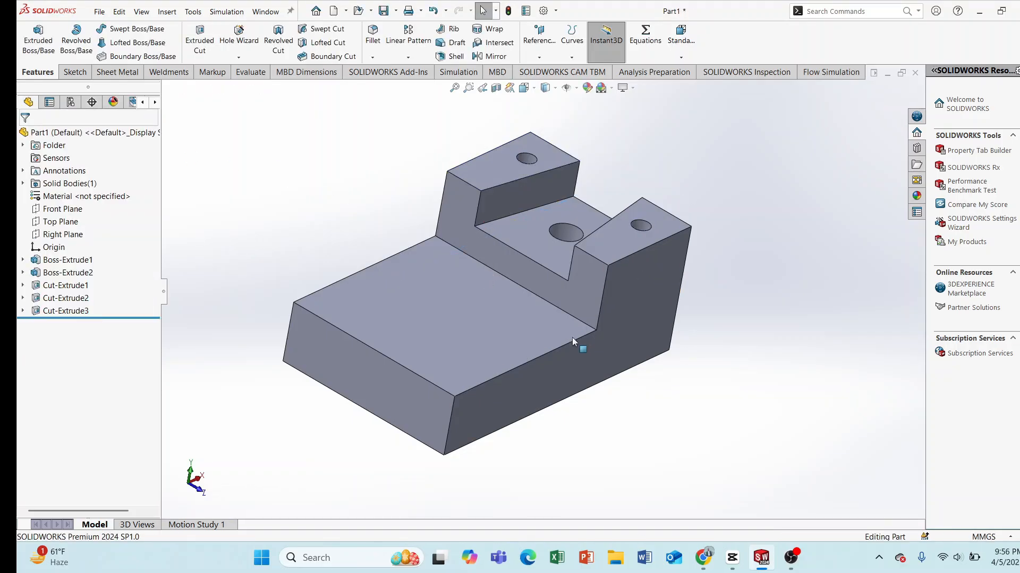
# Sketch a corner rectangle about 39.6 by 7.4 mm on the base's front end face, with its lower side on the bottom edge.
pyautogui.scroll(2, 574, 340)
pyautogui.moveTo(565, 364); pyautogui.dragTo(597, 339, button='middle')
pyautogui.click(501, 359)
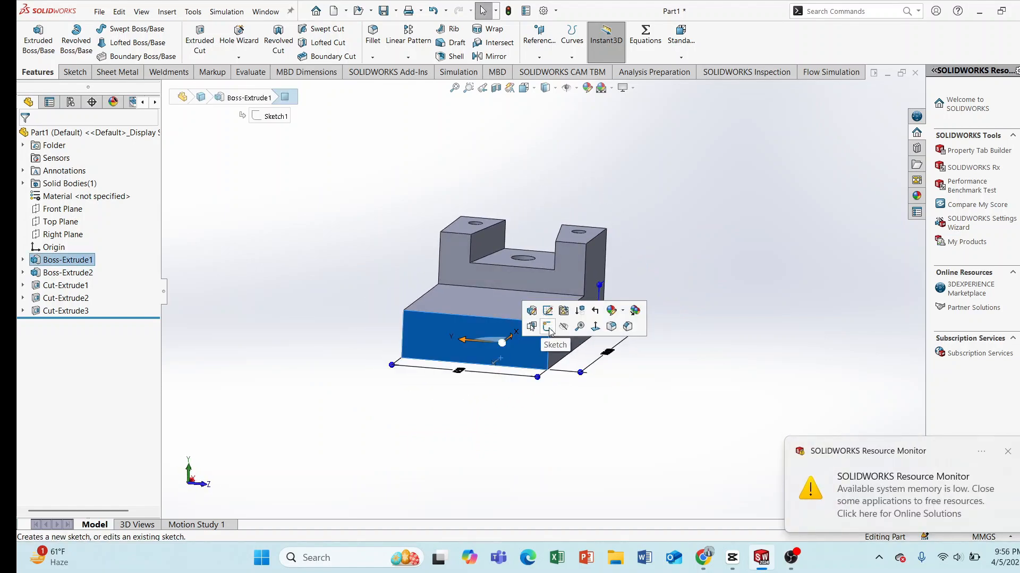
pyautogui.click(556, 333)
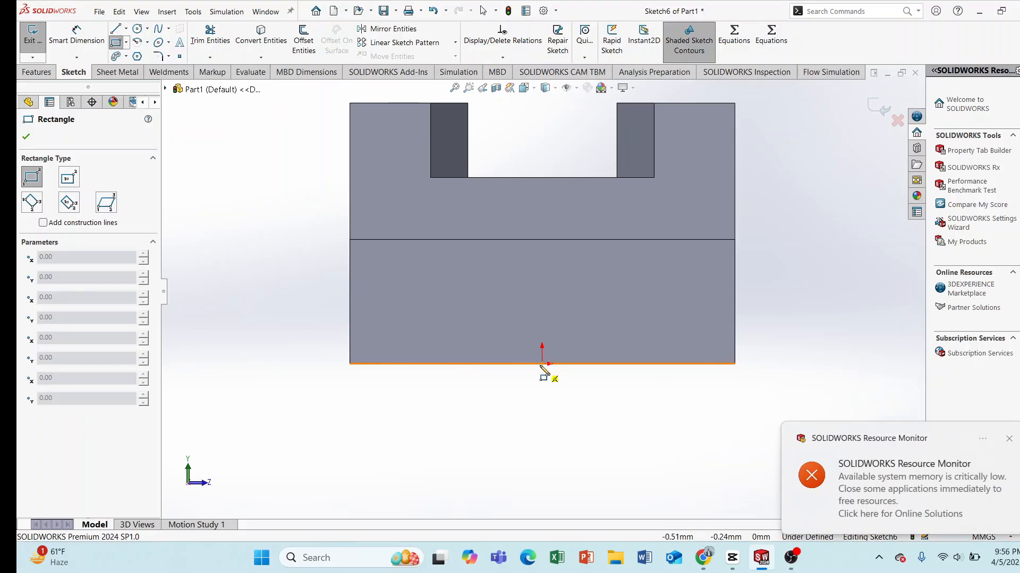
pyautogui.click(430, 364)
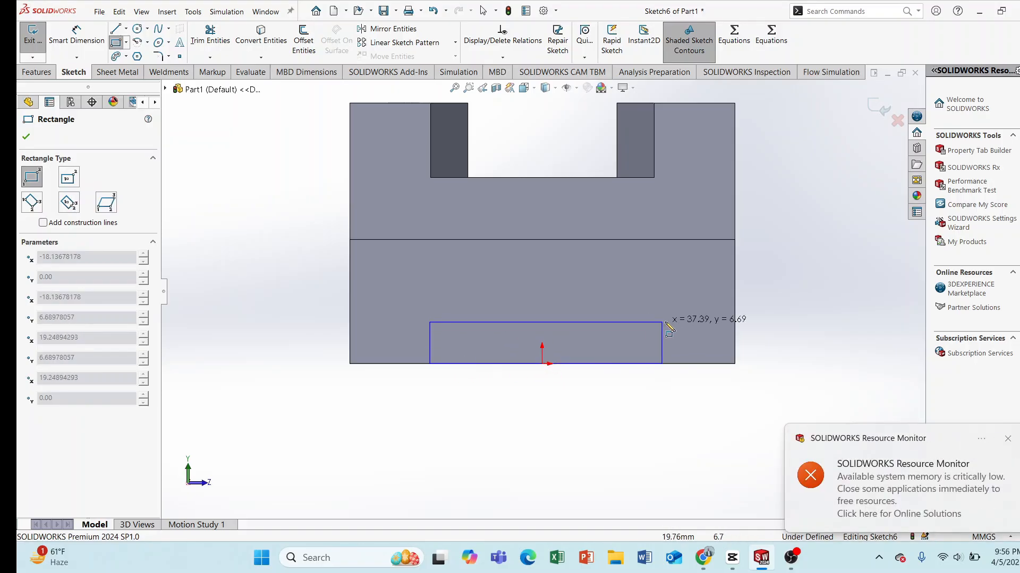
pyautogui.click(676, 319)
pyautogui.rightClick(256, 283)
pyautogui.click(275, 297)
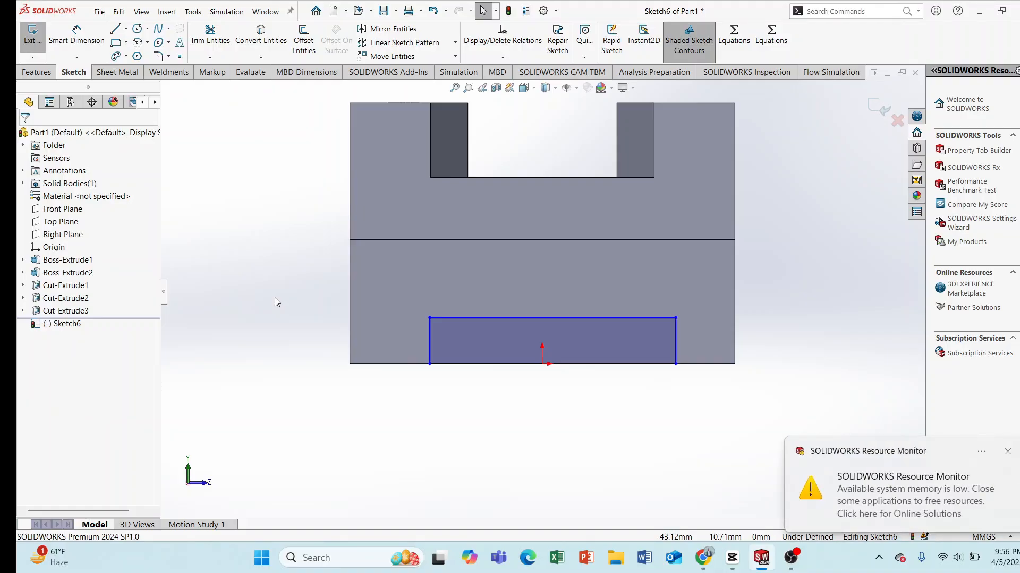
# Dimension the rectangle's width to 50 mm along its lower side.
pyautogui.click(77, 38)
pyautogui.click(531, 363)
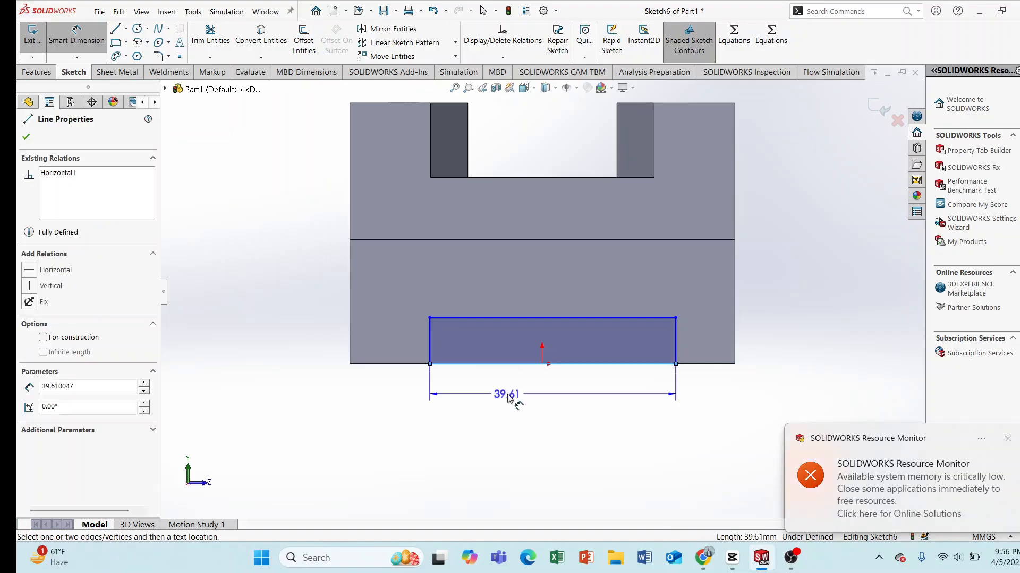
pyautogui.click(508, 399)
pyautogui.click(557, 317)
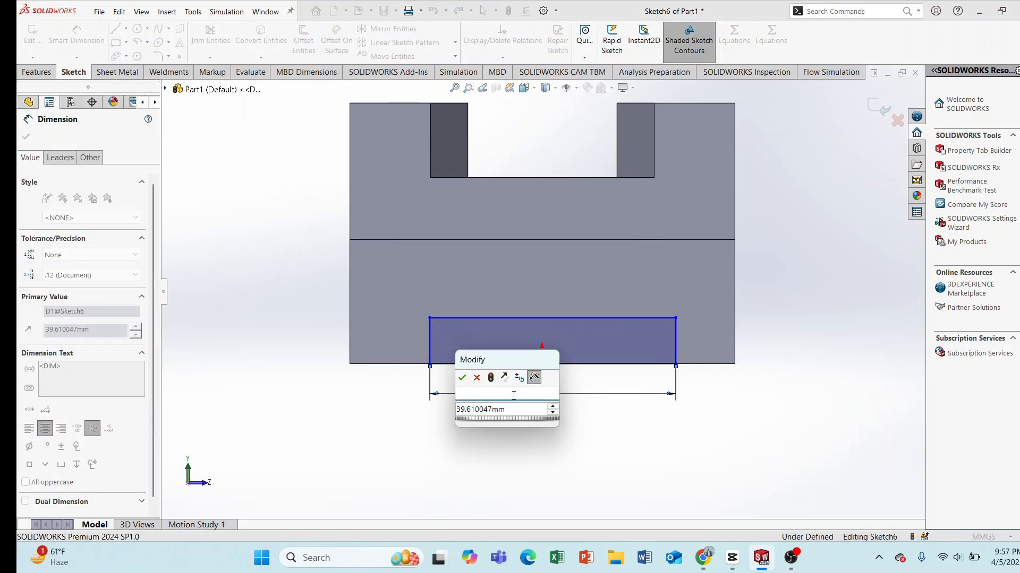
pyautogui.press('Return')
pyautogui.click(608, 285)
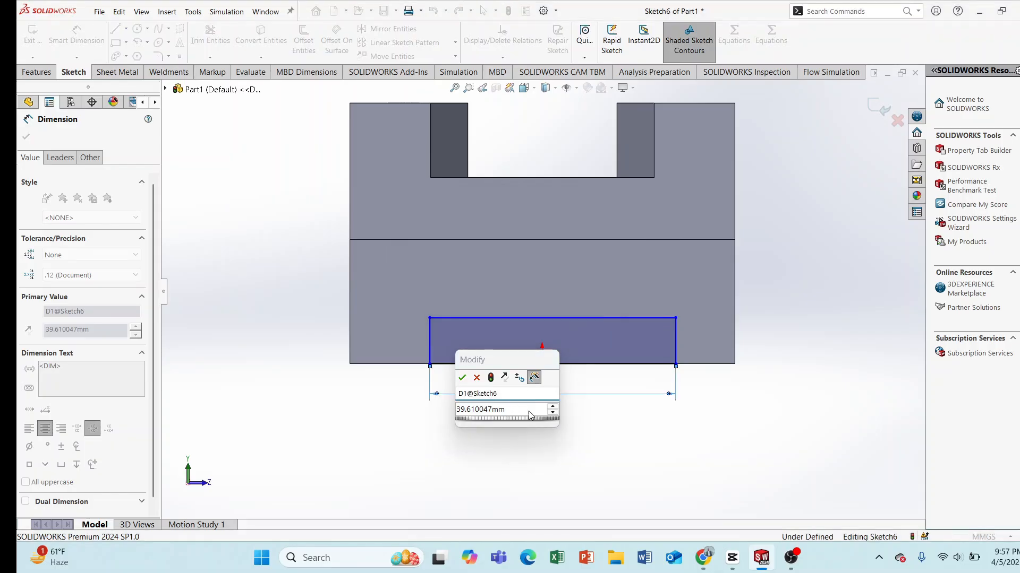
pyautogui.click(506, 410)
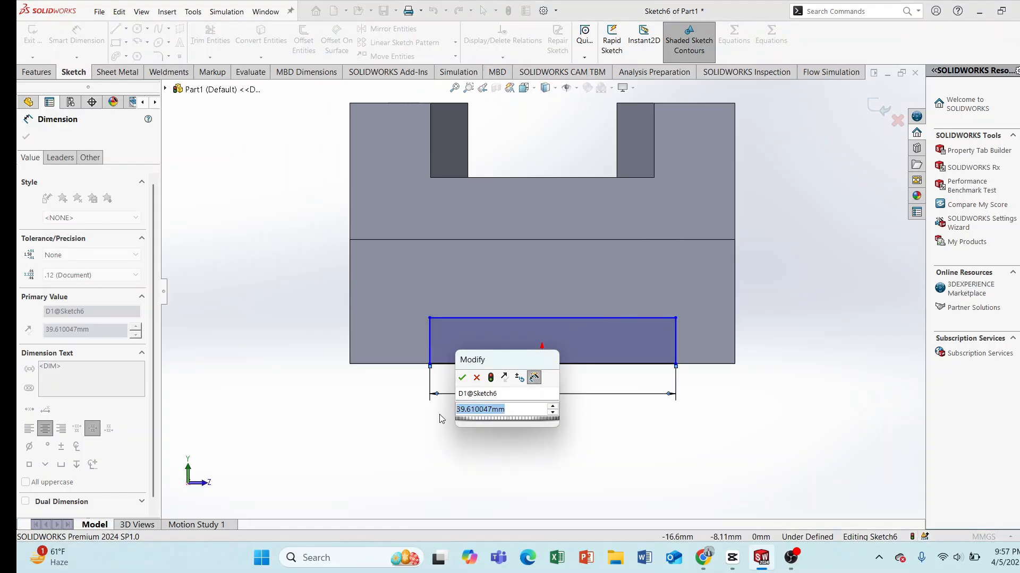
pyautogui.write('50')
pyautogui.press('Return')
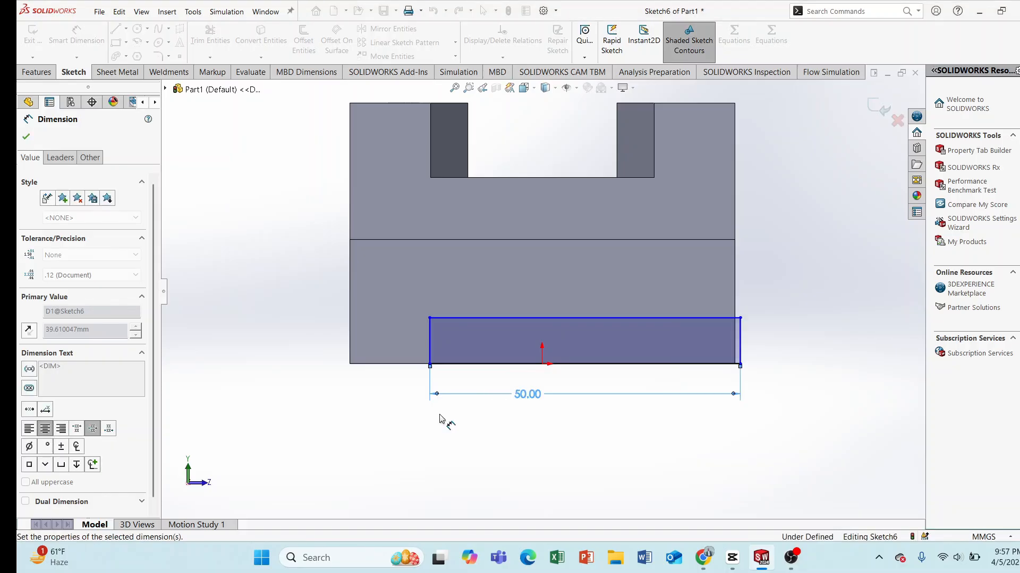
pyautogui.click(25, 137)
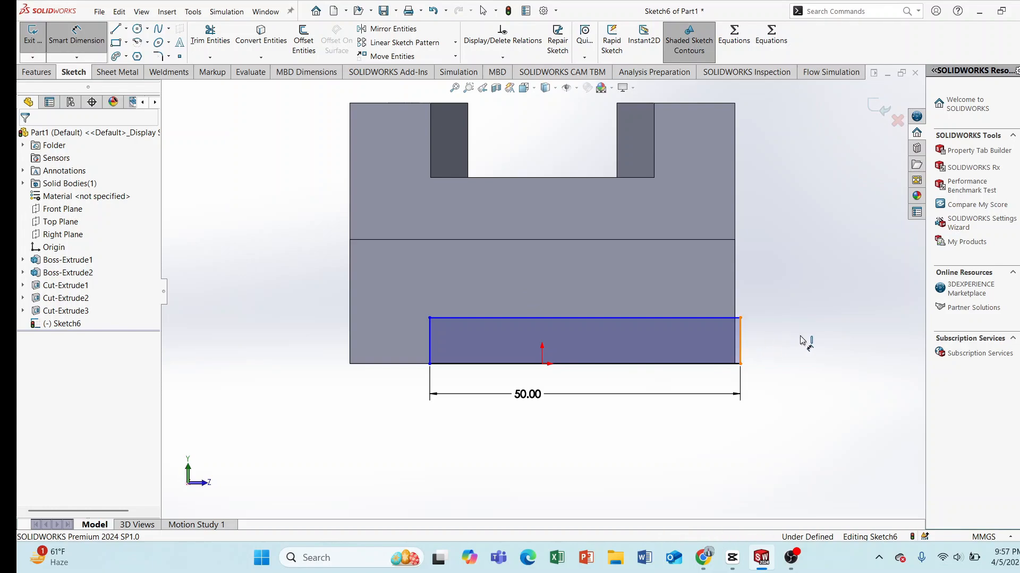
# Dimension the rectangle's height to 6 mm and finish dimensioning.
pyautogui.click(829, 341)
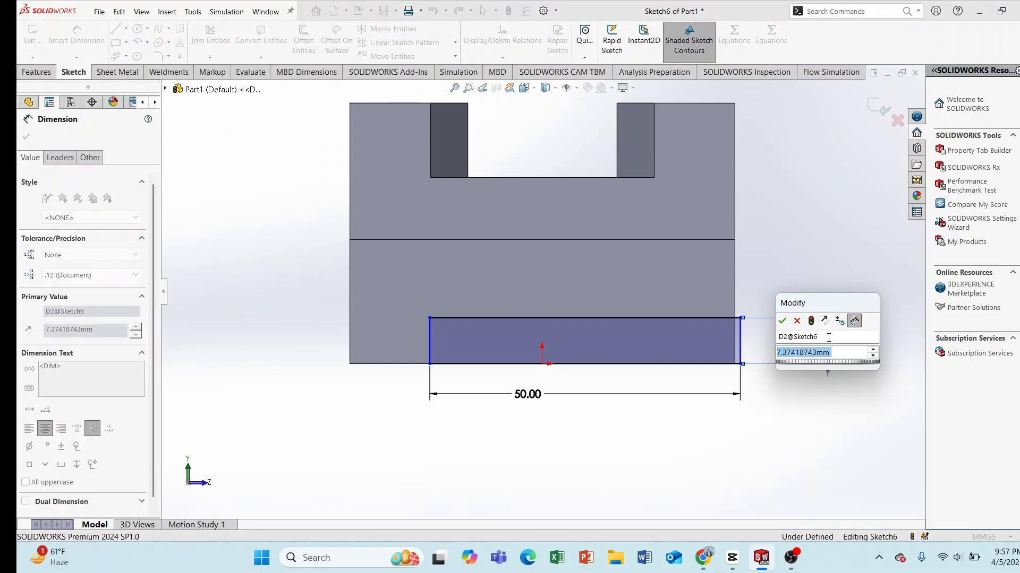
pyautogui.press('BackSpace')
pyautogui.write('6')
pyautogui.press('Return')
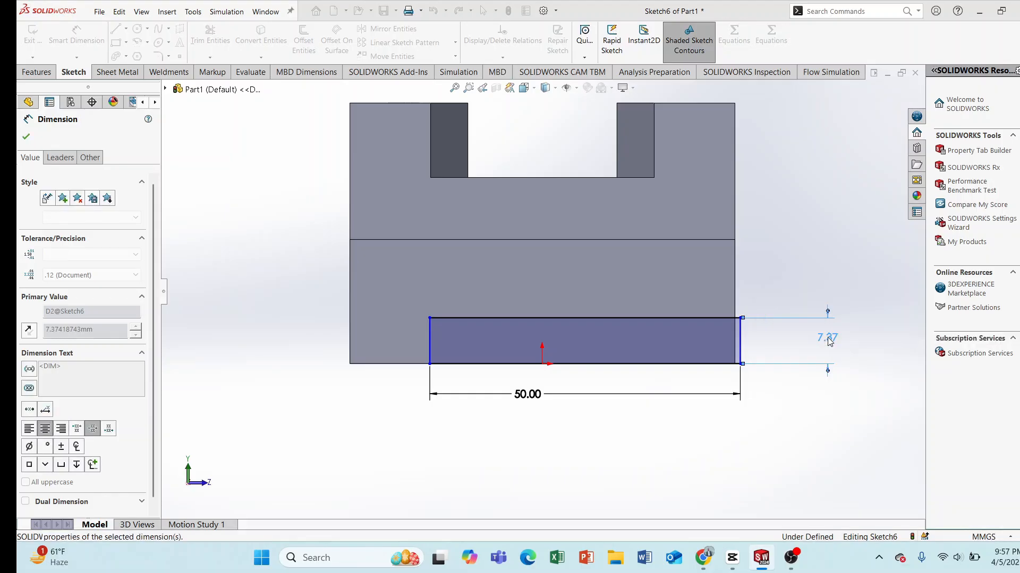
pyautogui.click(25, 137)
pyautogui.press('Escape')
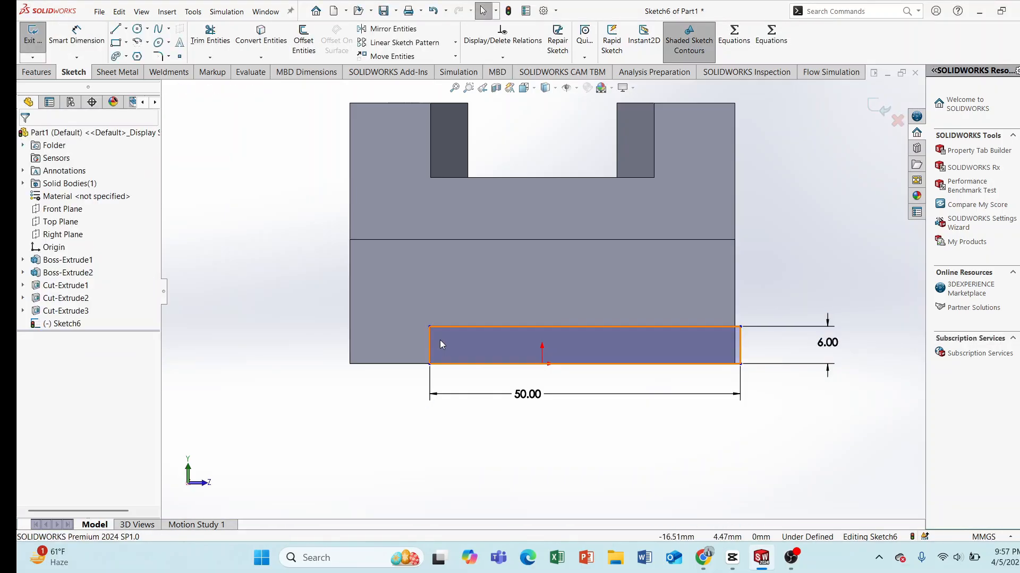
# Center the rectangle on the part by making the midpoint of its lower side coincident with the origin.
pyautogui.click(585, 364)
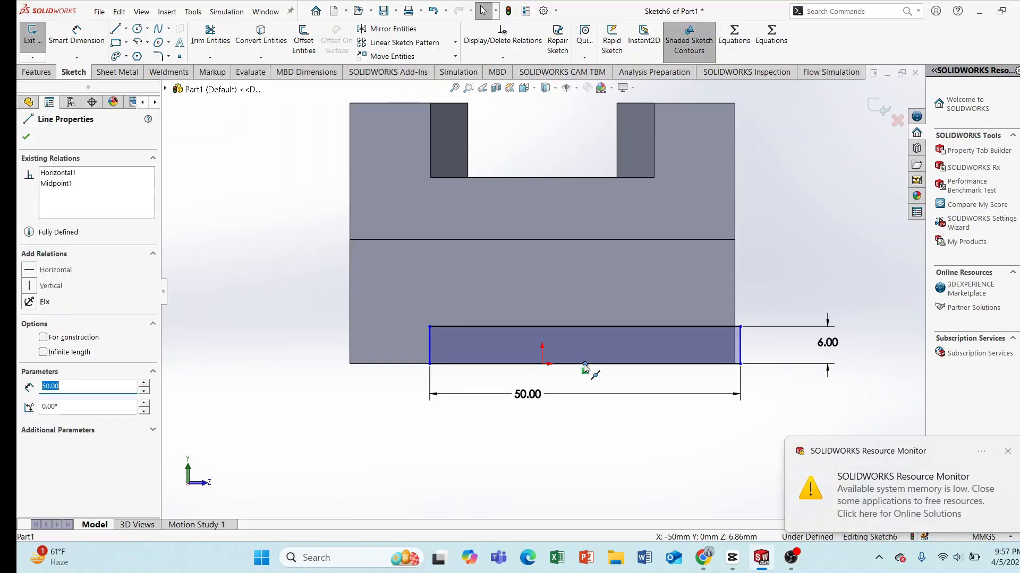
pyautogui.keyDown('ctrl'); pyautogui.click(543, 364); pyautogui.keyUp('ctrl')
pyautogui.click(596, 332)
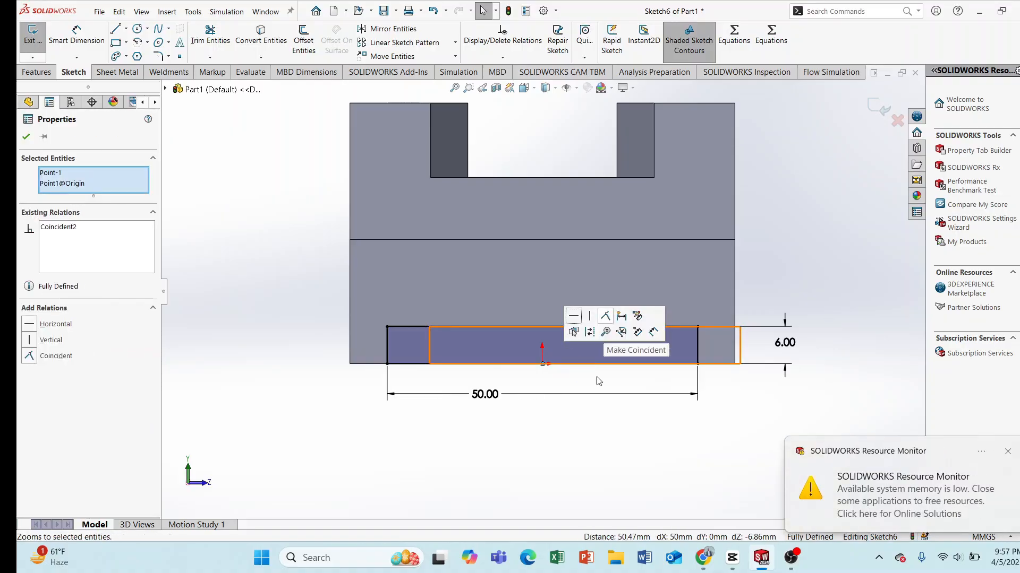
pyautogui.click(624, 471)
# Cut the 50 x 6 mm rectangle along the underside of the part with a Through All Extruded Cut.
pyautogui.click(38, 72)
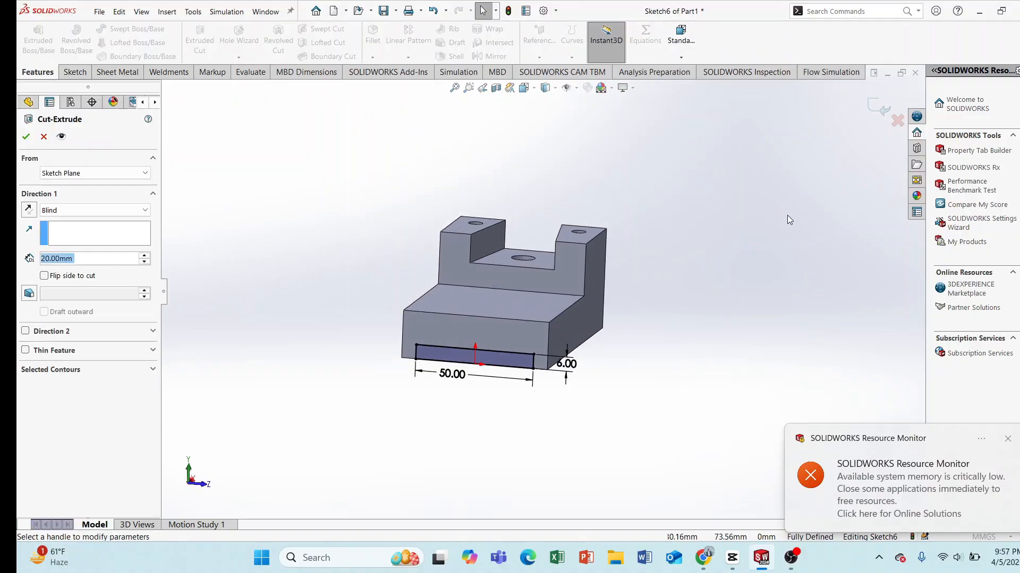
pyautogui.click(89, 210)
pyautogui.click(80, 231)
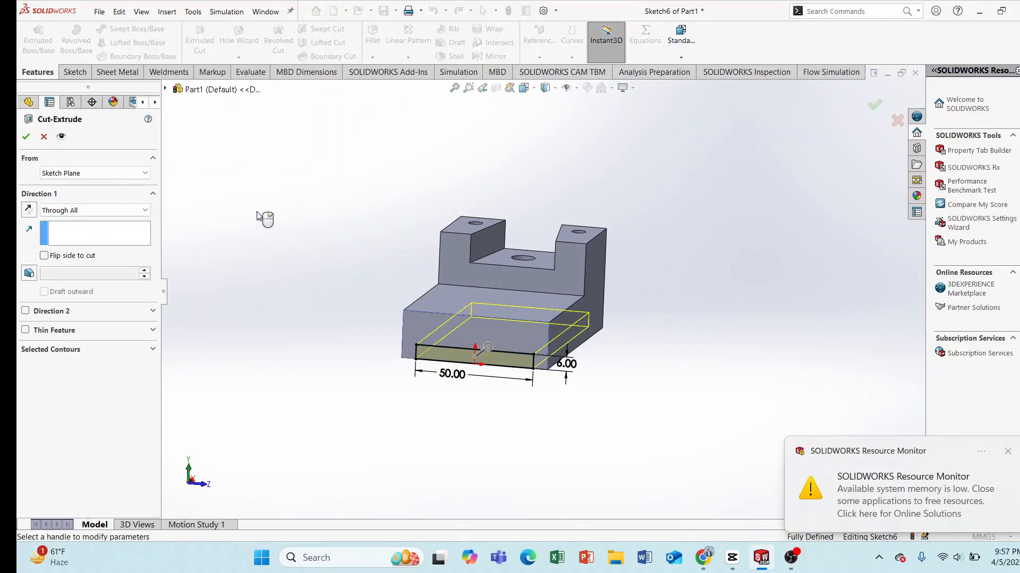
pyautogui.press('Return')
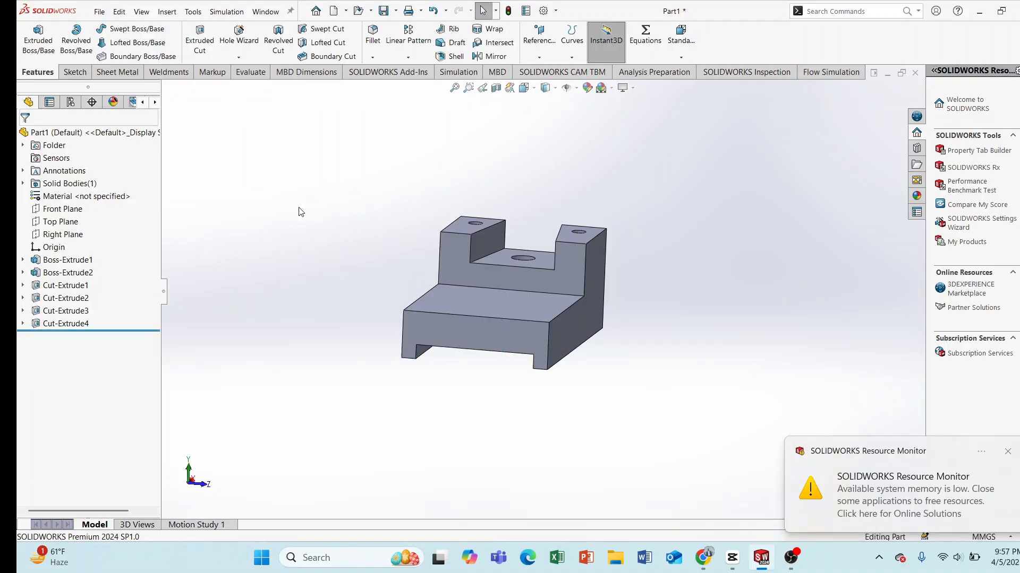
pyautogui.moveTo(303, 213); pyautogui.dragTo(509, 366, button='middle')
# Close the finished part without saving its changes and create a new part document.
pyautogui.click(915, 74)
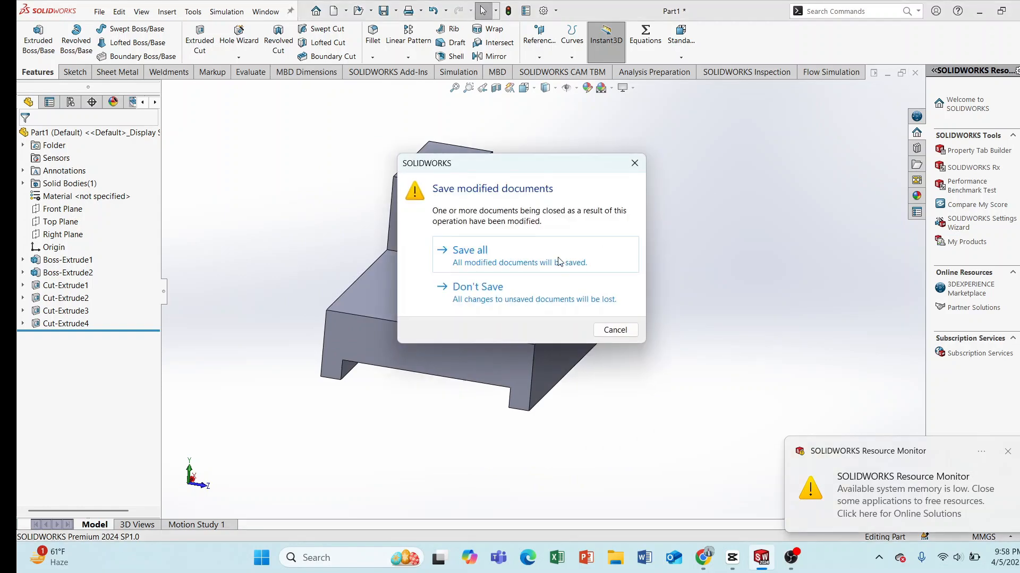
pyautogui.click(467, 288)
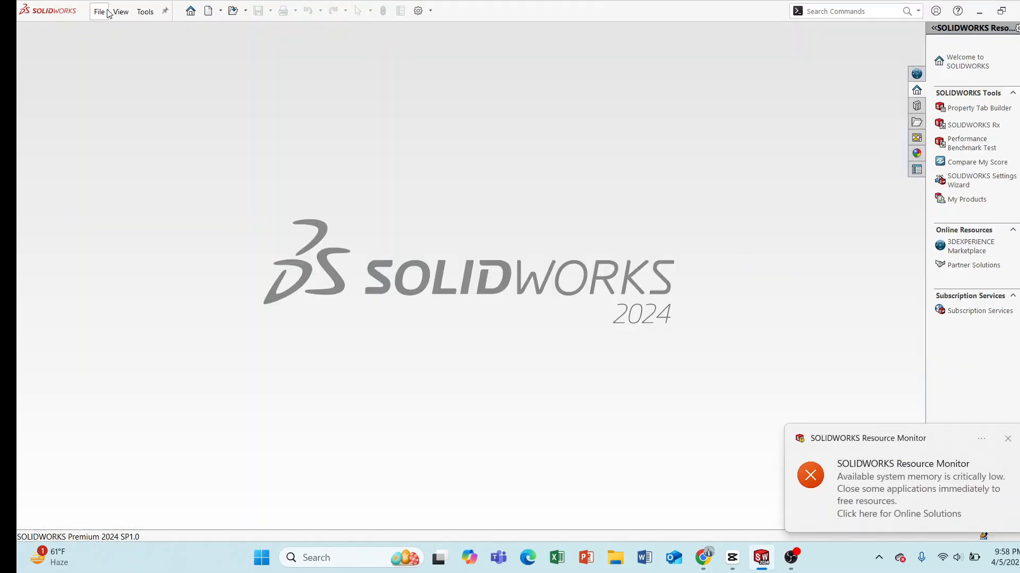
pyautogui.click(106, 11)
pyautogui.click(117, 30)
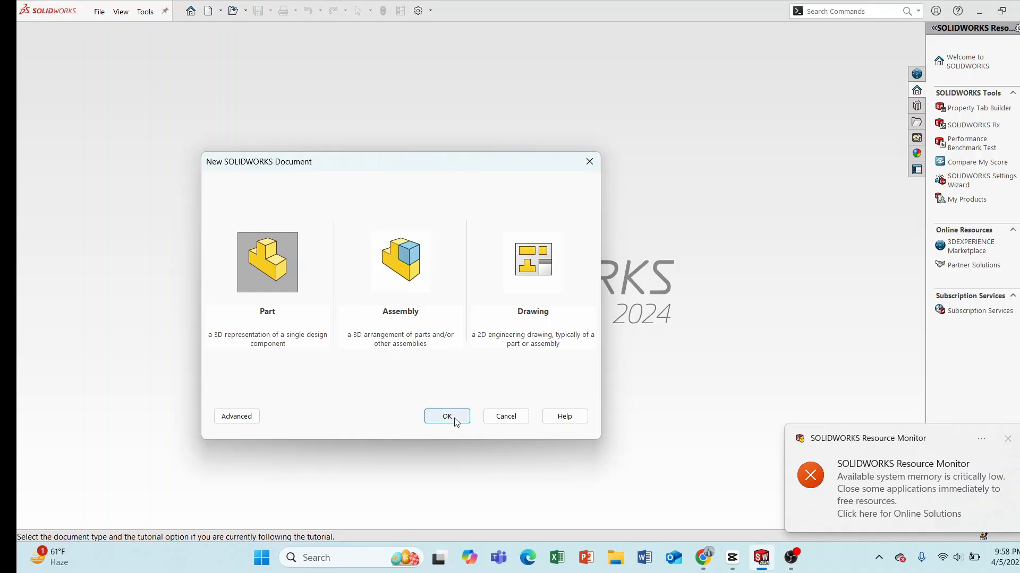
pyautogui.click(453, 417)
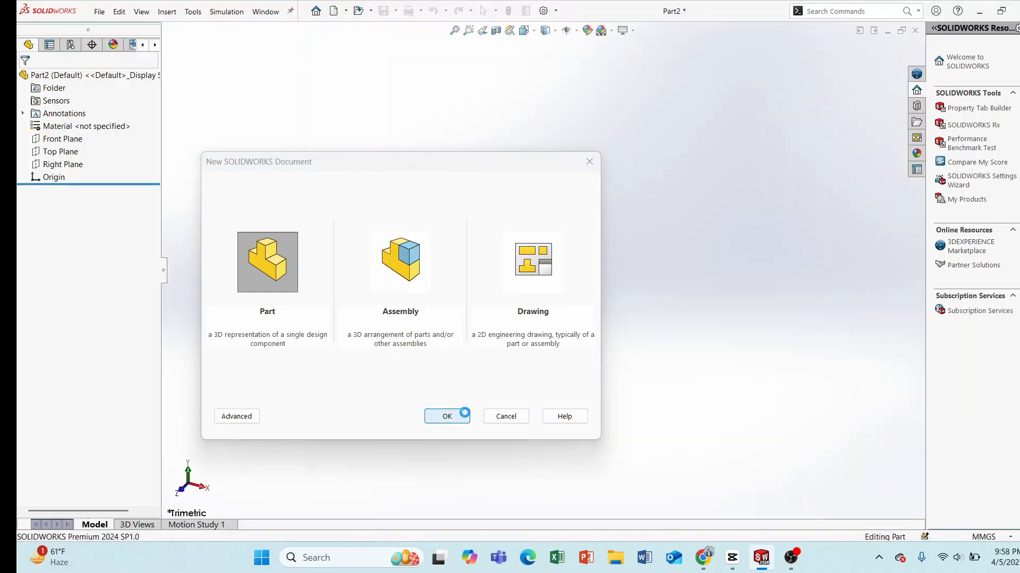